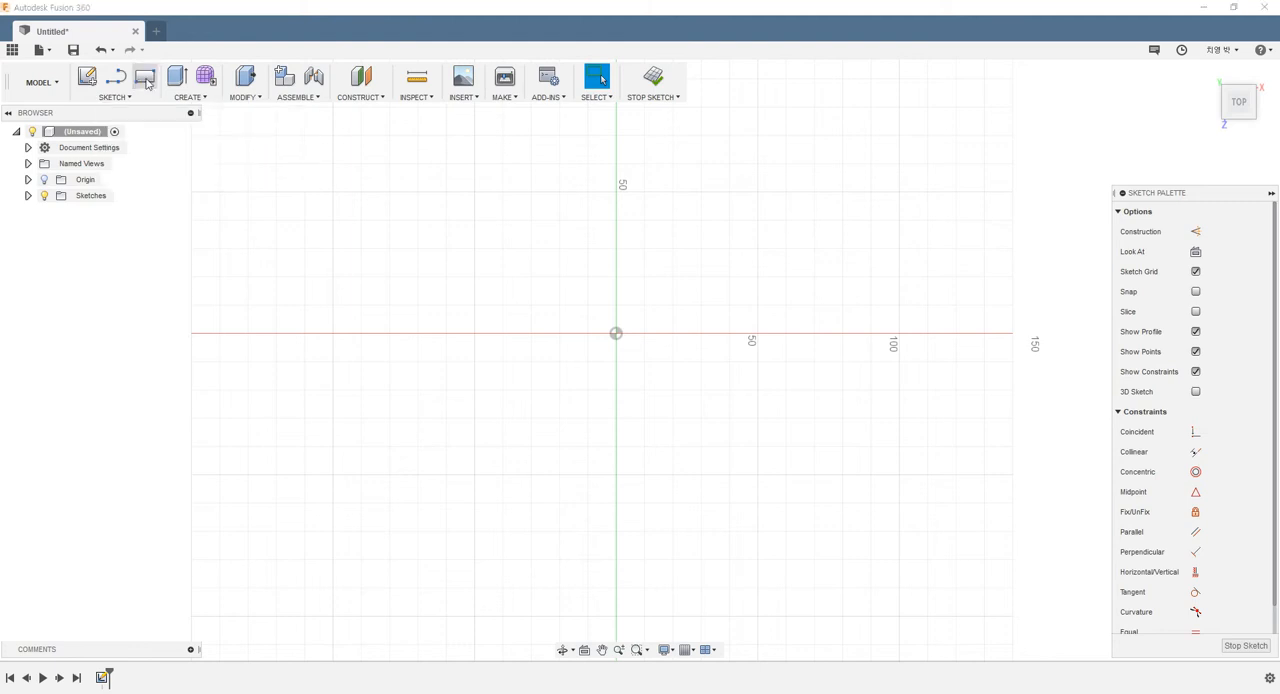
Sketch a rectangle about 70 mm wide and 50 mm high with its lower-left corner on the origin
click(616, 333)
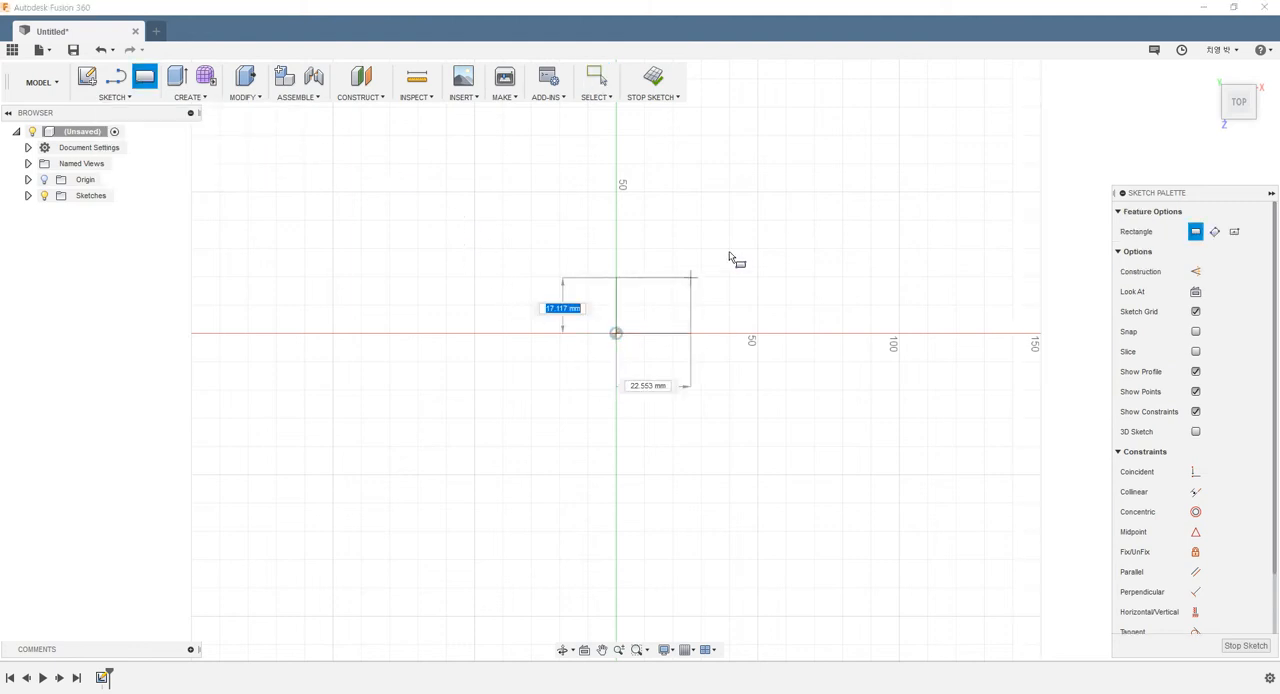
click(818, 194)
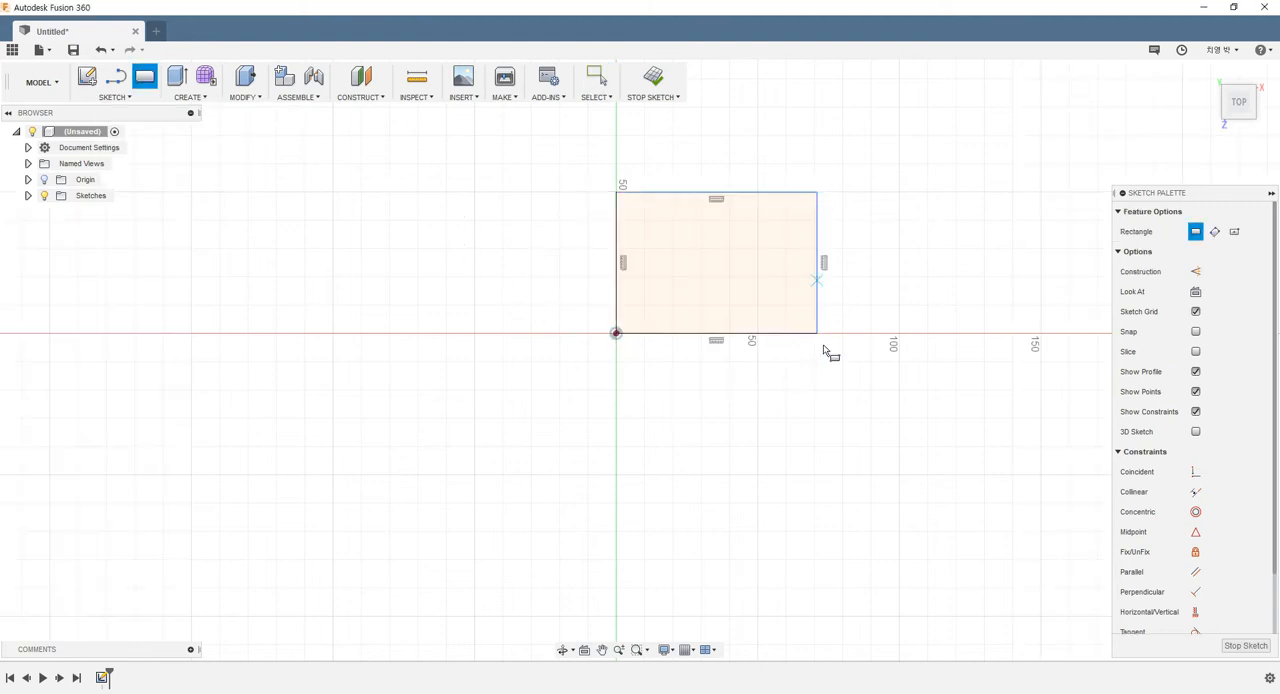
click(129, 99)
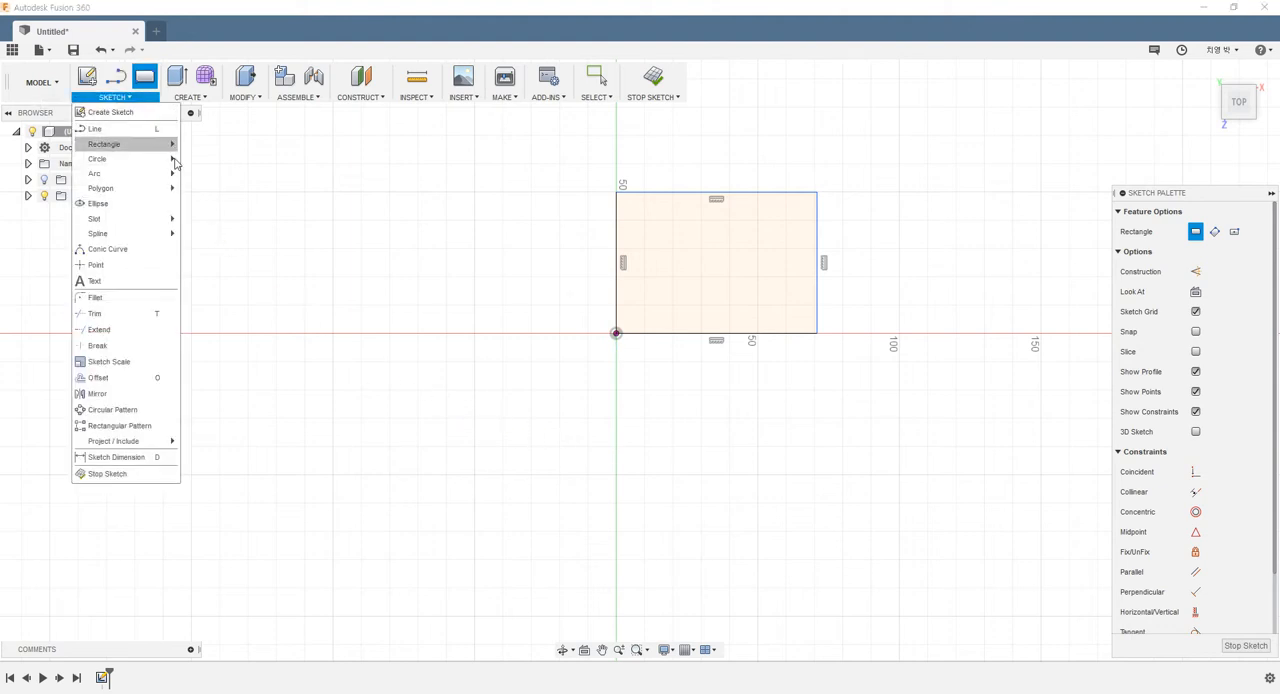
key(Escape)
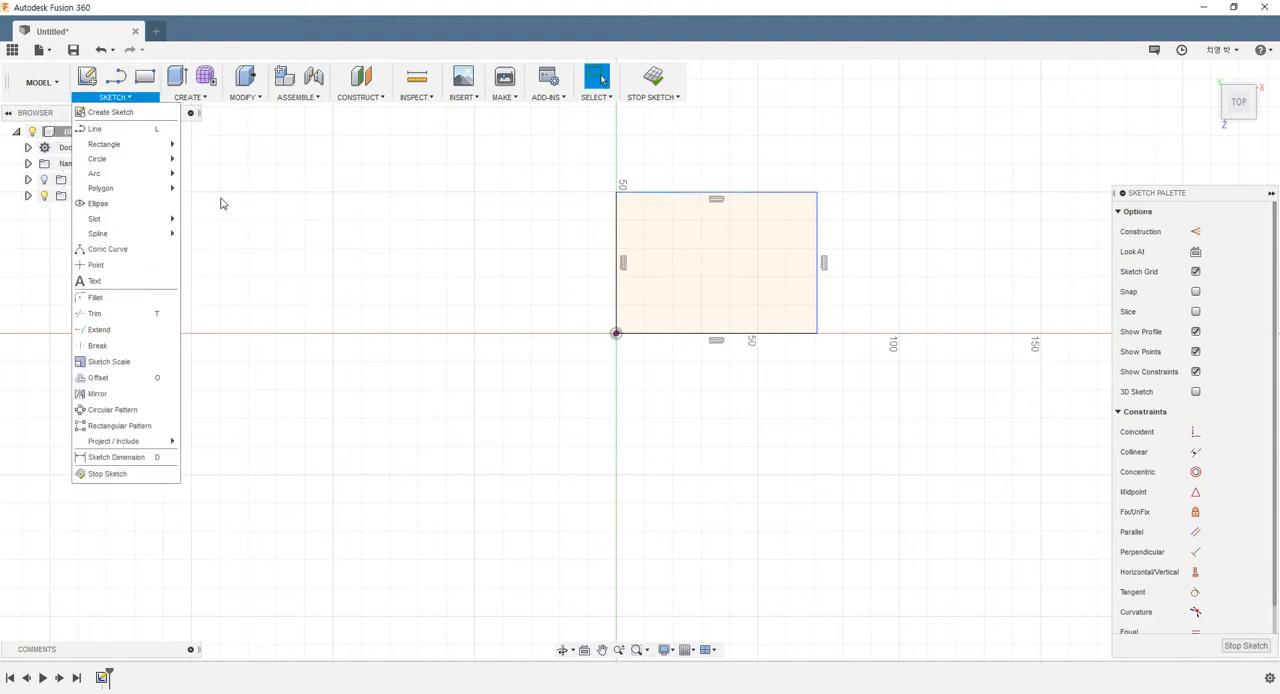
Draw a center-diameter circle about 50 mm across to the left of the rectangle and shift it slightly toward the rectangle
scroll(218, 206, down, 2)
click(213, 214)
scroll(210, 212, down, 2)
scroll(210, 197, up, 2)
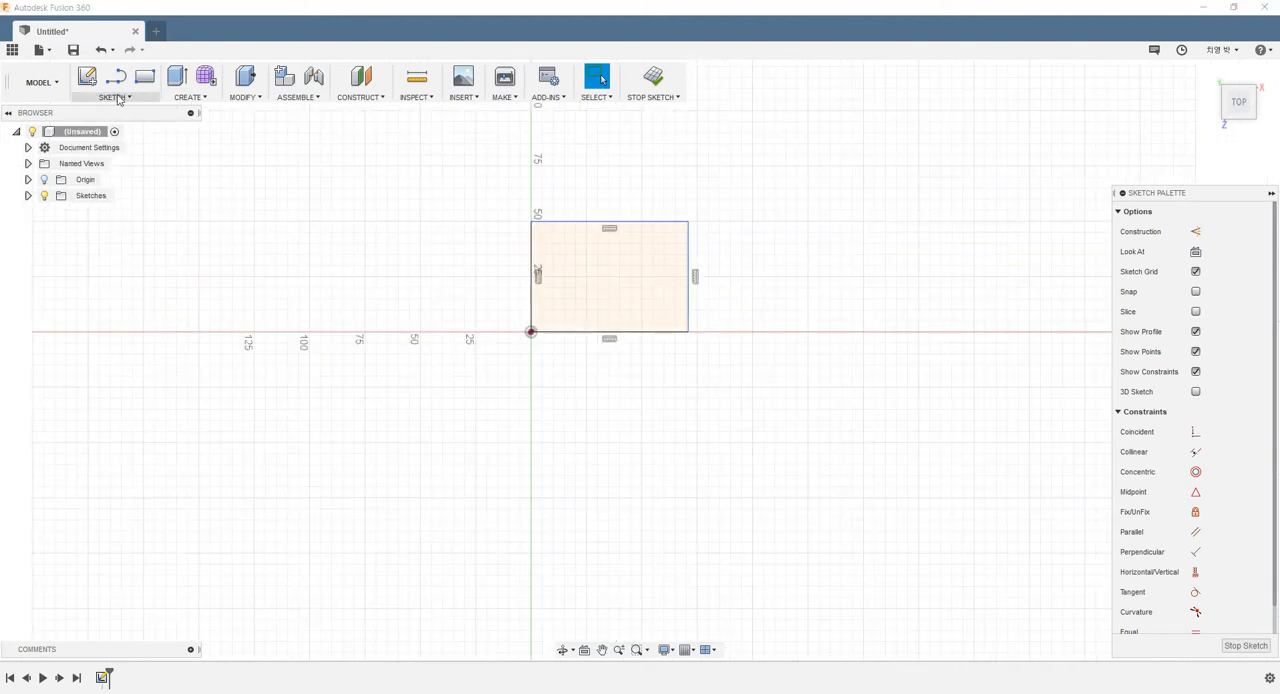
click(114, 97)
mouse_move(120, 159)
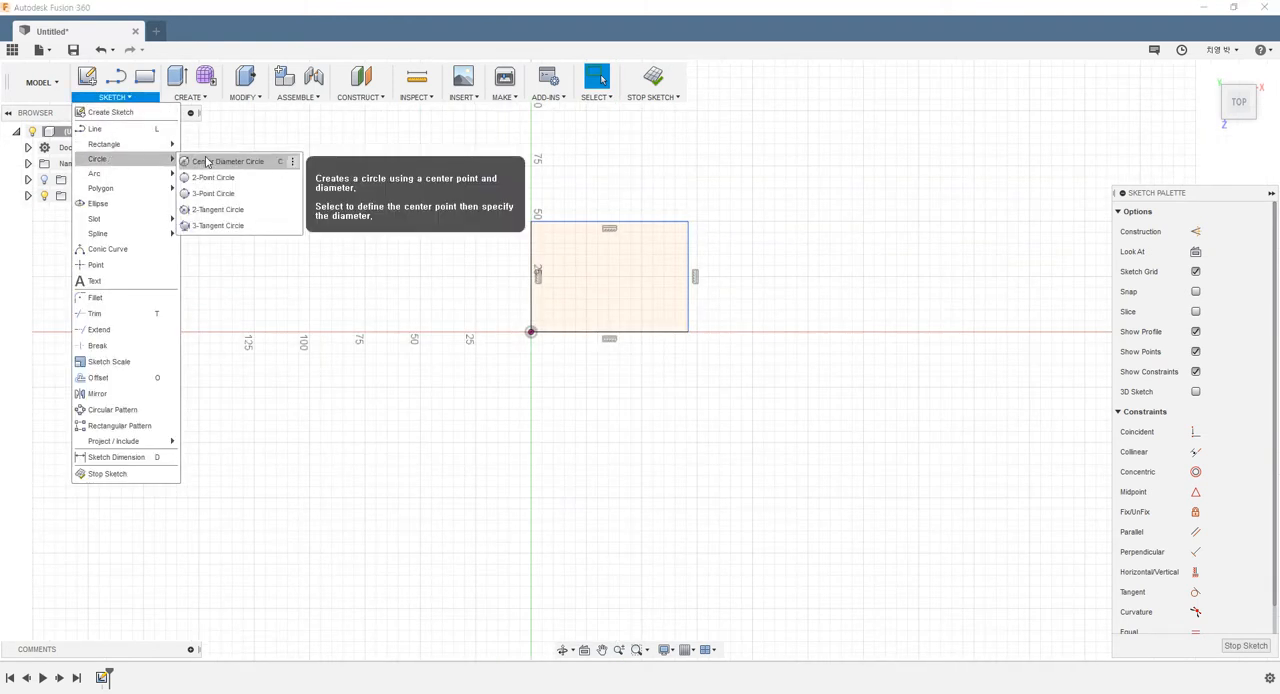
click(209, 161)
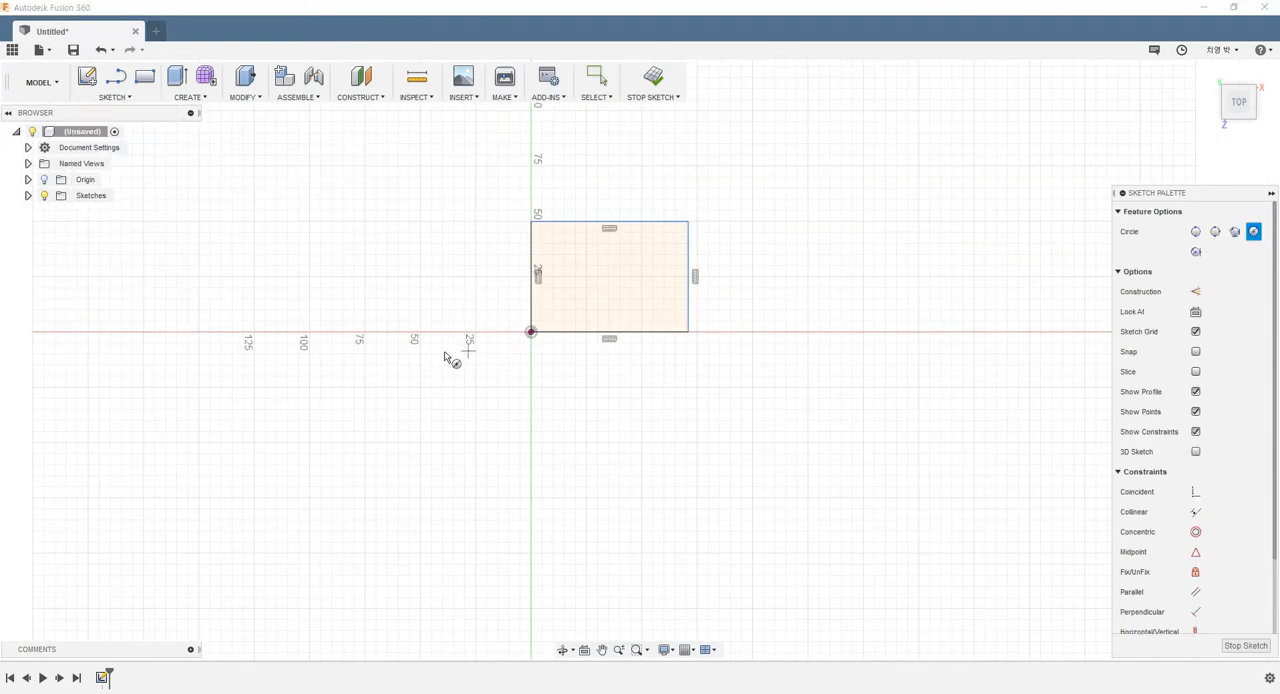
click(348, 294)
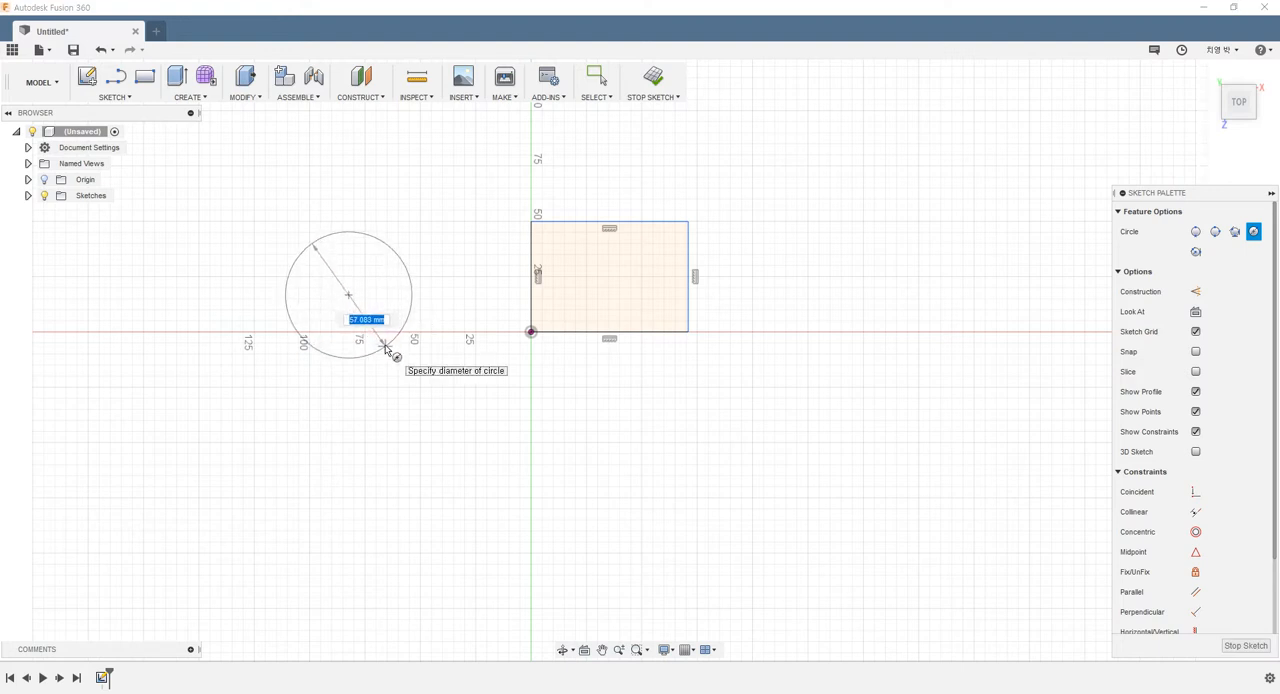
click(387, 345)
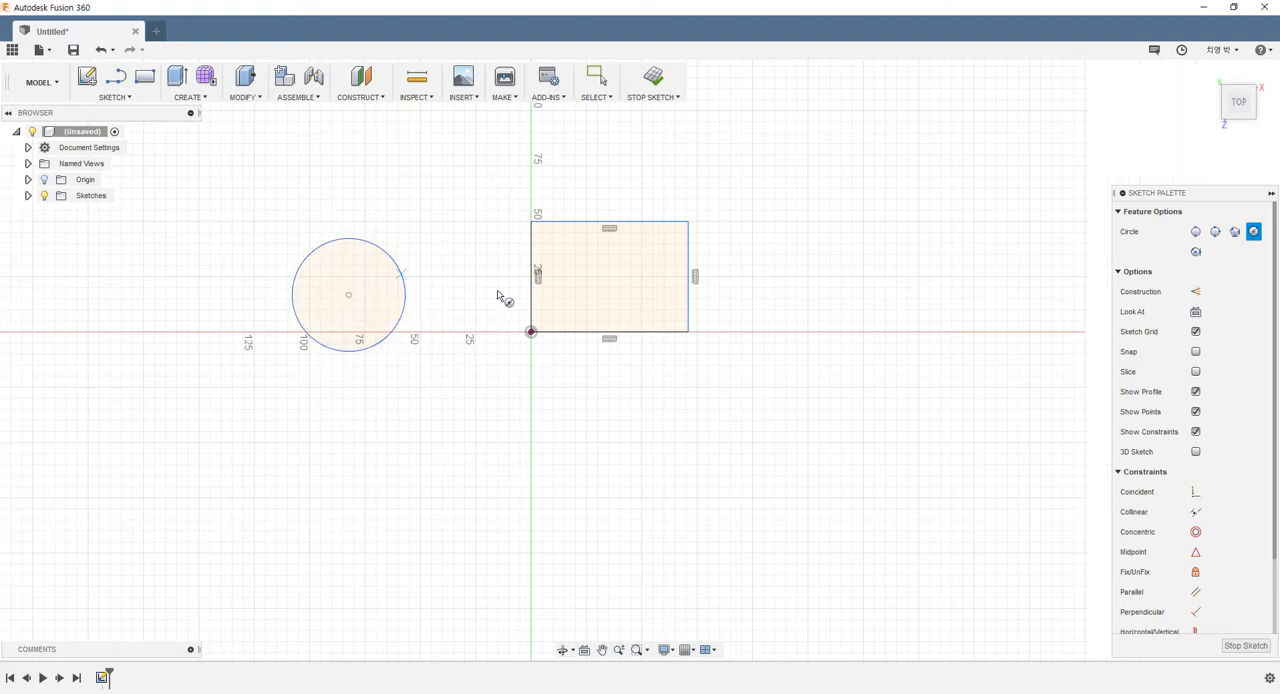
key(Escape)
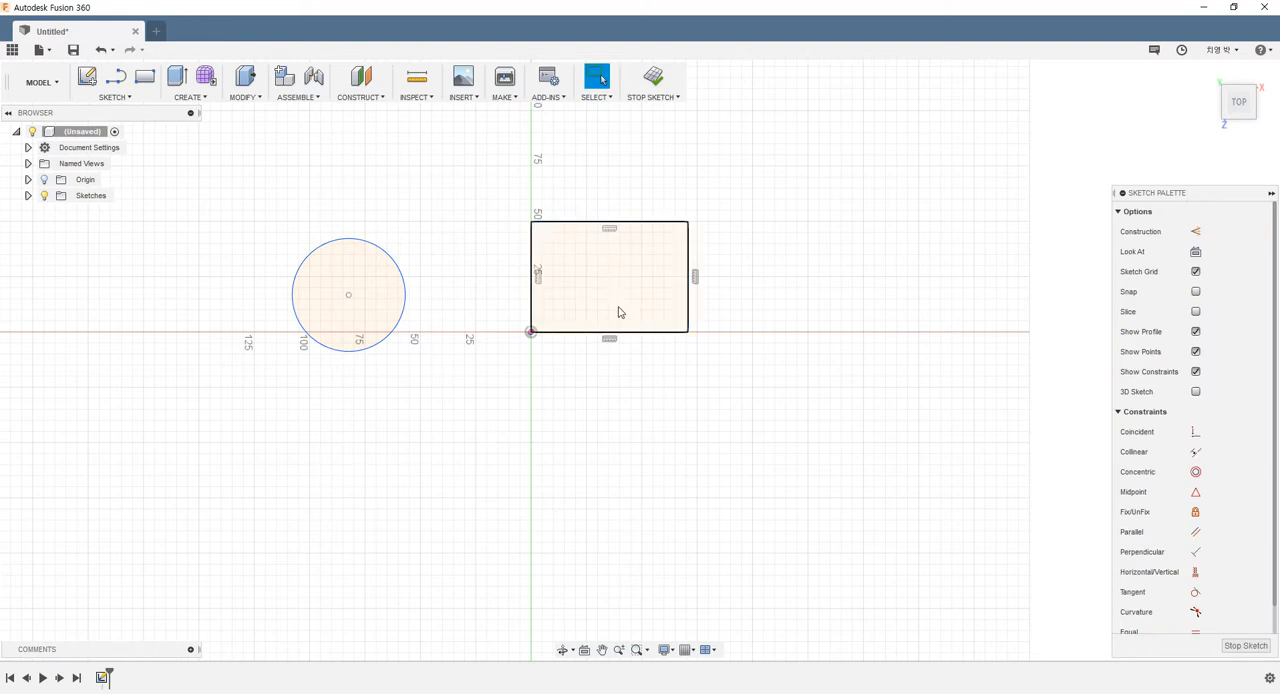
mouse_move(347, 296)
mouse_down()
mouse_move(370, 316)
mouse_move(348, 314)
mouse_up()
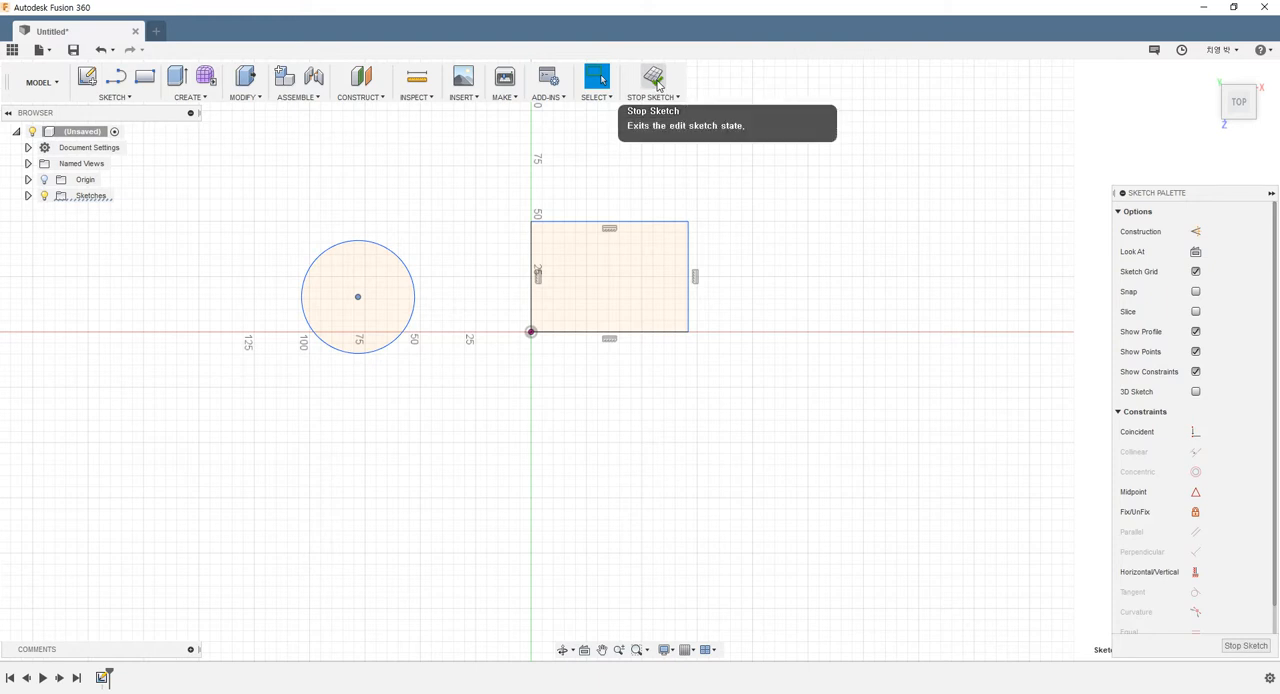
Finish the sketch and extrude both the rectangle and the circle profiles 55 mm upward as new bodies
click(657, 84)
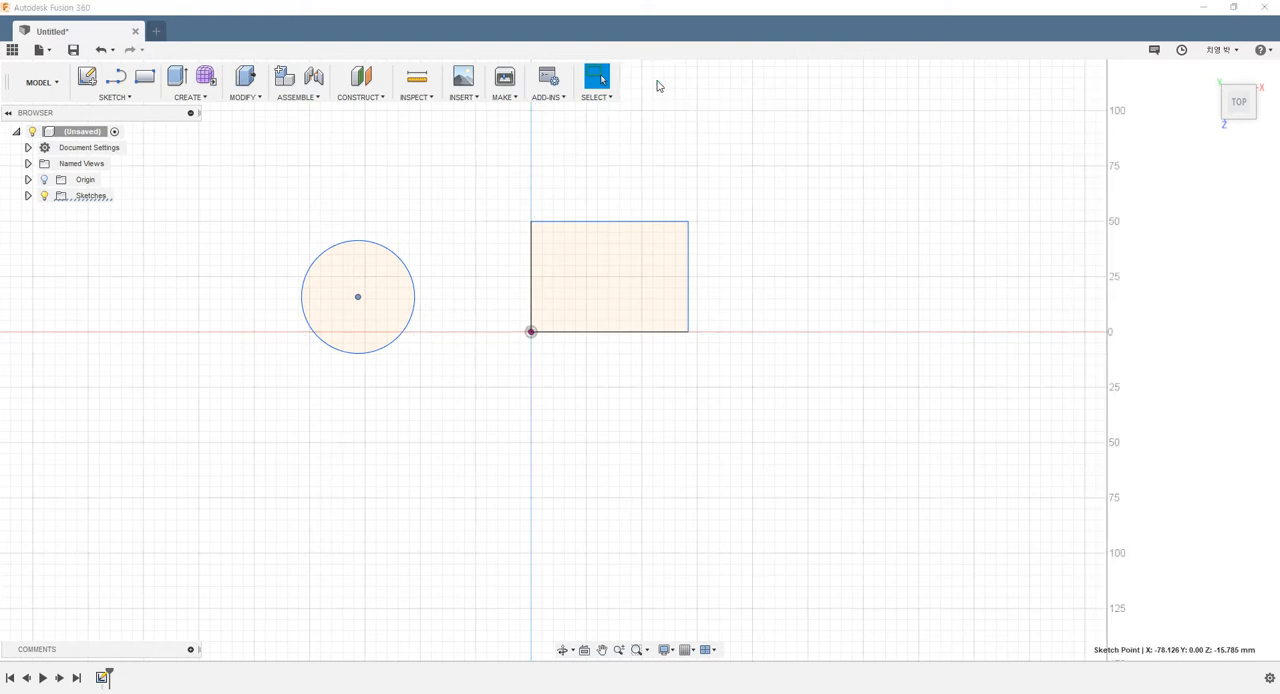
mouse_move(631, 271)
shift+middle_down()
mouse_move(620, 206)
mouse_move(534, 199)
shift+middle_up()
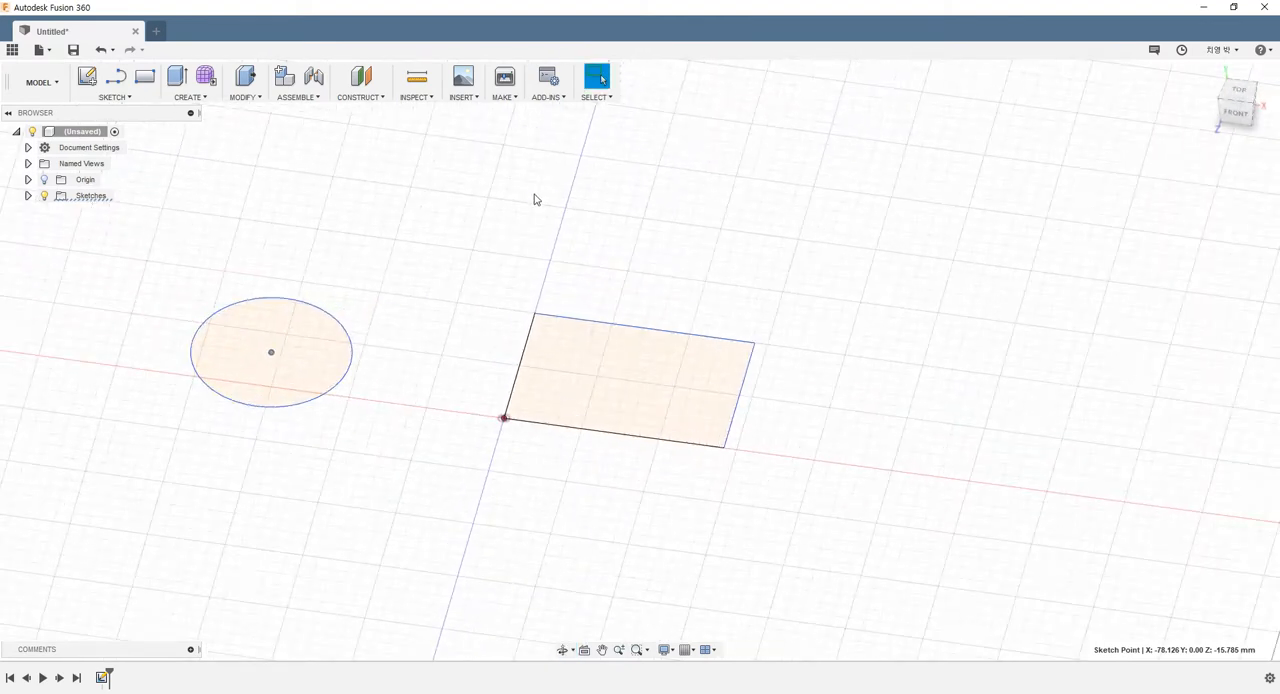
click(182, 86)
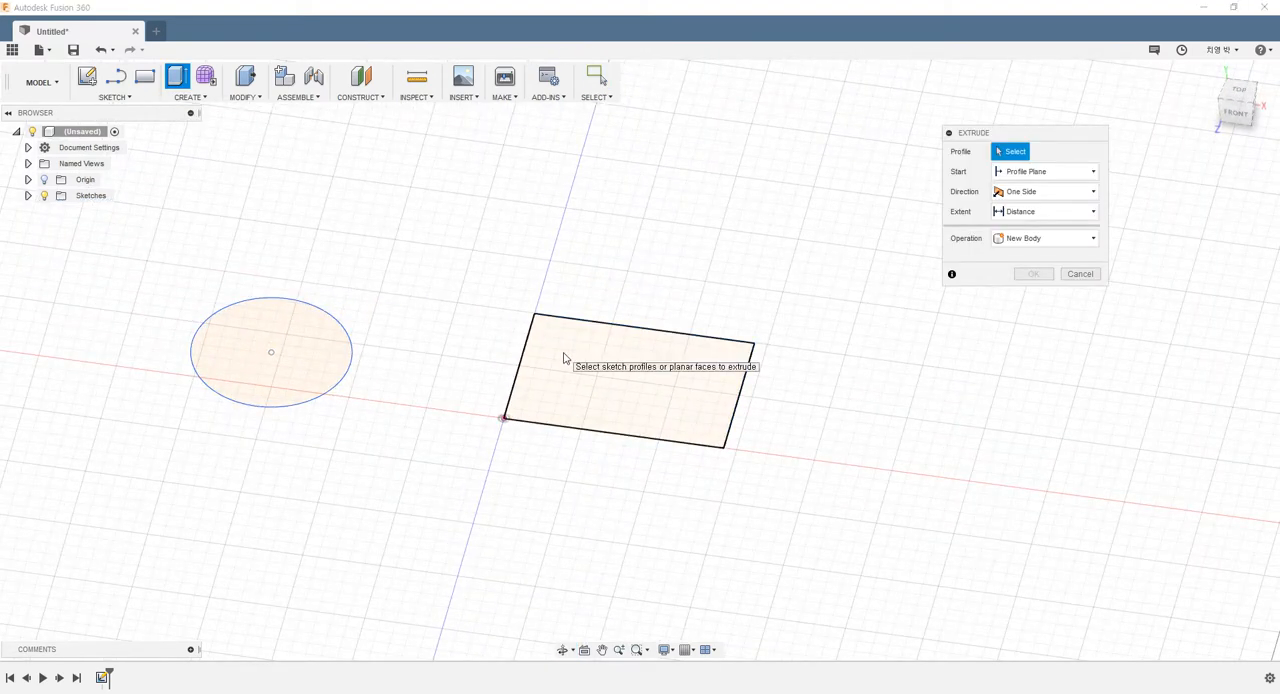
click(563, 358)
click(322, 360)
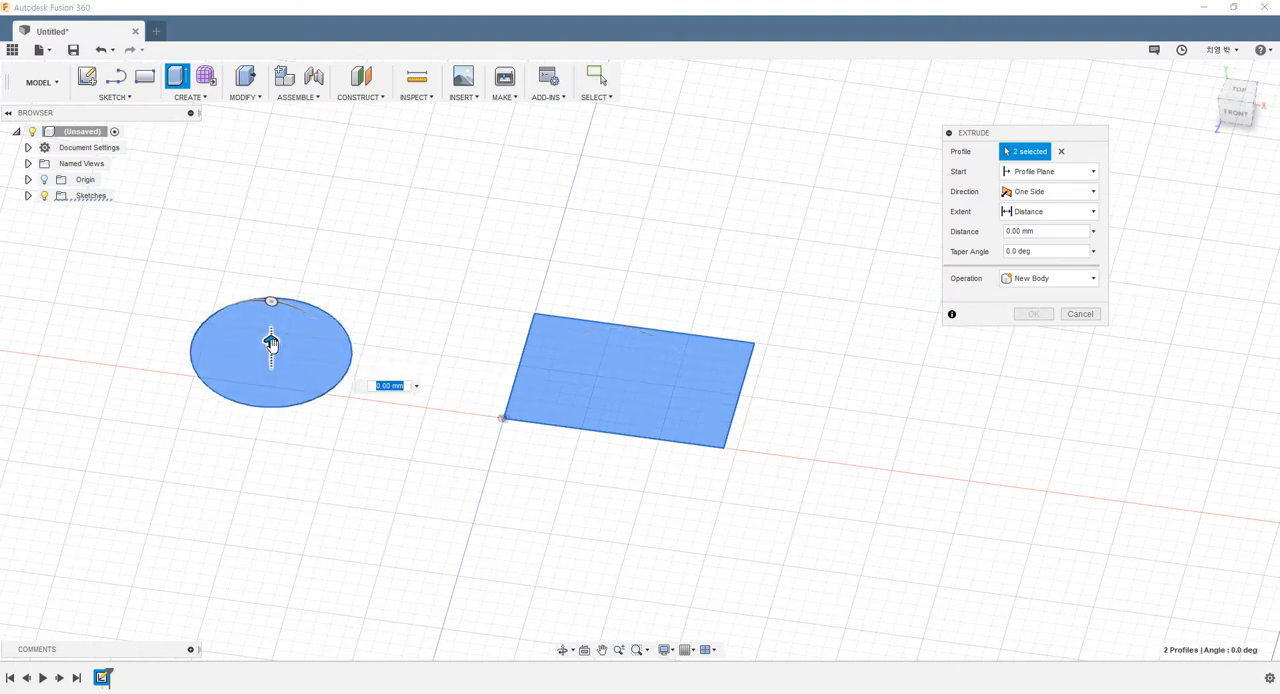
drag(270, 342, 270, 214)
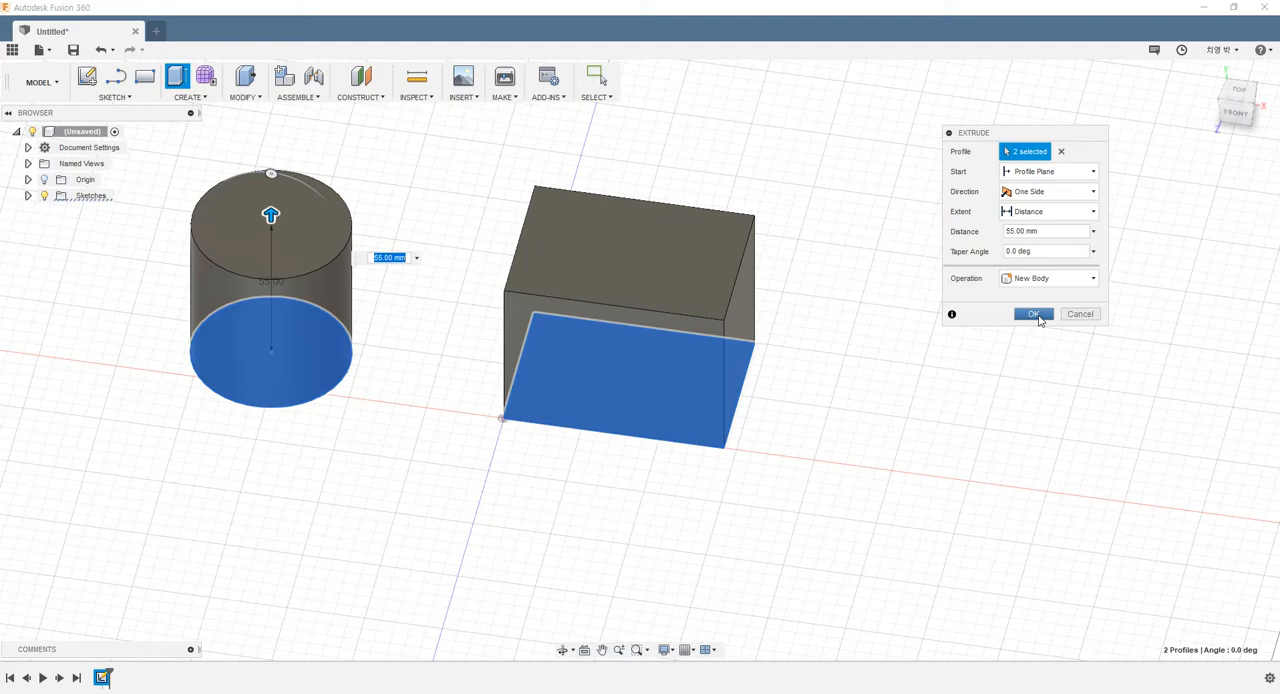
click(1035, 315)
Start a Hole with single-hole At Point placement and position it near the back-left corner of the box's top face
scroll(586, 260, down, 3)
scroll(582, 262, up, 4)
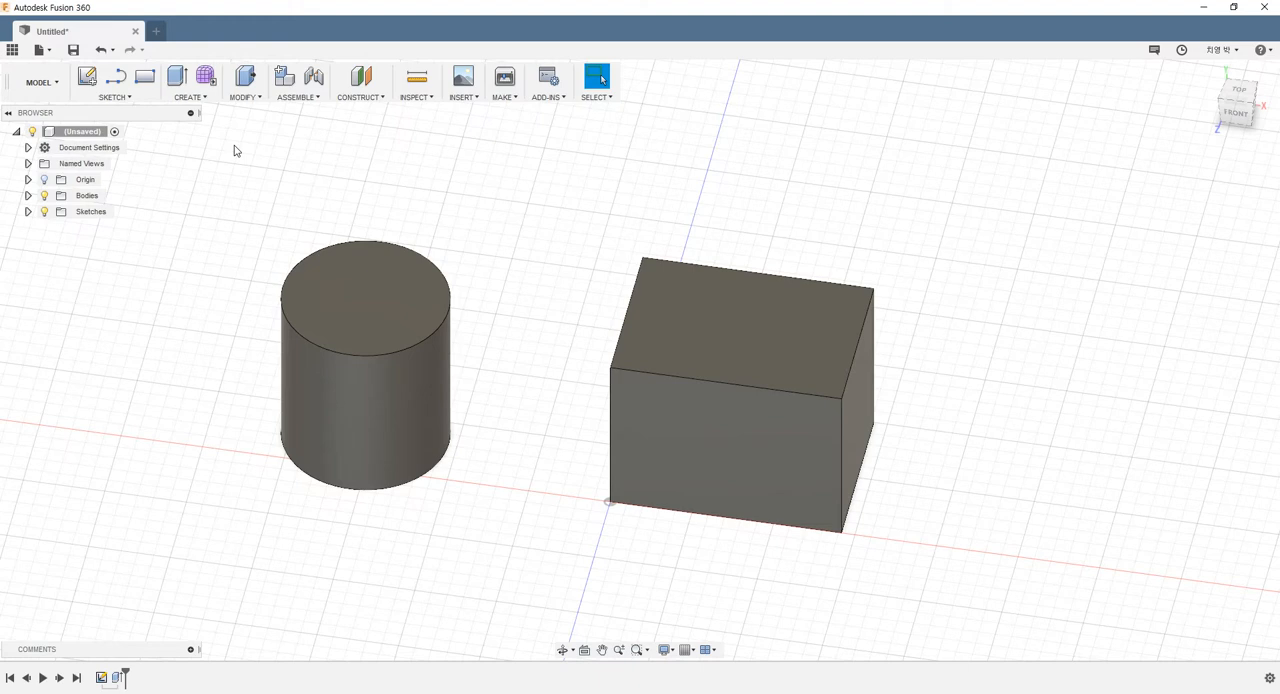
click(196, 104)
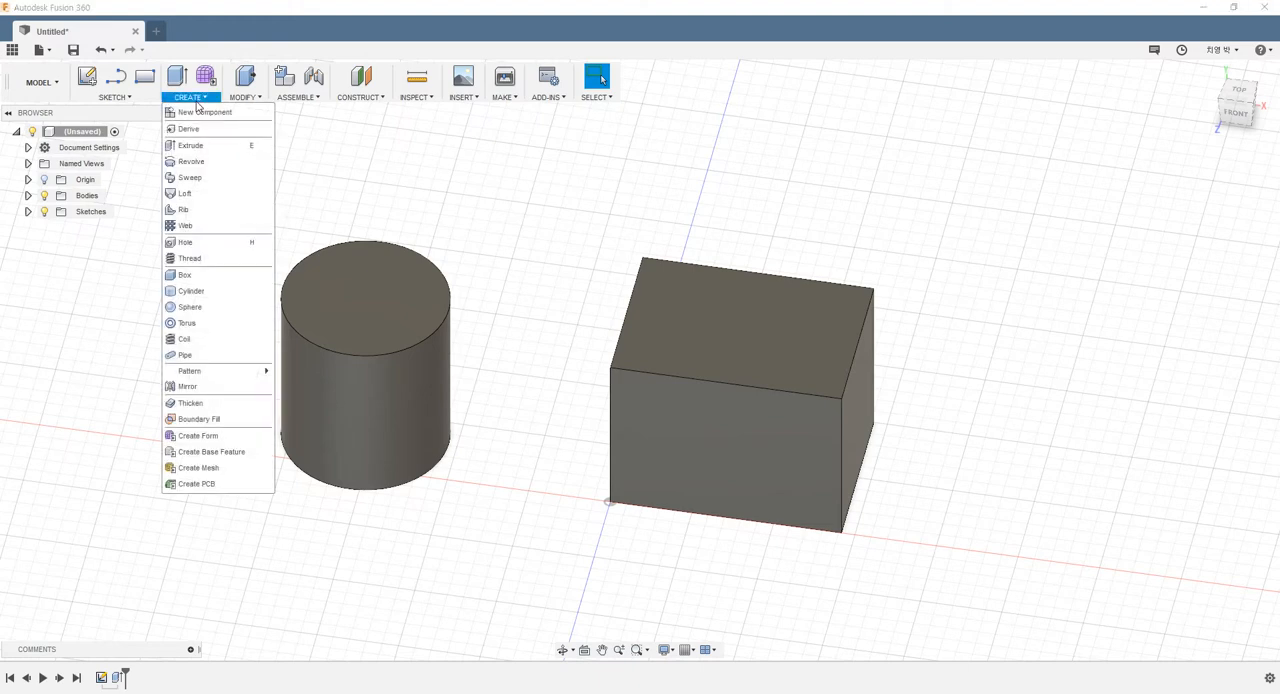
click(184, 244)
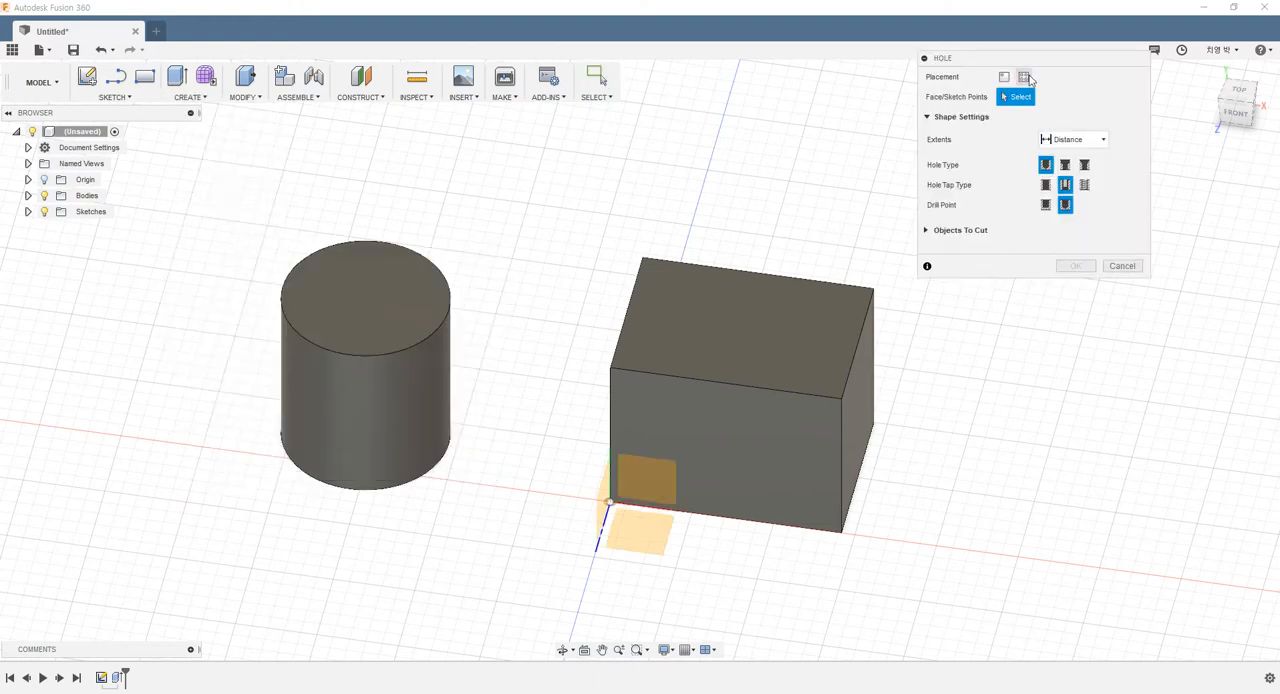
drag(1021, 65, 1053, 139)
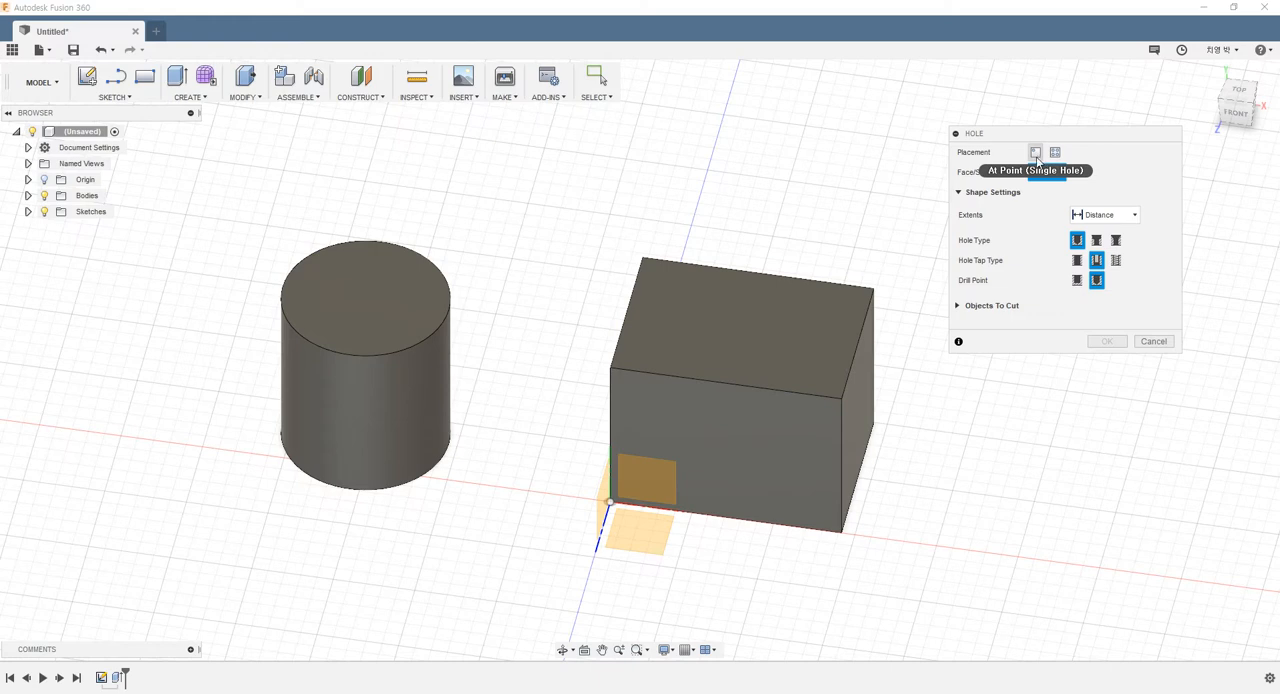
click(1035, 153)
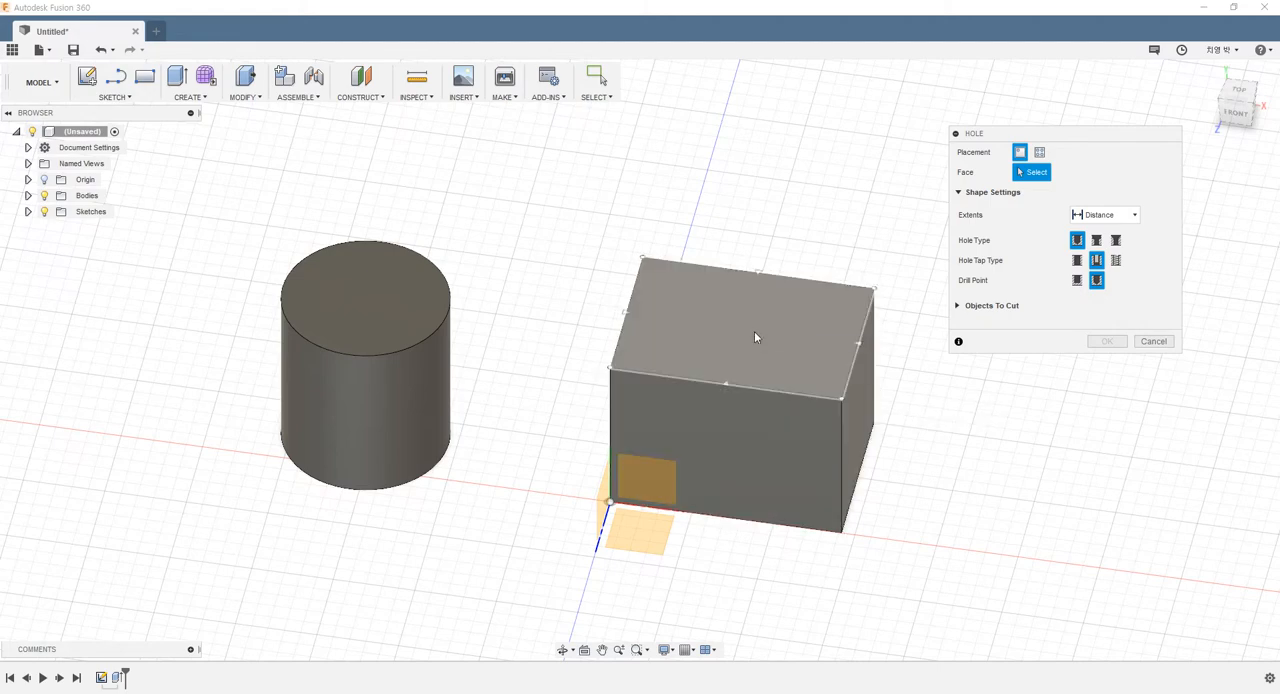
scroll(778, 313, down, 2)
scroll(803, 312, up, 4)
scroll(803, 312, up, 1)
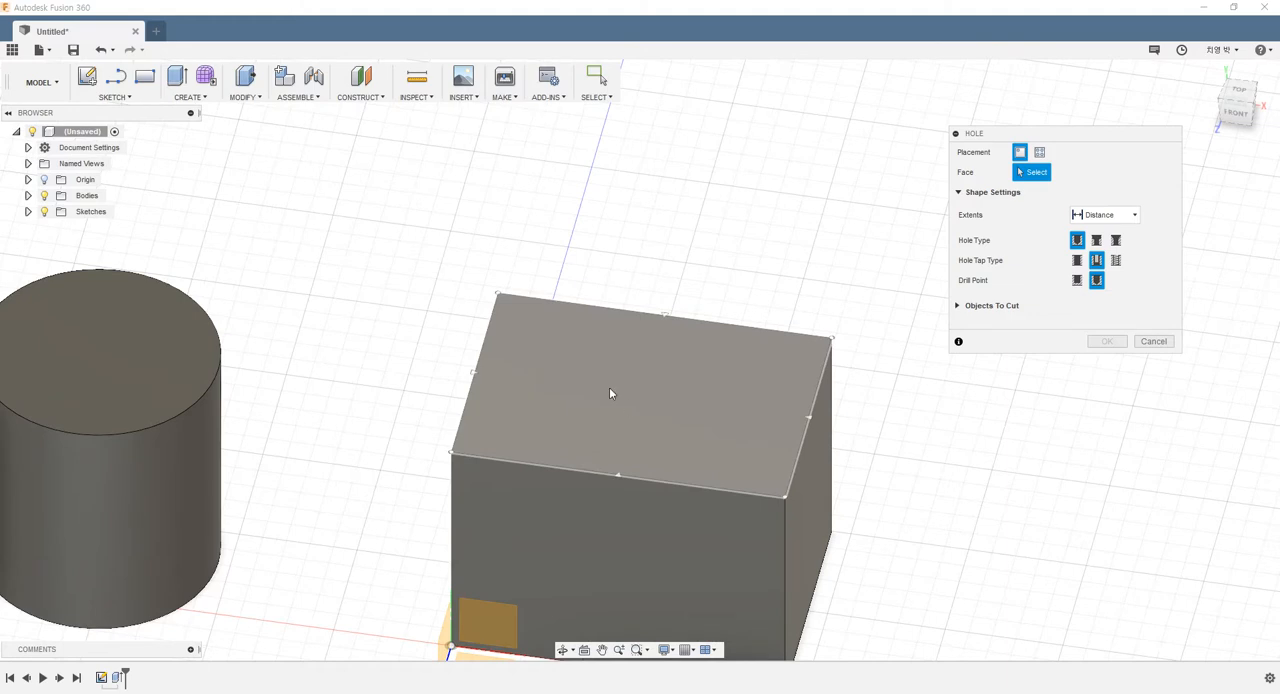
click(556, 343)
scroll(674, 370, down, 1)
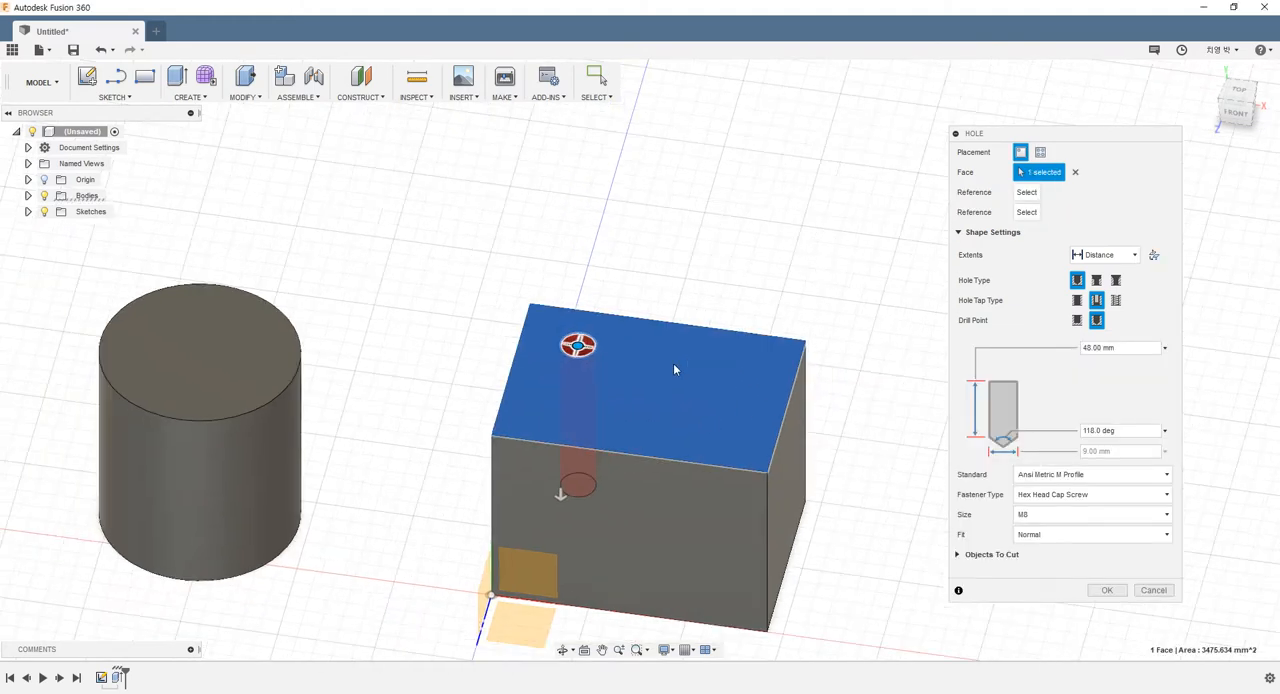
Reference the hole to the top face's left short edge at a distance of 20 mm
shift+middle_drag(718, 404, 690, 399)
scroll(632, 313, up, 2)
scroll(633, 318, up, 2)
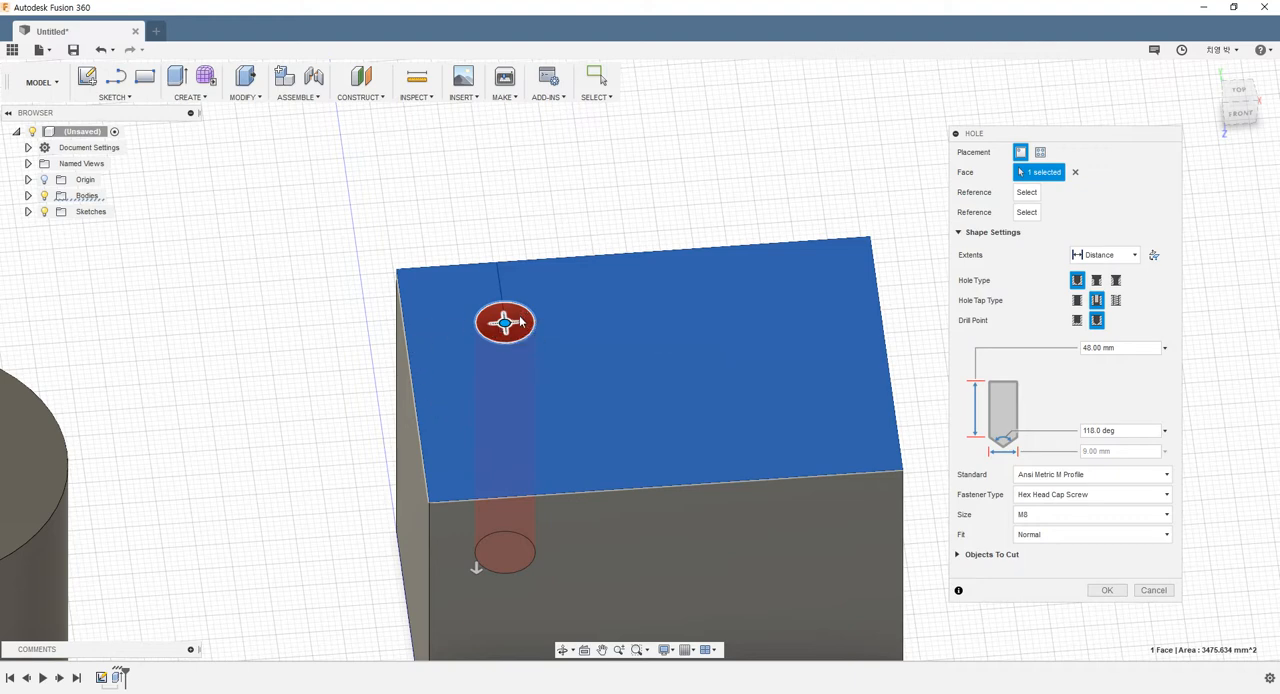
click(405, 325)
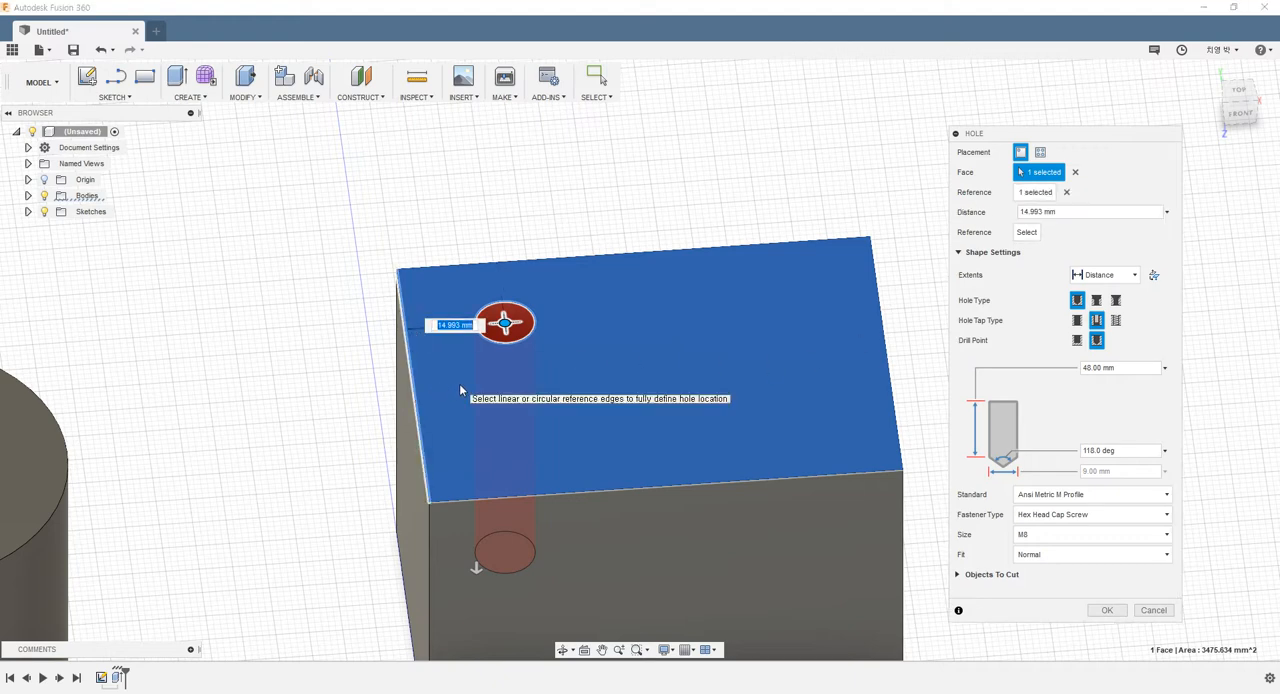
text(20)
key(Return)
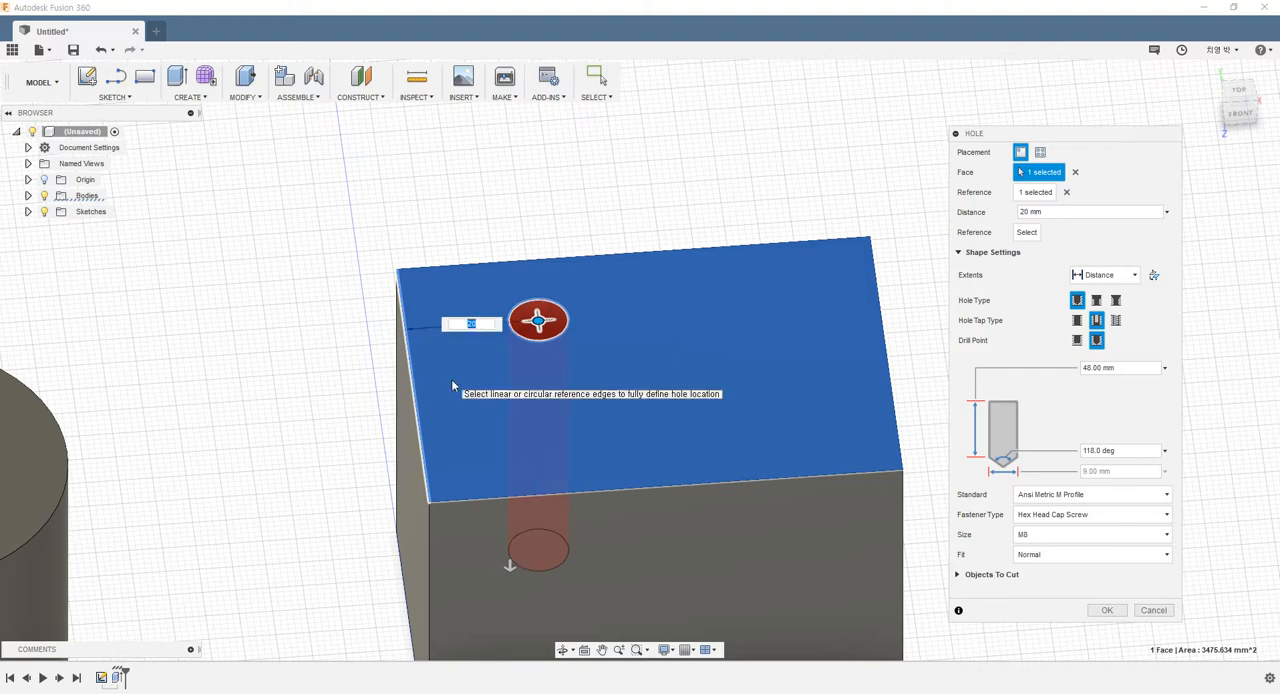
Reference the hole to the top face's rear long edge at a distance of 20 mm
click(515, 266)
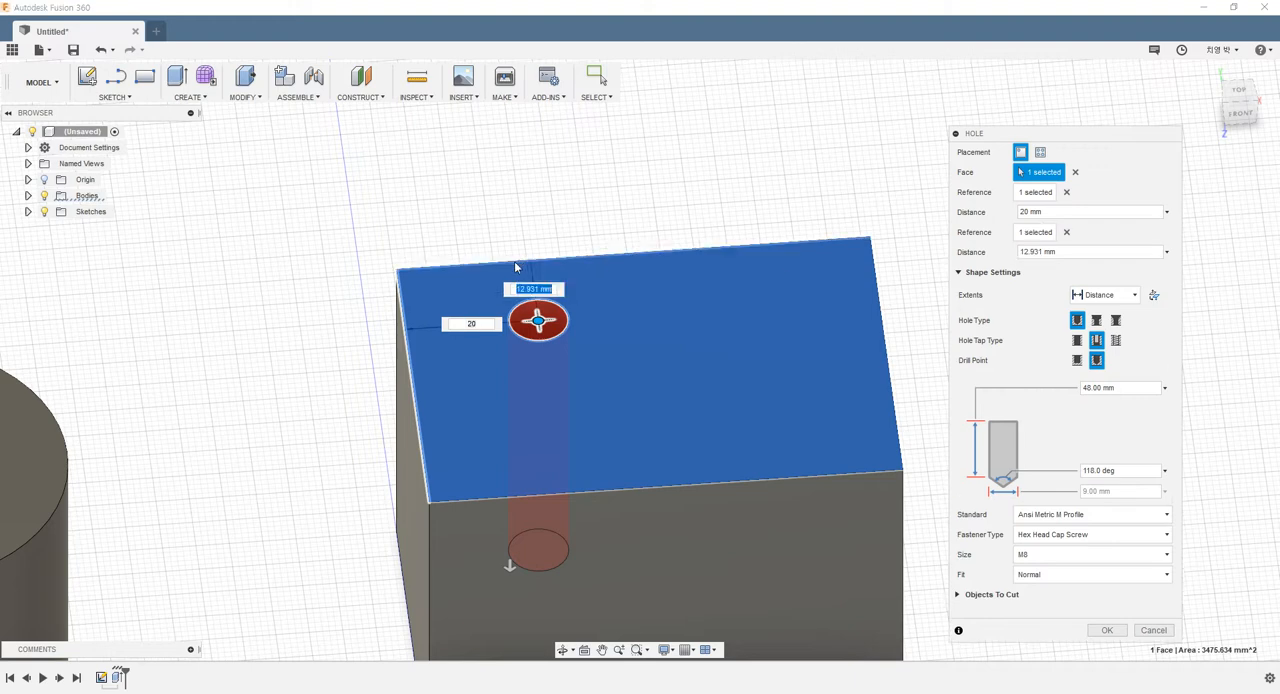
text(2)
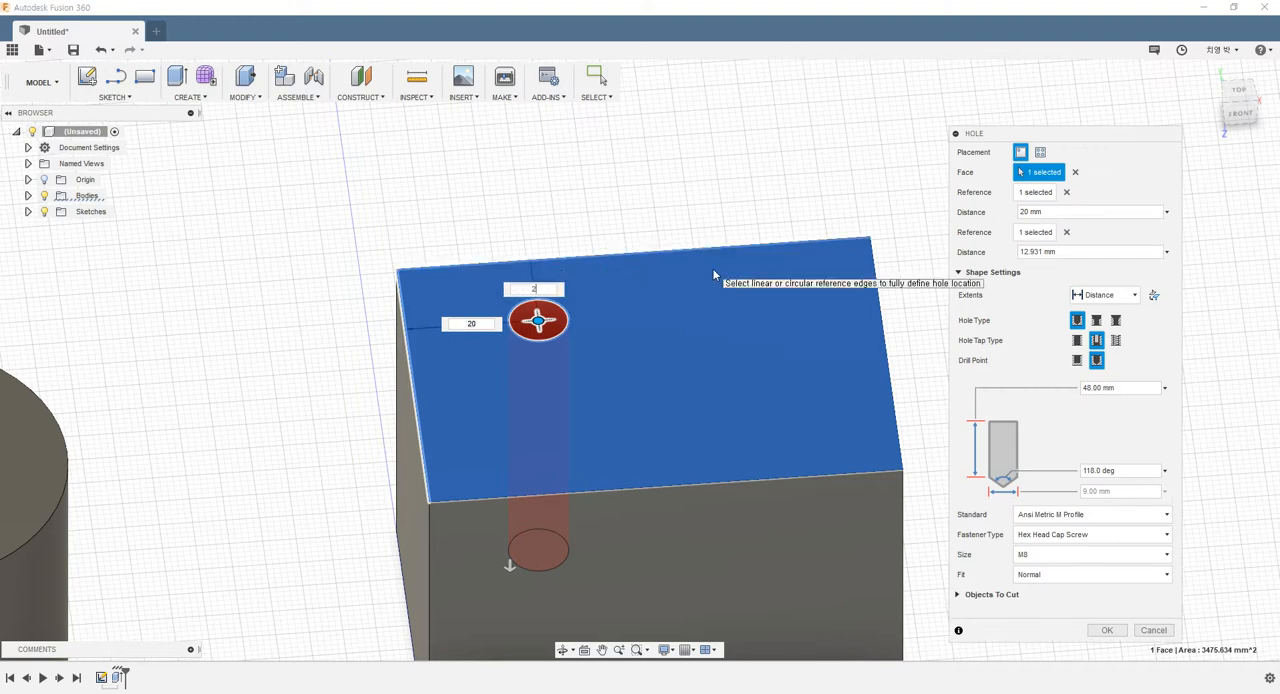
text(0)
key(Return)
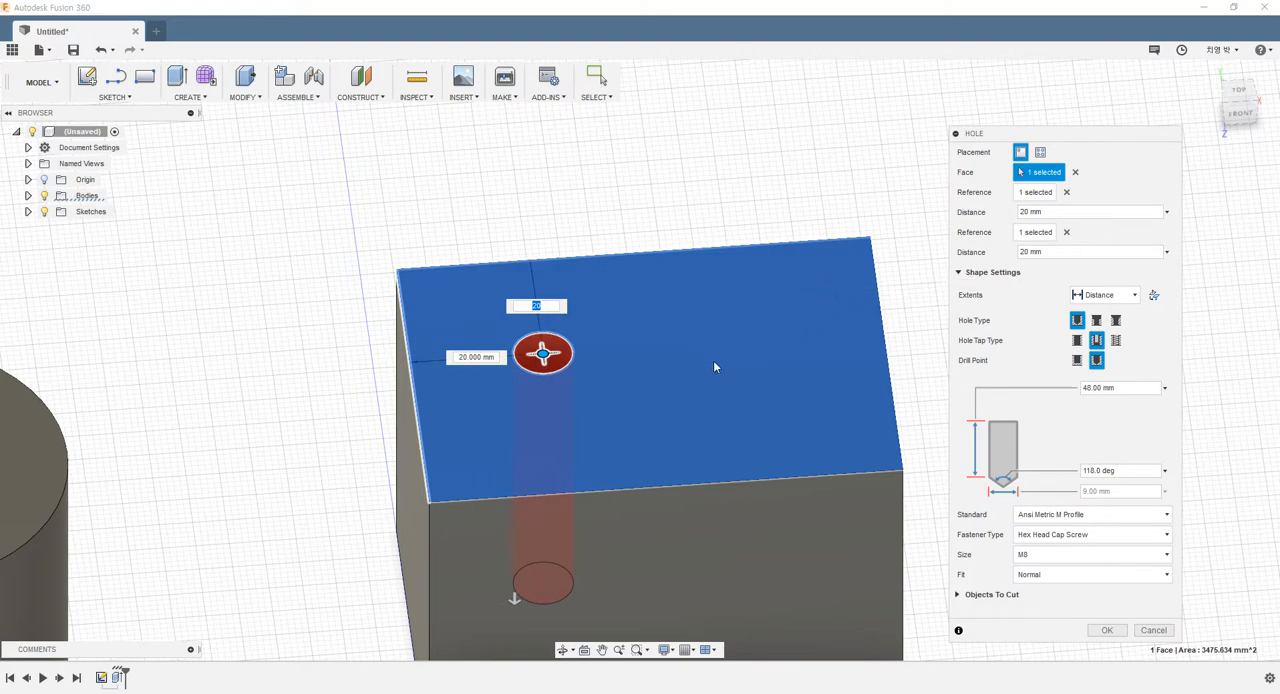
Set the hole's extent to Distance
middle_drag(673, 400, 590, 381)
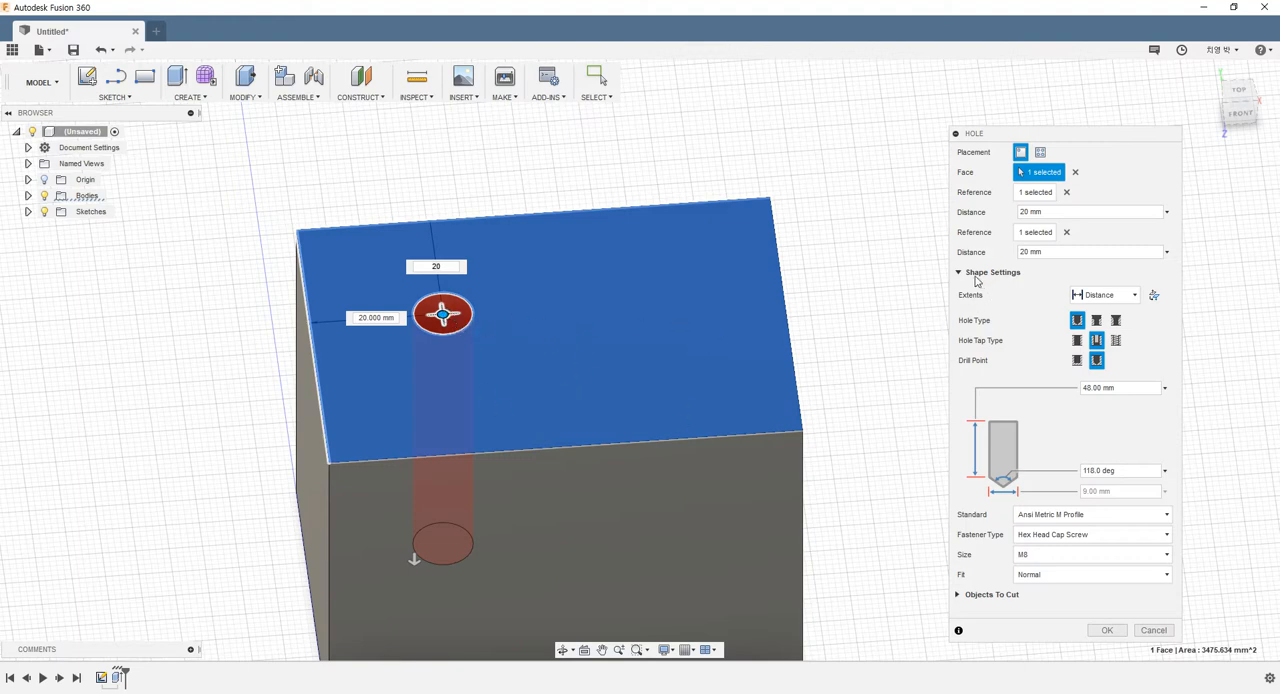
click(1110, 297)
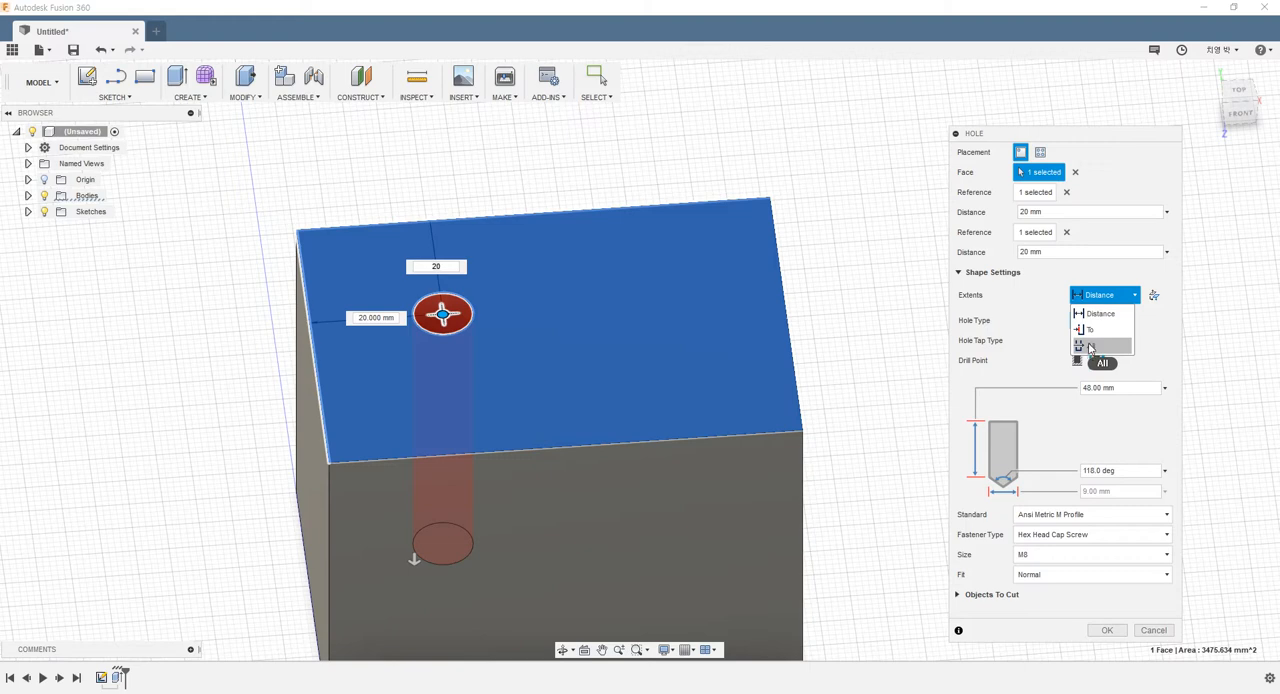
click(1100, 313)
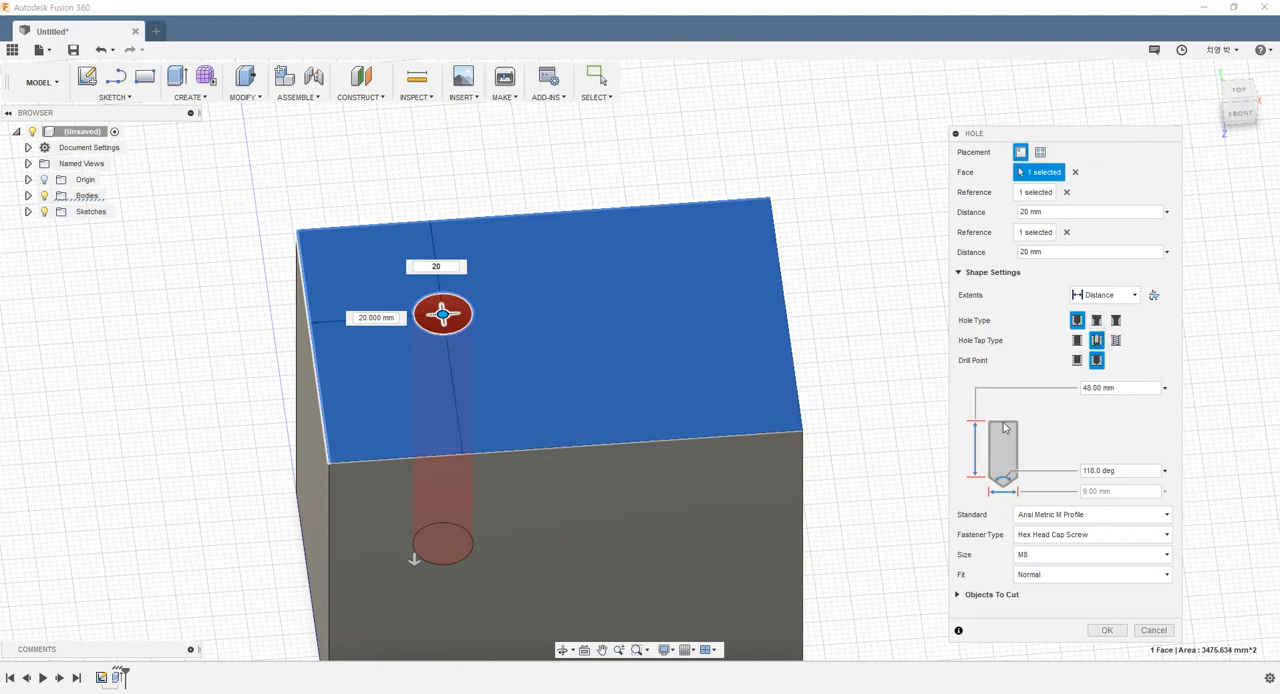
Try the Counterbore hole type and switch the hole to Countersink
click(1096, 320)
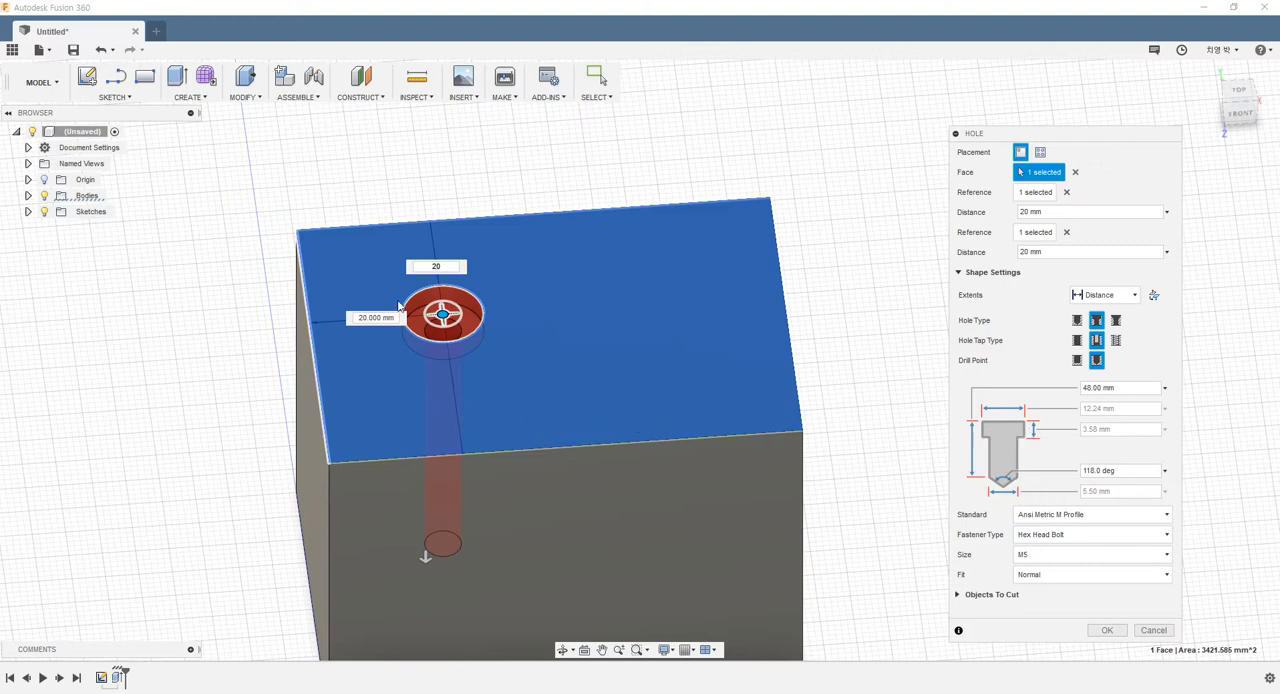
scroll(436, 344, up, 4)
scroll(427, 328, down, 3)
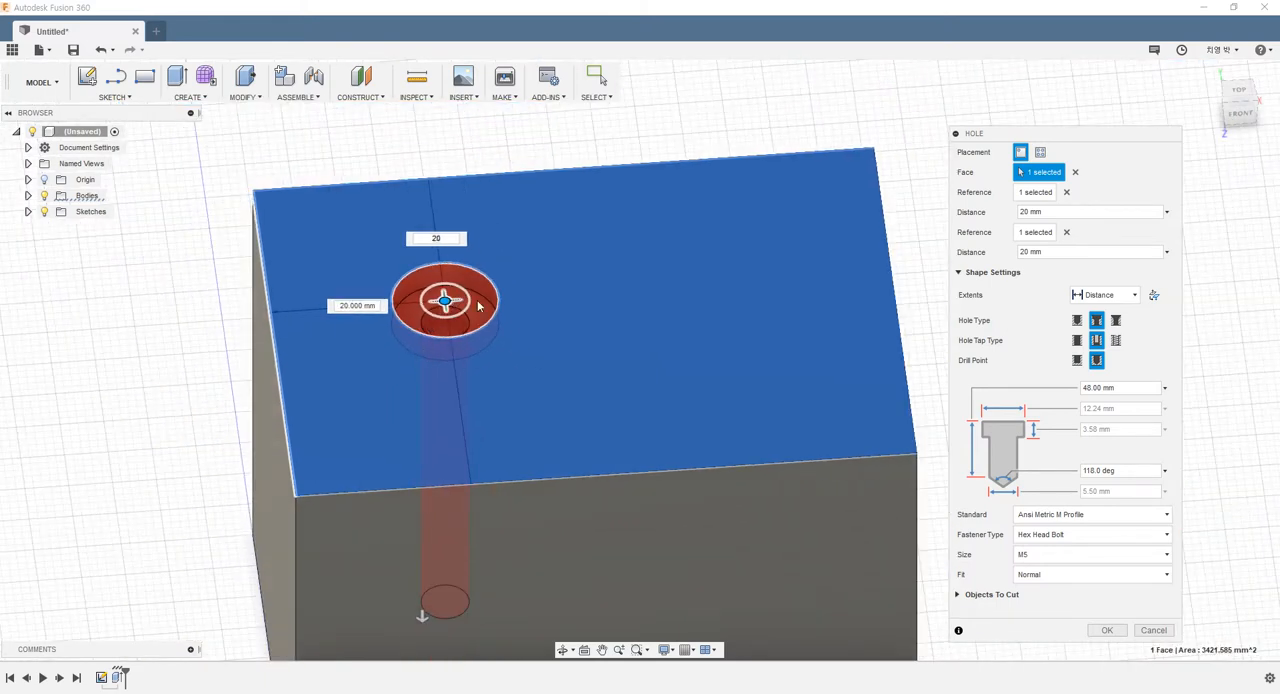
click(1113, 321)
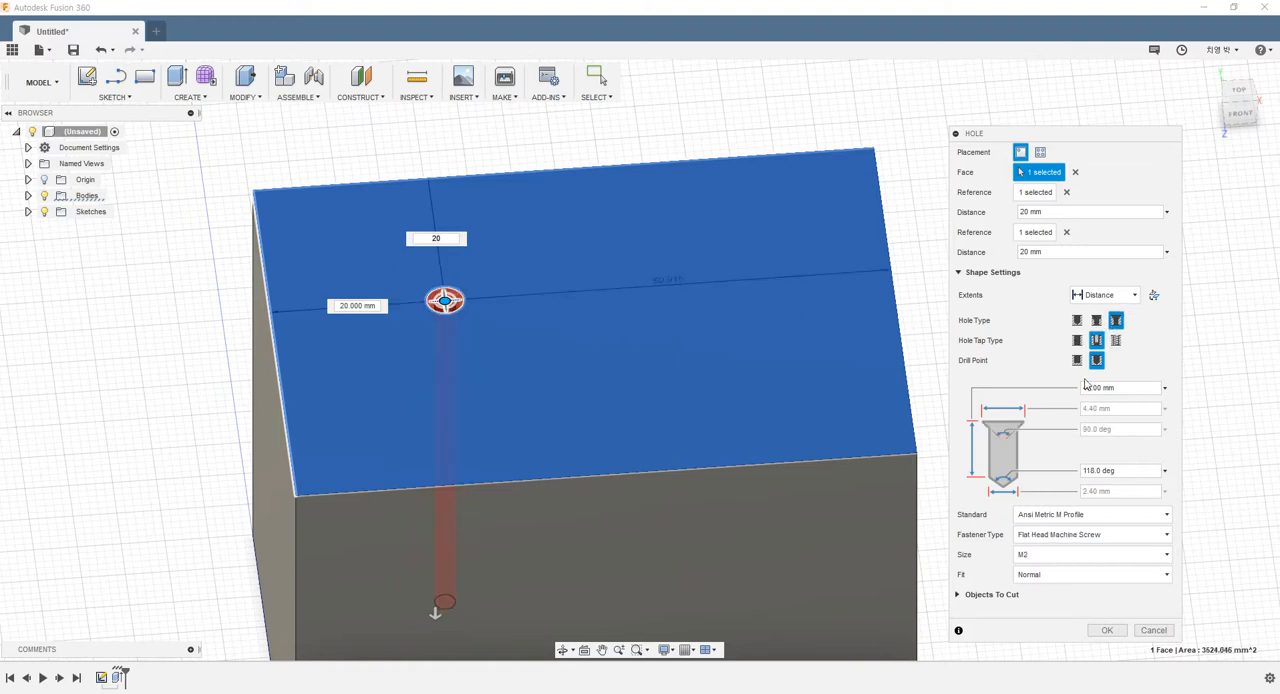
Inspect the countersunk hole up close and switch its hole type to Simple
scroll(452, 302, up, 6)
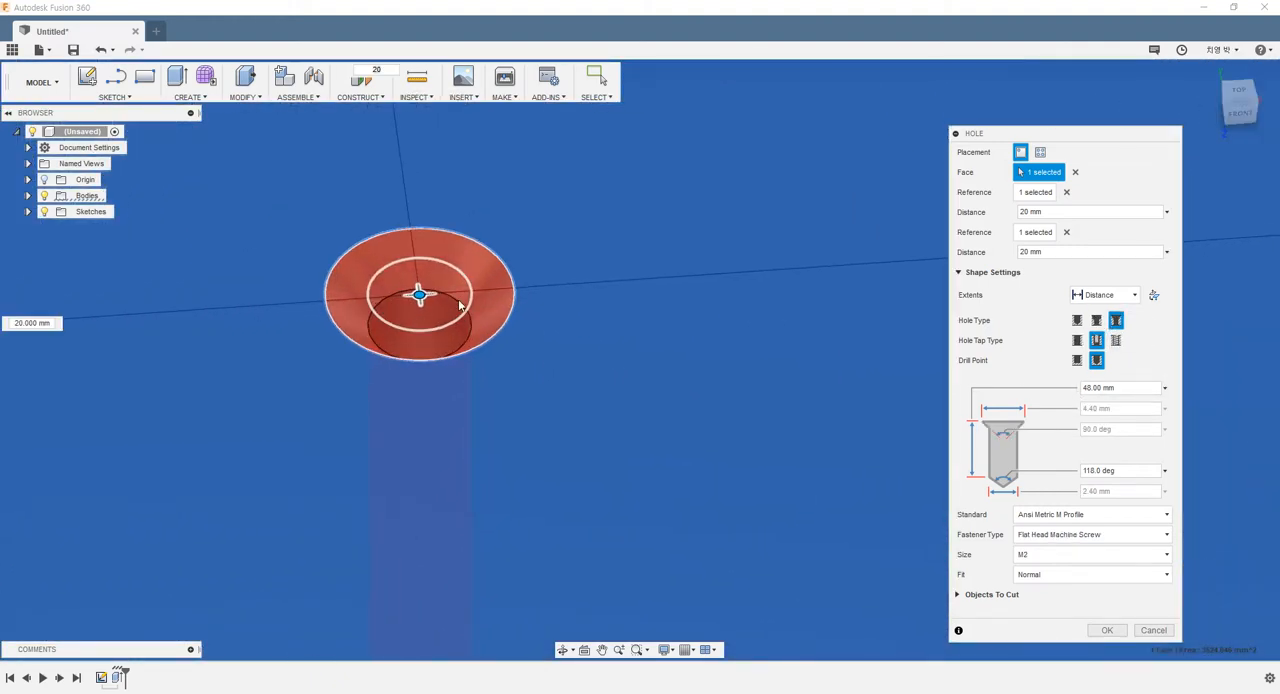
shift+middle_drag(496, 282, 522, 272)
scroll(491, 358, down, 3)
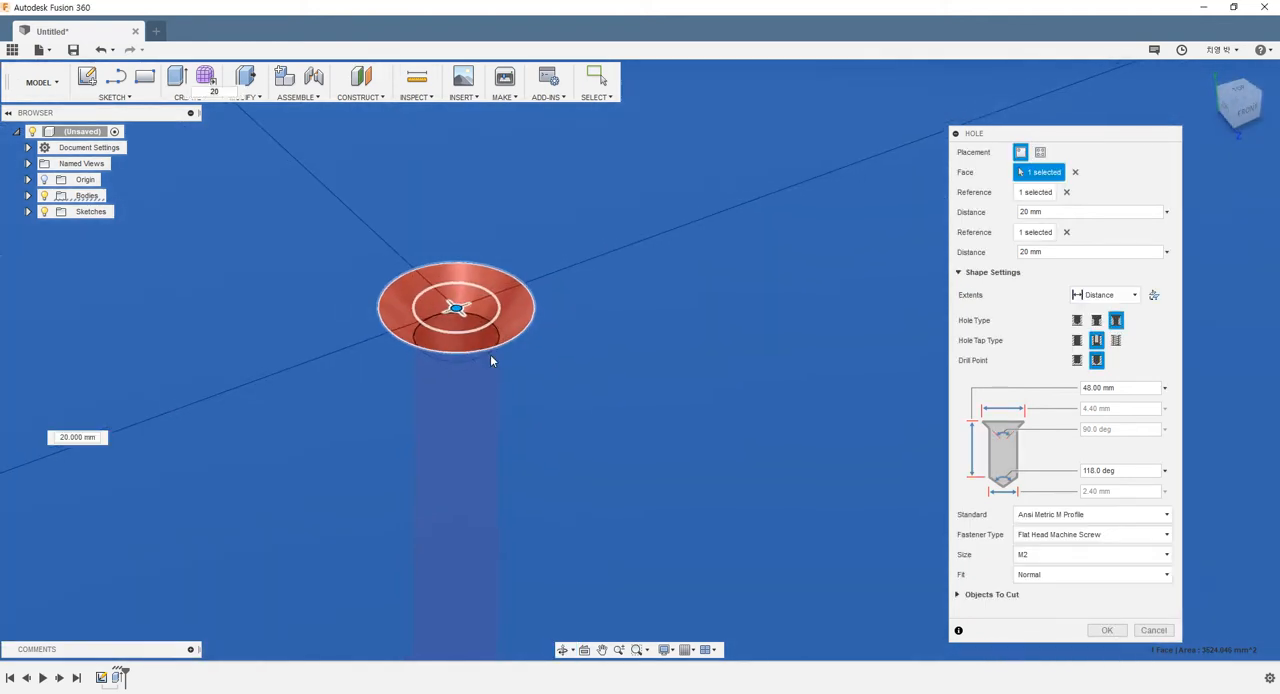
scroll(609, 410, down, 5)
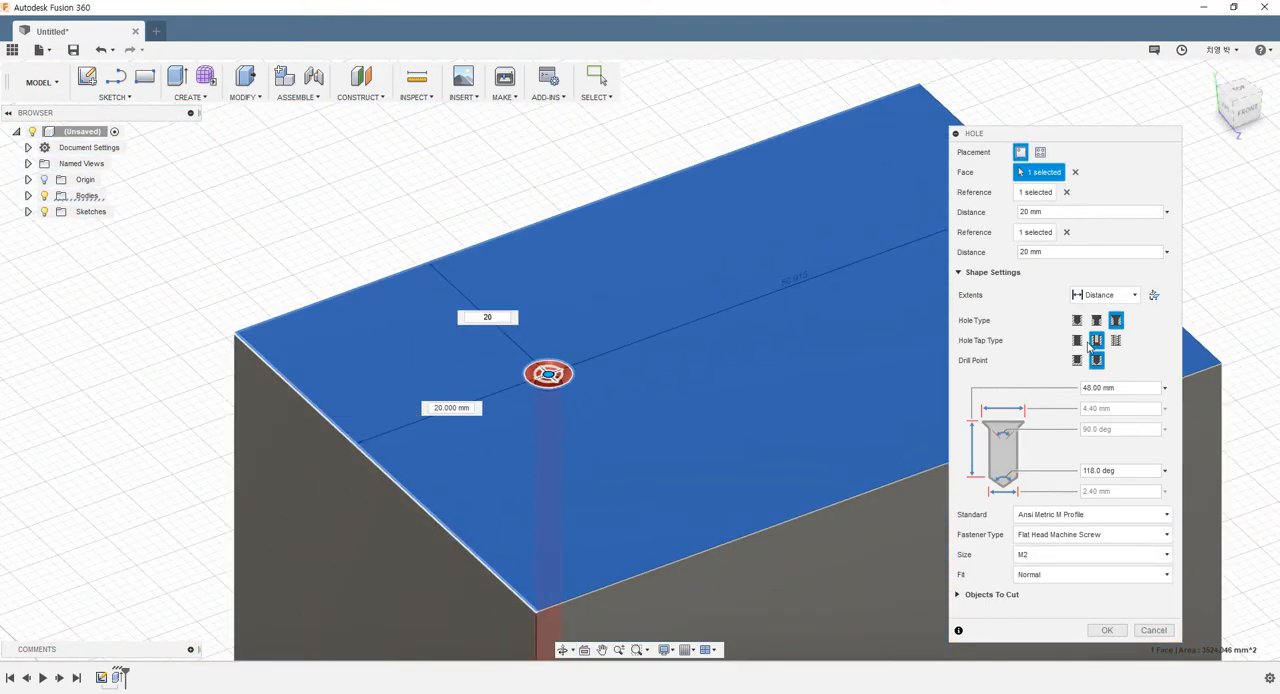
click(1078, 320)
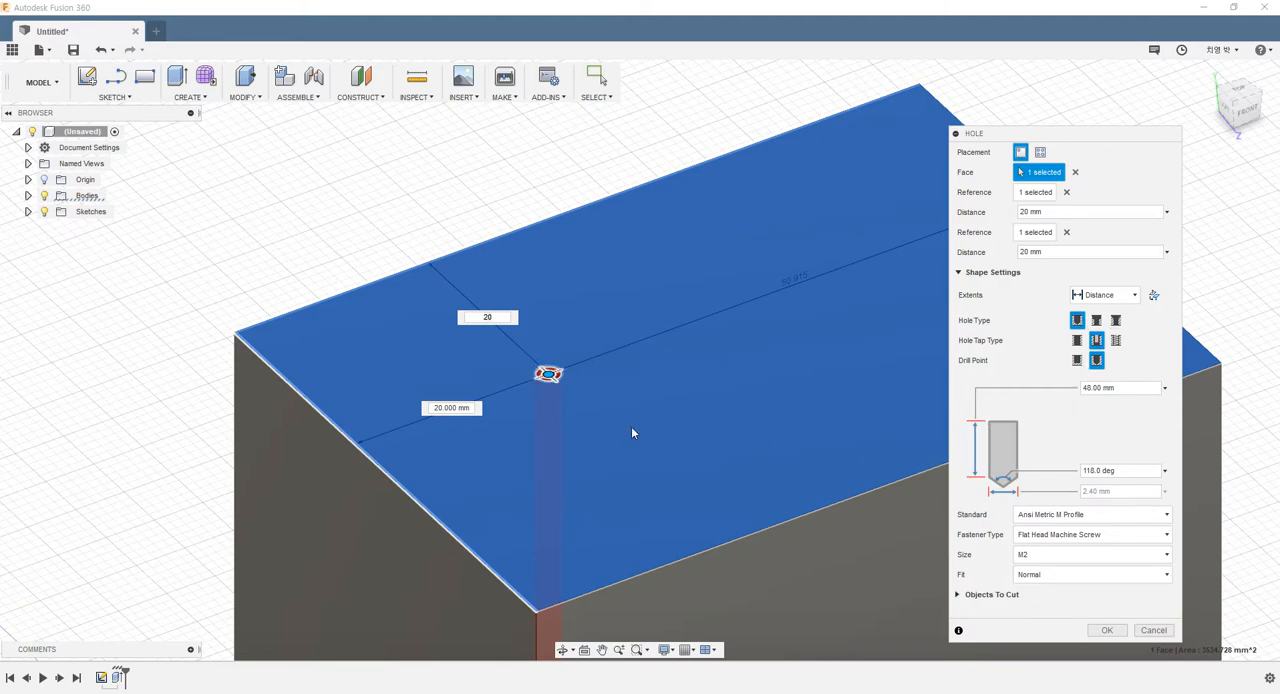
Try the Clearance and Tapped tap types on the hole and return it to the Simple tap type
shift+middle_drag(631, 426, 579, 415)
scroll(759, 336, up, 3)
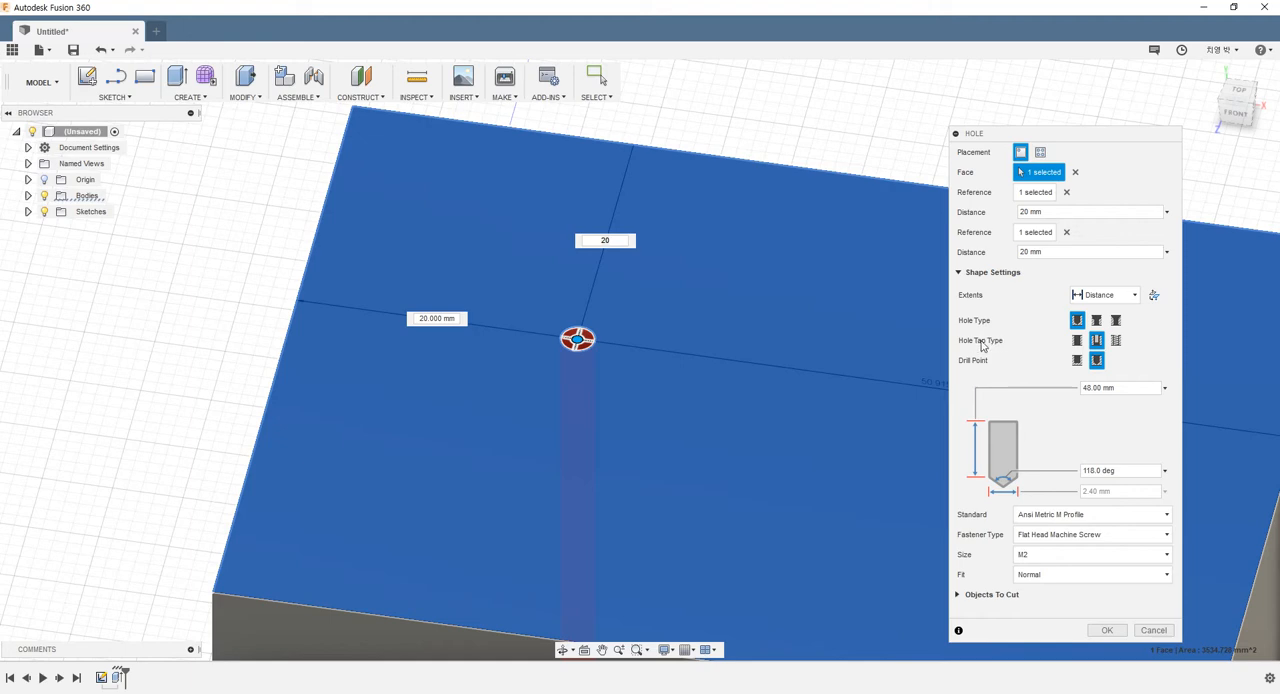
click(1078, 341)
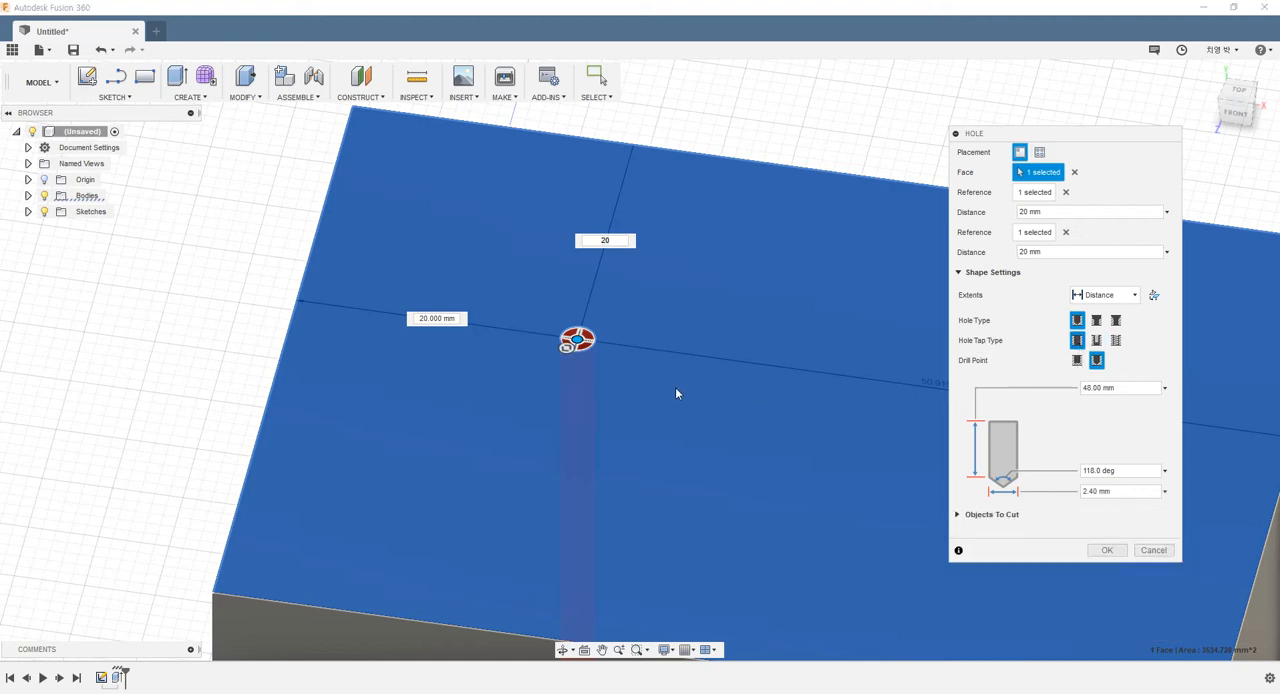
scroll(737, 385, down, 3)
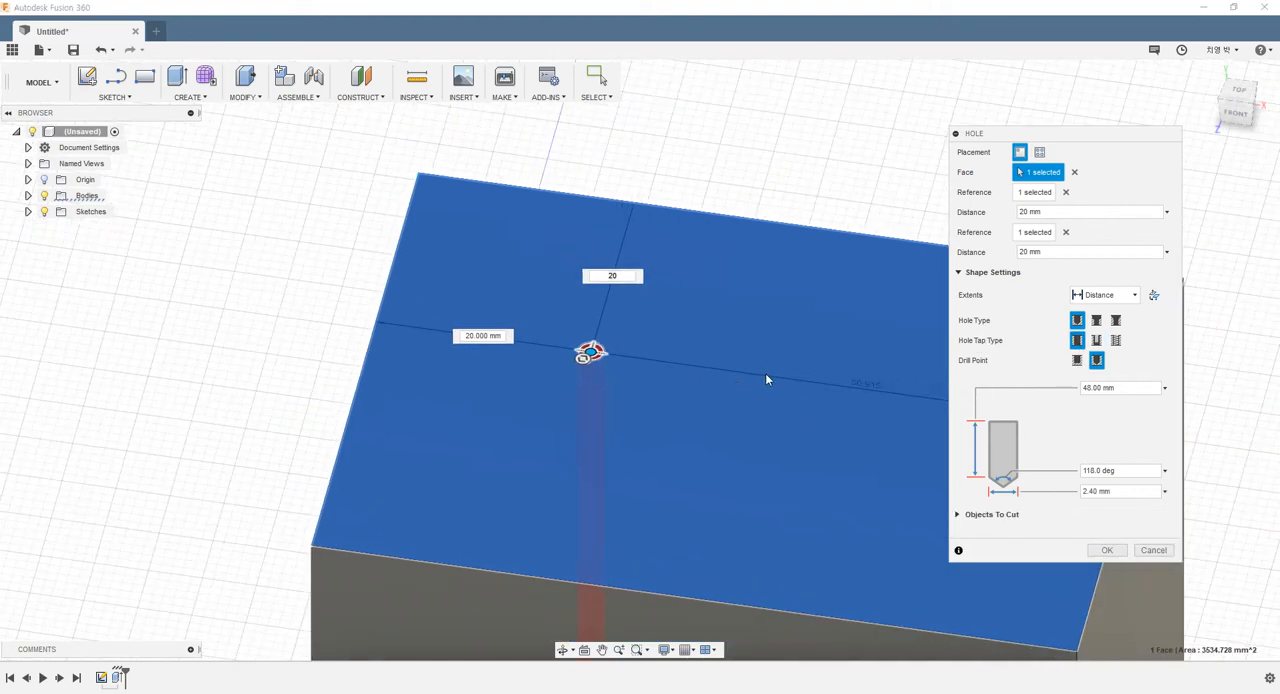
middle_drag(764, 376, 592, 401)
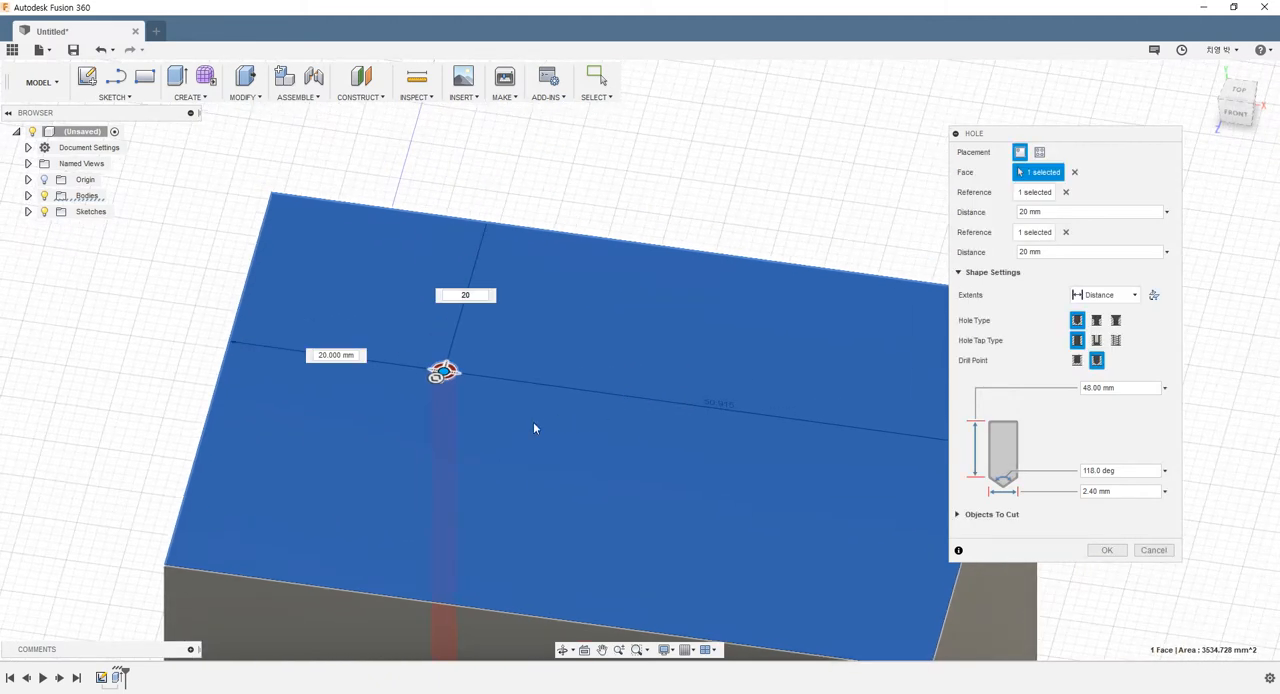
click(1097, 343)
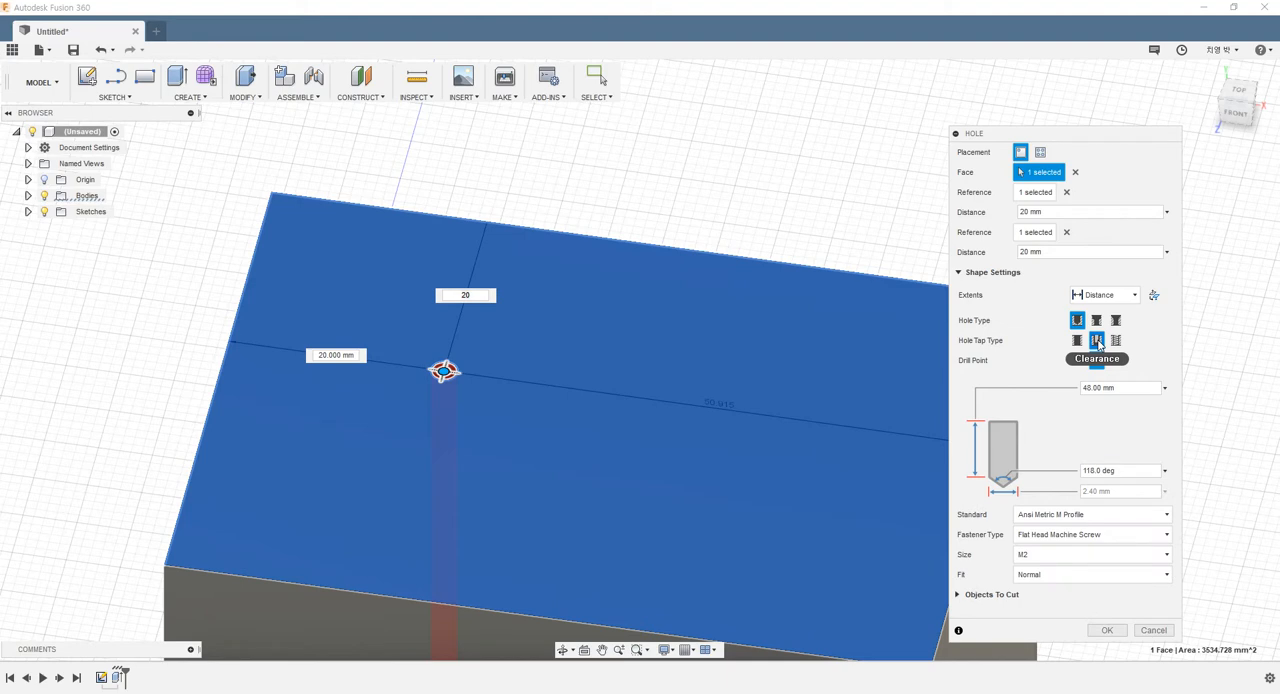
click(1116, 341)
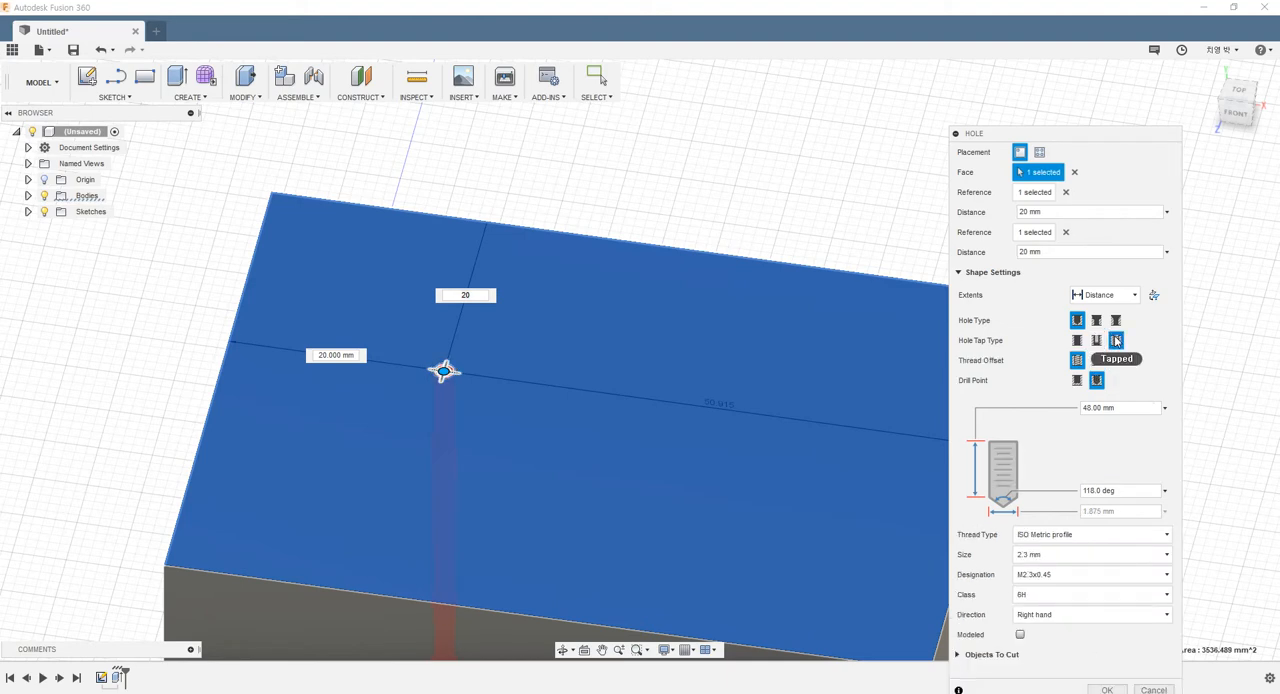
click(1097, 341)
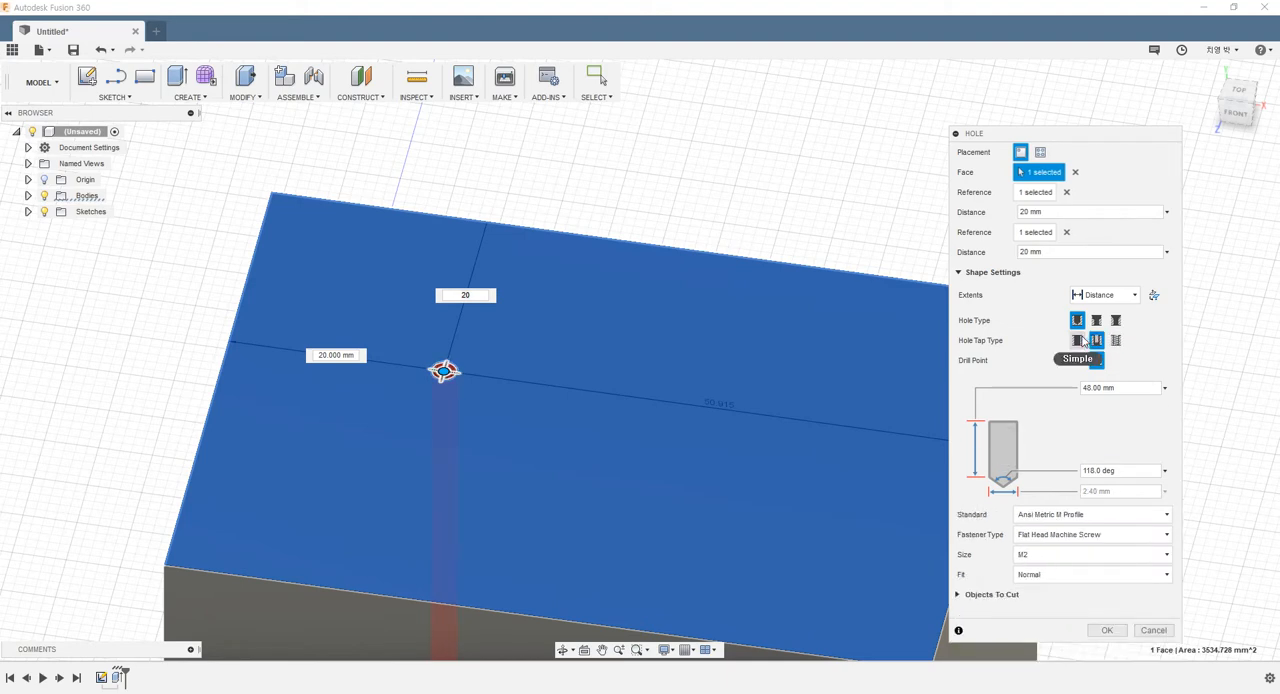
click(1079, 341)
Try the Counterbore and Countersink hole types with the Clearance tap type and return the hole type to Simple
click(1097, 320)
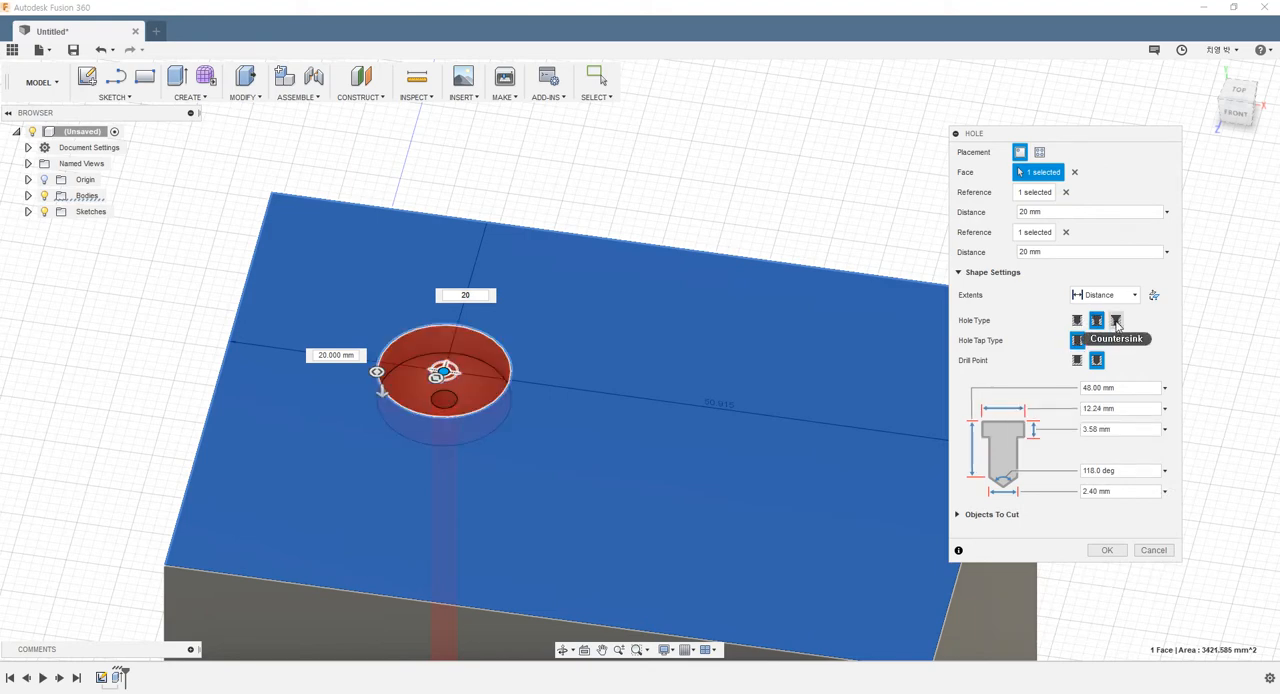
click(1116, 321)
click(1097, 340)
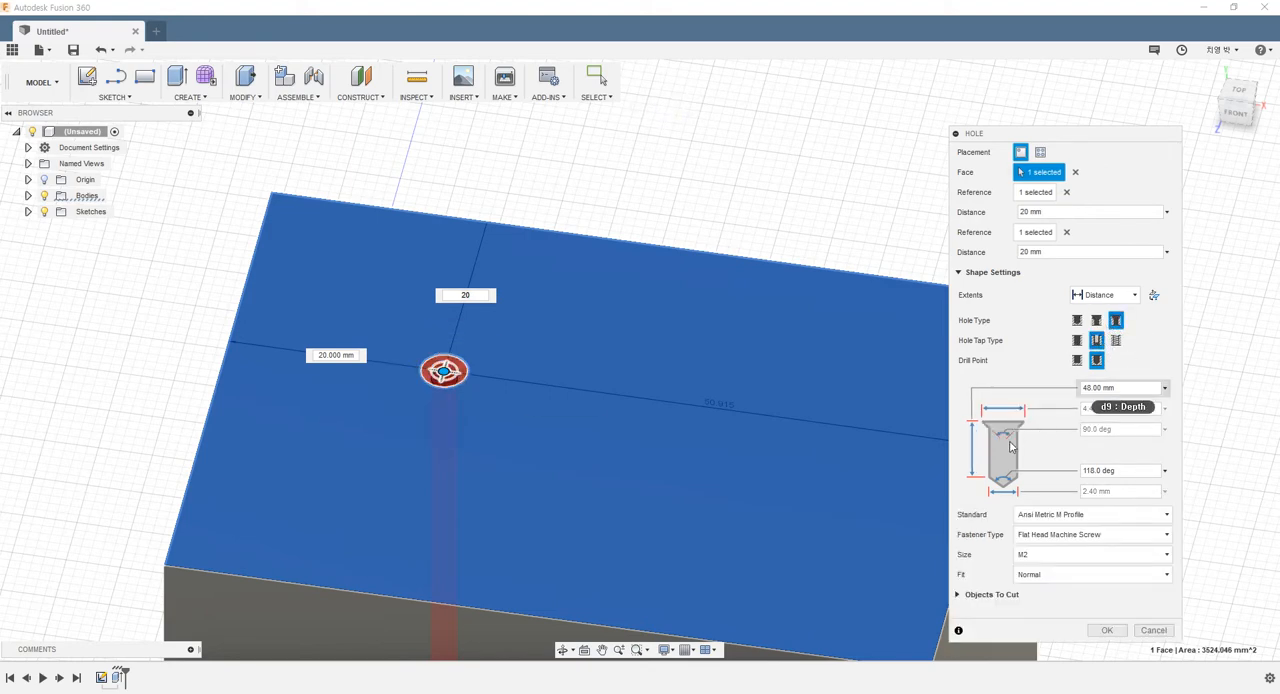
click(1097, 320)
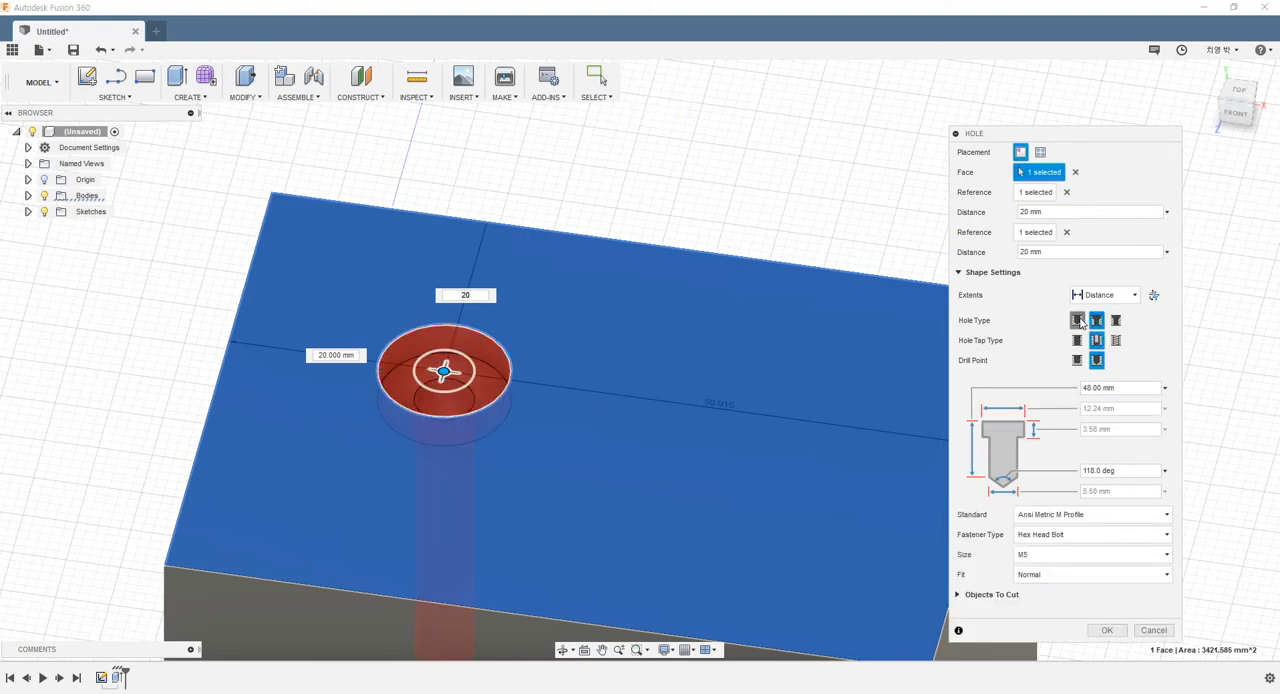
click(1077, 320)
Compare the Simple and Clearance tap types and set the hole's tap type to Tapped
click(1077, 340)
click(1097, 340)
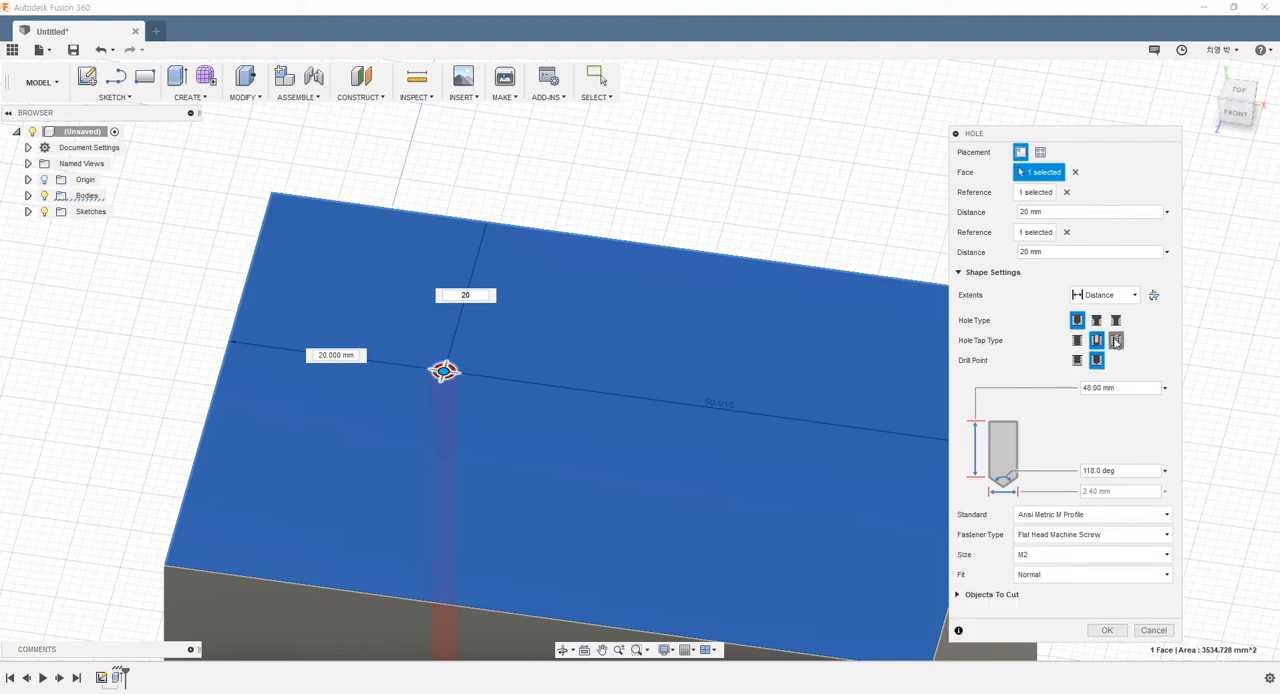
click(1116, 340)
click(1097, 340)
click(1077, 340)
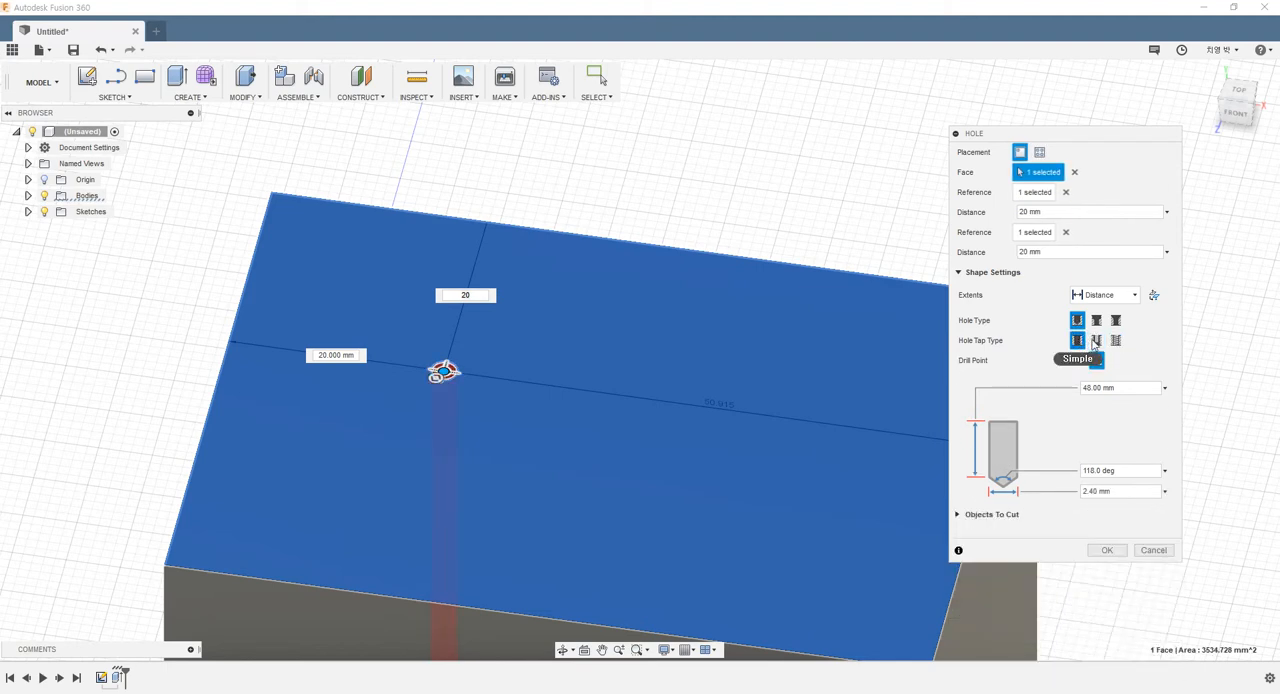
click(1116, 340)
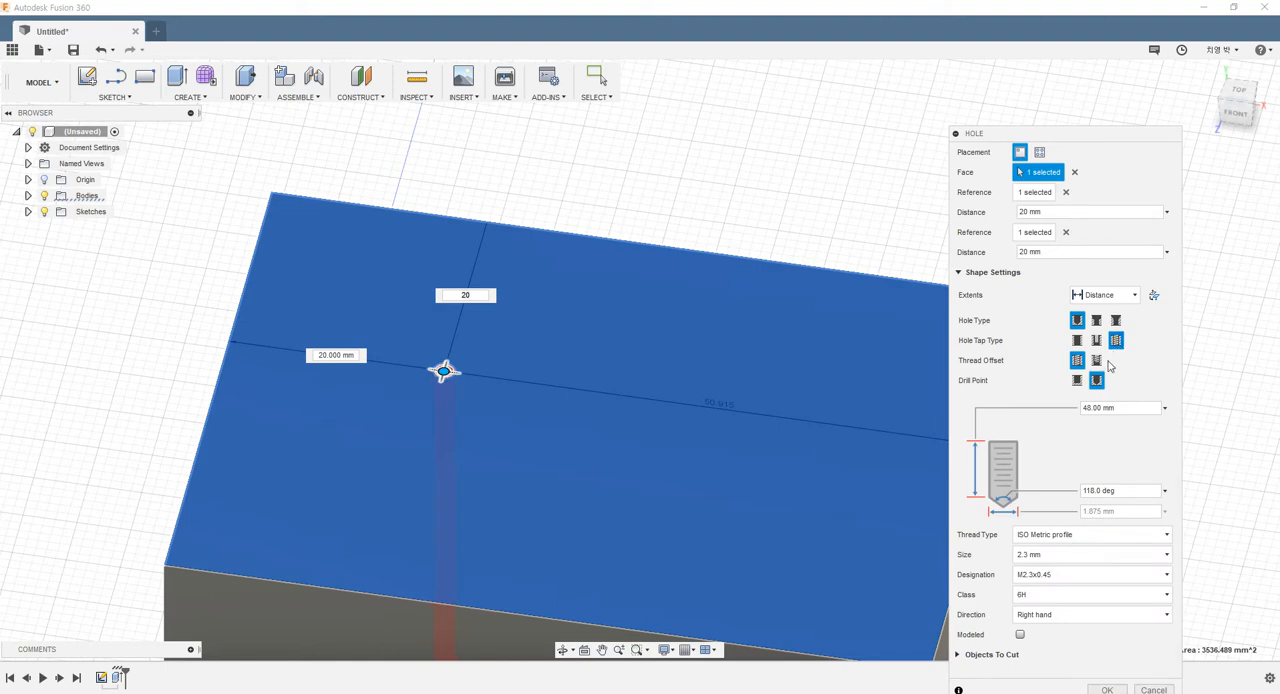
Set the tapped hole's thread type to ANSI Metric M Profile and its size to 2.0 mm
click(1044, 542)
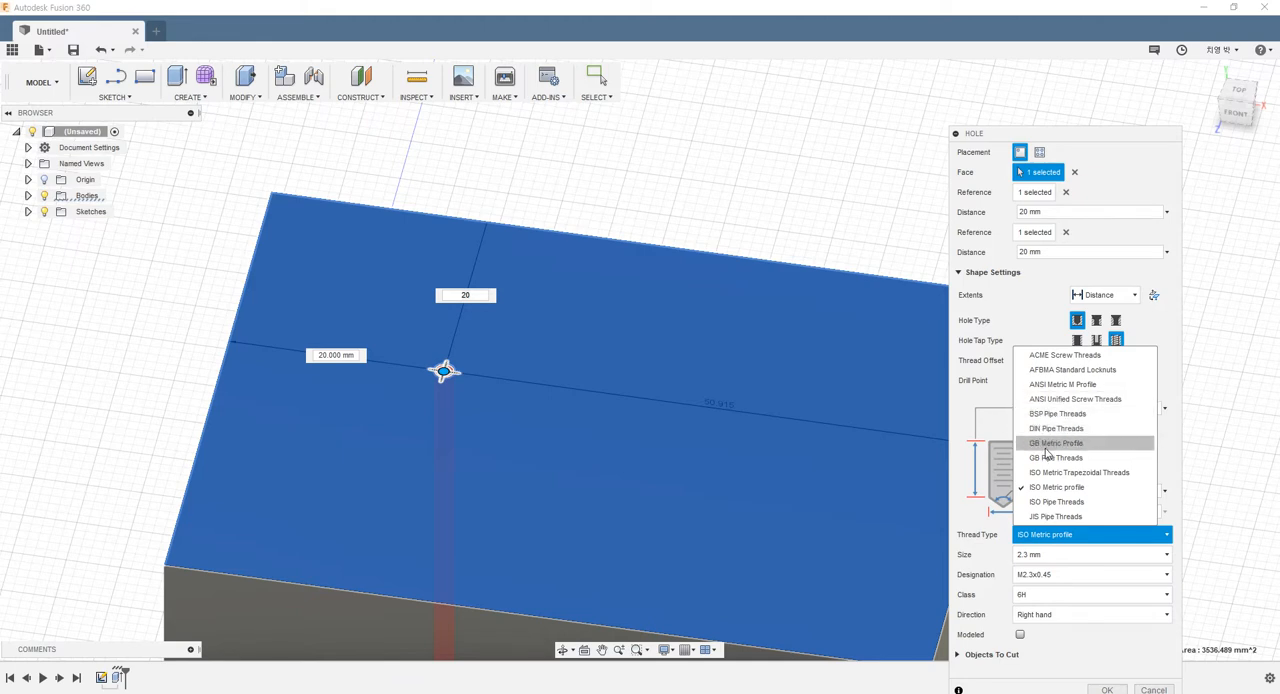
click(1049, 386)
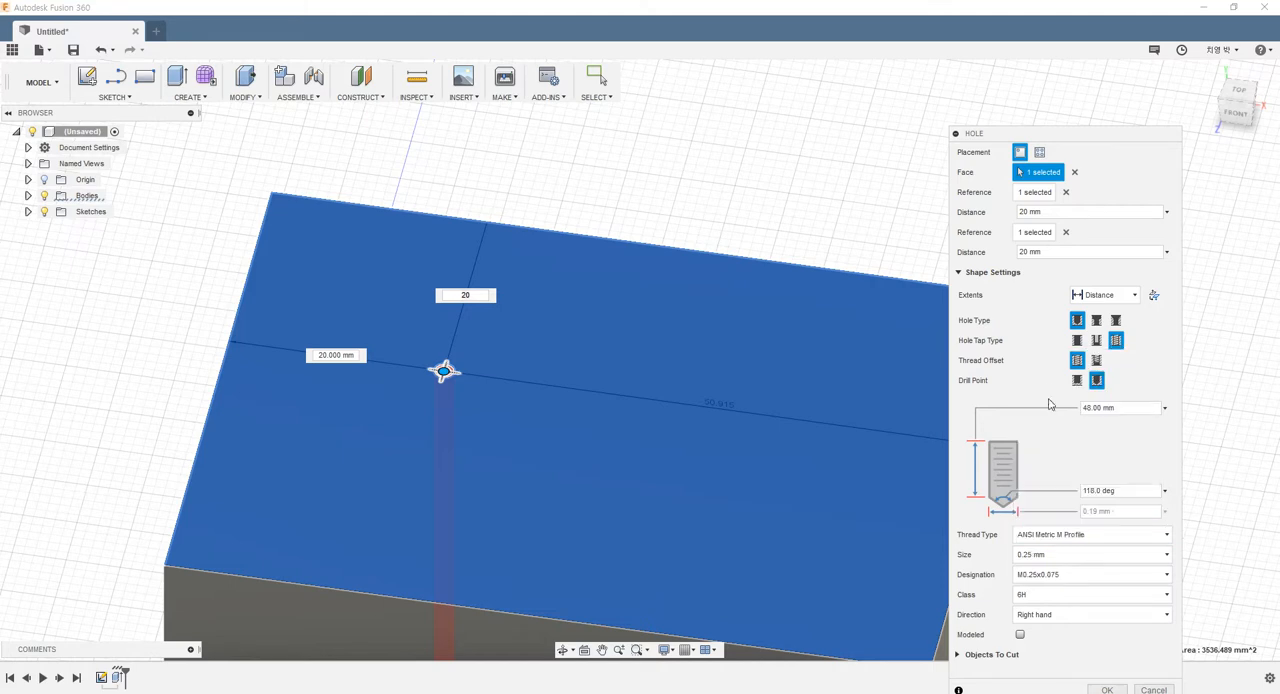
click(1026, 556)
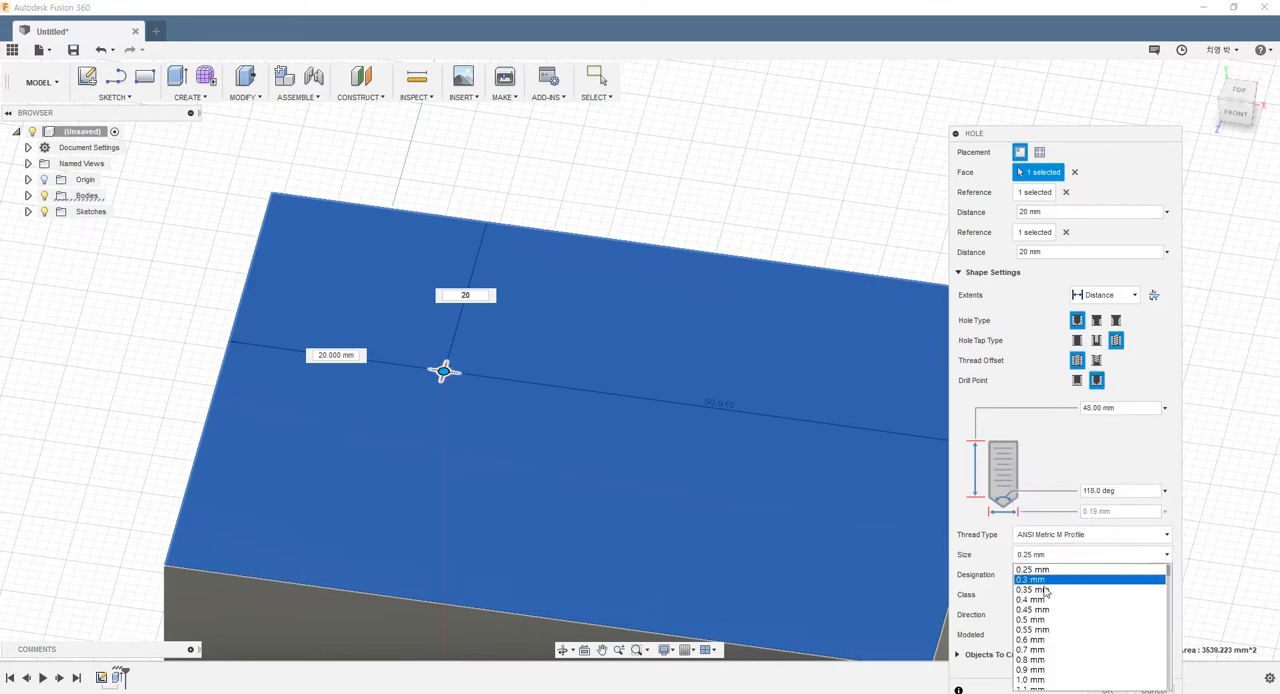
scroll(1035, 655, down, 2)
click(1032, 662)
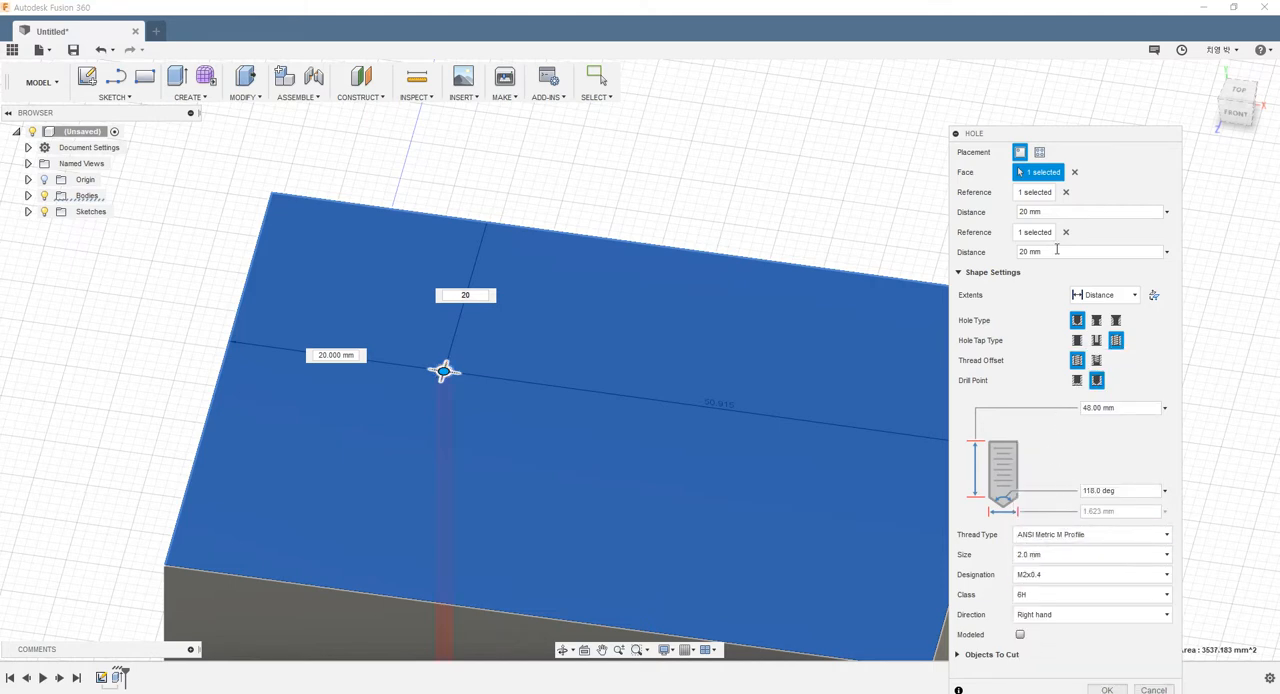
drag(1068, 134, 1059, 79)
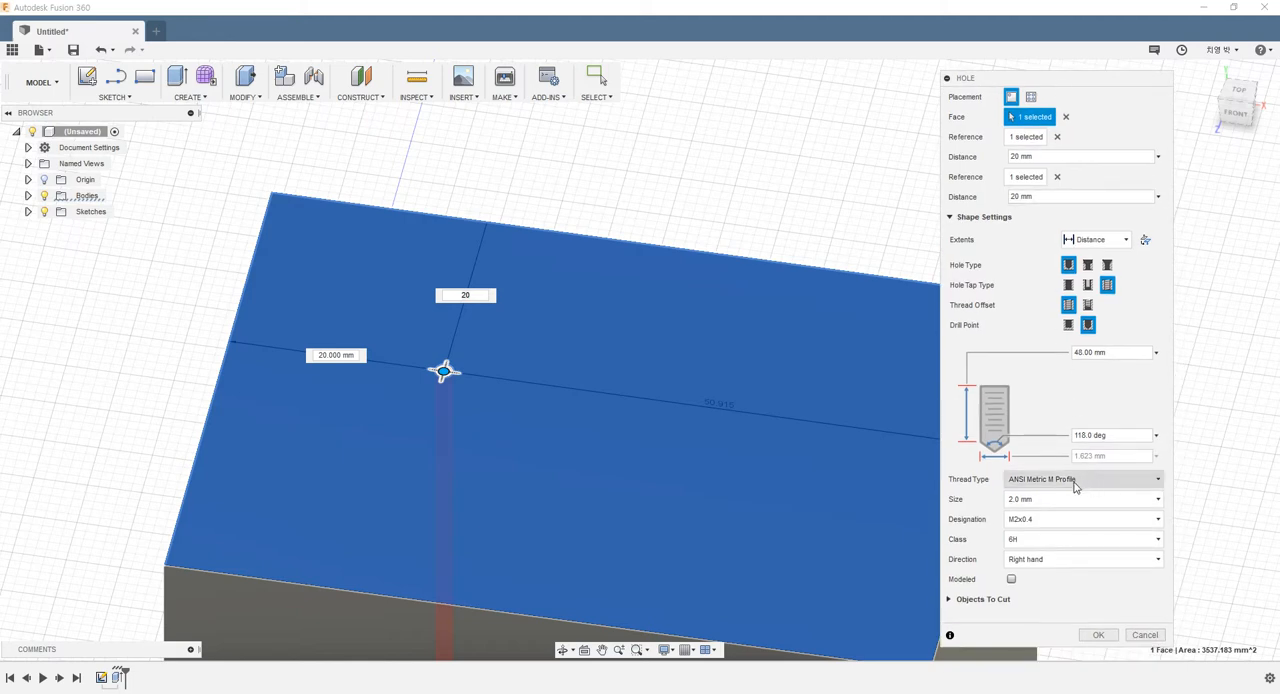
Keep the thread direction at Right hand and try the Flat drill point before returning to Angle
click(1021, 566)
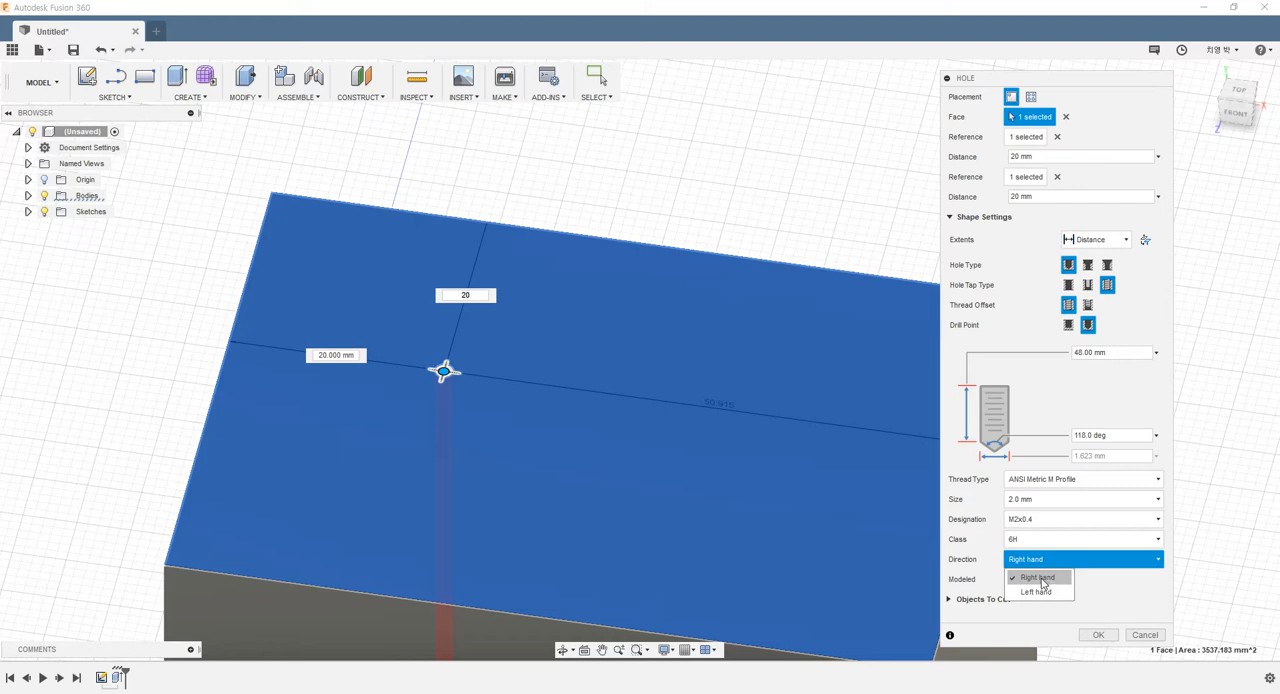
click(1040, 578)
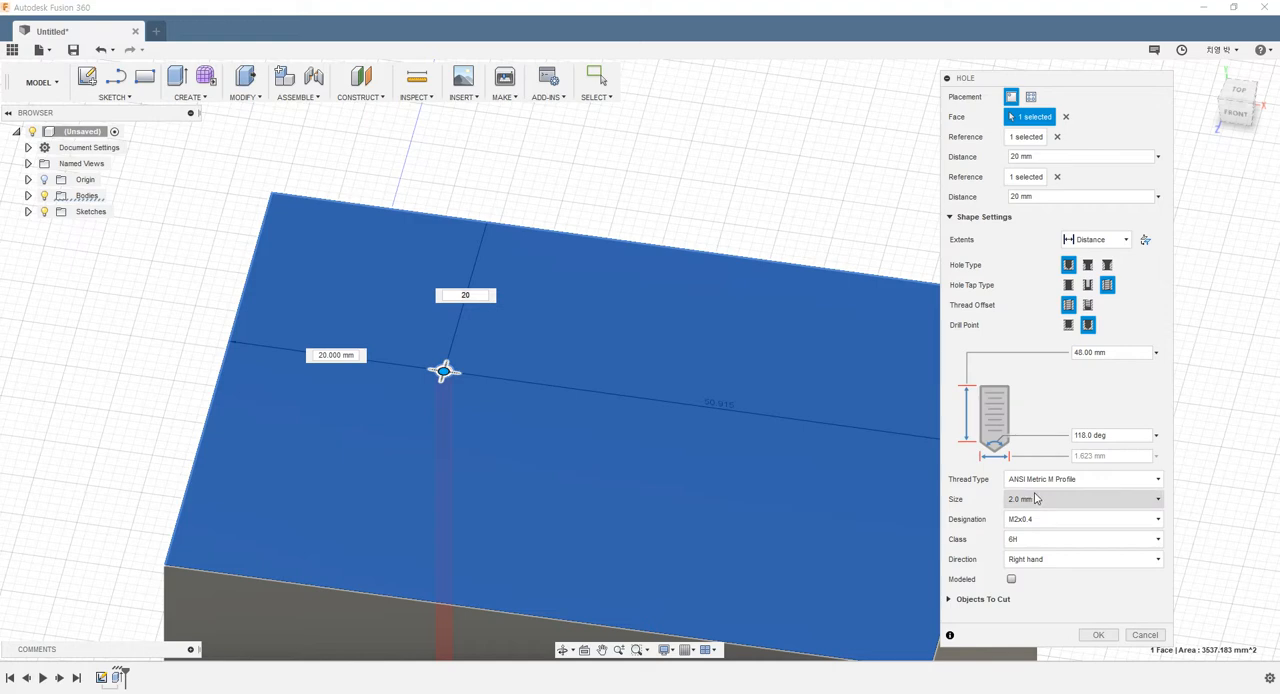
click(1069, 327)
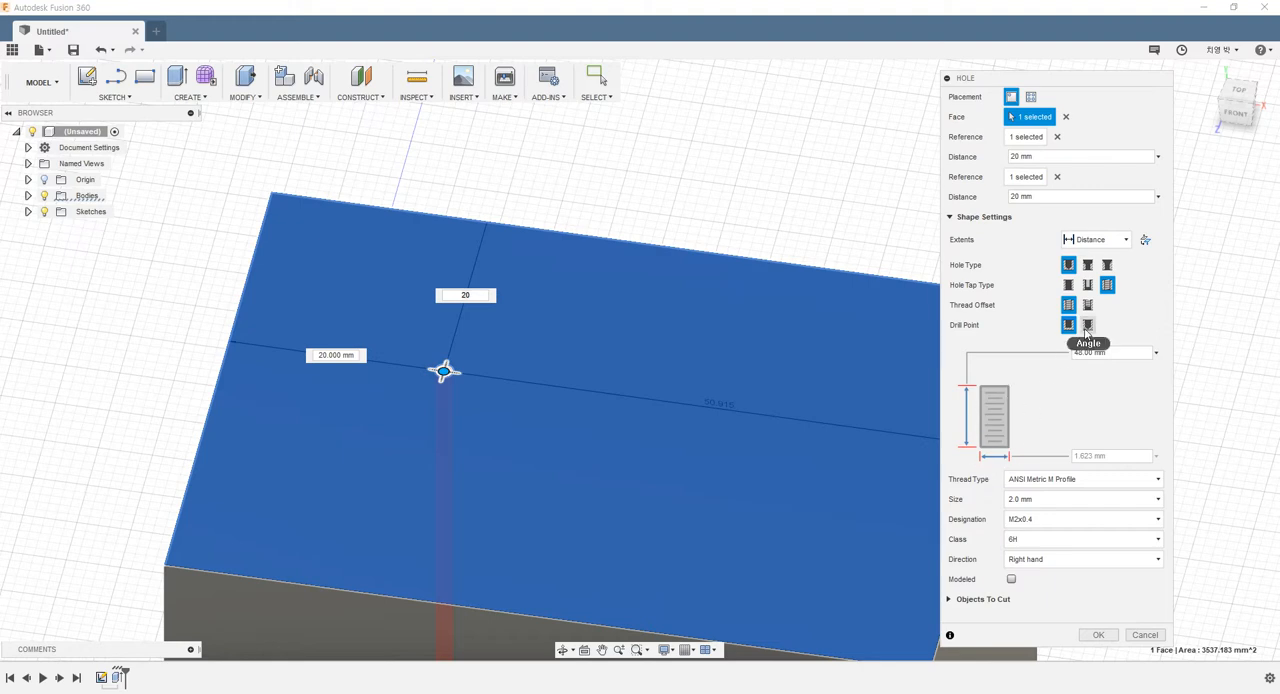
click(1086, 329)
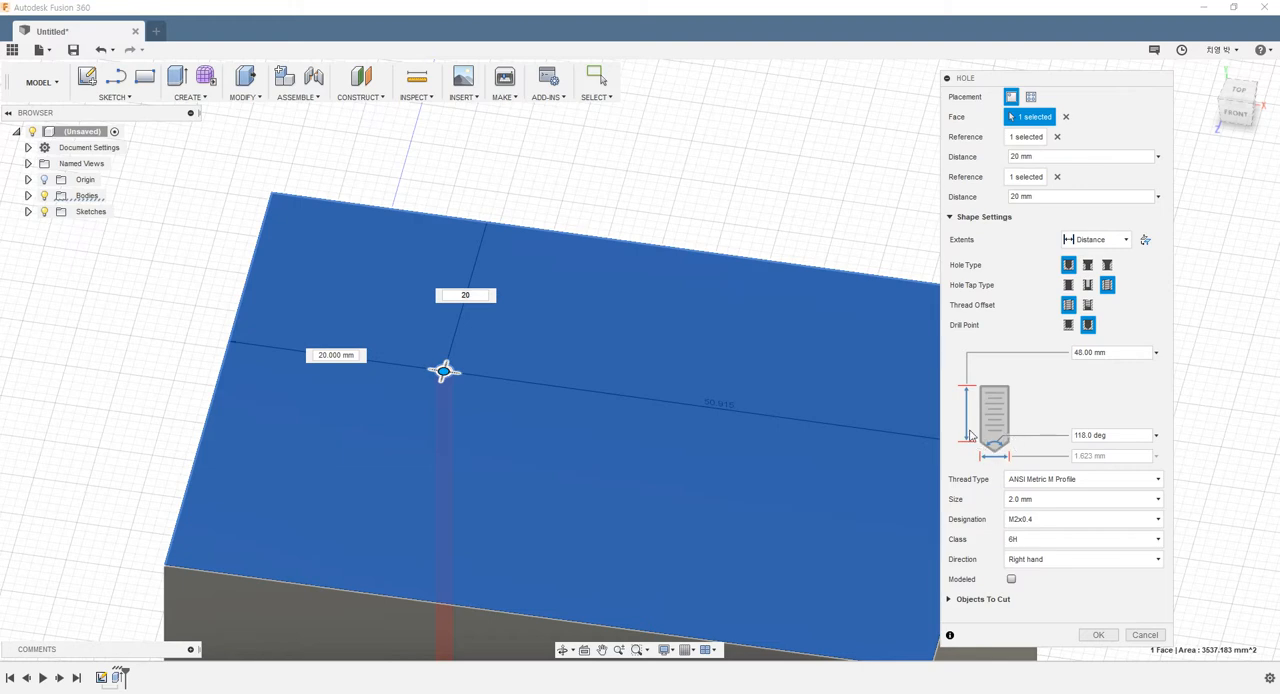
Try the All extent with a Flat drill point and return the hole's extent to Distance
click(1095, 240)
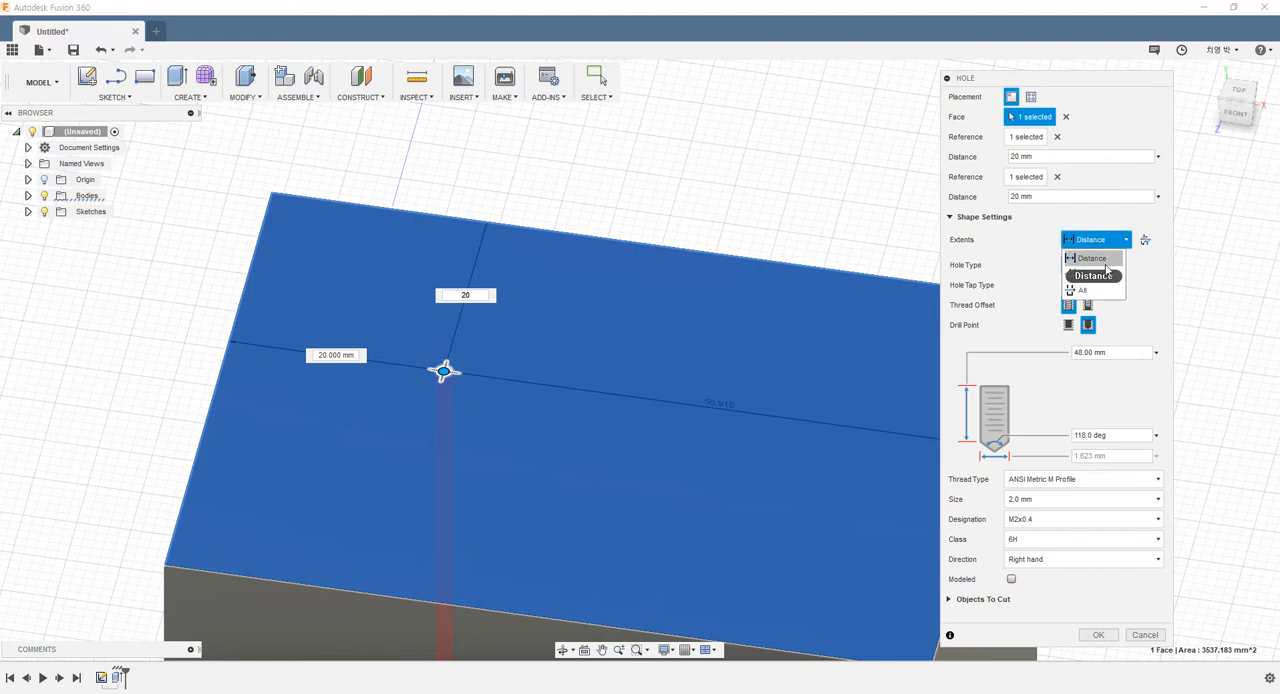
click(1080, 290)
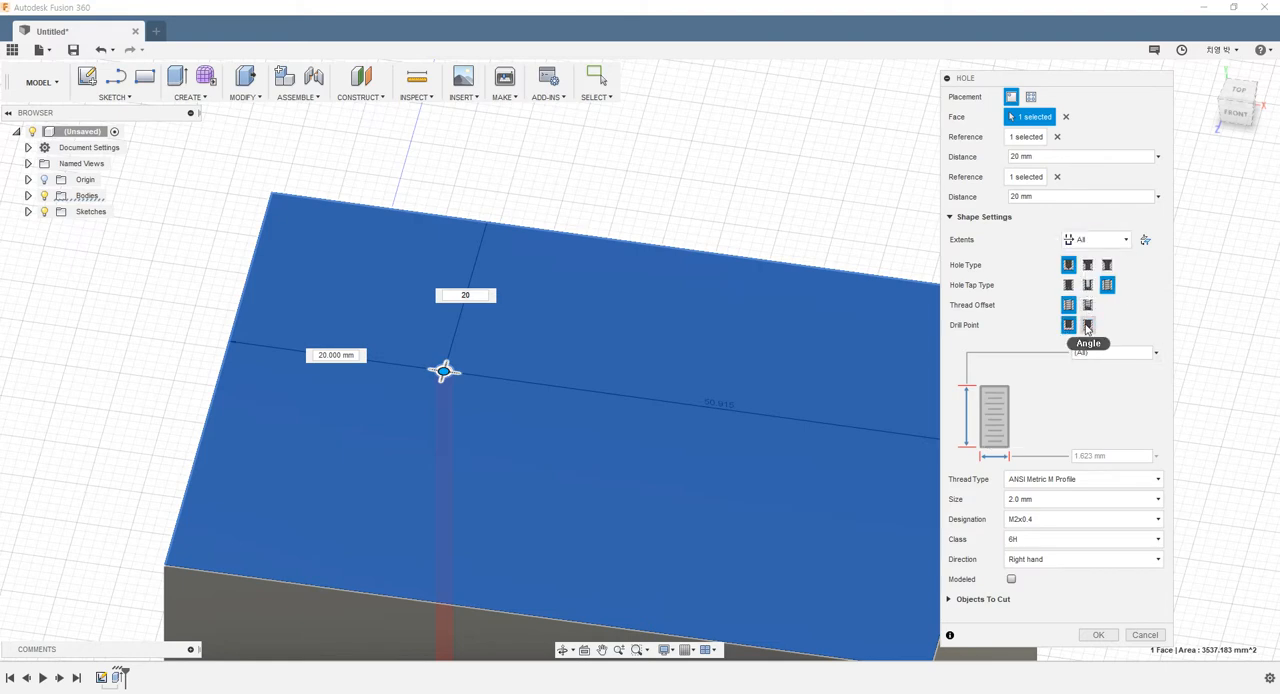
click(1068, 326)
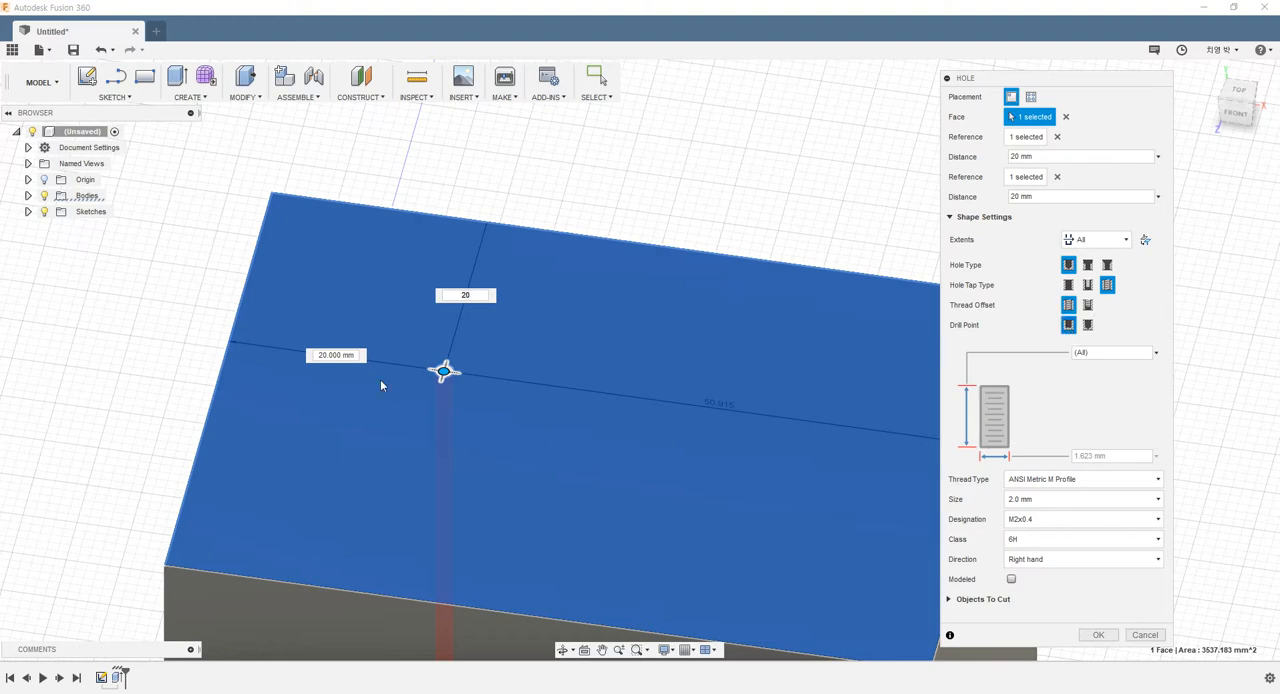
click(1090, 242)
click(1092, 258)
Turn off the Modeled option for the tapped hole, accept the edit and inspect the thread inside the hole
scroll(566, 461, down, 4)
scroll(566, 474, up, 2)
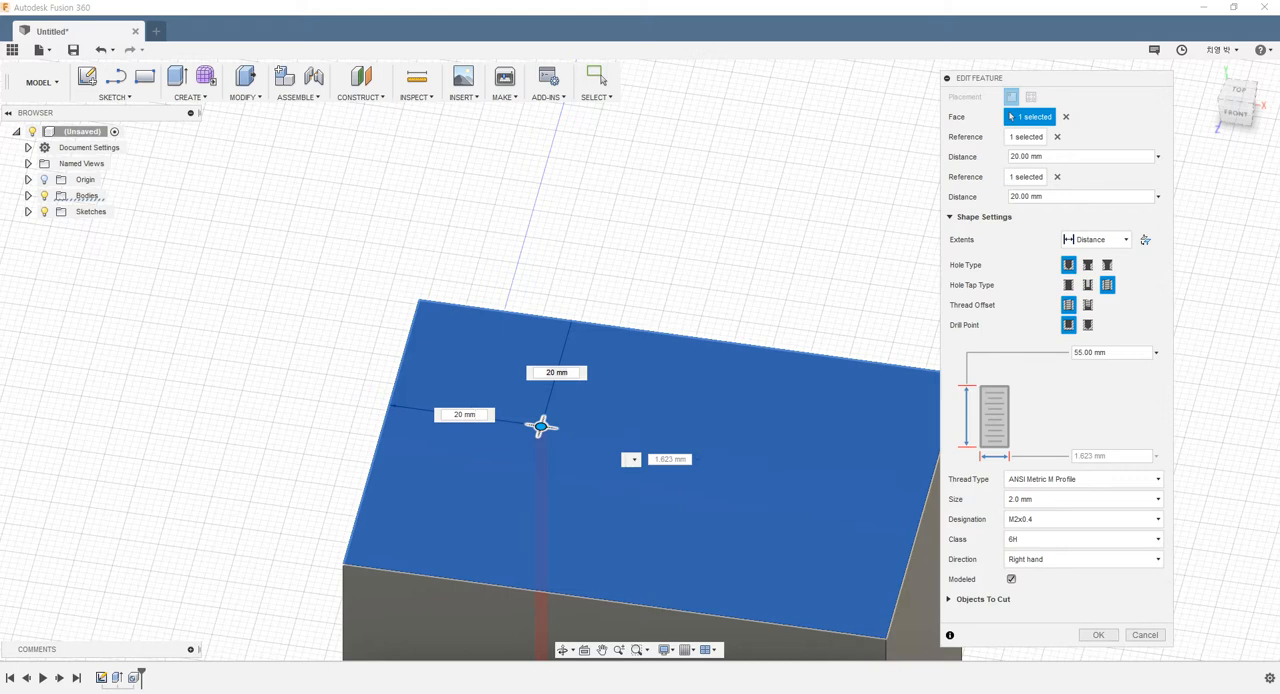
click(1011, 579)
scroll(491, 402, up, 2)
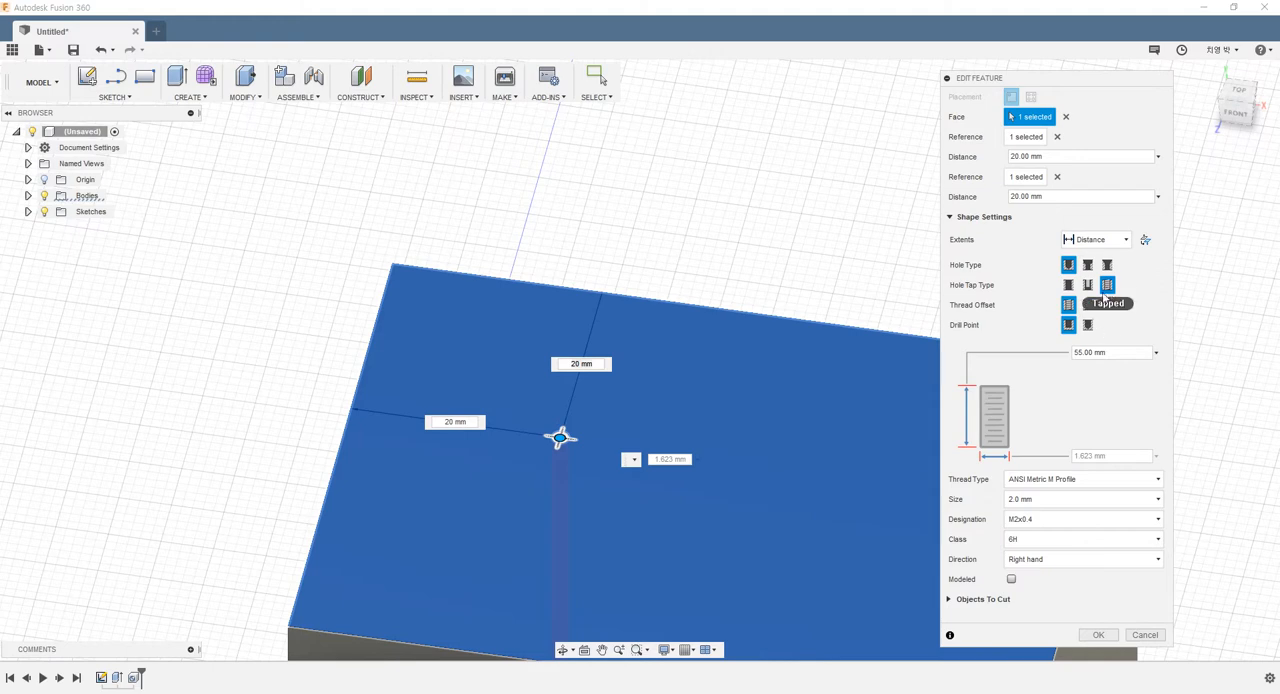
click(1093, 636)
scroll(563, 440, up, 2)
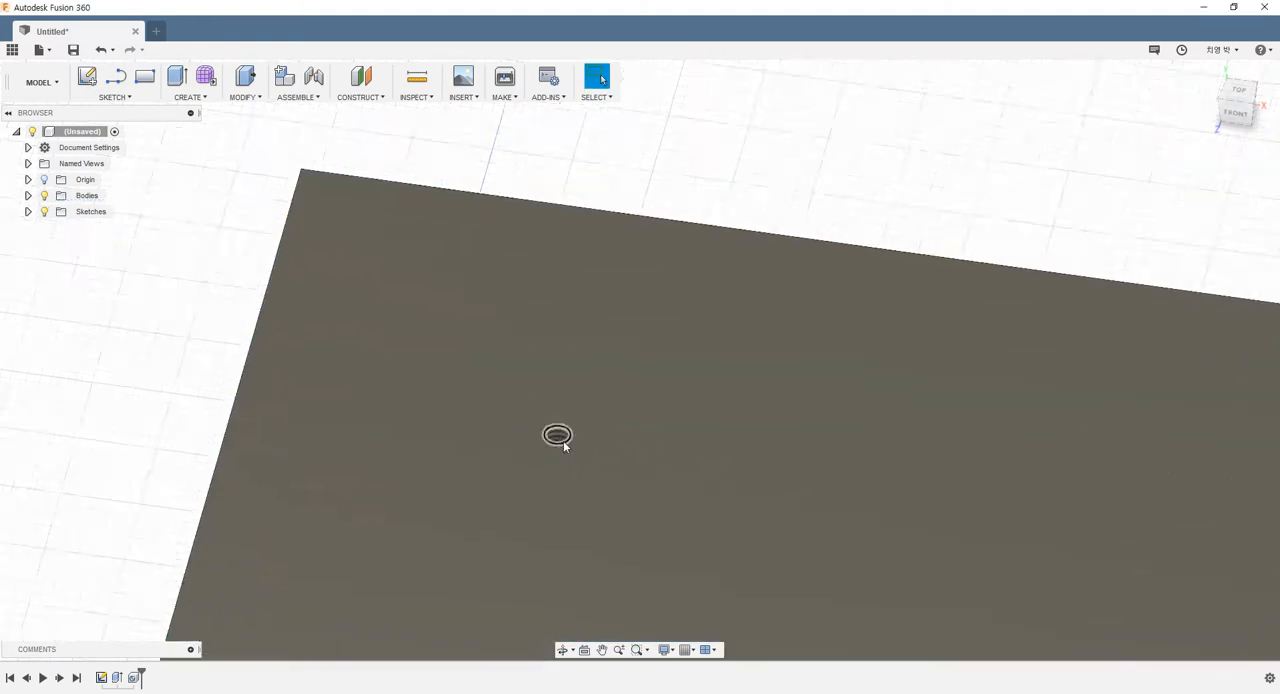
scroll(563, 440, up, 5)
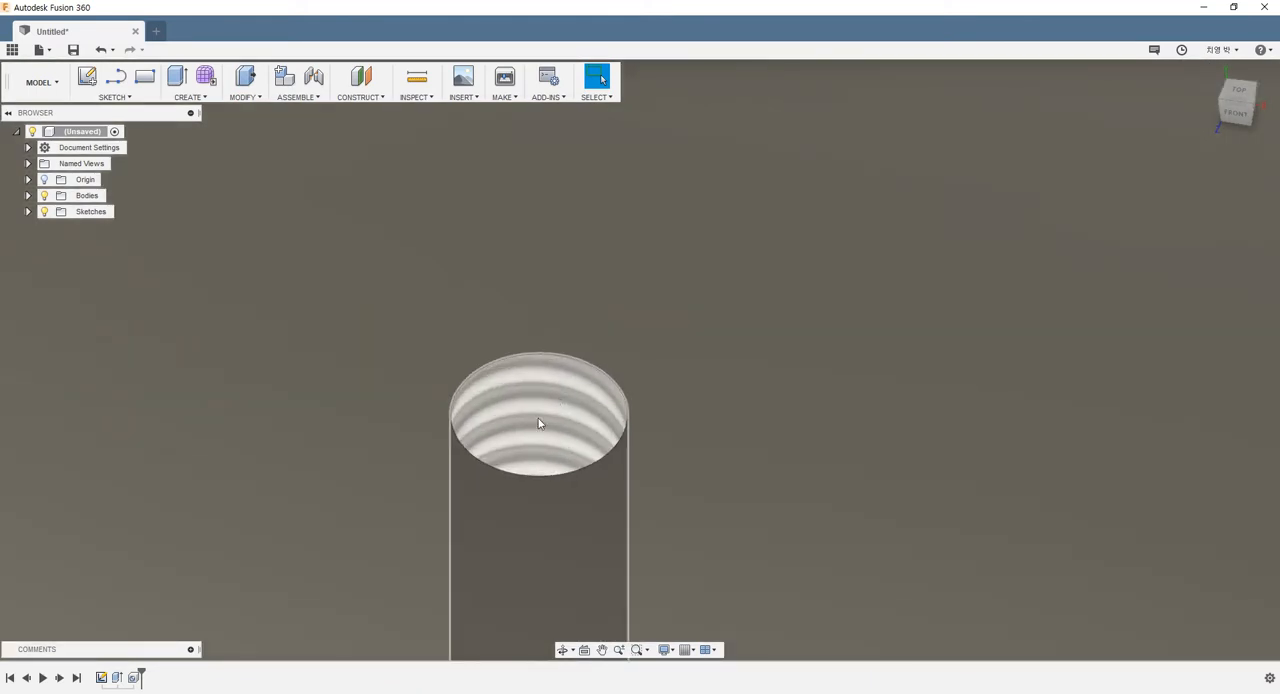
scroll(512, 388, down, 3)
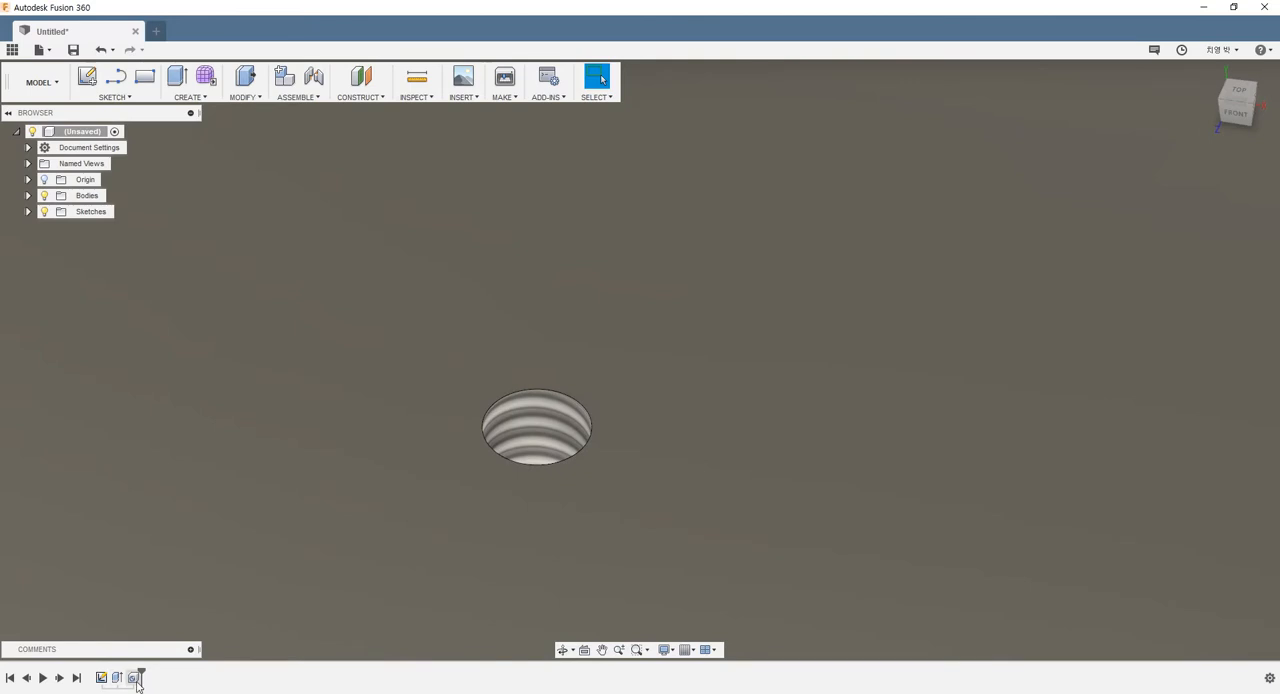
Turn on the Modeled option for the tapped hole, accept the edit and view the hole's opening up close
right_click(134, 678)
click(190, 562)
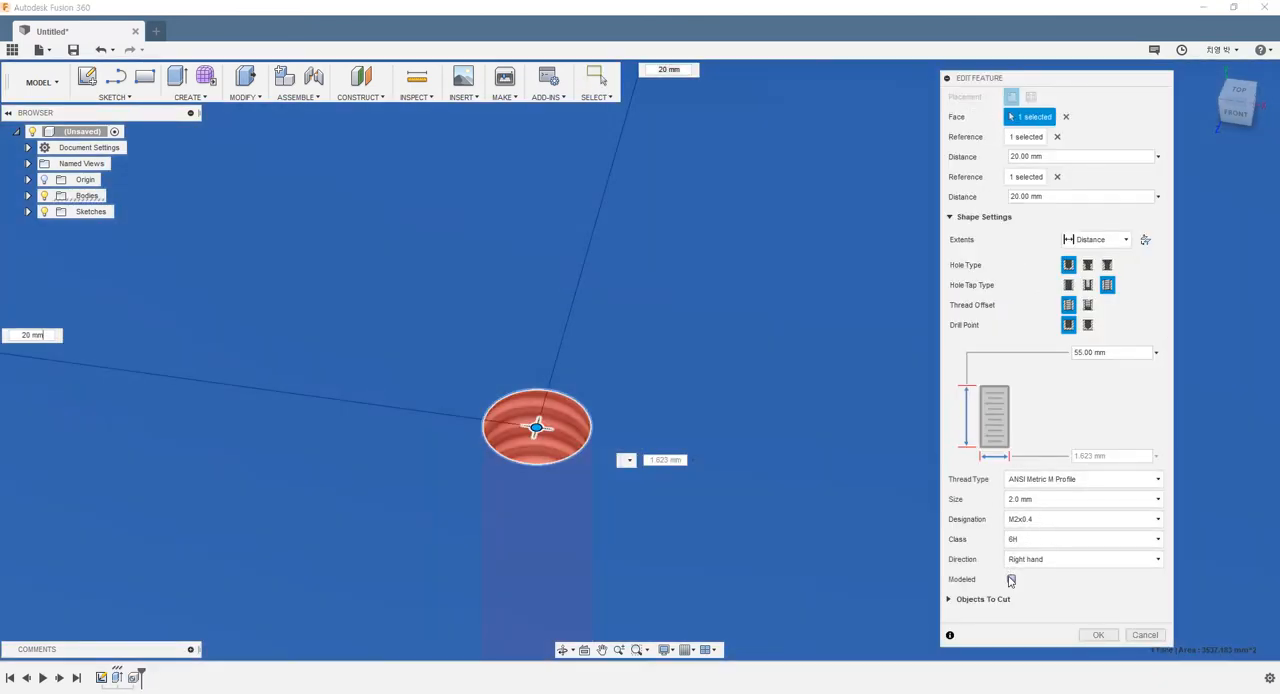
click(1011, 580)
click(1093, 635)
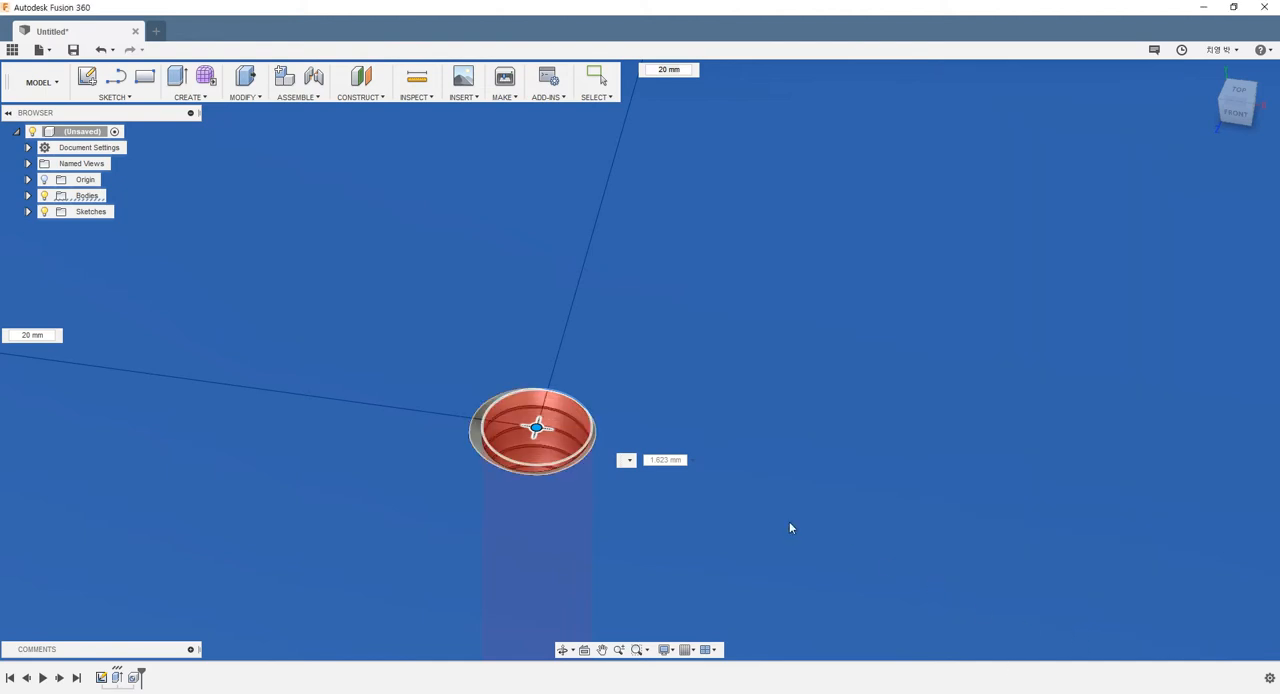
scroll(636, 412, down, 1)
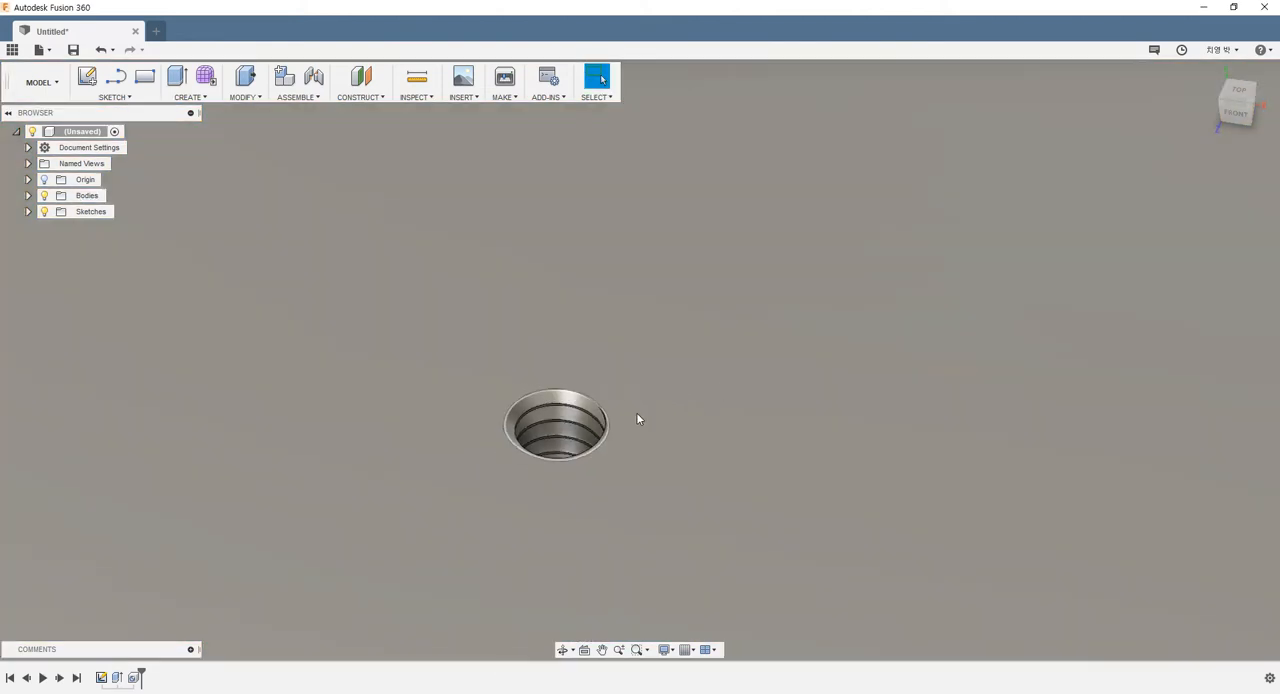
scroll(535, 431, up, 3)
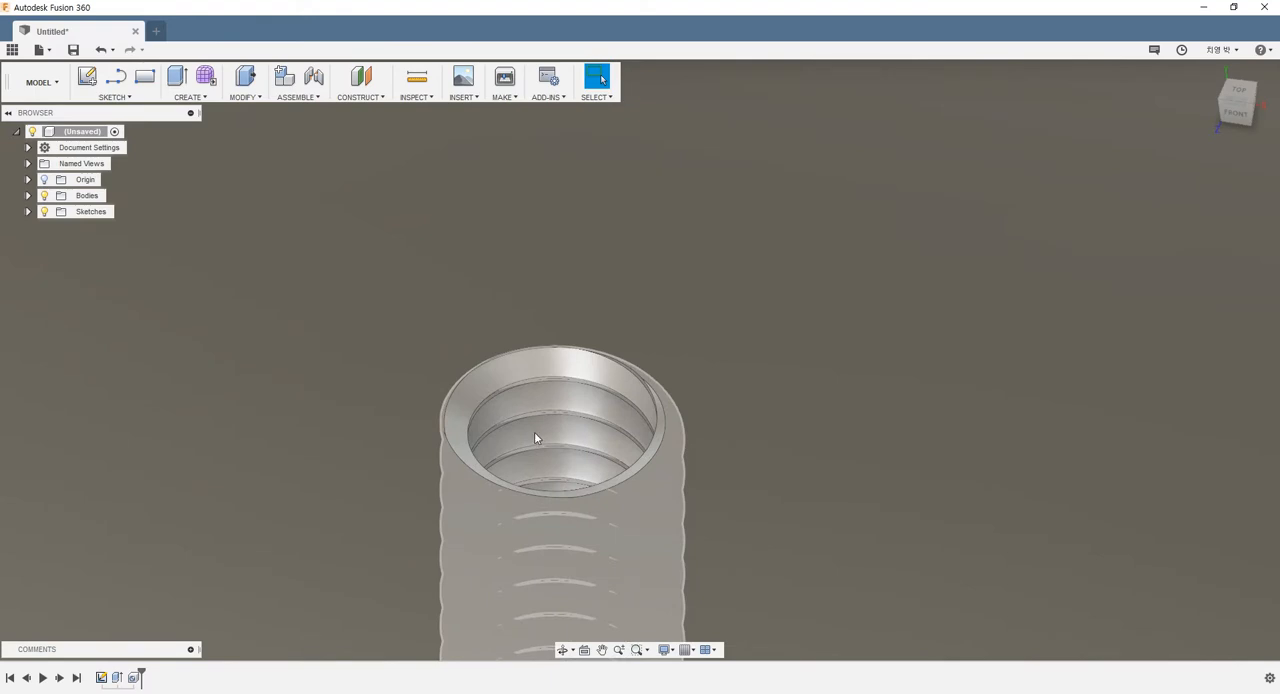
Examine the modeled thread inside the hole and the hole's size relative to the box from several angles
shift+middle_drag(534, 431, 477, 487)
scroll(479, 486, down, 3)
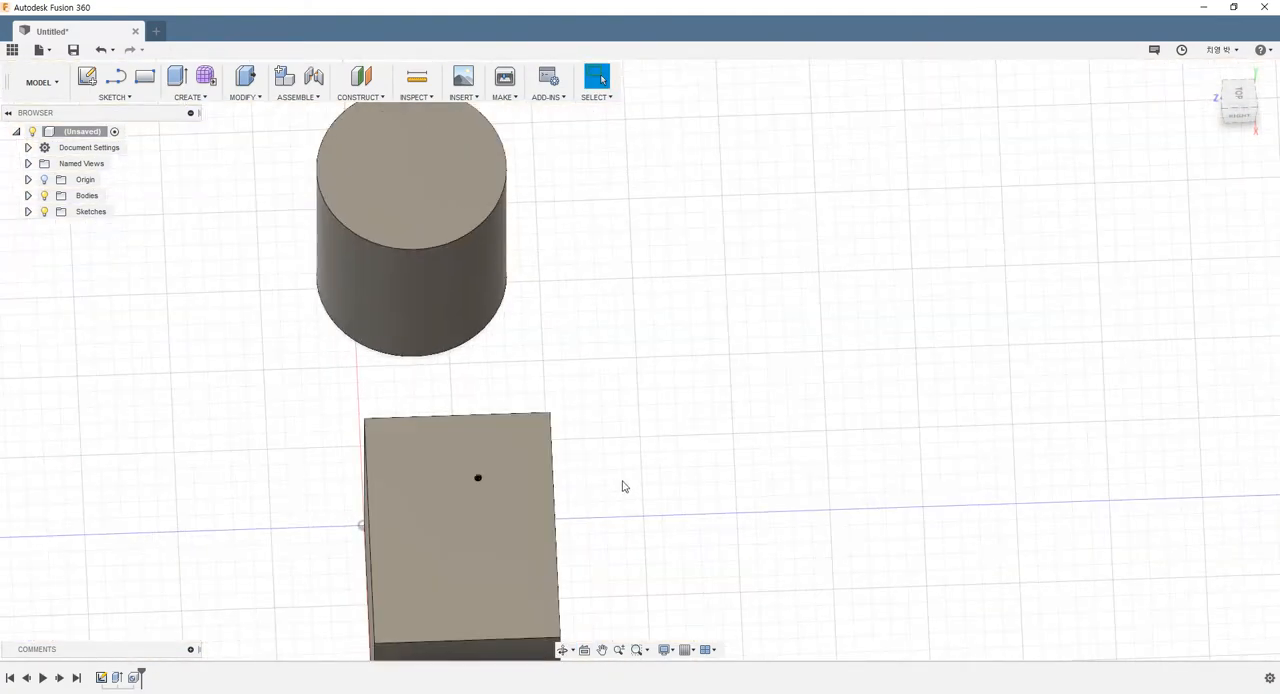
scroll(579, 551, down, 6)
scroll(558, 592, up, 3)
shift+middle_drag(575, 582, 680, 549)
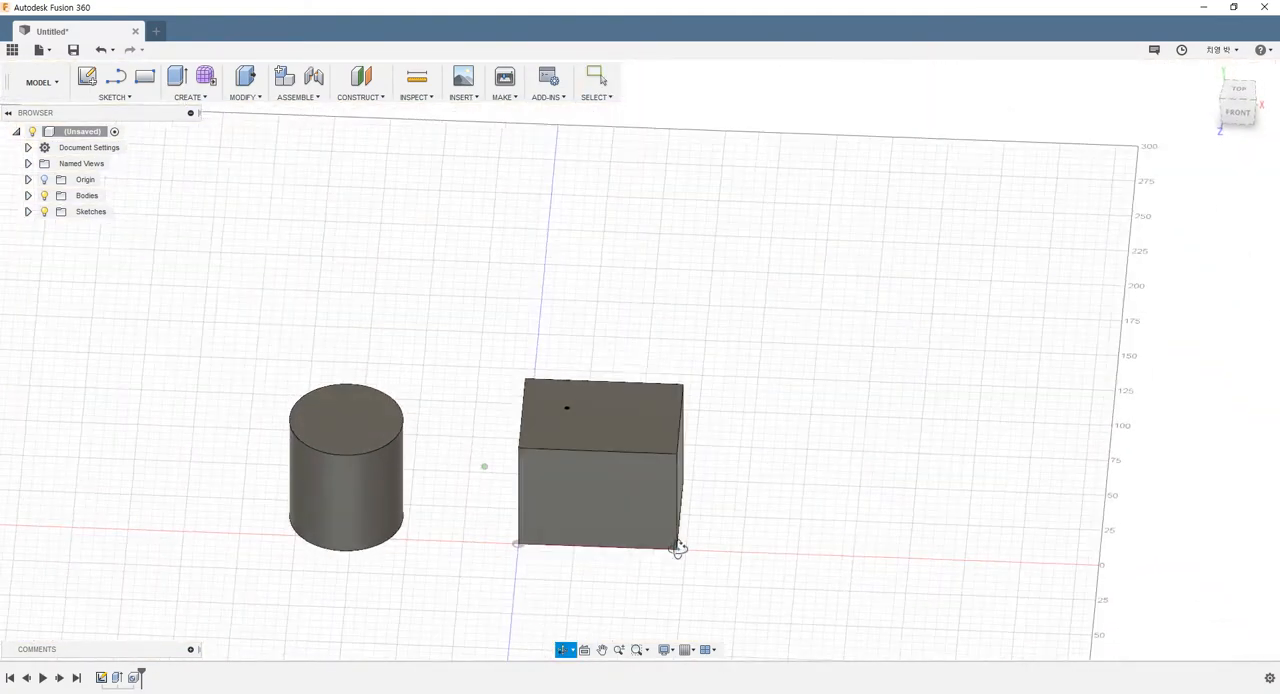
scroll(613, 453, up, 6)
middle_drag(551, 415, 549, 441)
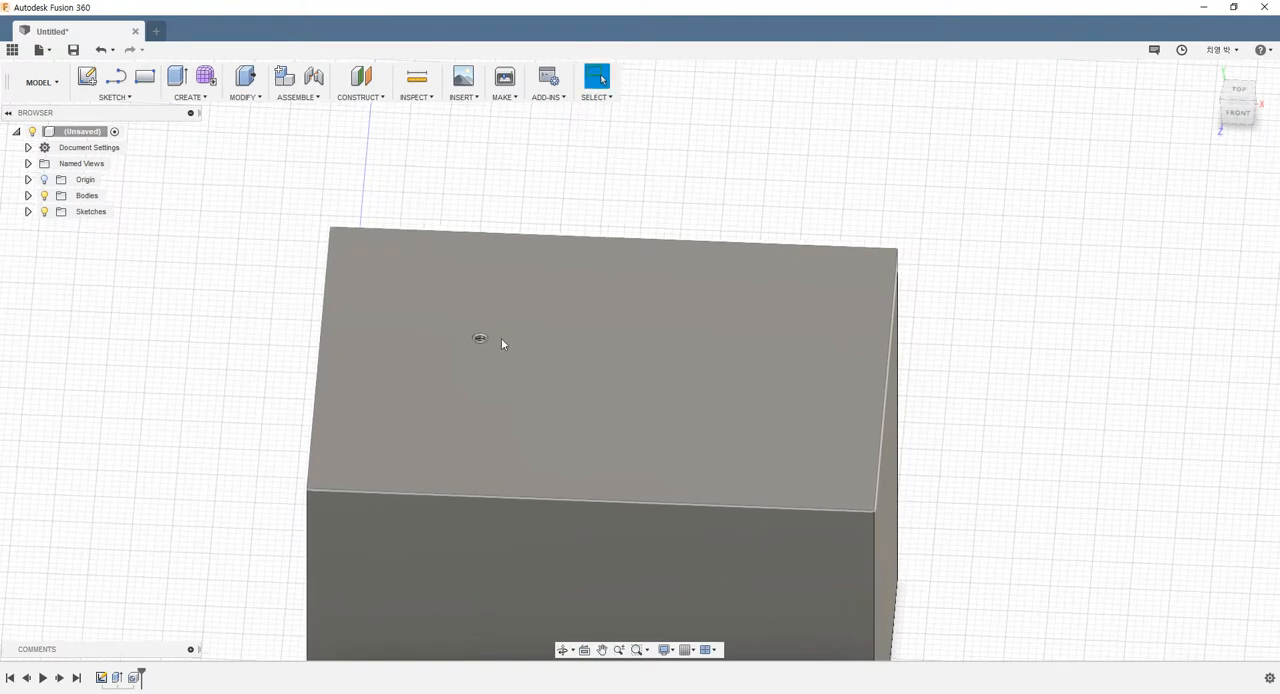
scroll(495, 339, up, 5)
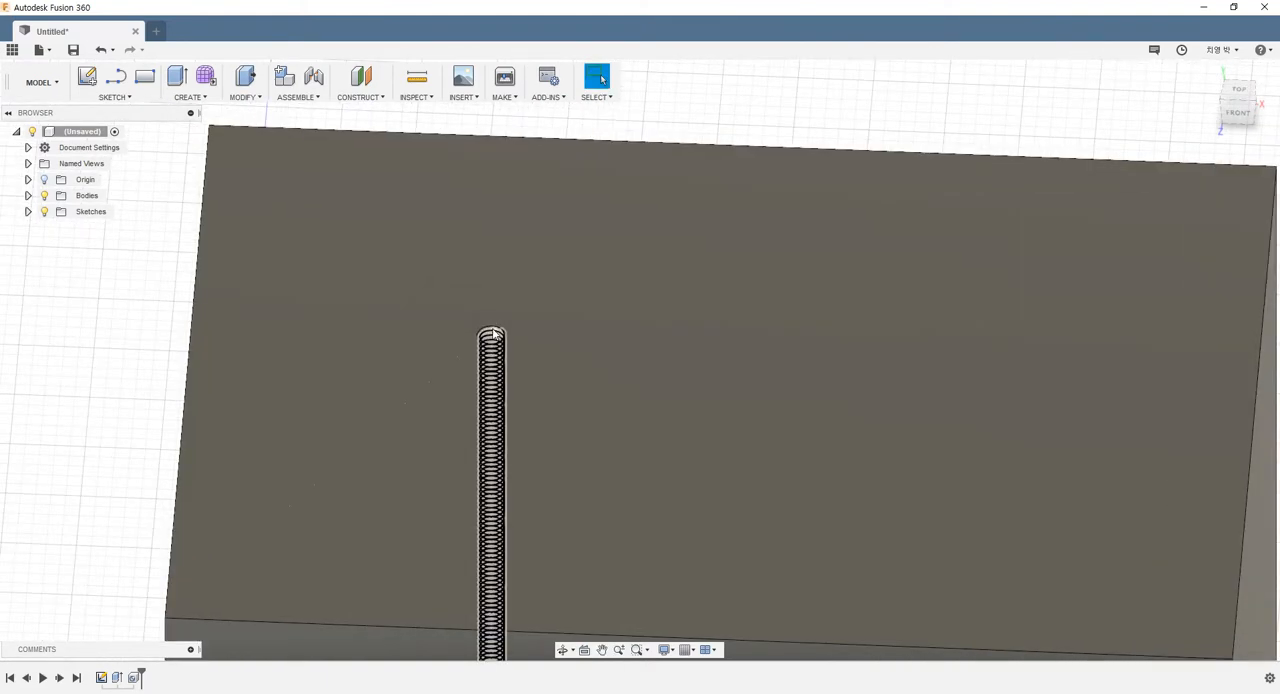
Reopen the tapped hole's settings for review, accept them as they are and inspect the hole on the box
right_click(133, 677)
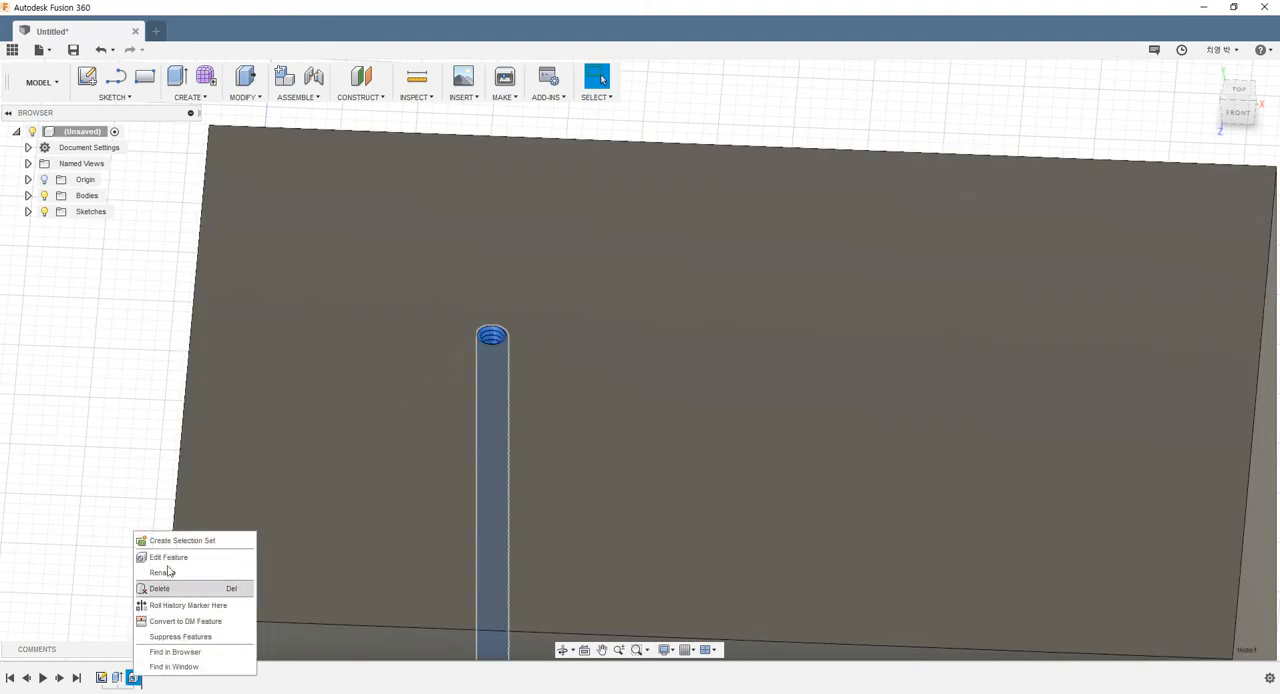
click(170, 563)
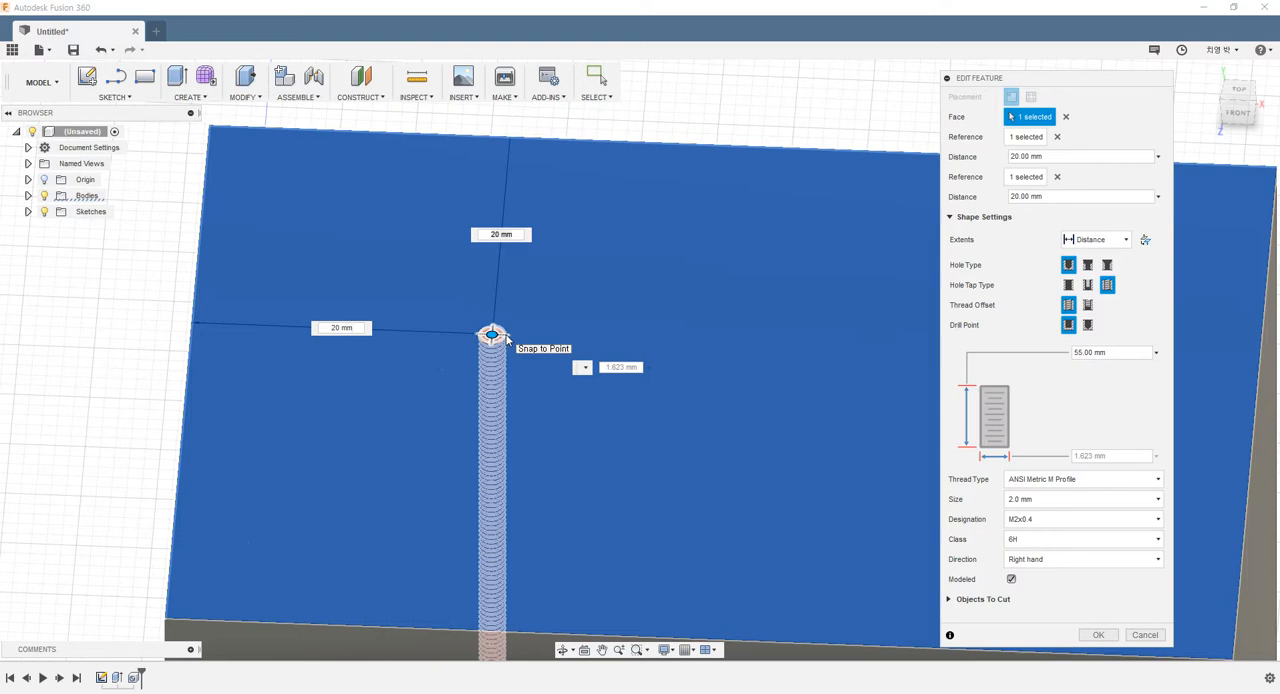
click(507, 340)
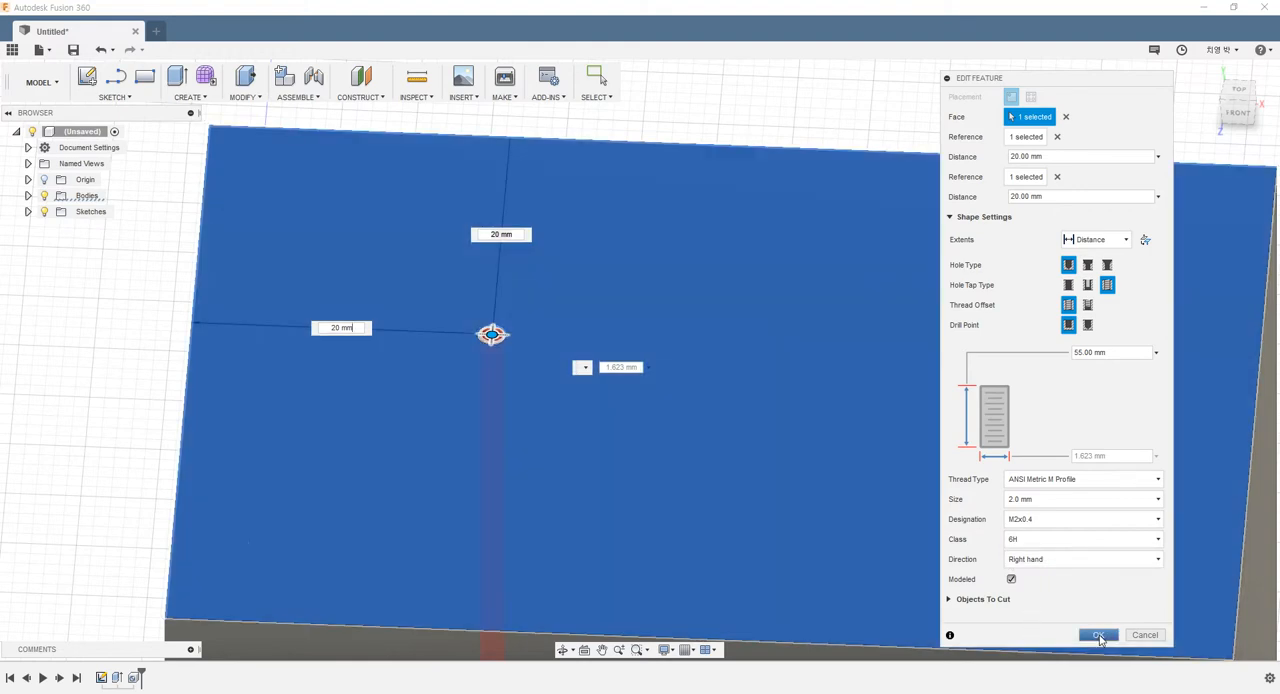
click(1098, 635)
scroll(621, 418, down, 5)
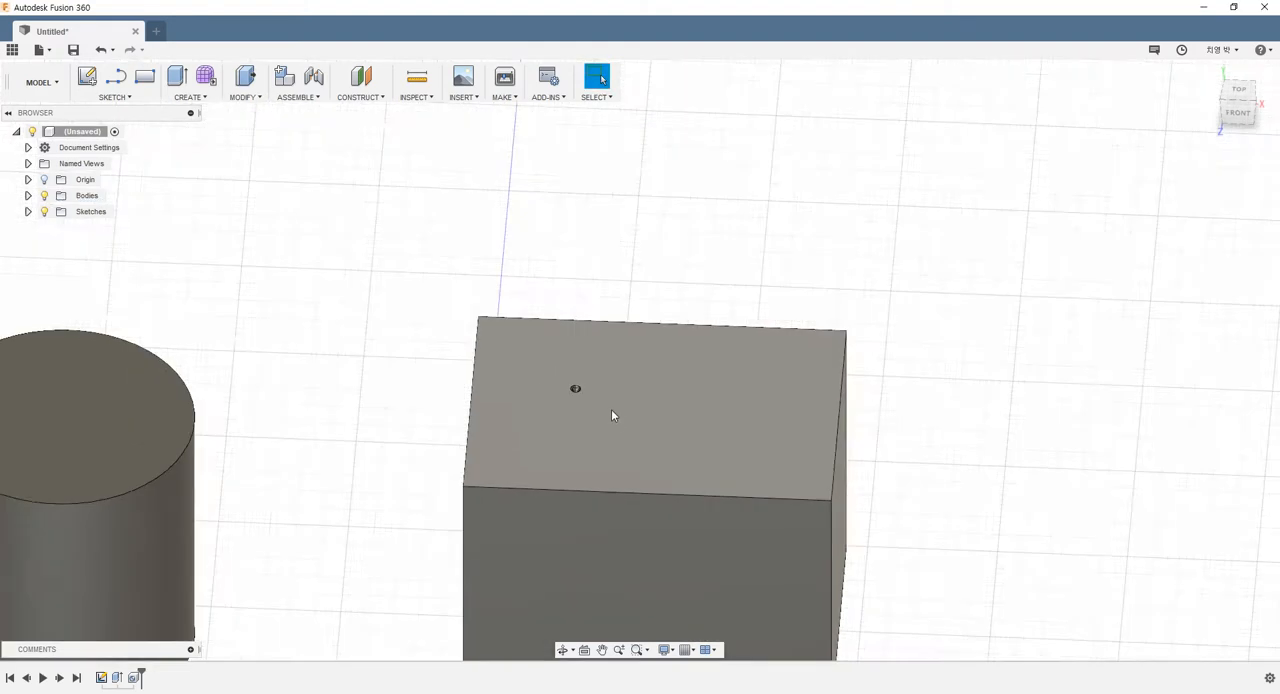
scroll(697, 448, up, 3)
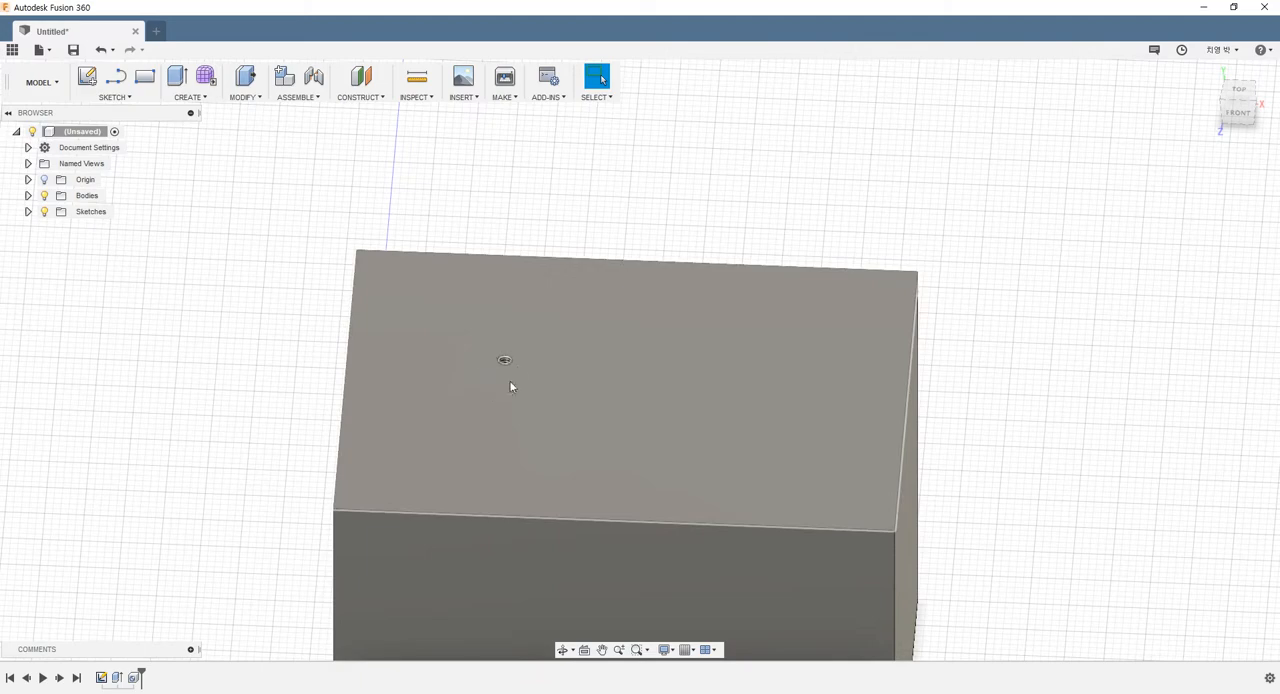
scroll(645, 394, down, 3)
scroll(763, 435, up, 3)
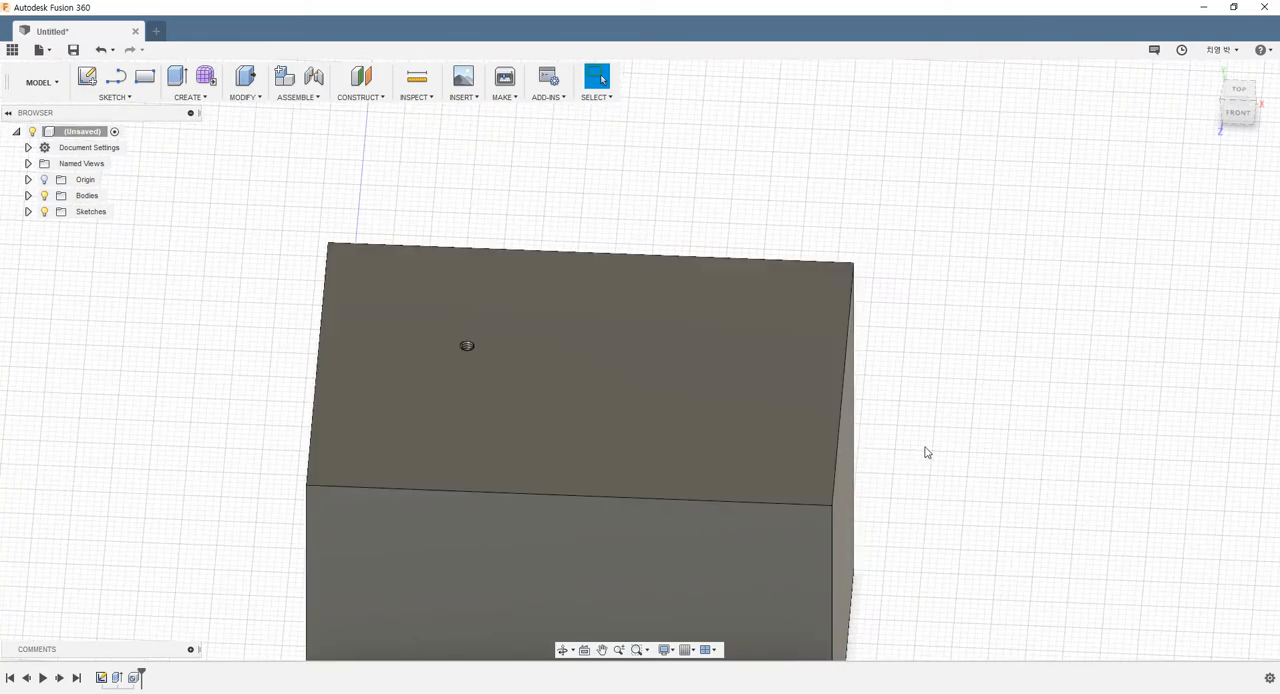
shift+middle_drag(952, 461, 861, 395)
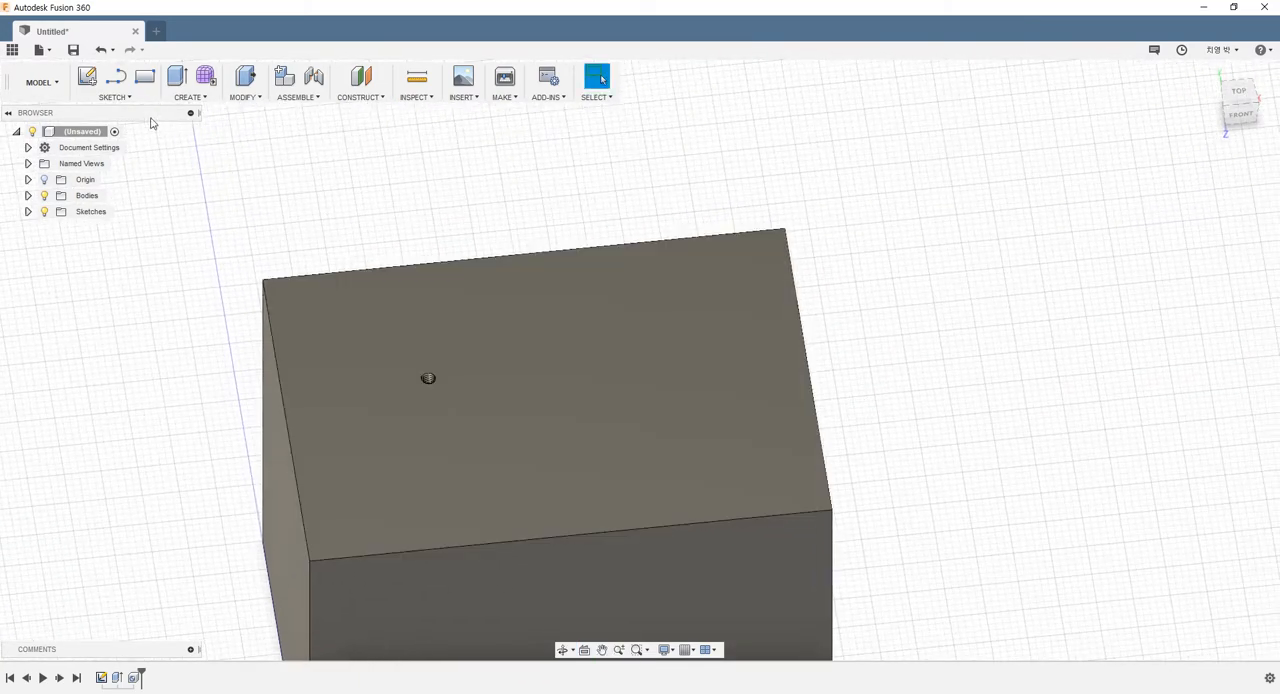
click(195, 103)
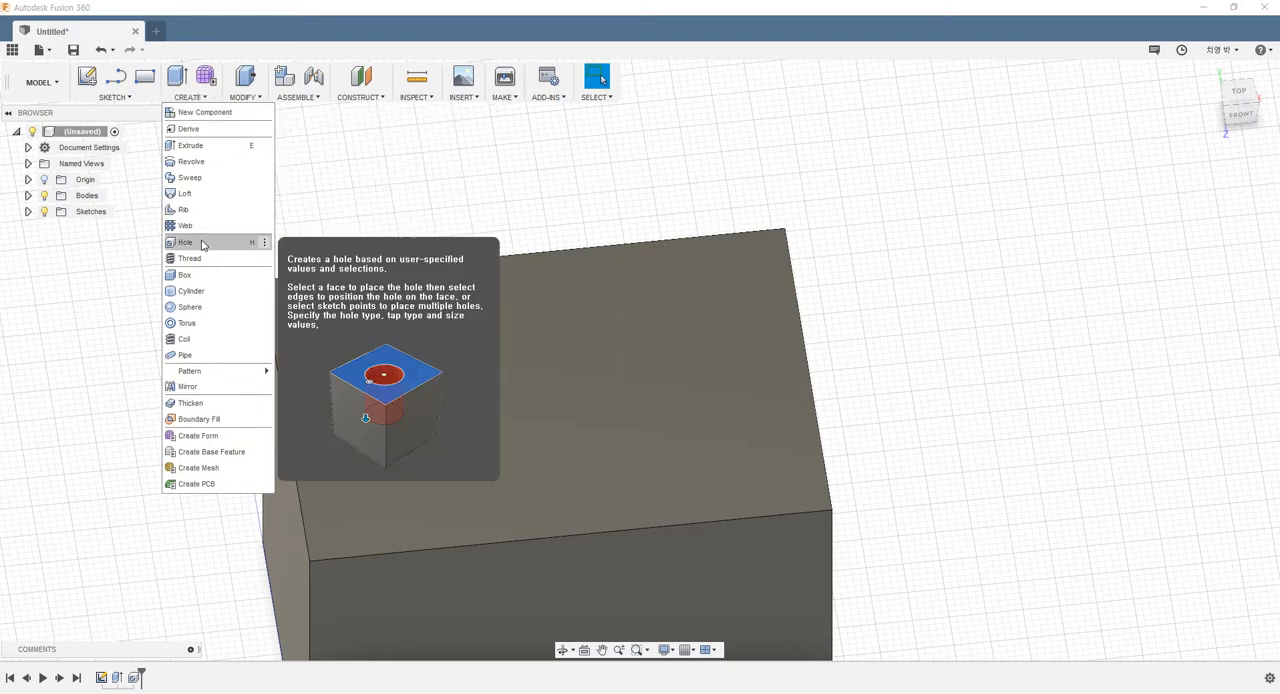
click(258, 246)
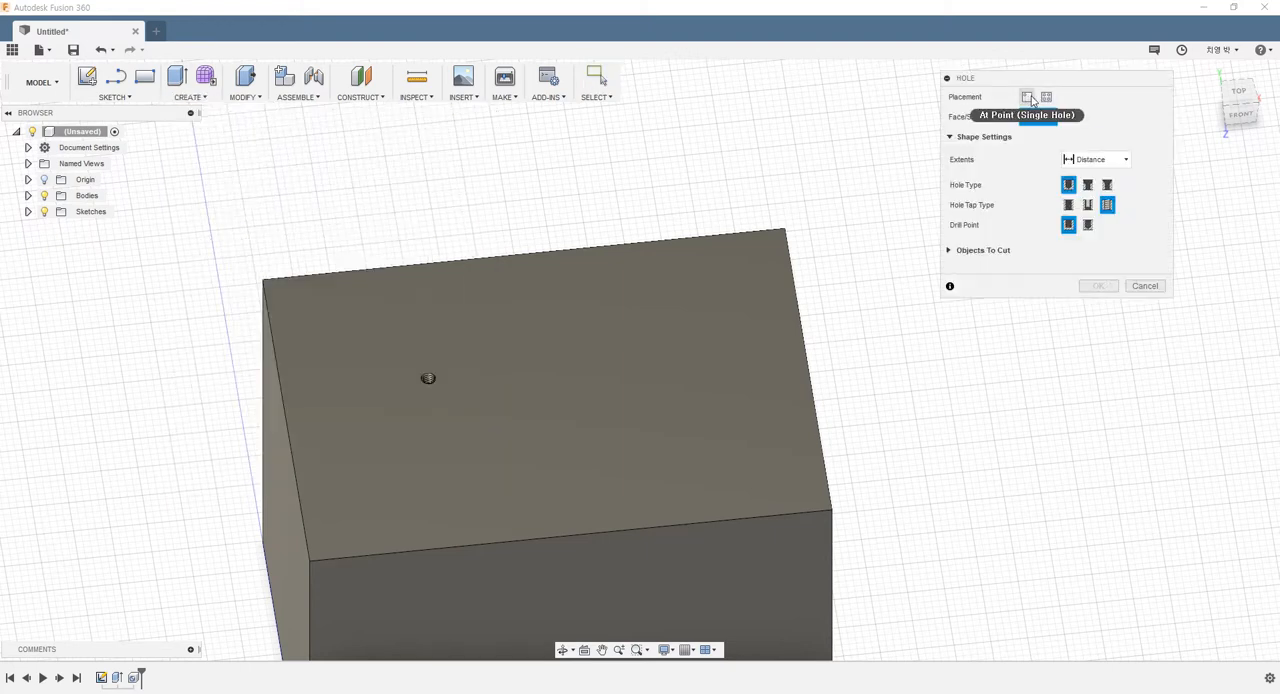
click(1047, 98)
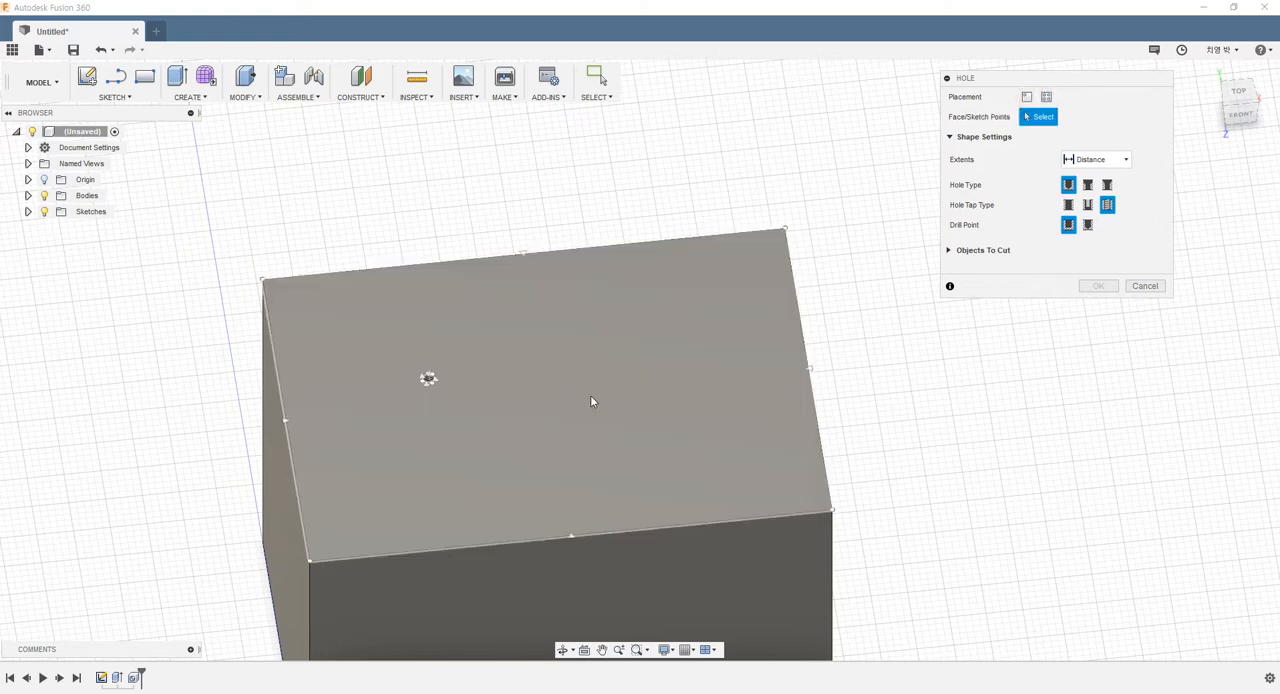
click(1143, 287)
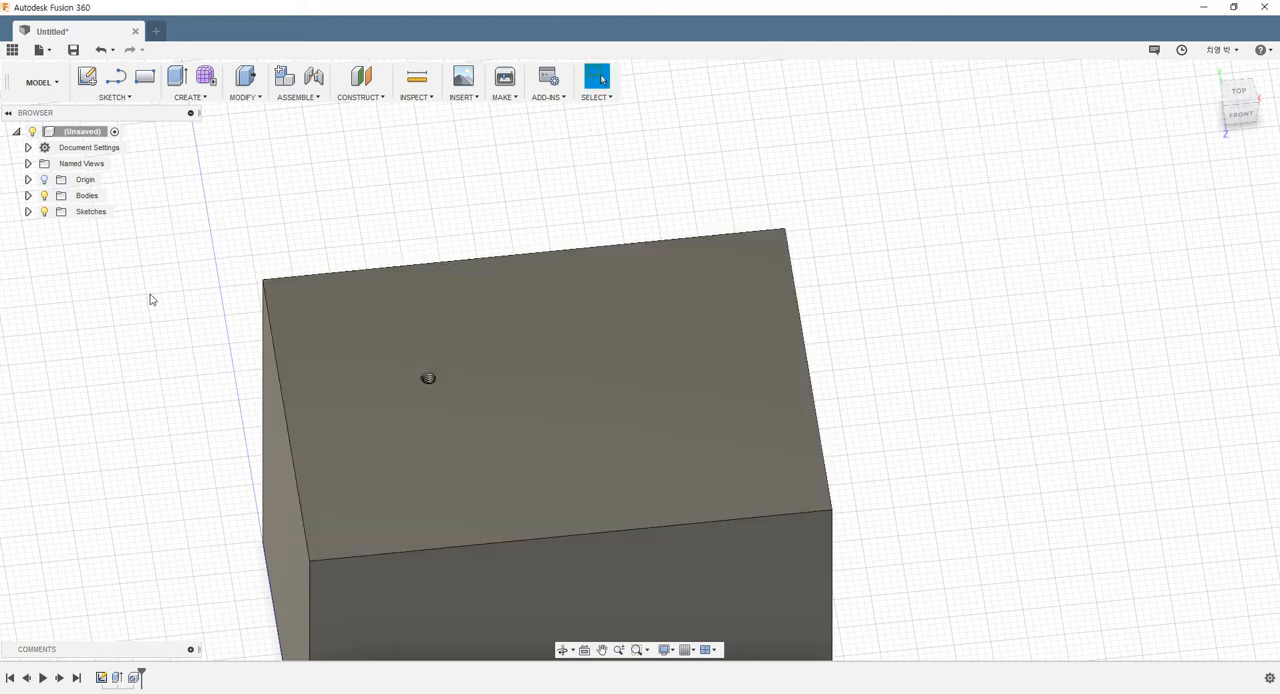
Start a sketch on the box's top face and place six sketch points scattered across it
click(80, 87)
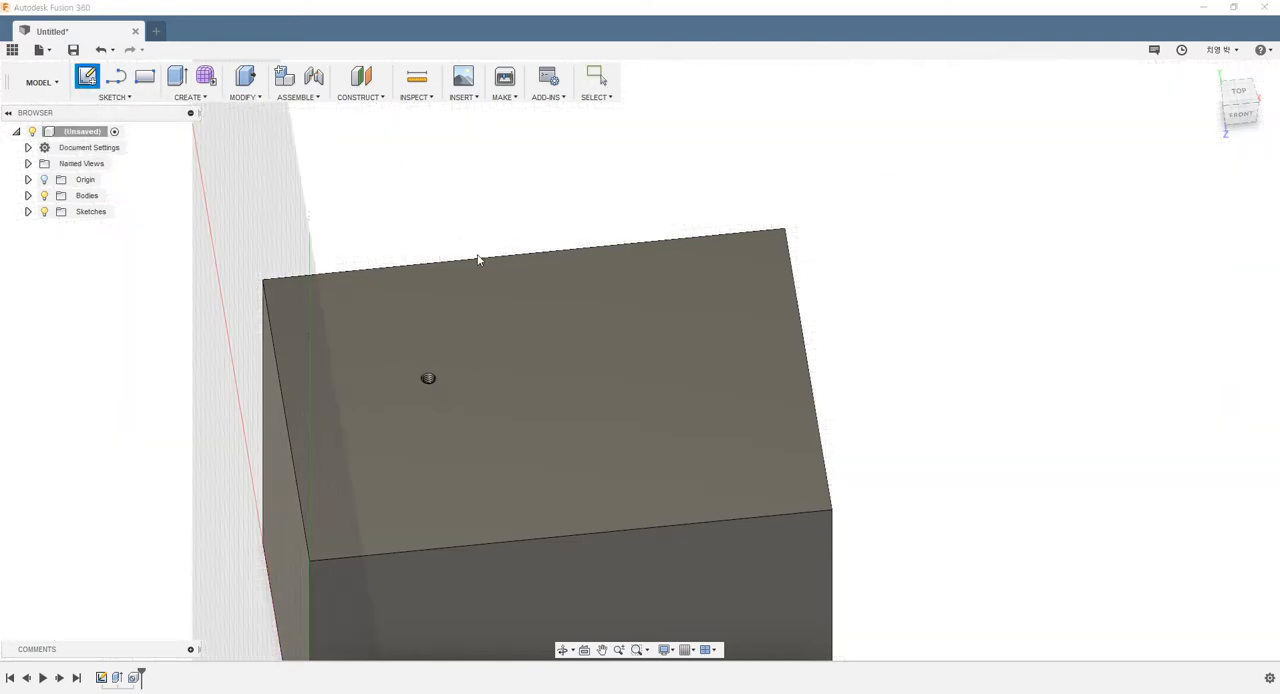
click(547, 355)
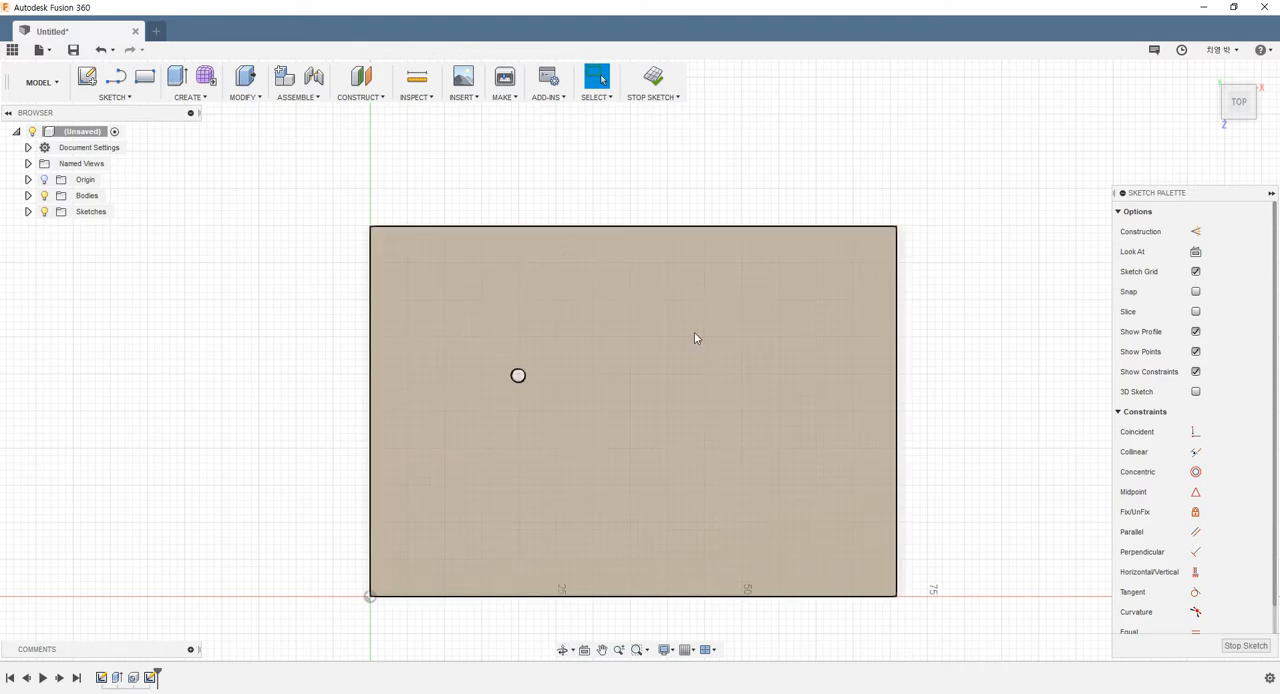
click(114, 97)
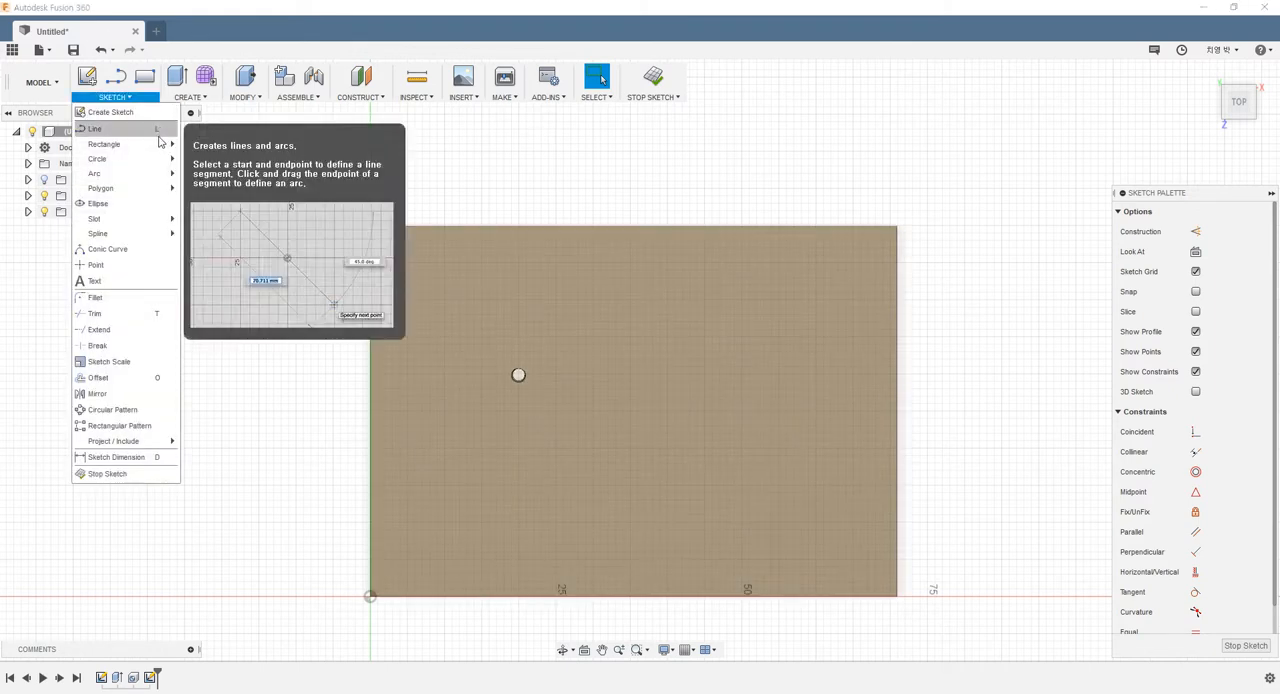
click(95, 265)
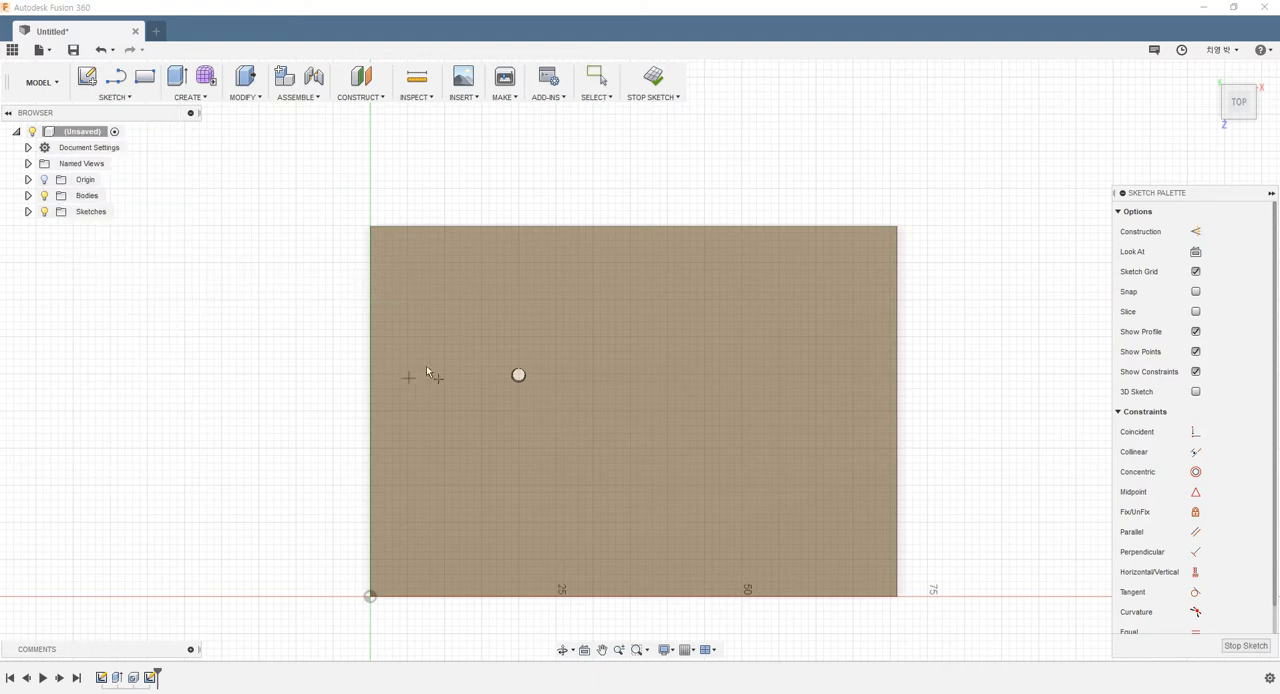
click(475, 312)
click(455, 508)
click(665, 508)
click(714, 352)
scroll(457, 528, up, 6)
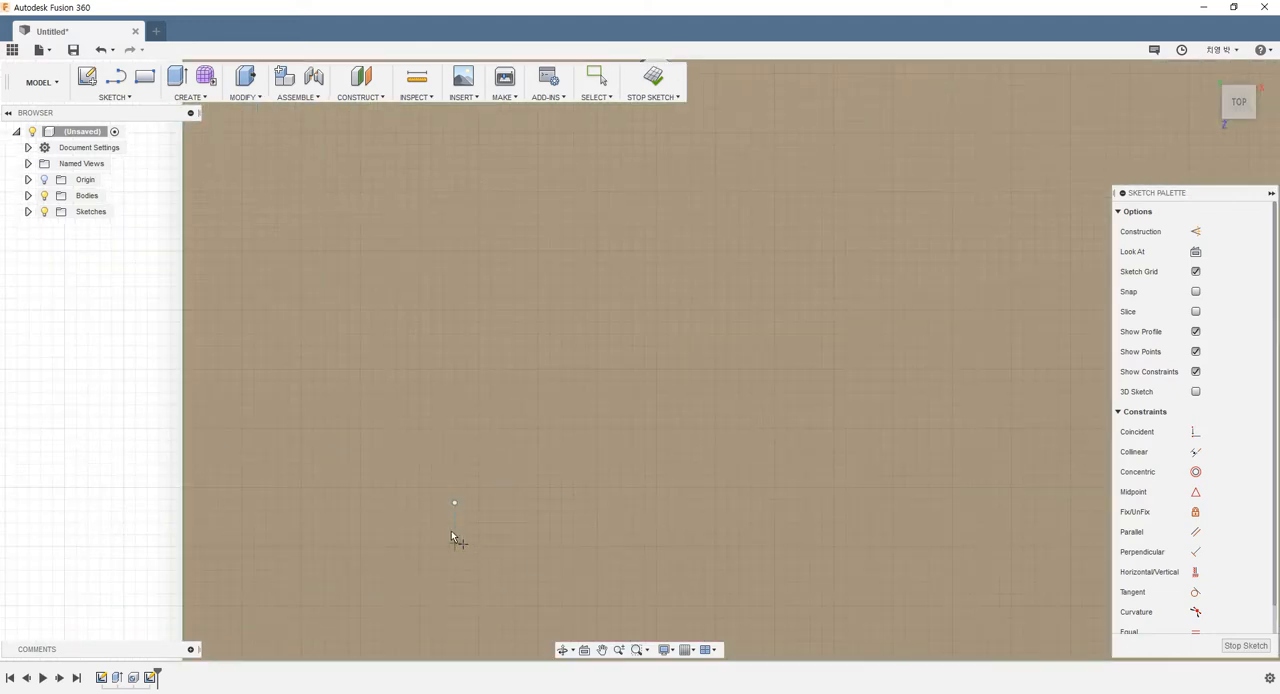
scroll(452, 537, down, 2)
scroll(463, 515, down, 2)
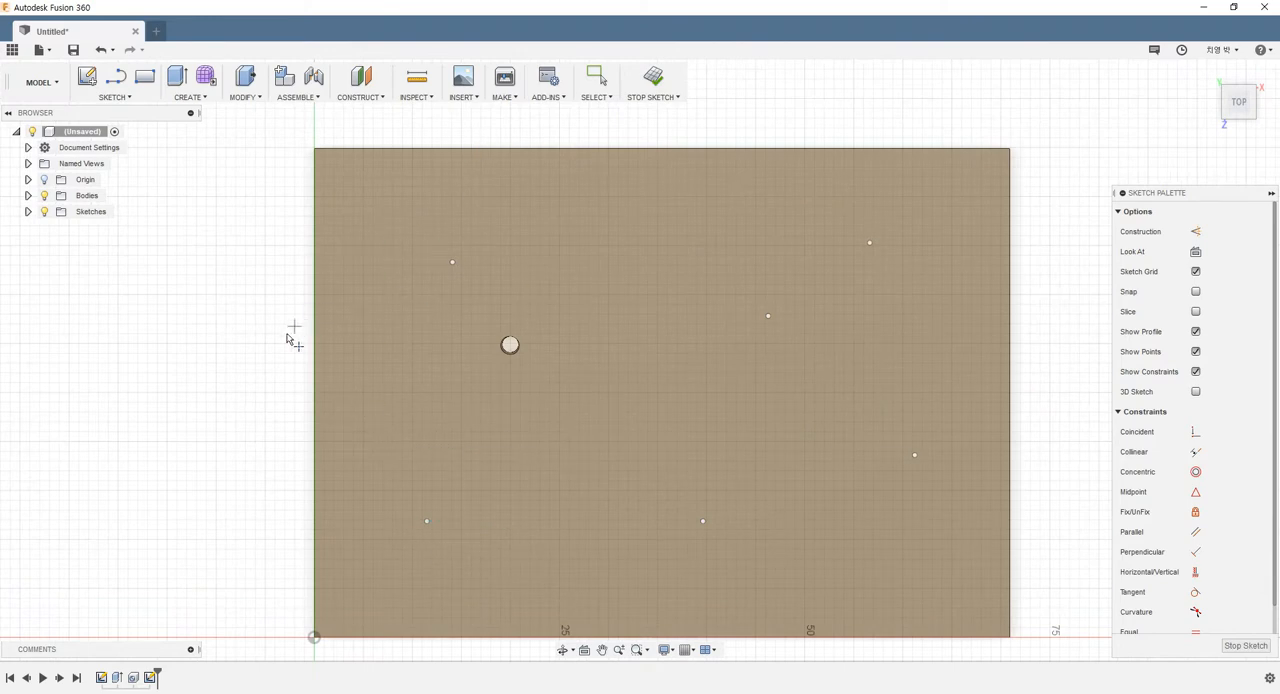
key(Escape)
Dimension the sketch point nearest the front-left corner 10 mm from the face's left edge
key(d)
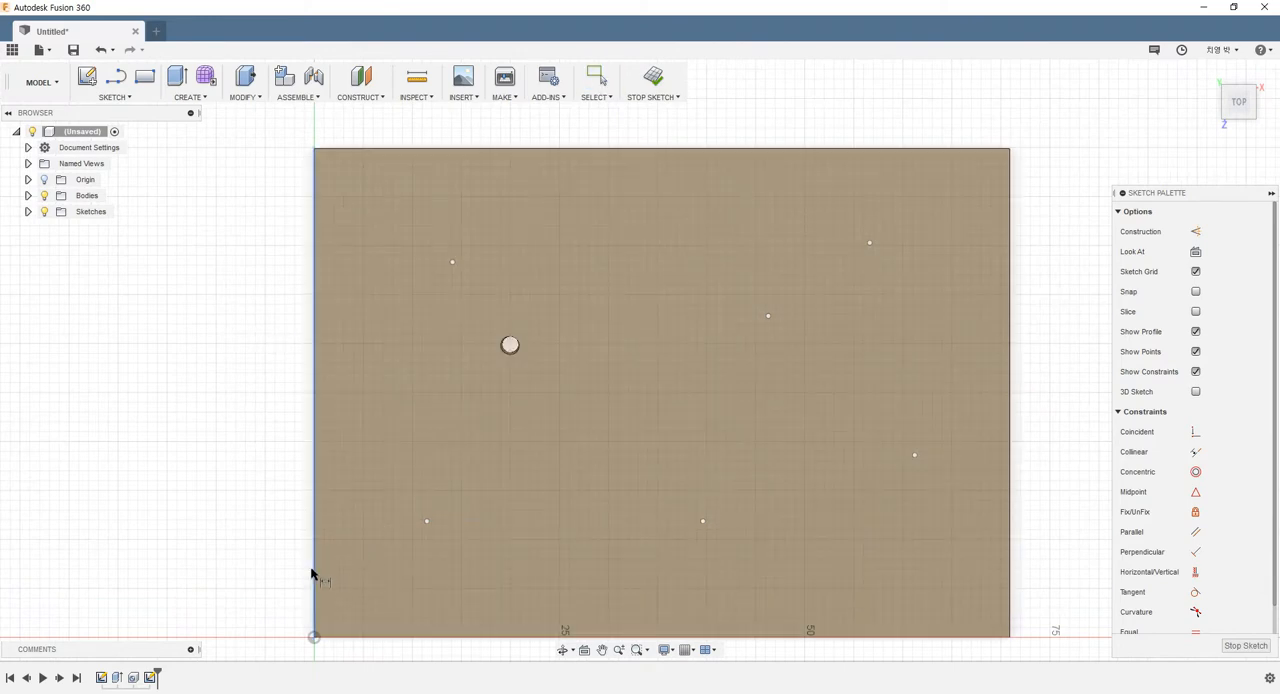
click(311, 574)
click(427, 521)
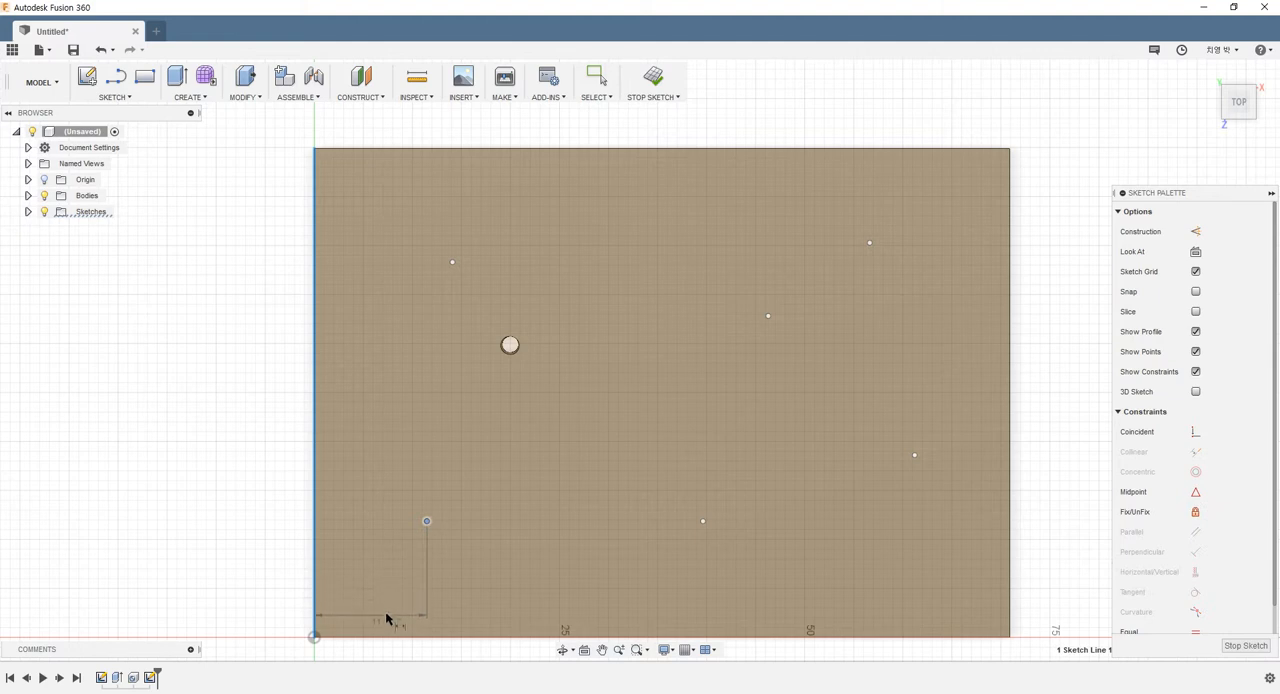
click(398, 601)
text(10)
key(Return)
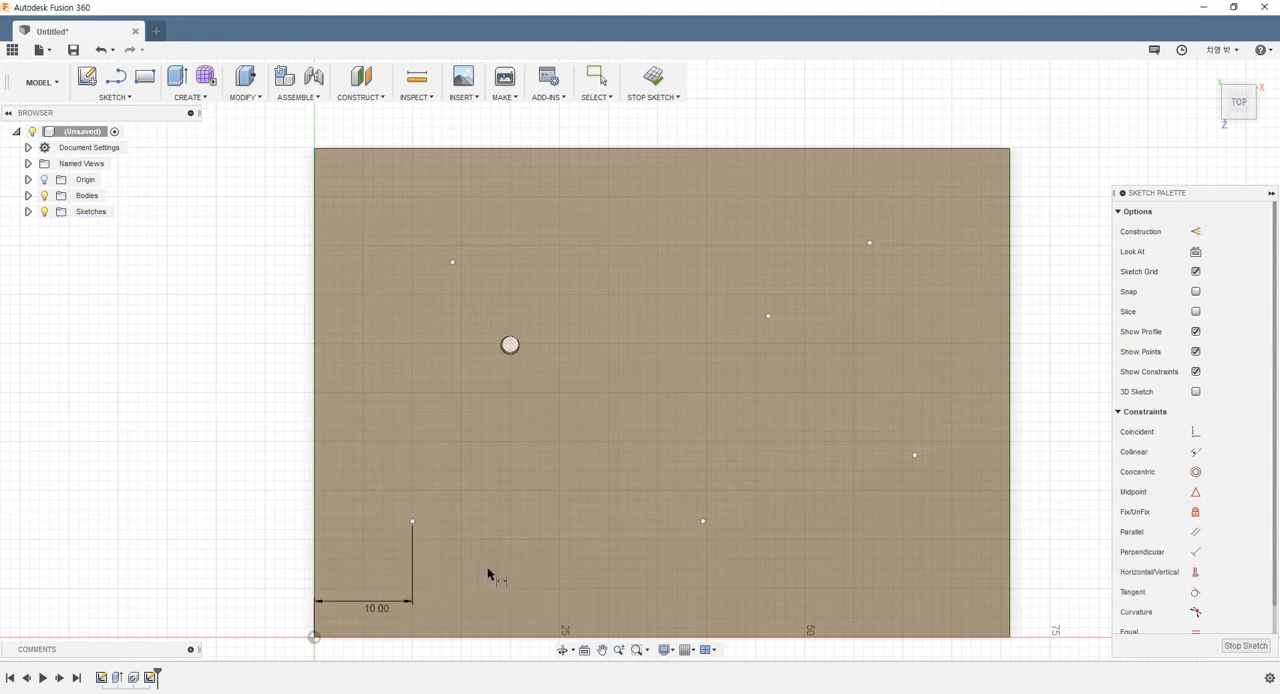
Dimension the same corner point 10 mm from the face's front edge and finish the sketch
click(405, 636)
click(412, 521)
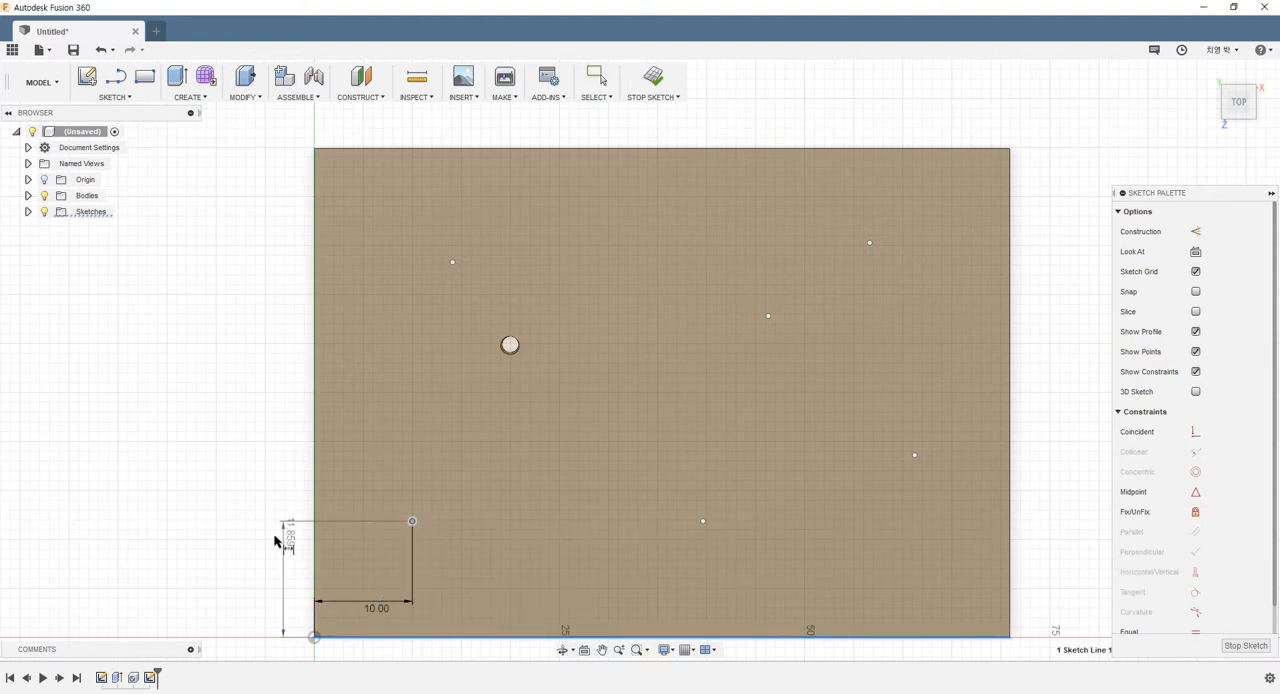
click(264, 545)
text(10)
key(Return)
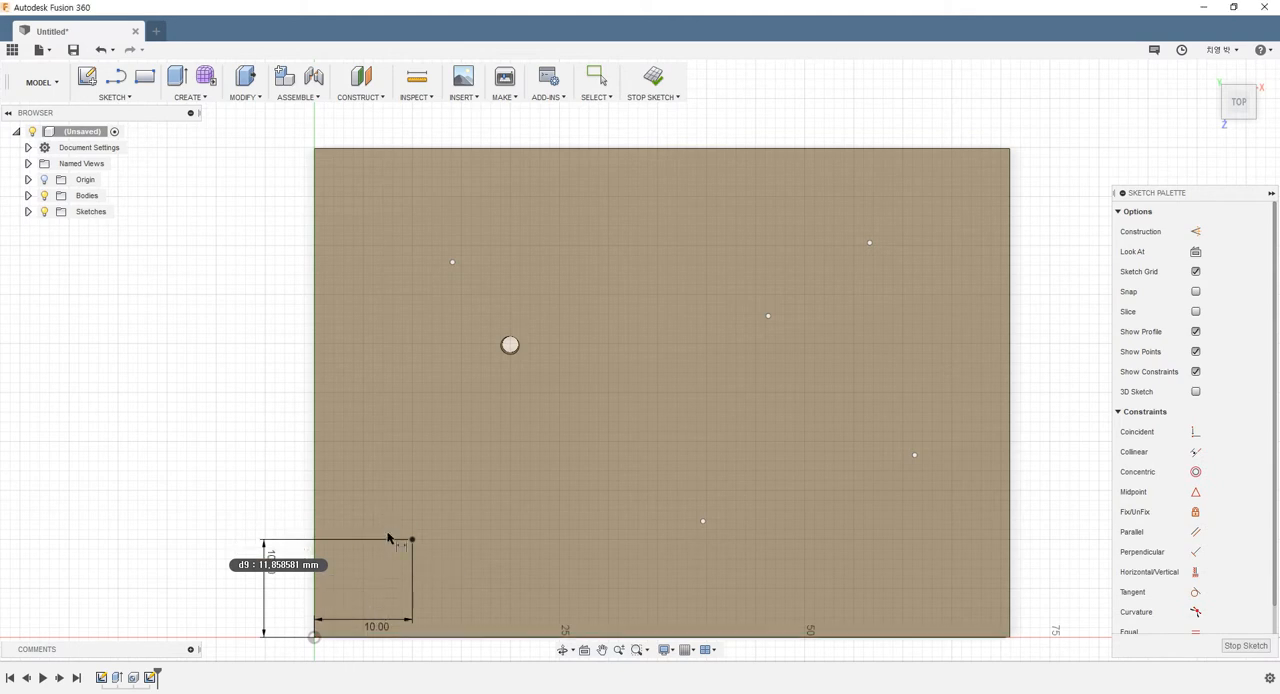
scroll(350, 557, up, 3)
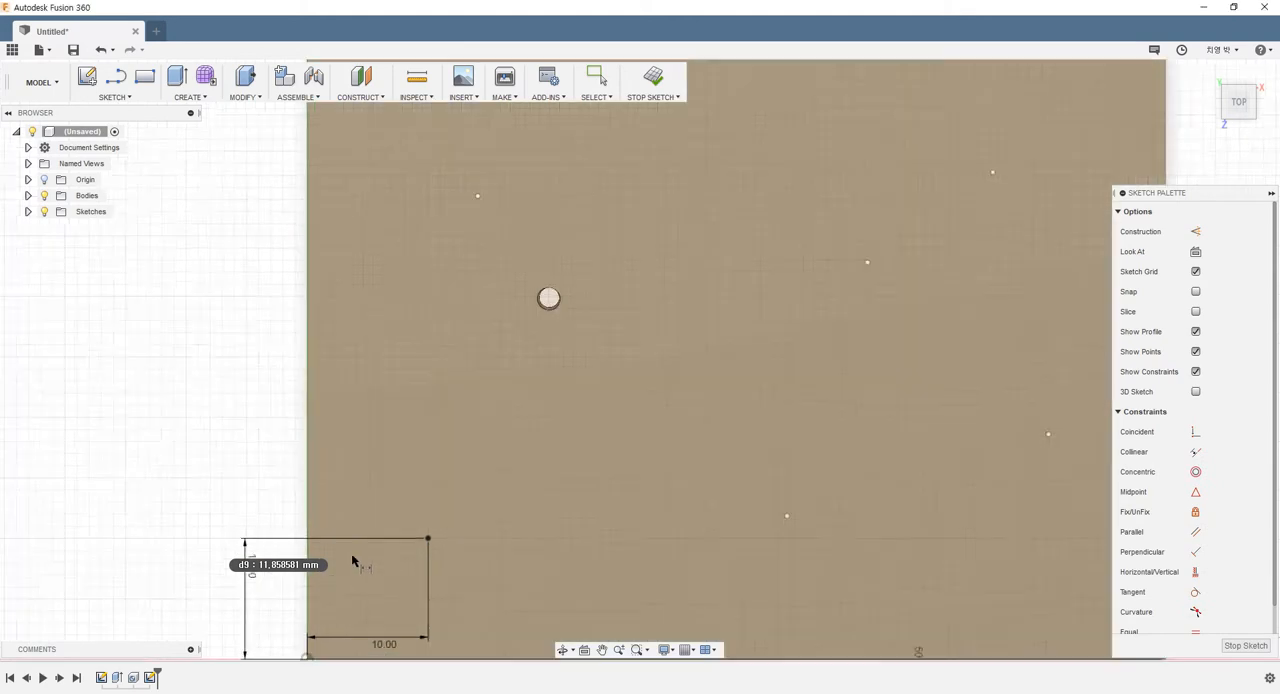
scroll(388, 570, down, 4)
middle_drag(486, 587, 537, 454)
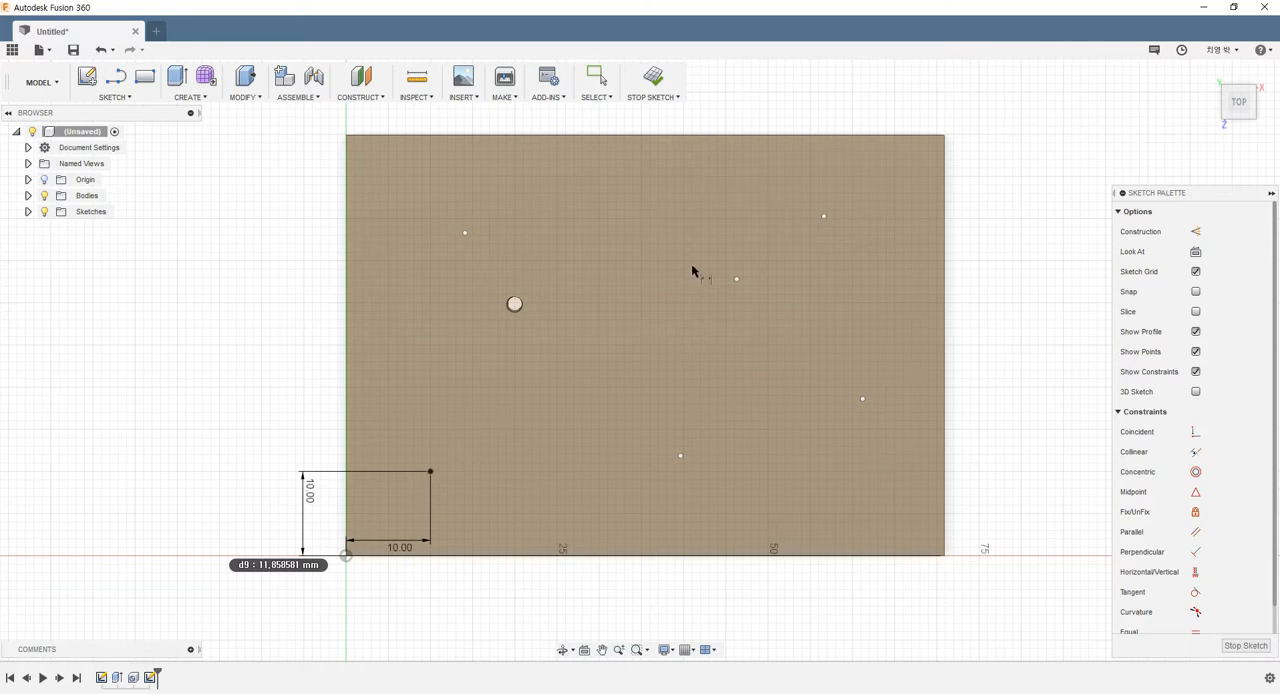
click(653, 77)
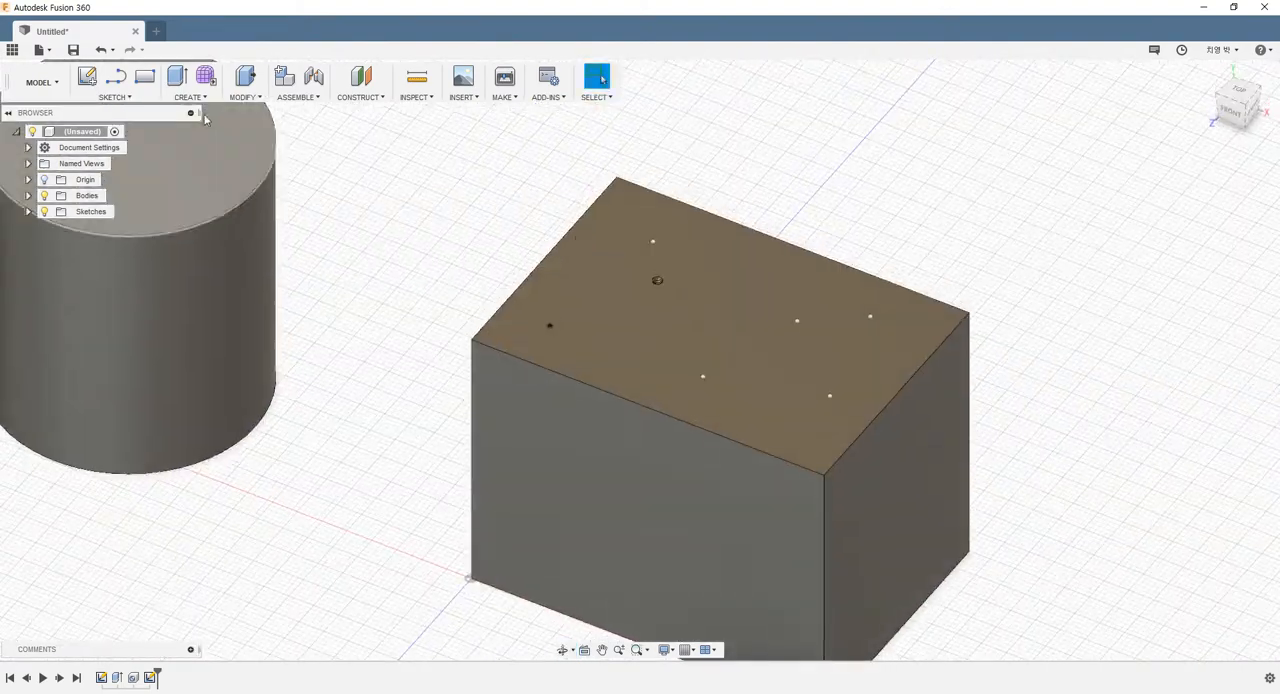
Start a Hole feature with multiple-hole sketch placement and select the five scattered sketch points on the box's top face
click(184, 100)
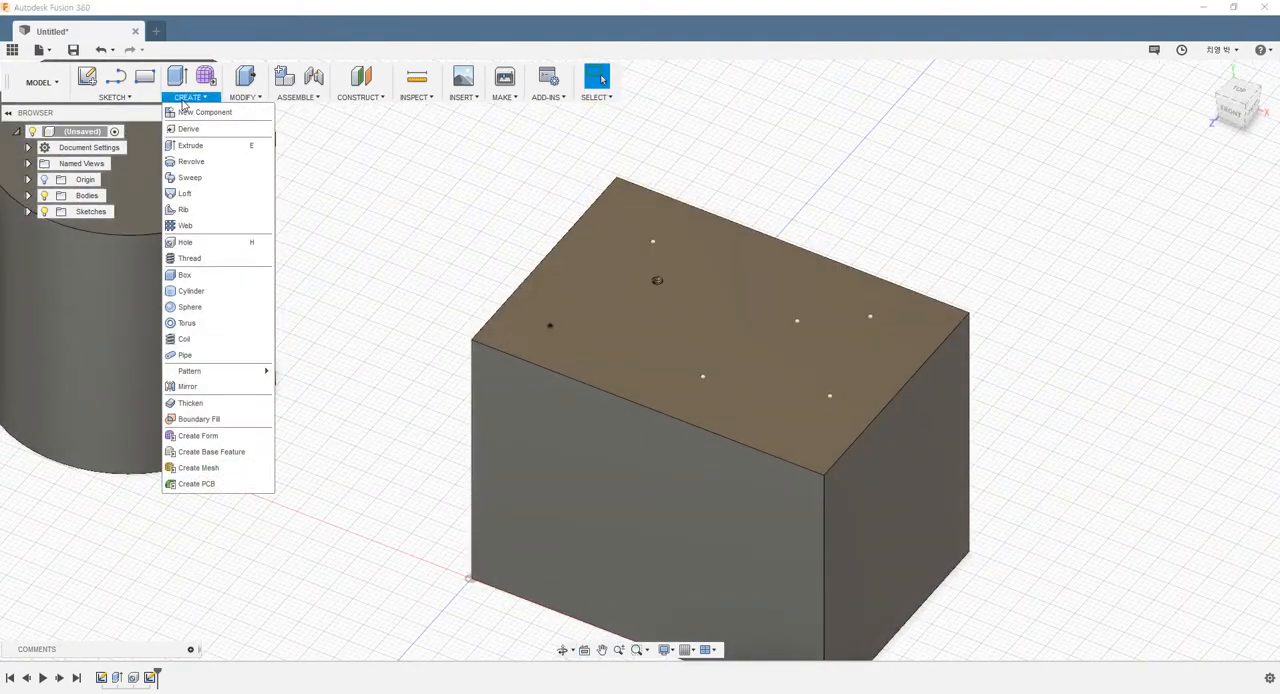
click(190, 243)
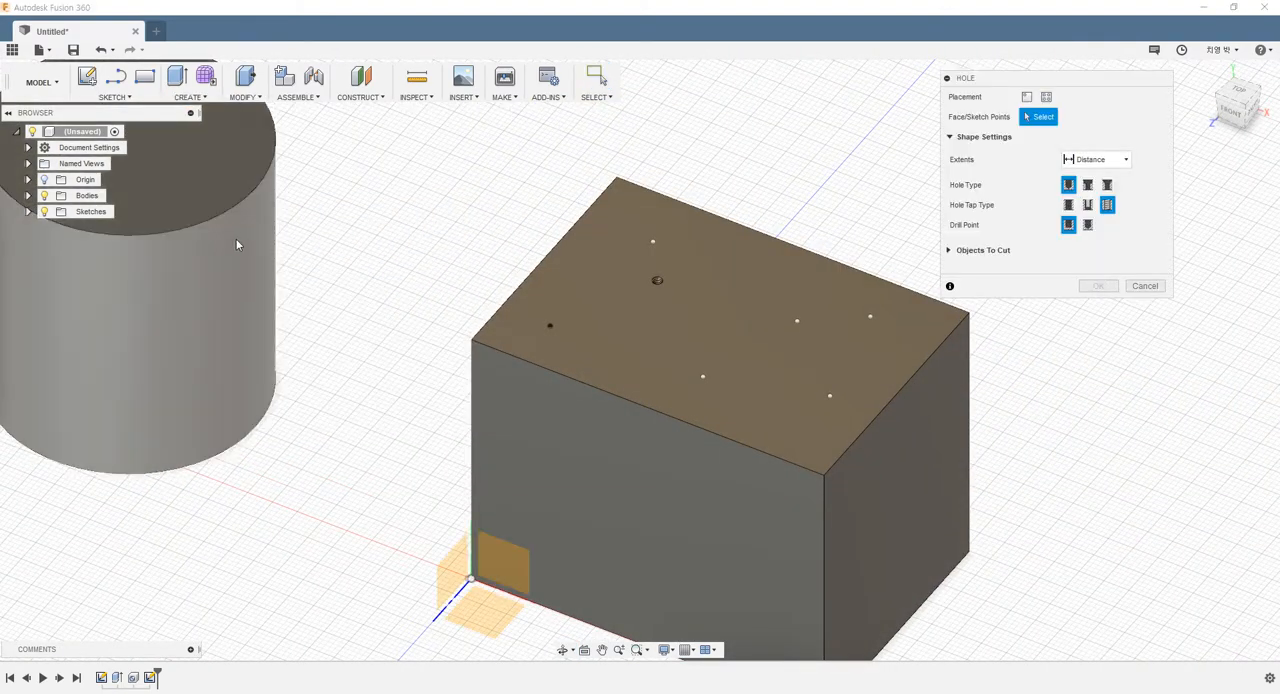
click(1047, 96)
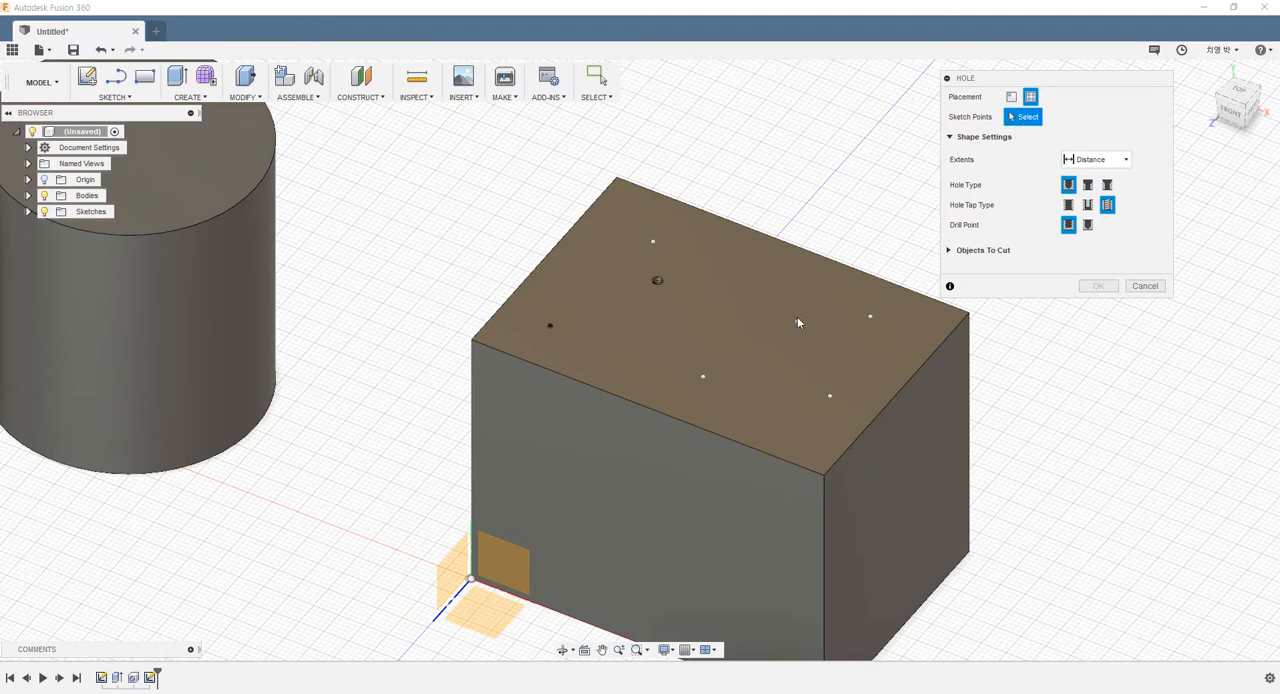
click(870, 318)
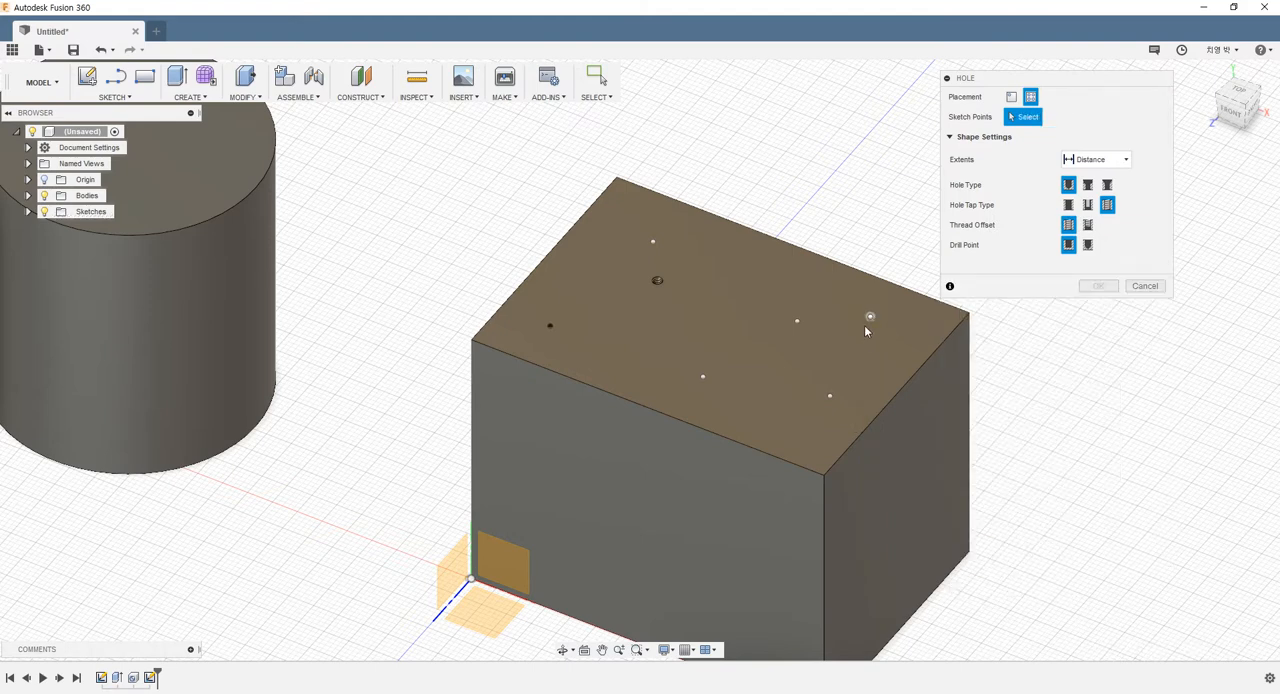
click(870, 317)
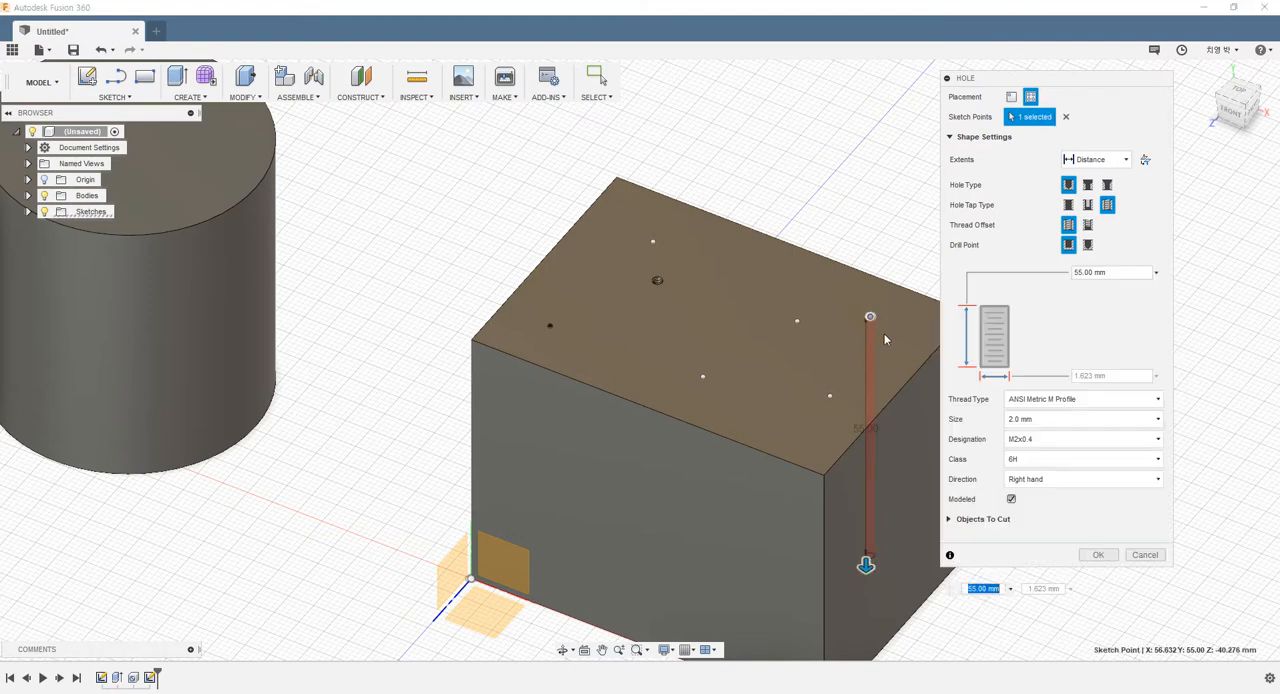
click(797, 322)
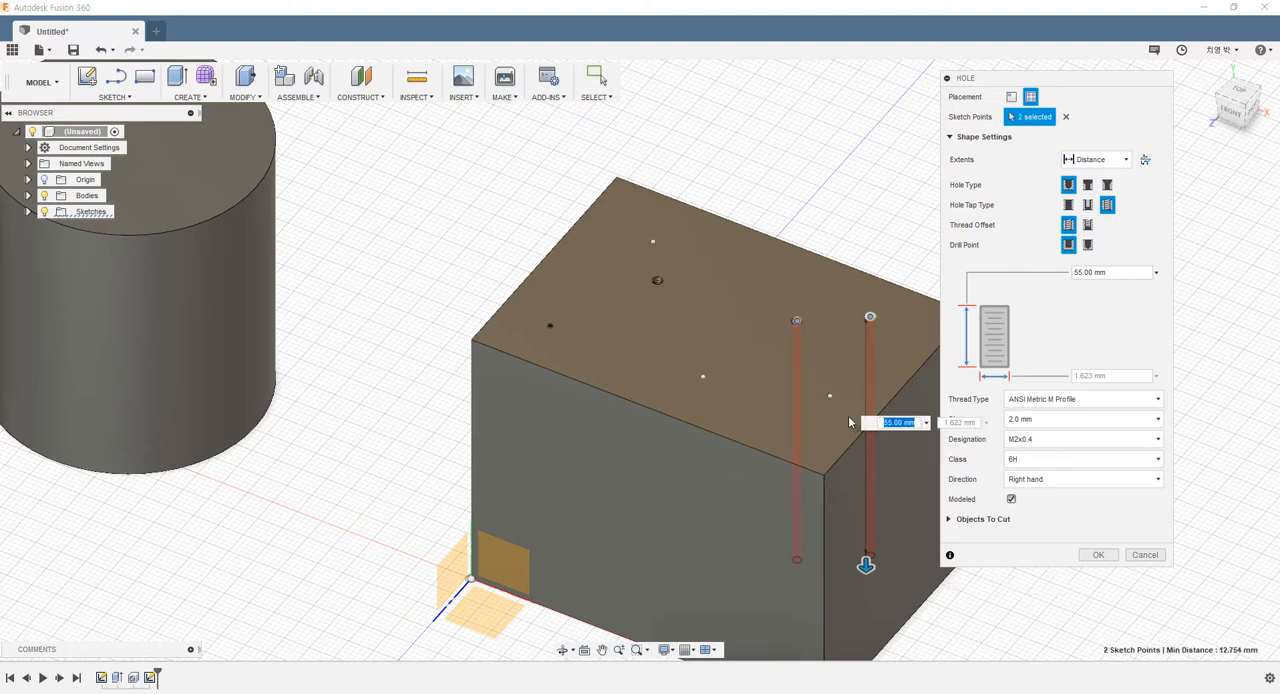
click(703, 378)
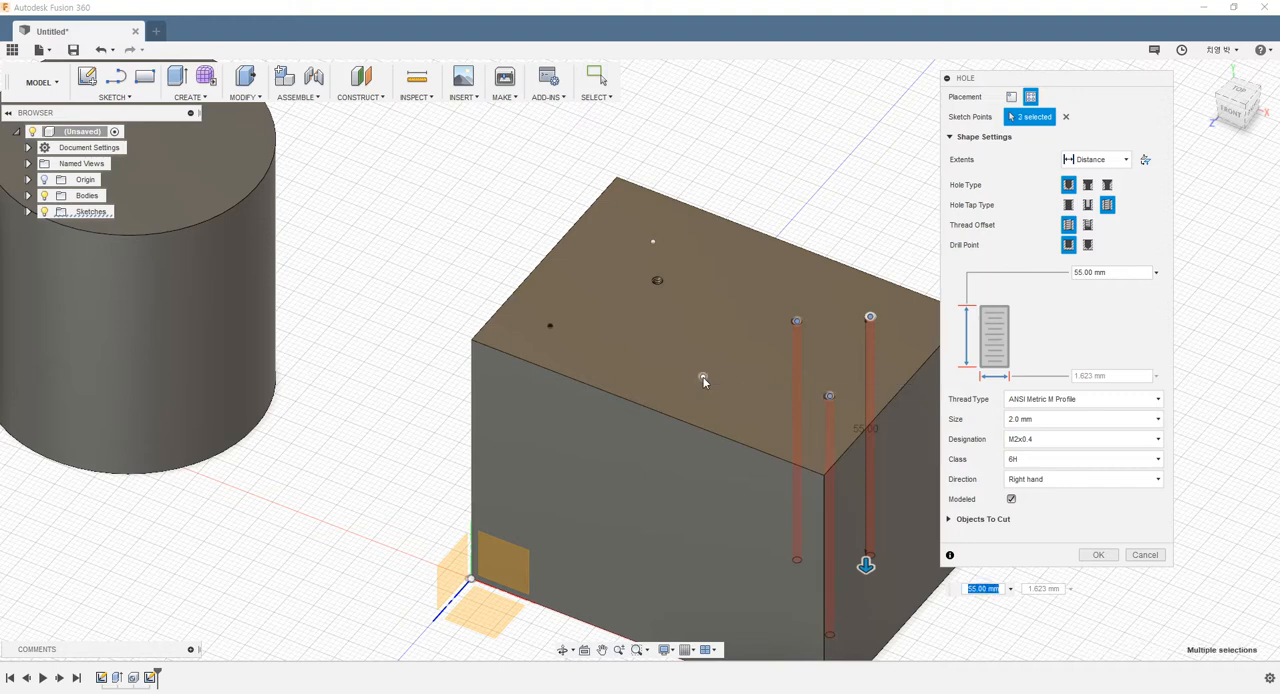
click(652, 243)
click(917, 473)
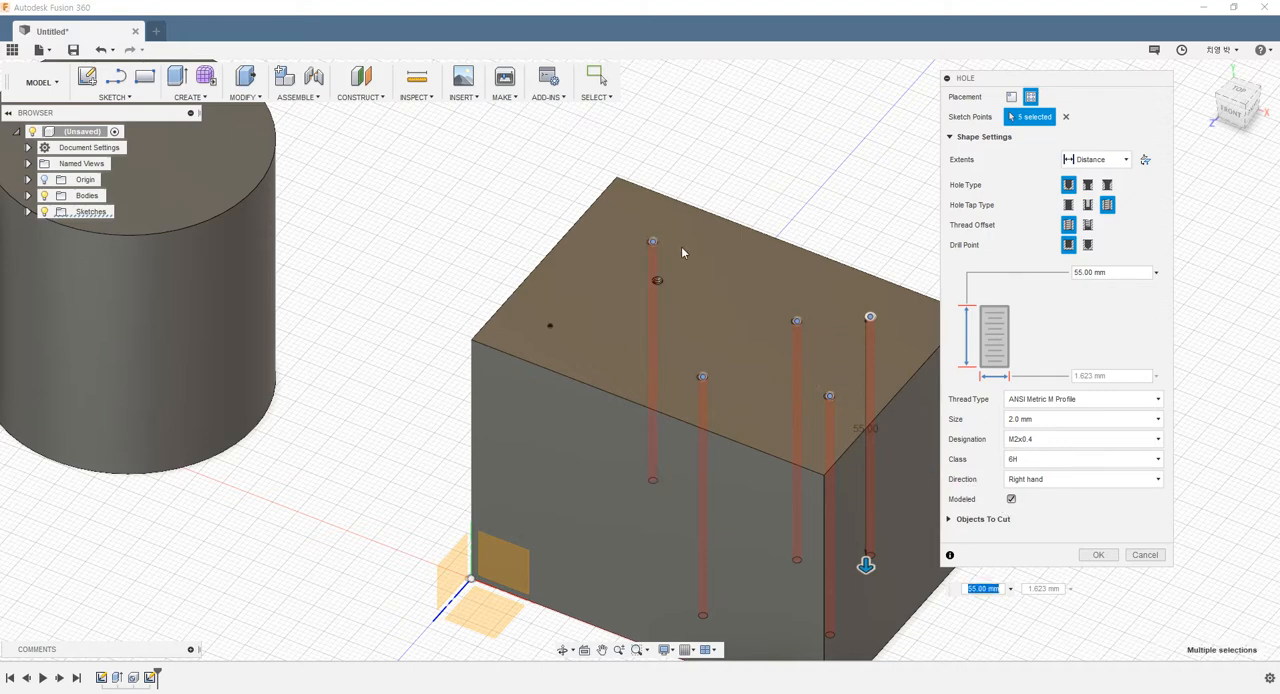
Turn off modeled threads, keep the Distance extent at 55 mm, and create the five M2x0.4 tapped holes
click(1011, 500)
click(1013, 503)
scroll(769, 337, up, 3)
scroll(753, 347, down, 3)
scroll(756, 350, up, 3)
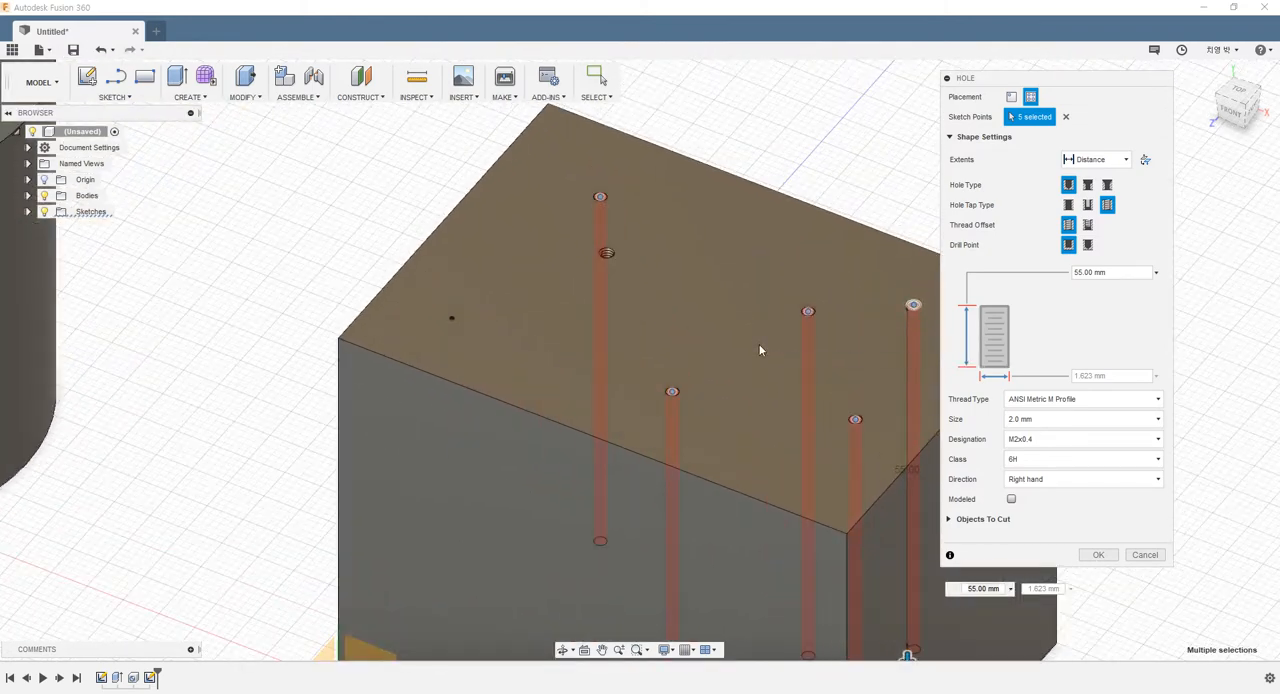
scroll(759, 350, down, 2)
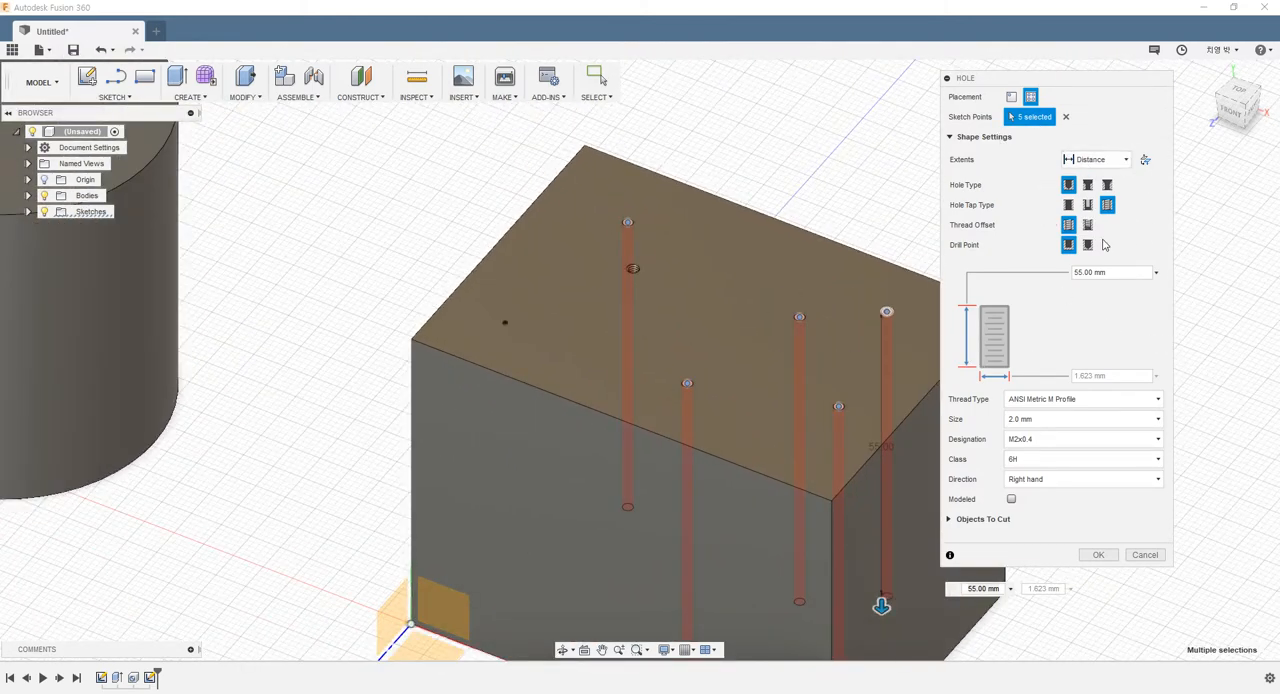
click(1106, 163)
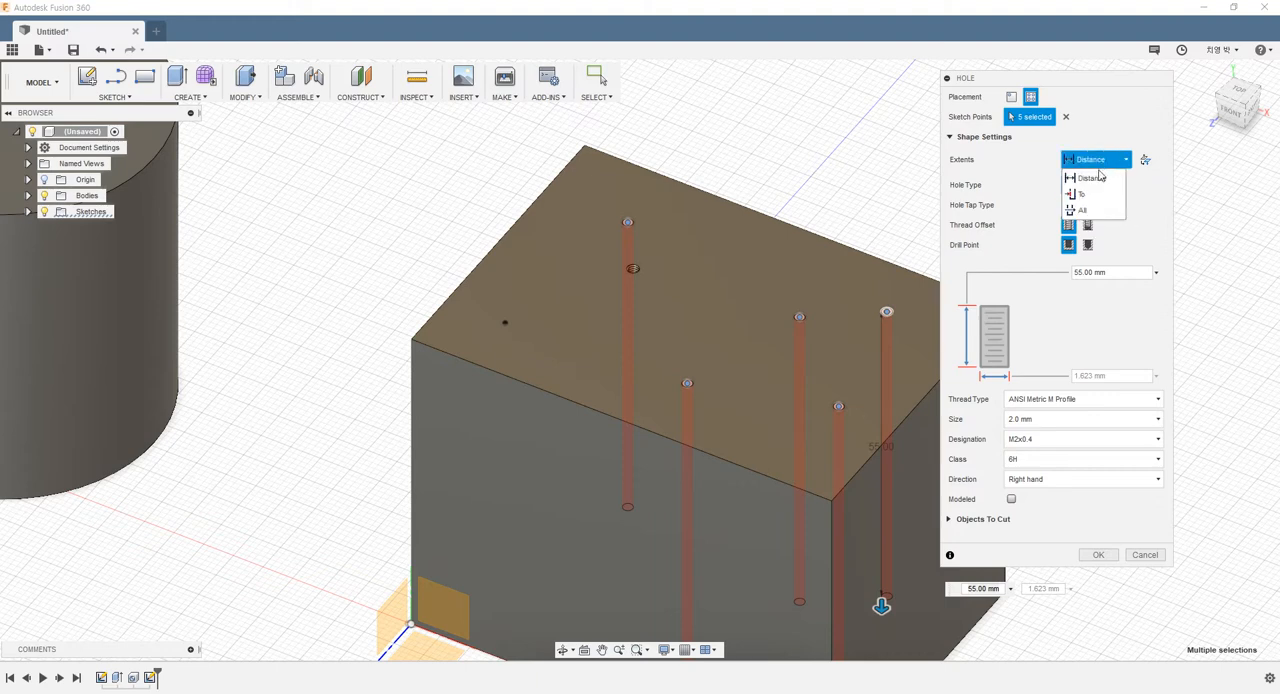
click(1093, 180)
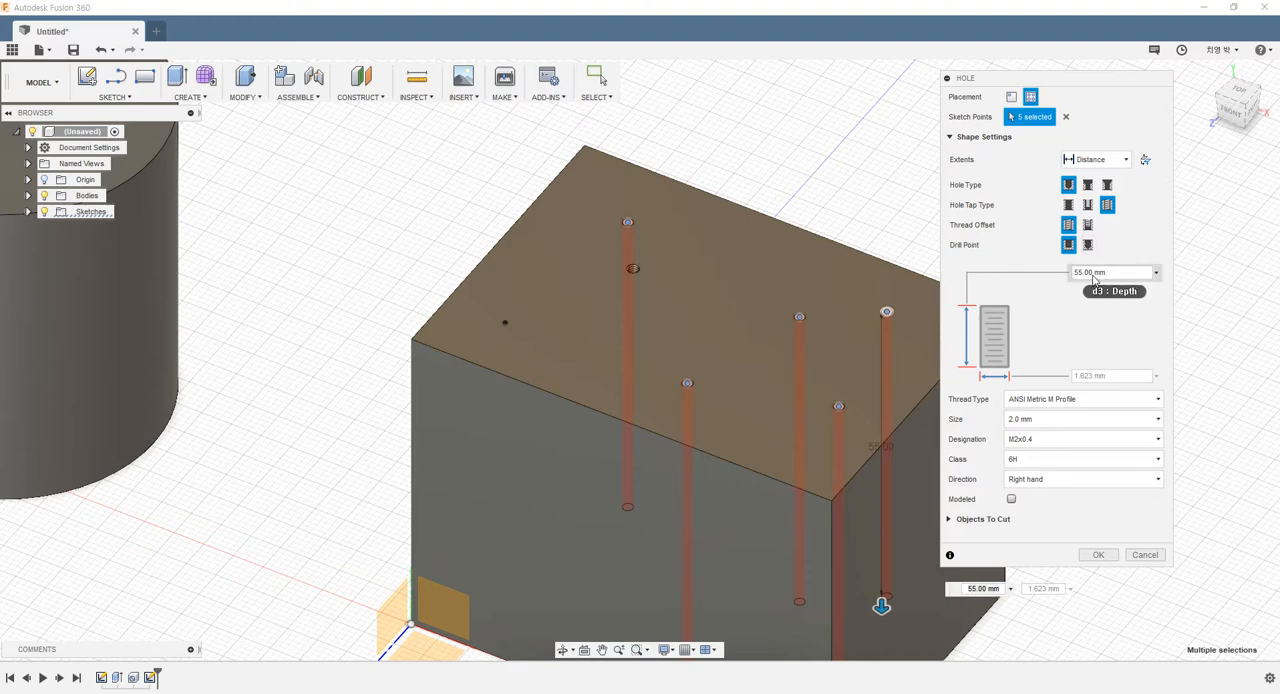
click(1097, 556)
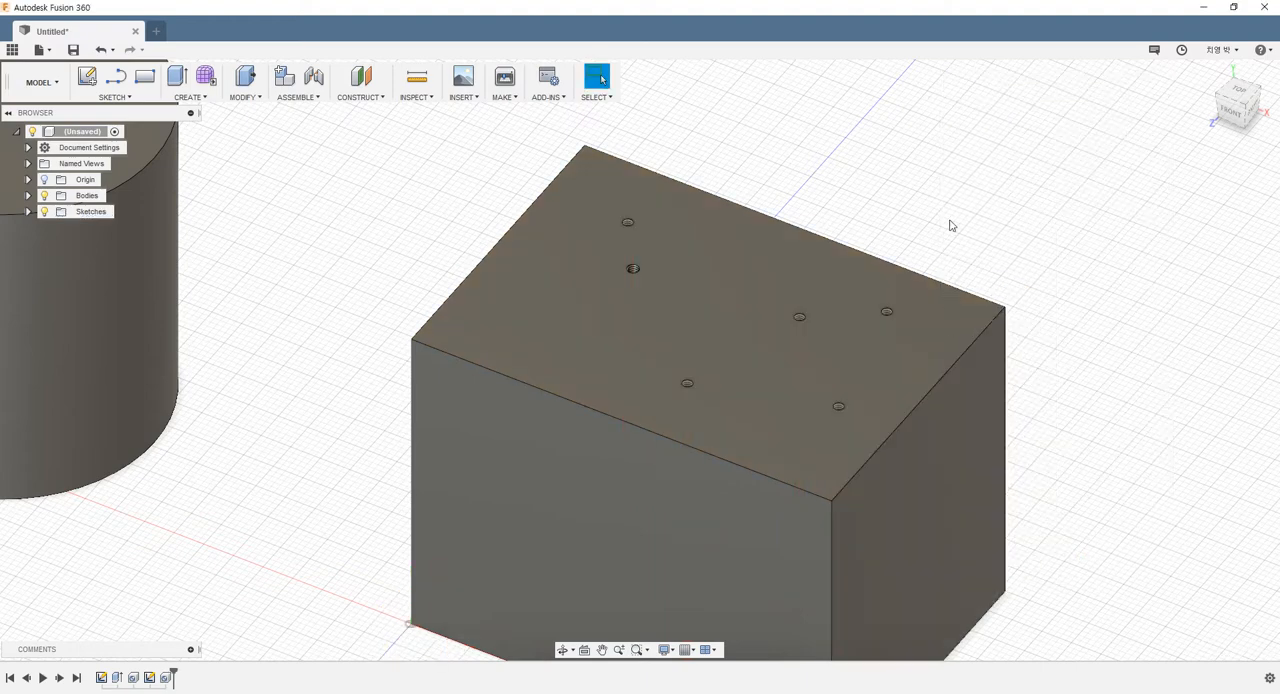
shift+middle_drag(951, 223, 876, 376)
scroll(875, 350, up, 4)
mouse_move(783, 255)
middle_down()
mouse_move(761, 233)
mouse_move(786, 363)
mouse_move(620, 317)
middle_up()
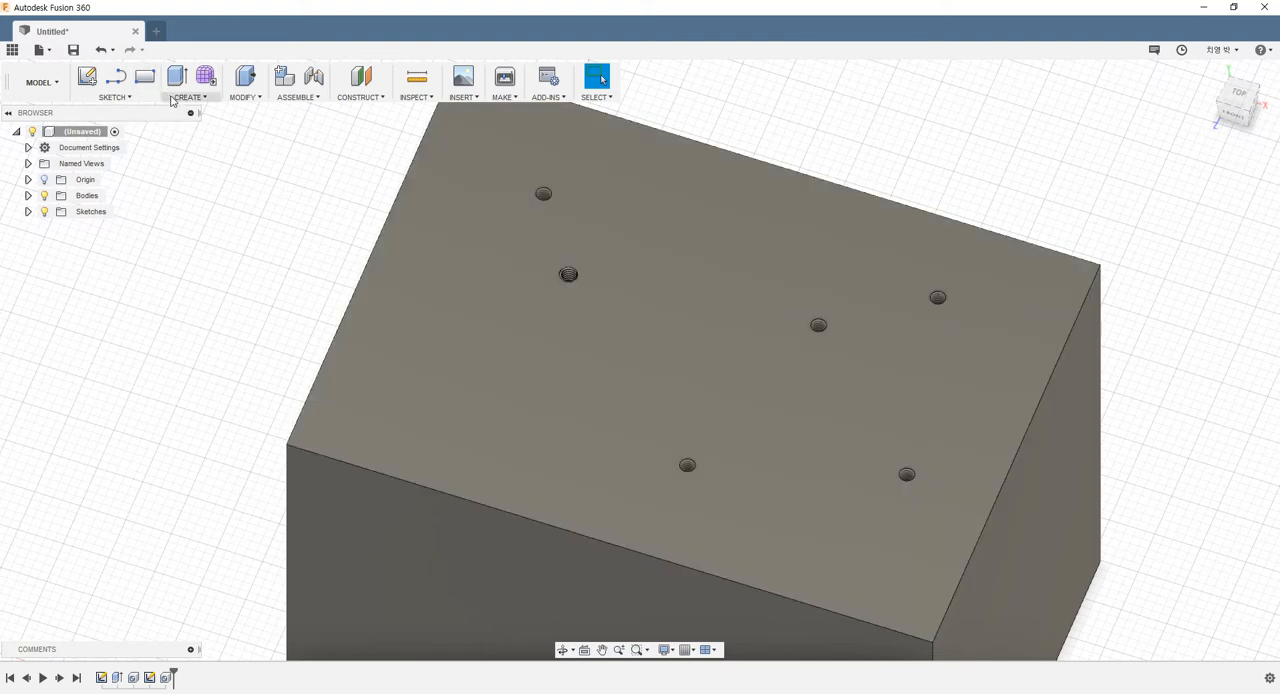
click(172, 100)
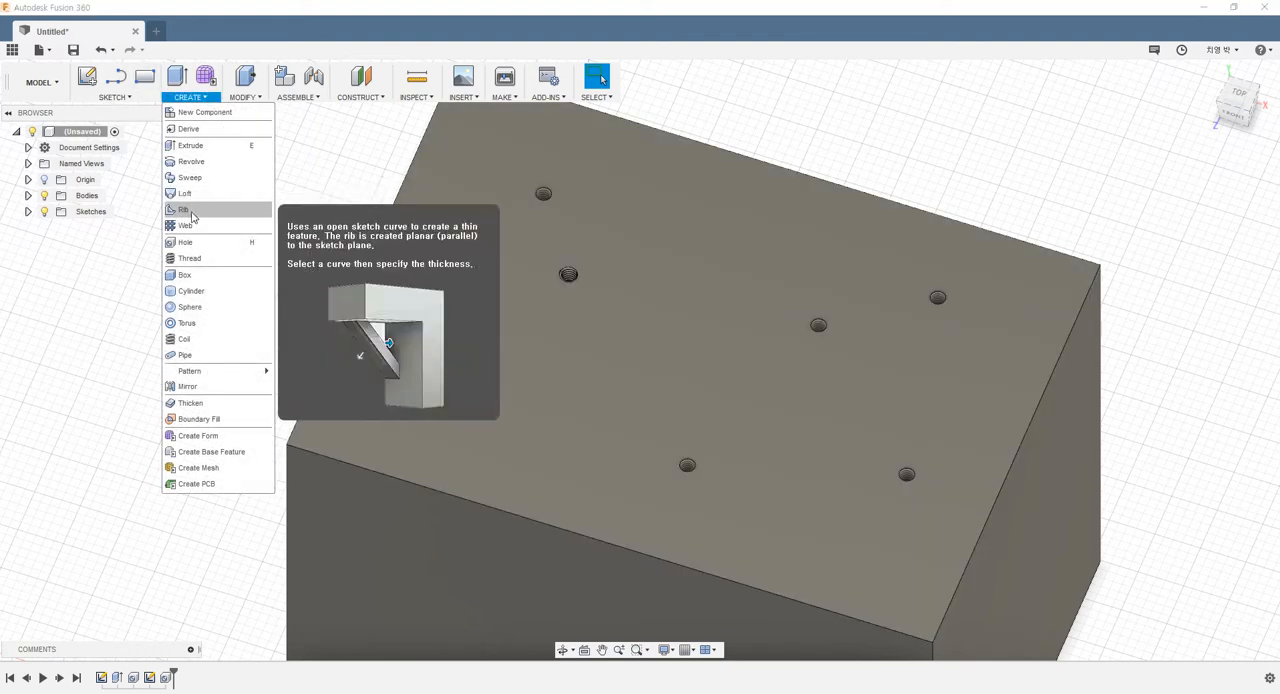
click(198, 243)
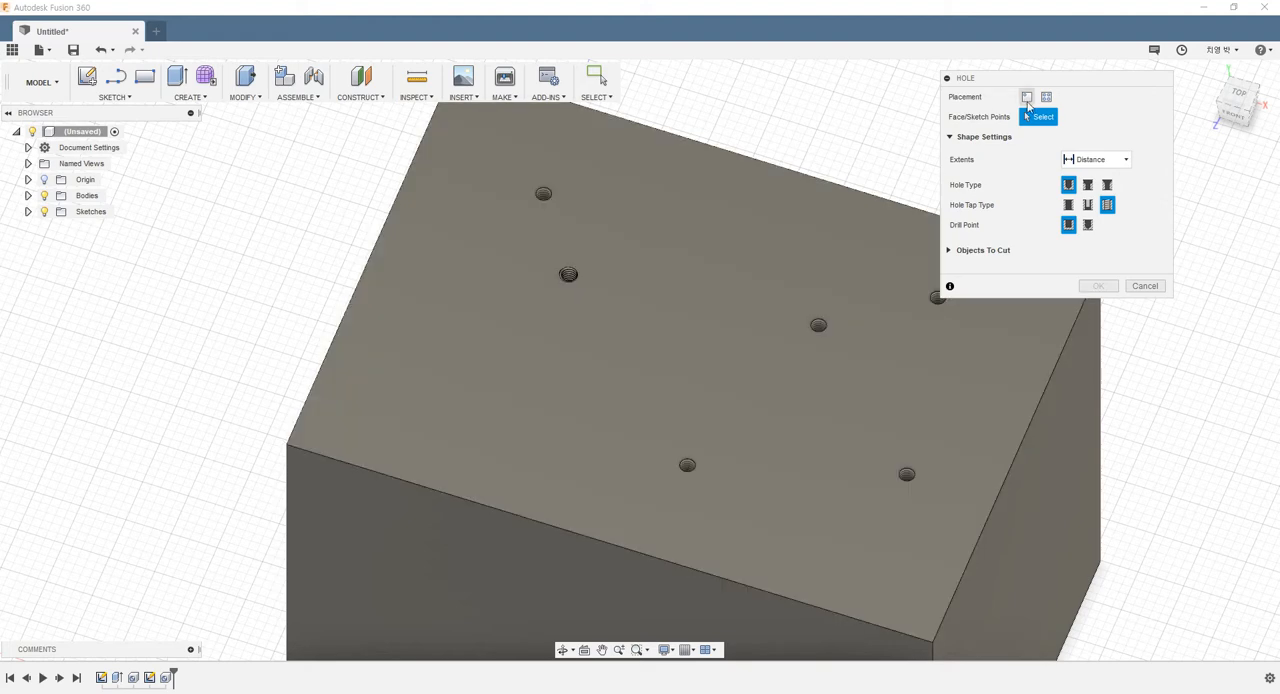
click(1026, 96)
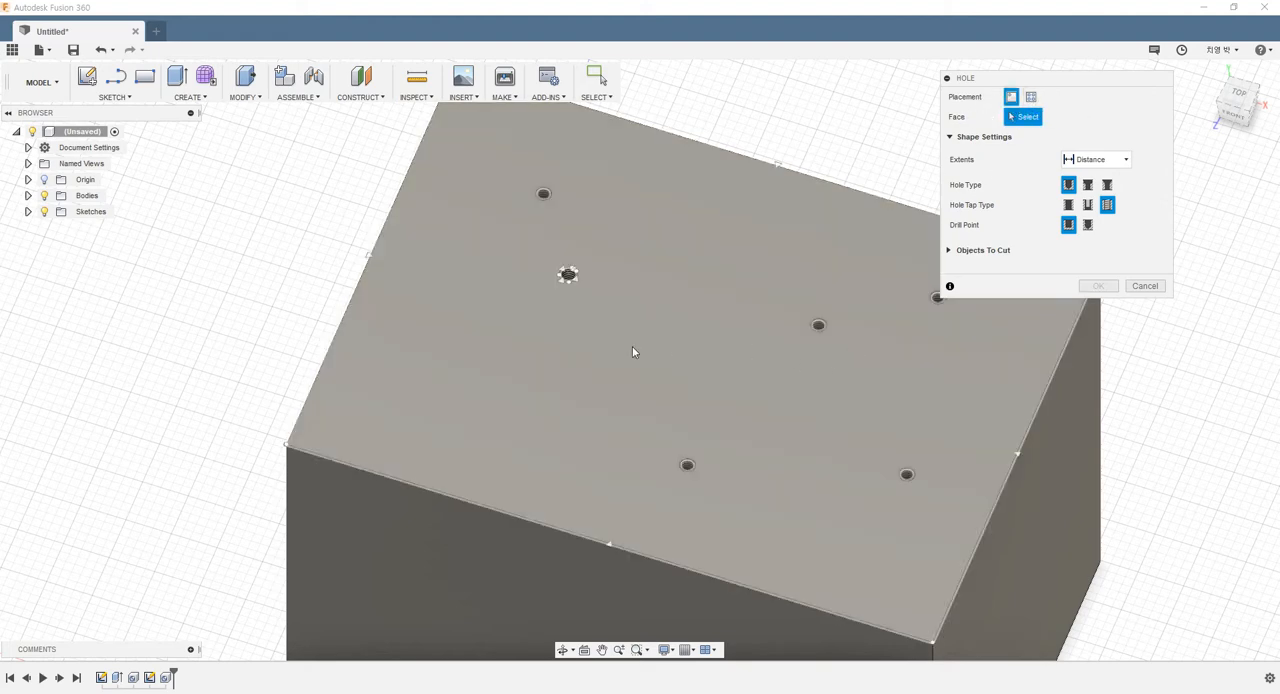
click(567, 347)
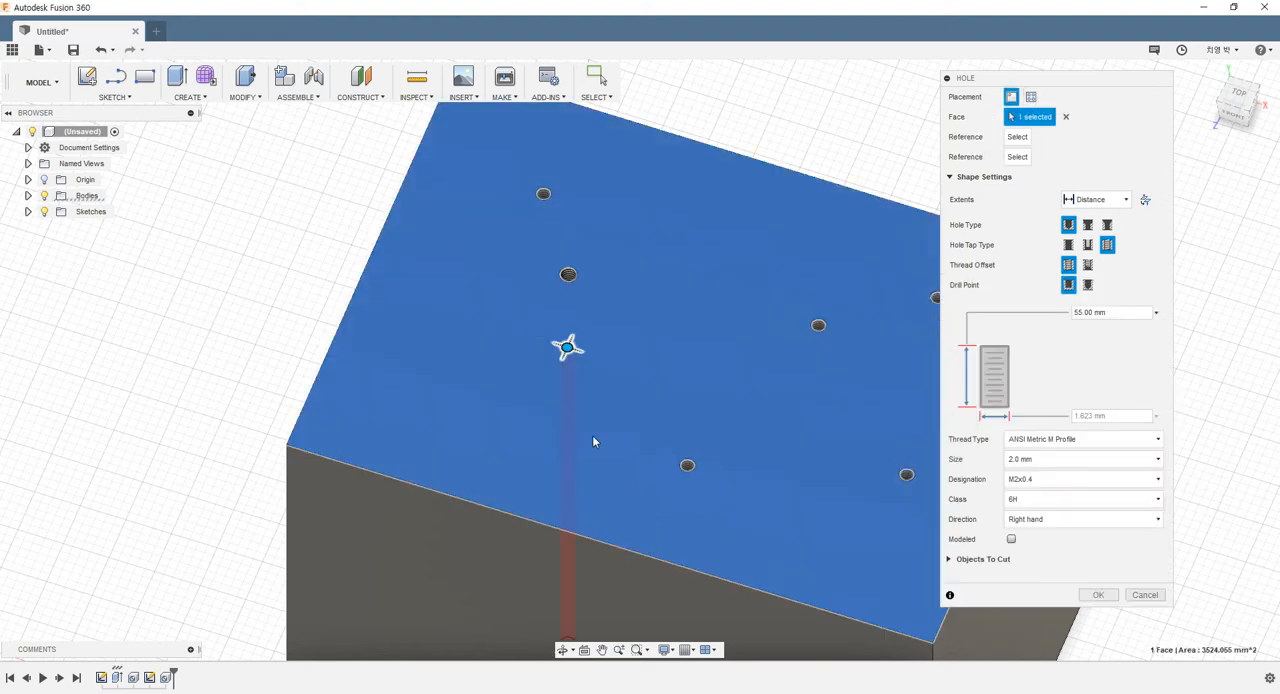
click(445, 495)
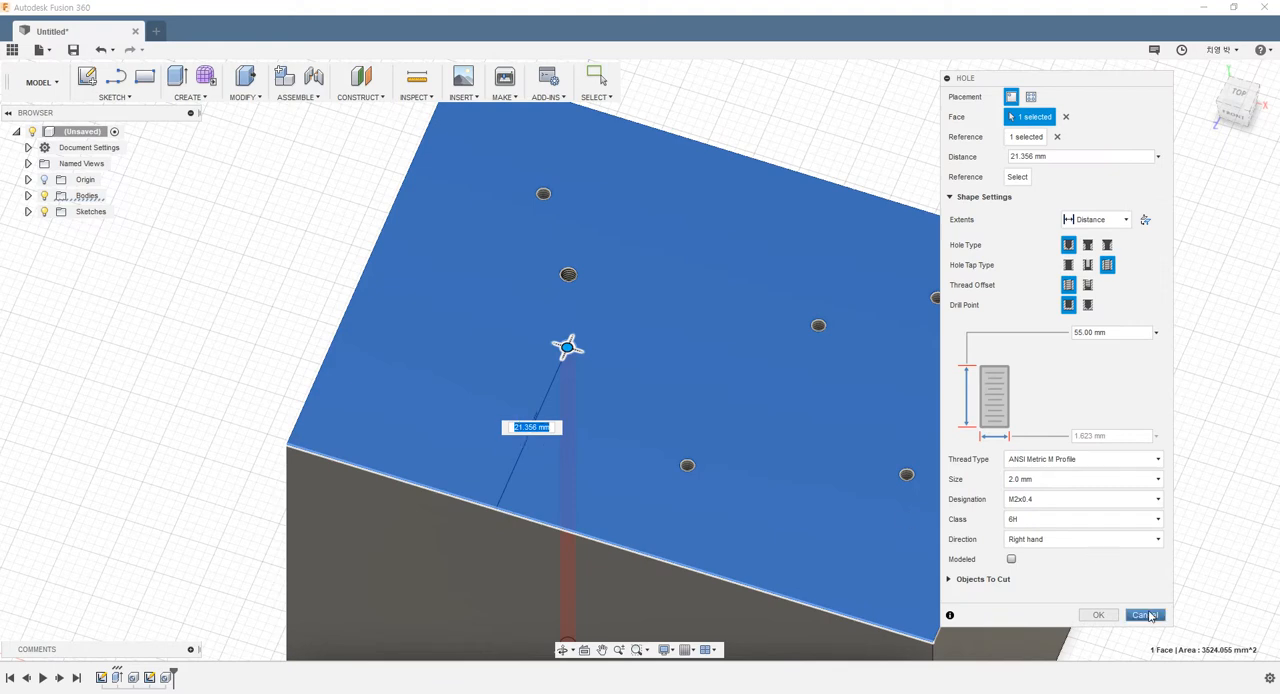
click(1145, 615)
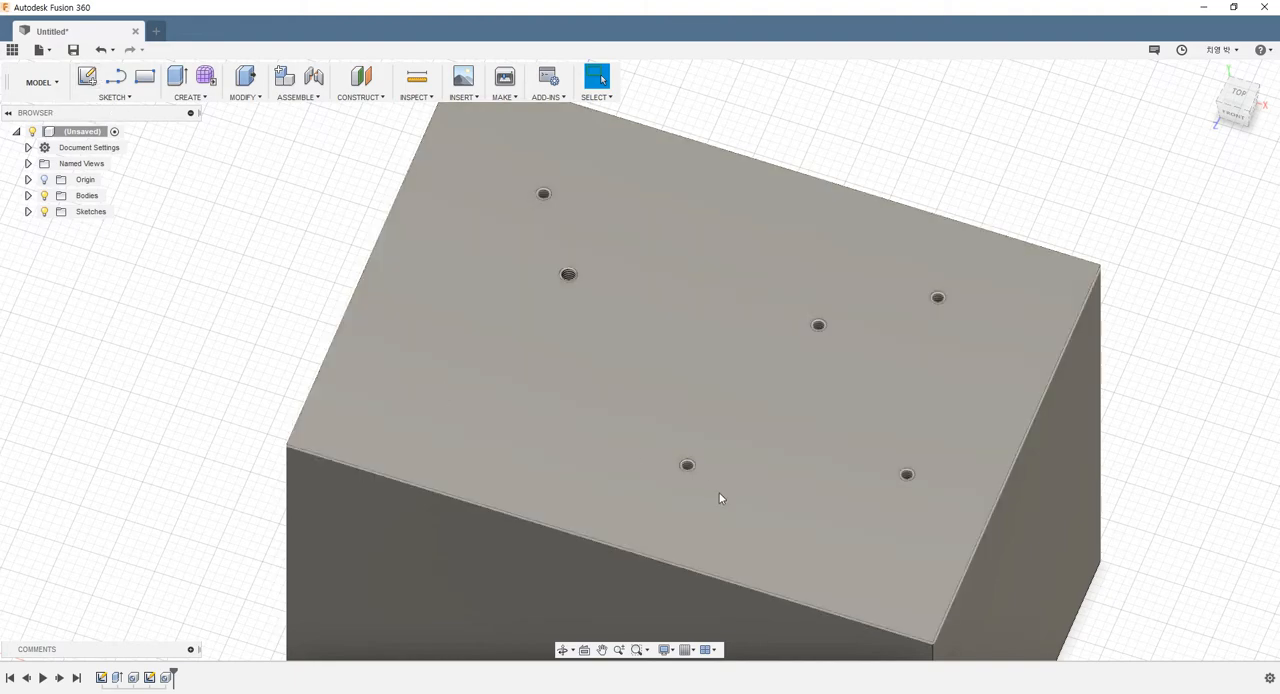
Start a hole on the cylinder's top face and set its tap type to Simple
scroll(925, 469, down, 4)
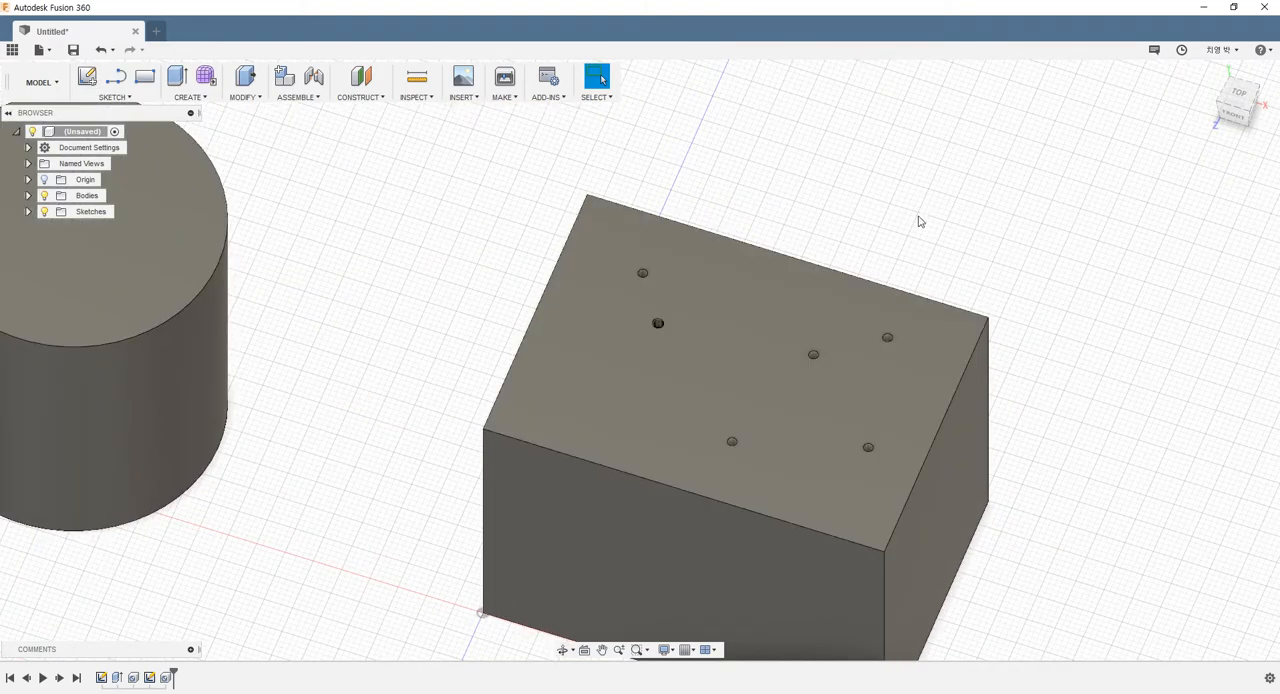
scroll(562, 334, down, 3)
scroll(509, 291, up, 2)
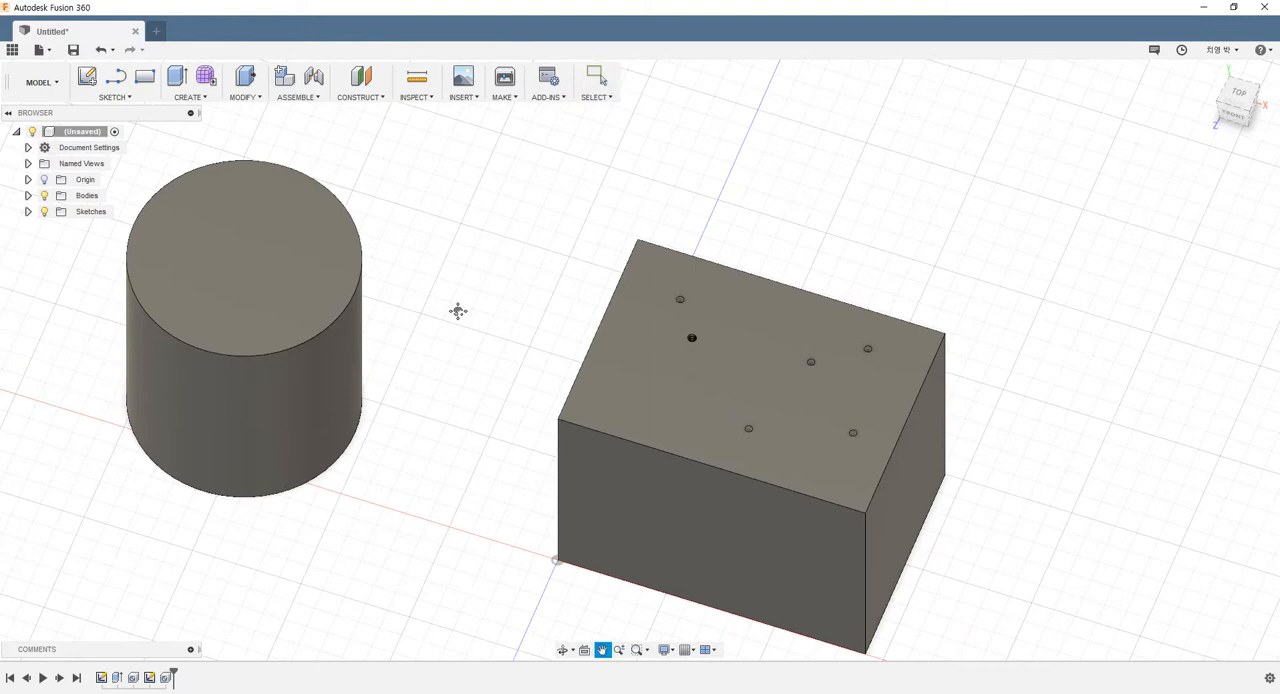
middle_drag(457, 309, 582, 348)
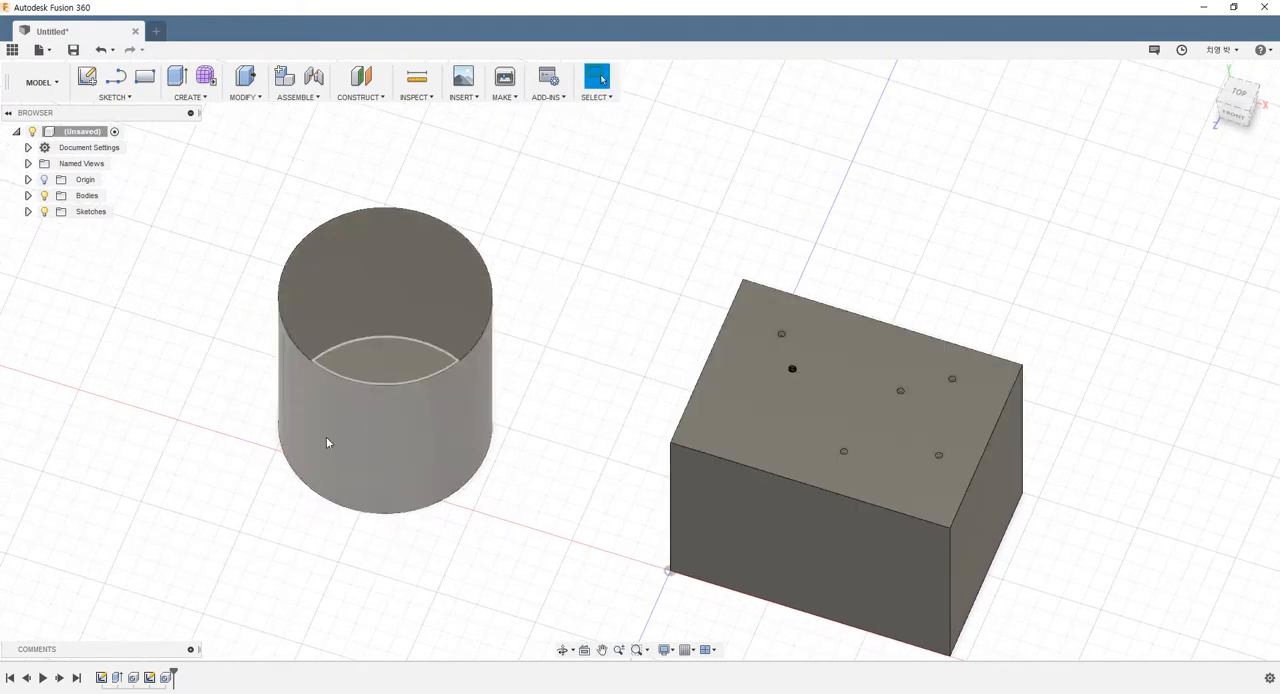
scroll(363, 269, up, 2)
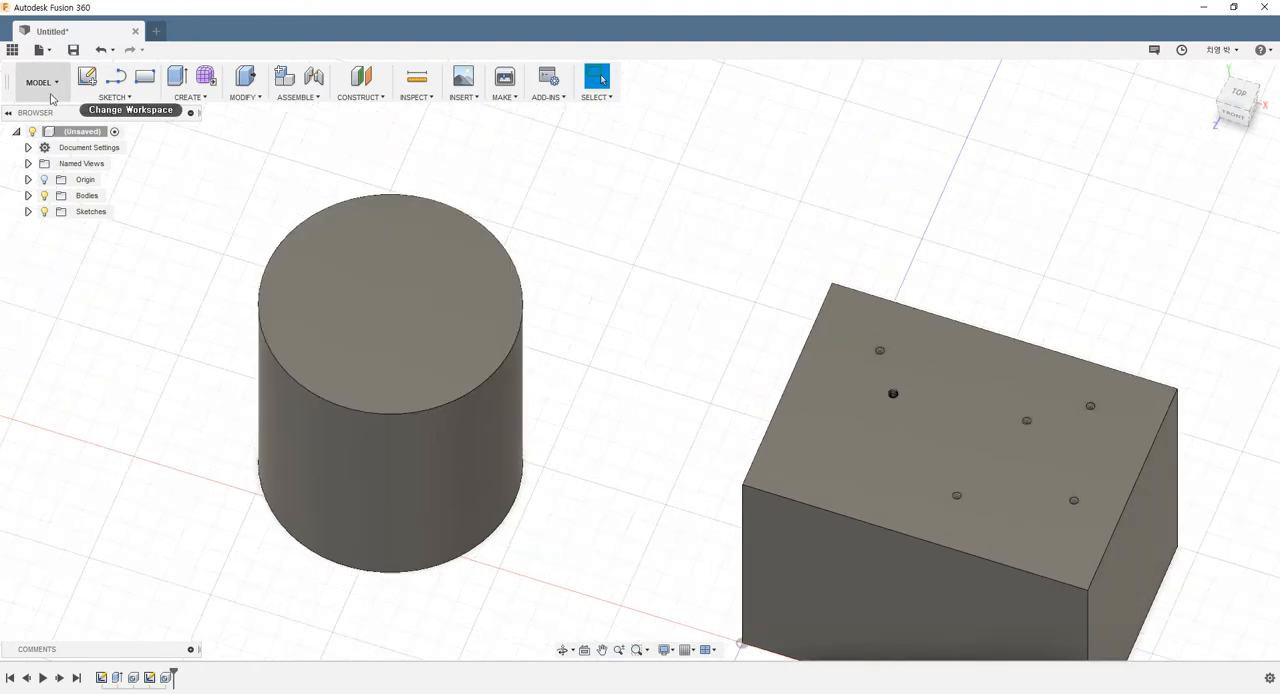
click(95, 97)
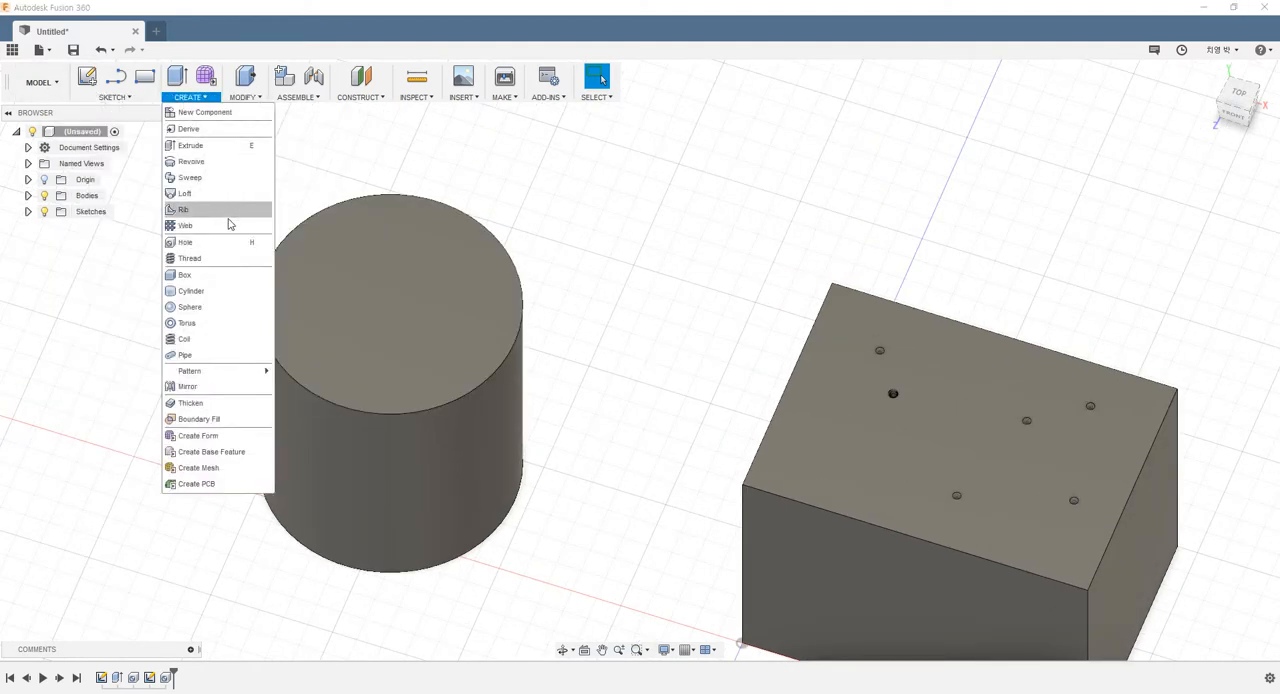
click(229, 242)
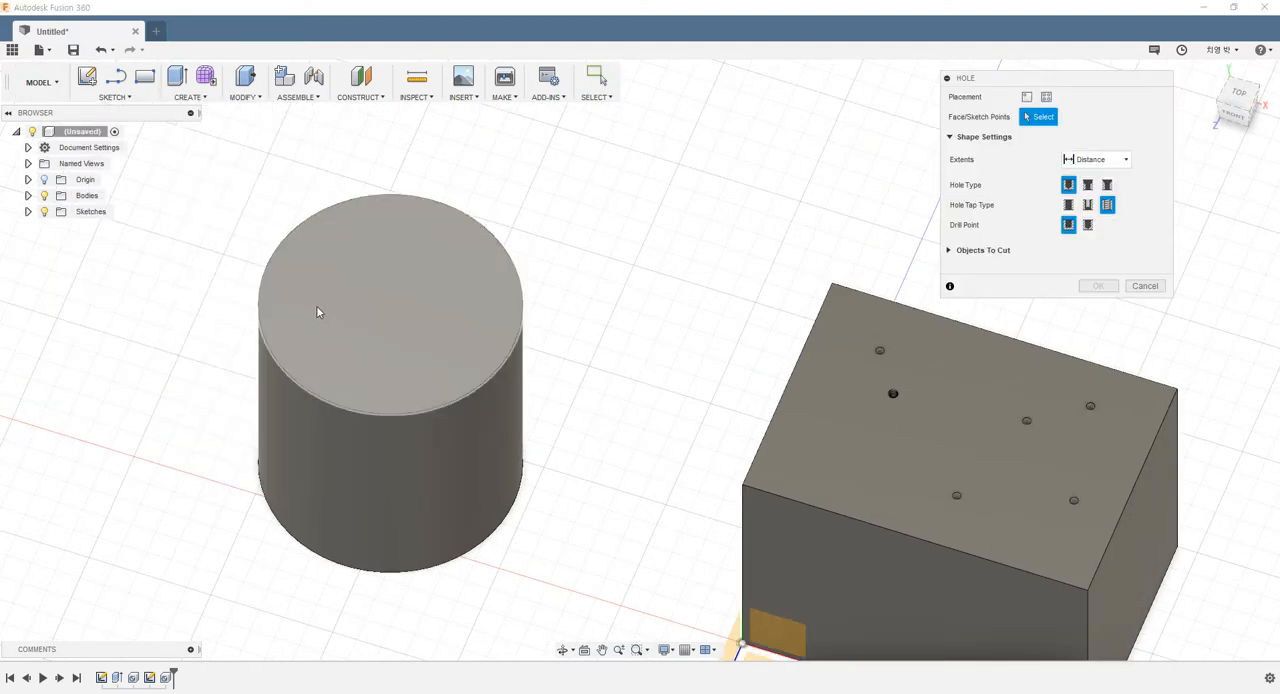
click(314, 305)
scroll(300, 290, up, 3)
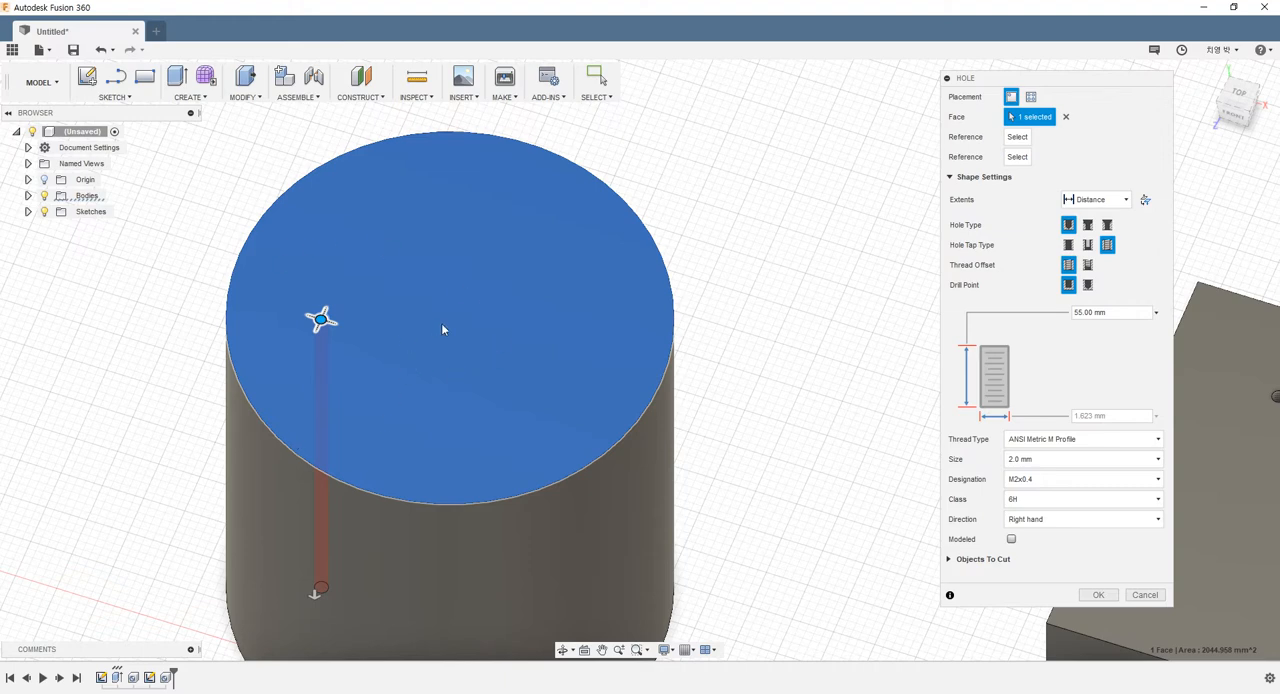
click(1068, 245)
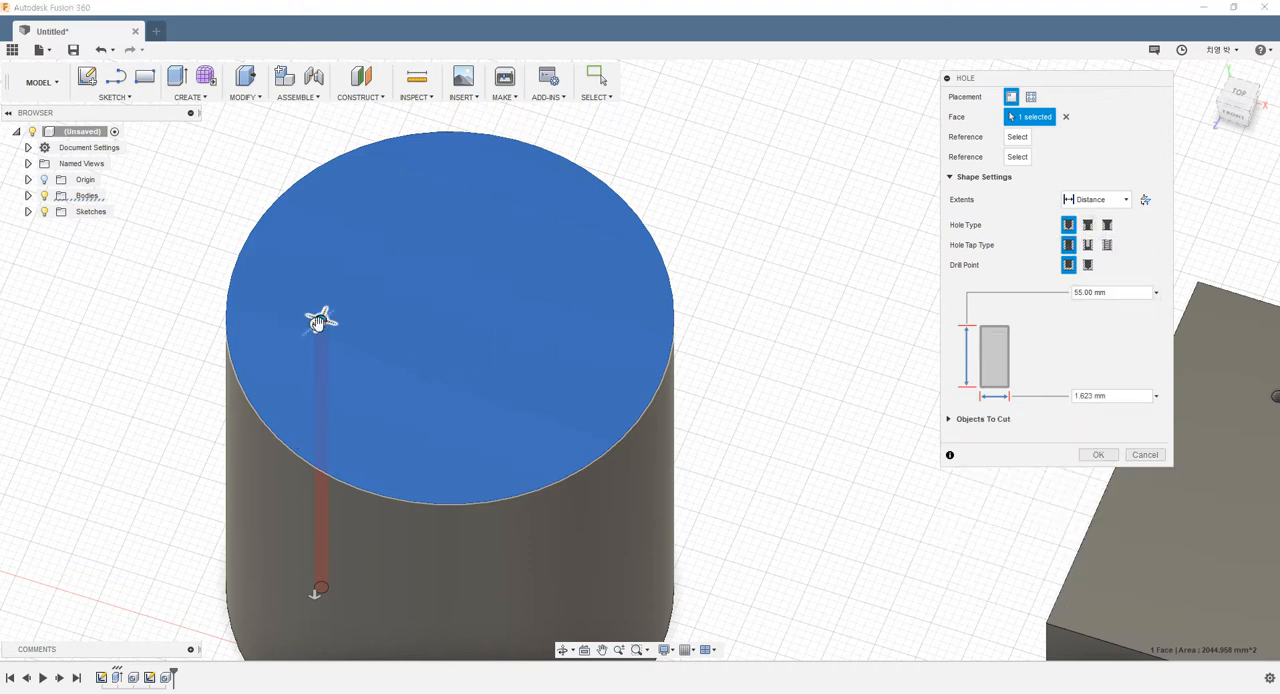
Set the hole's diameter to 12 mm, center it on the cylinder's circular top edge, and create it 55 mm deep
mouse_move(316, 322)
mouse_down()
mouse_move(303, 362)
mouse_move(336, 313)
mouse_up()
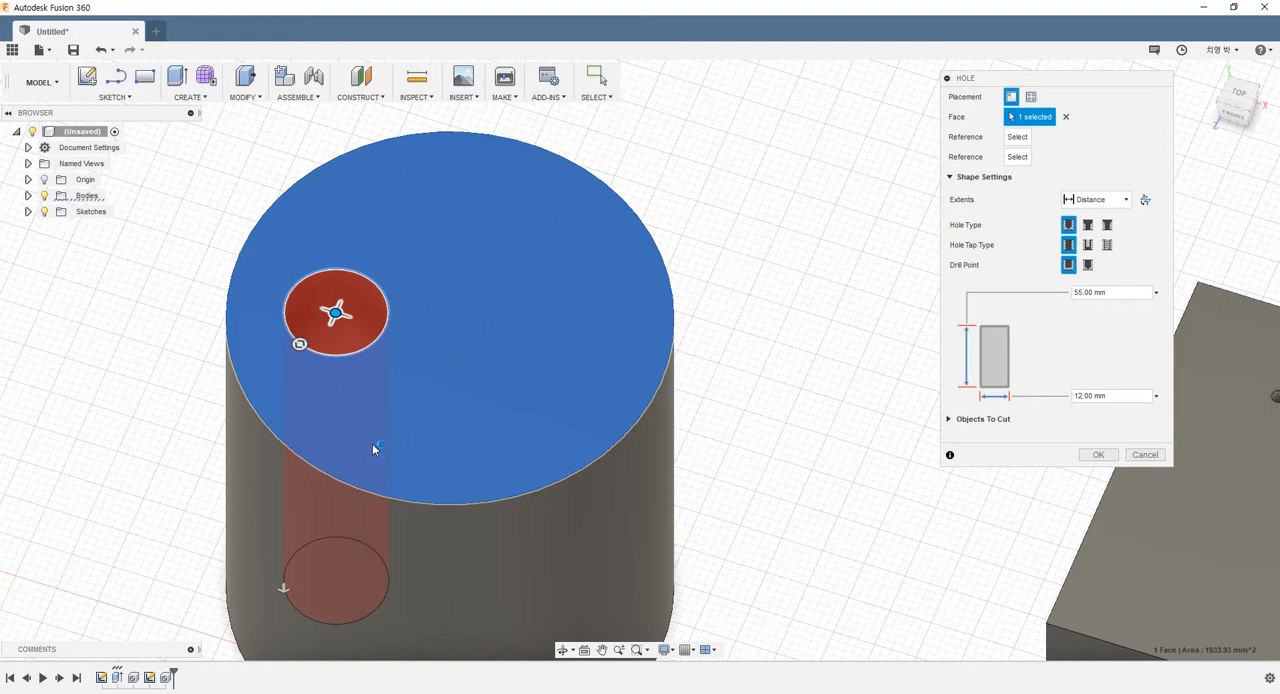
click(281, 445)
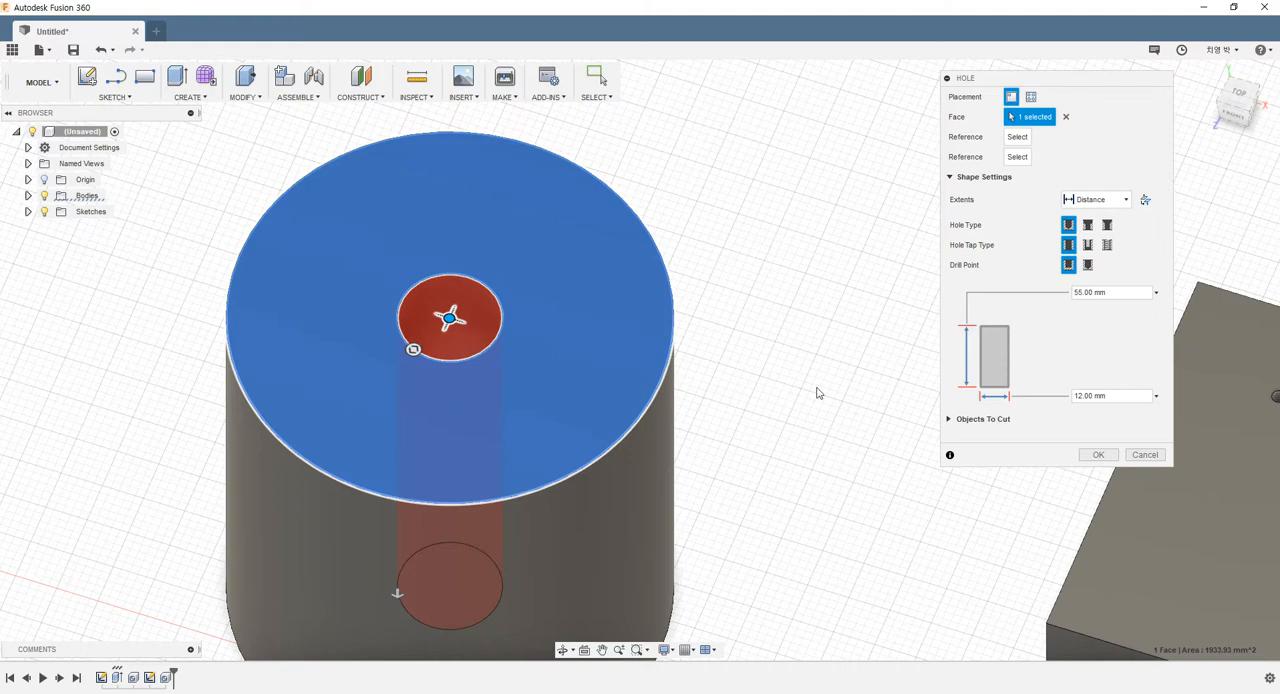
click(1098, 454)
Examine the finished holes on the cylinder and the box from several angles
scroll(768, 309, down, 5)
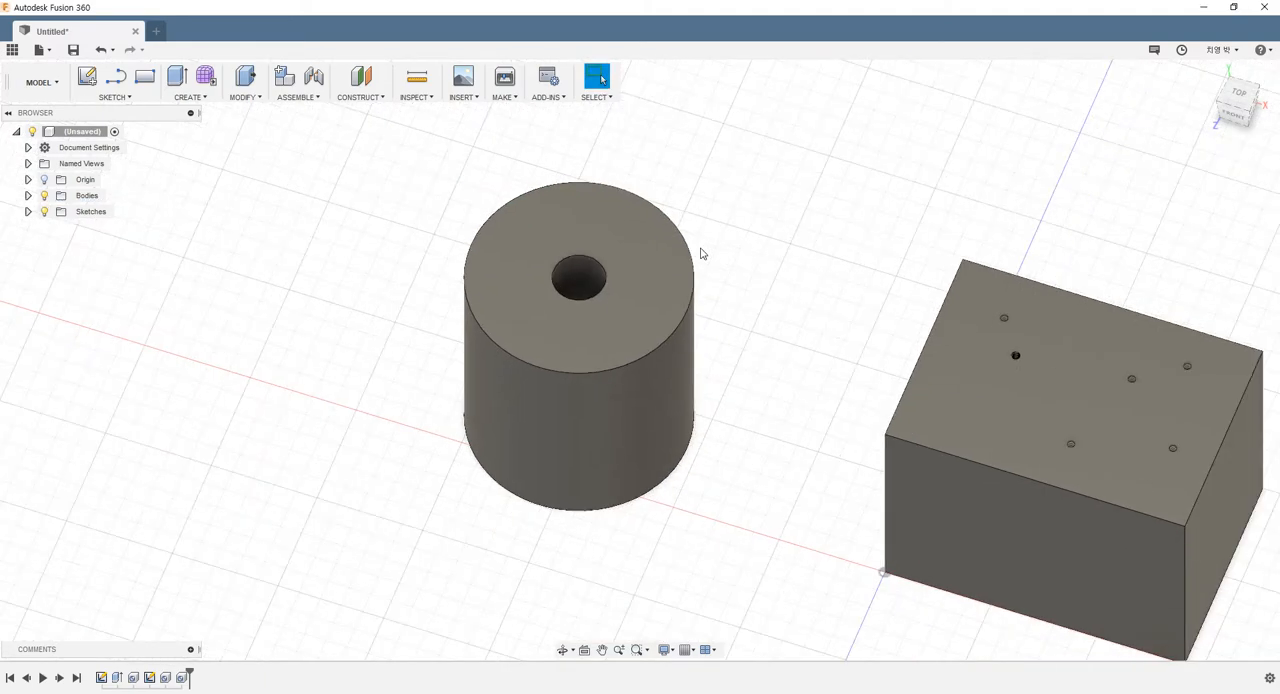
shift+middle_drag(700, 269, 826, 271)
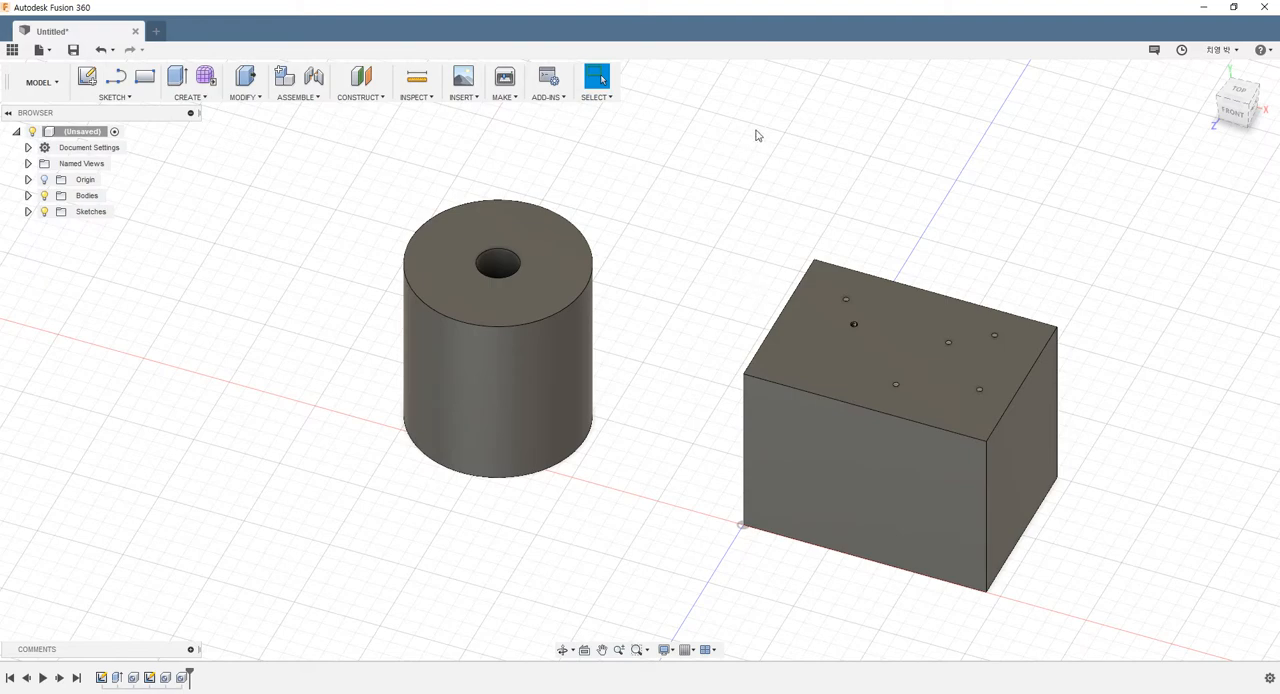
scroll(866, 329, up, 5)
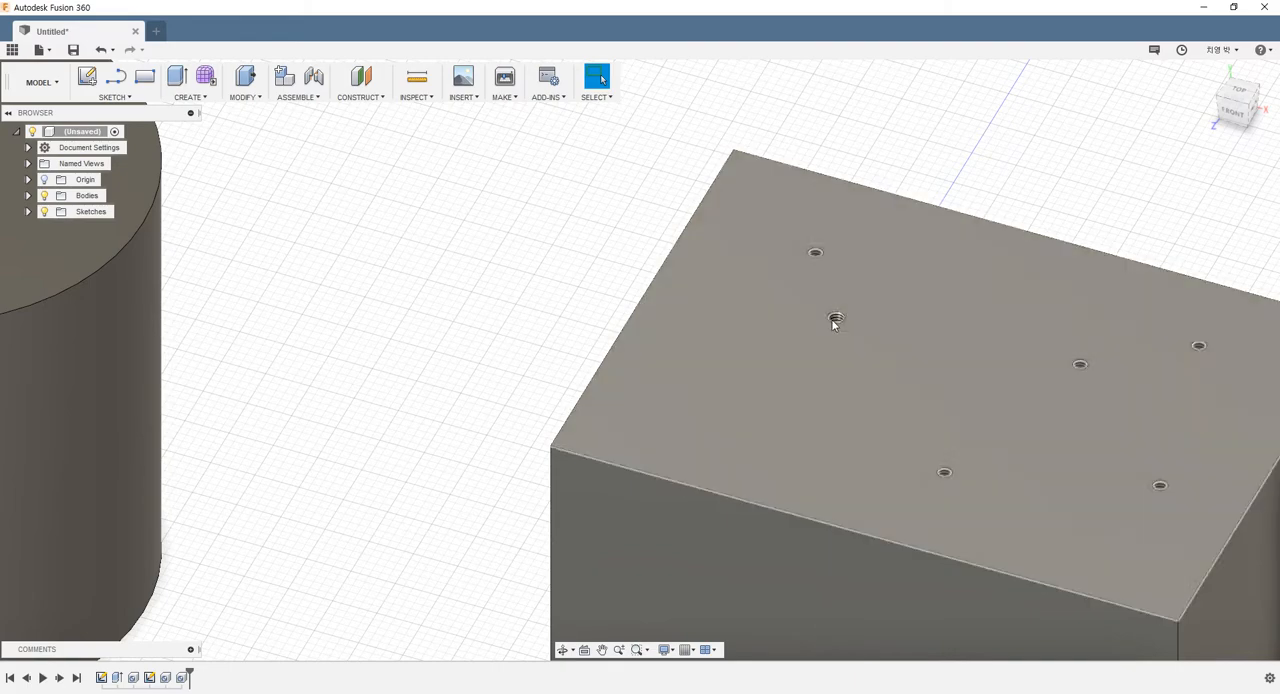
scroll(836, 322, down, 6)
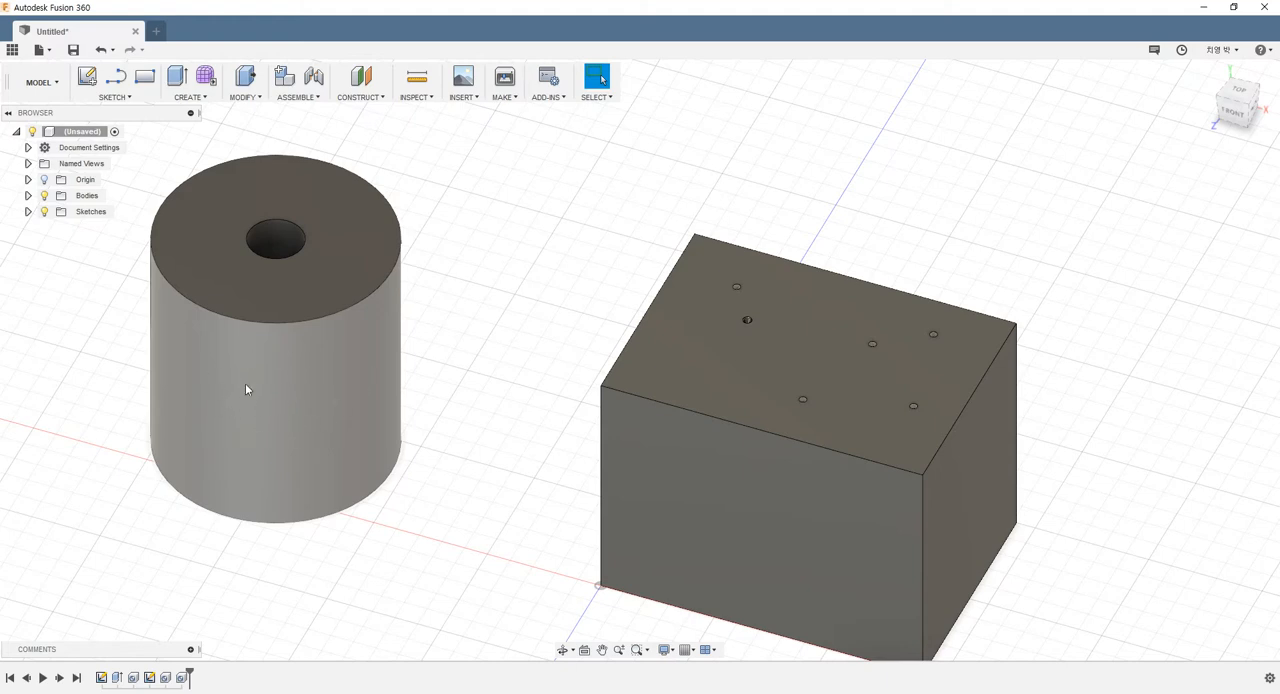
scroll(320, 319, down, 1)
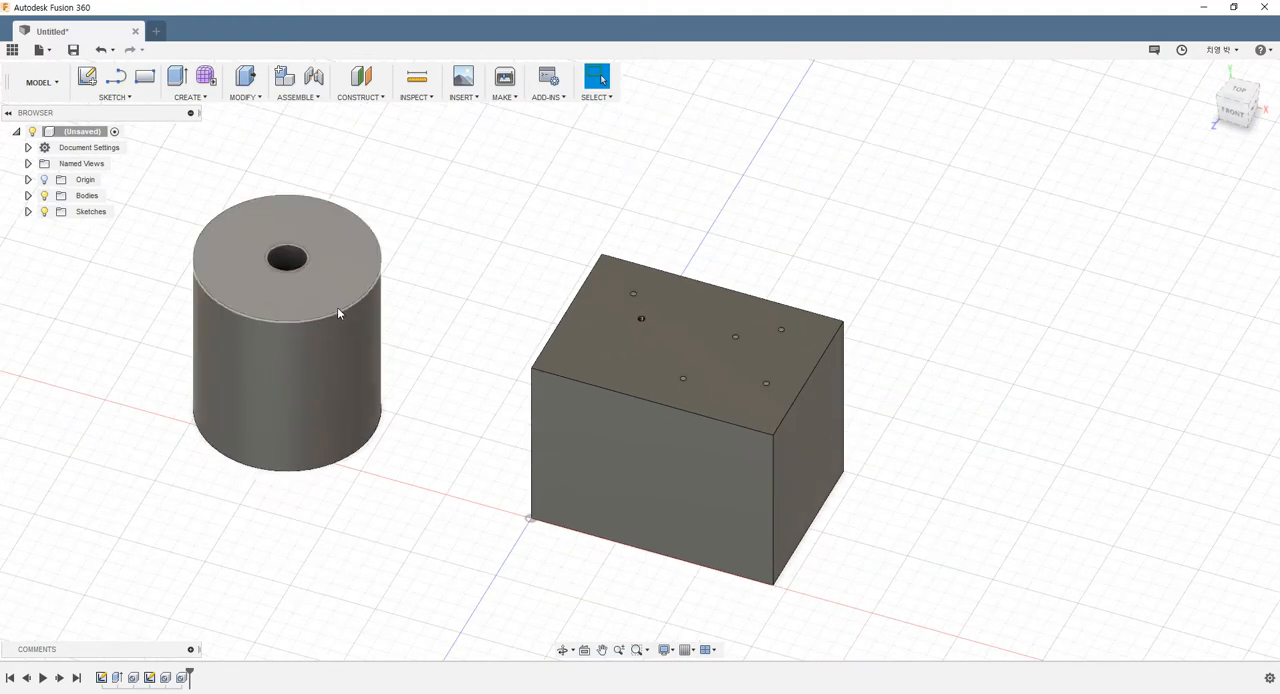
scroll(337, 307, up, 3)
shift+middle_drag(403, 249, 446, 285)
scroll(375, 397, down, 4)
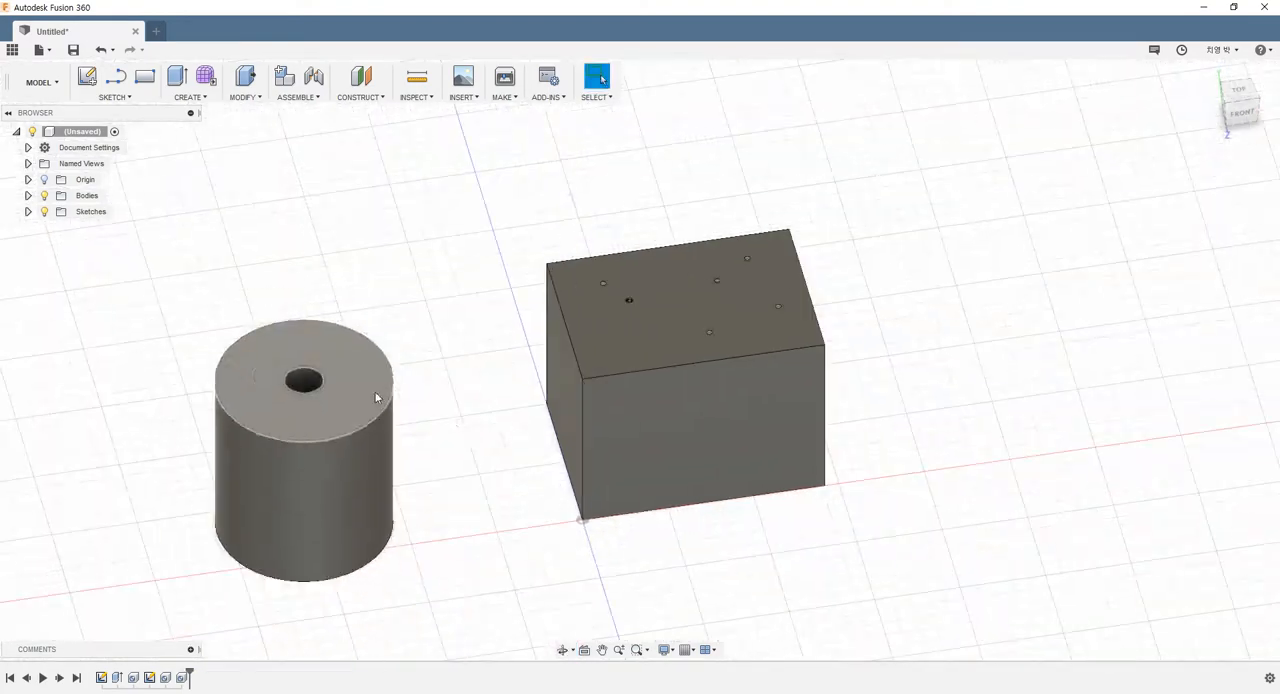
Start a thread on the cylinder's outer cylindrical face
scroll(455, 505, up, 2)
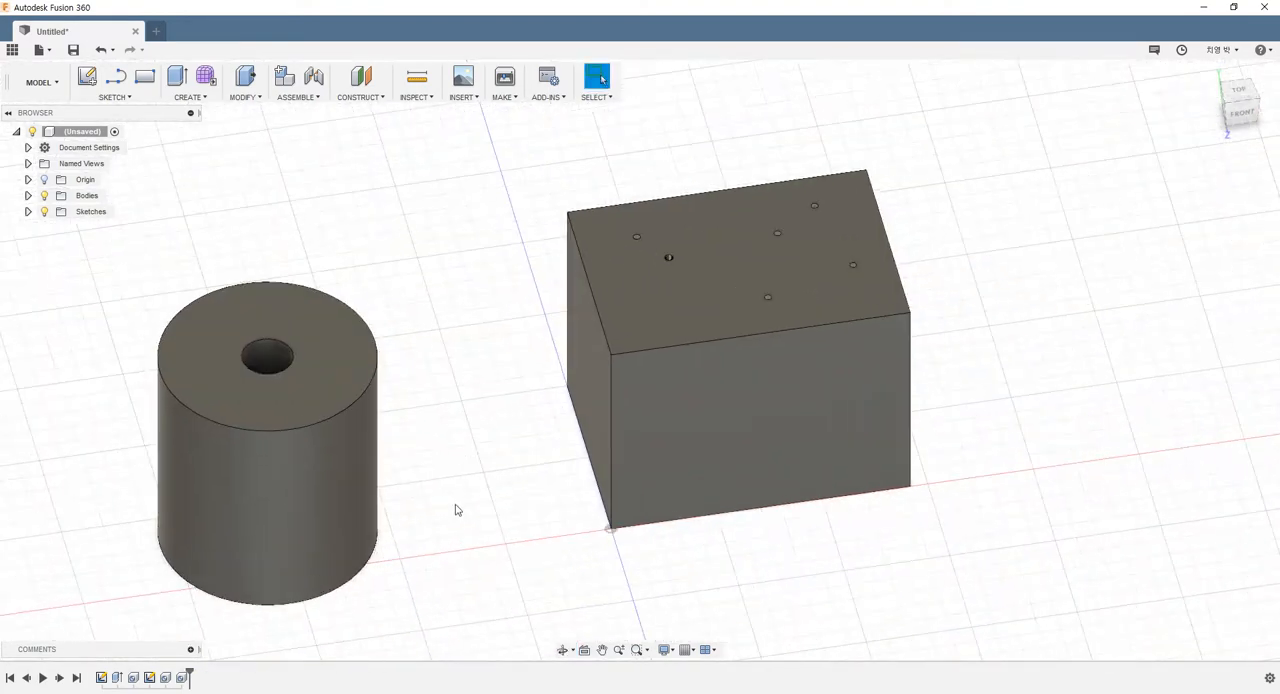
click(199, 100)
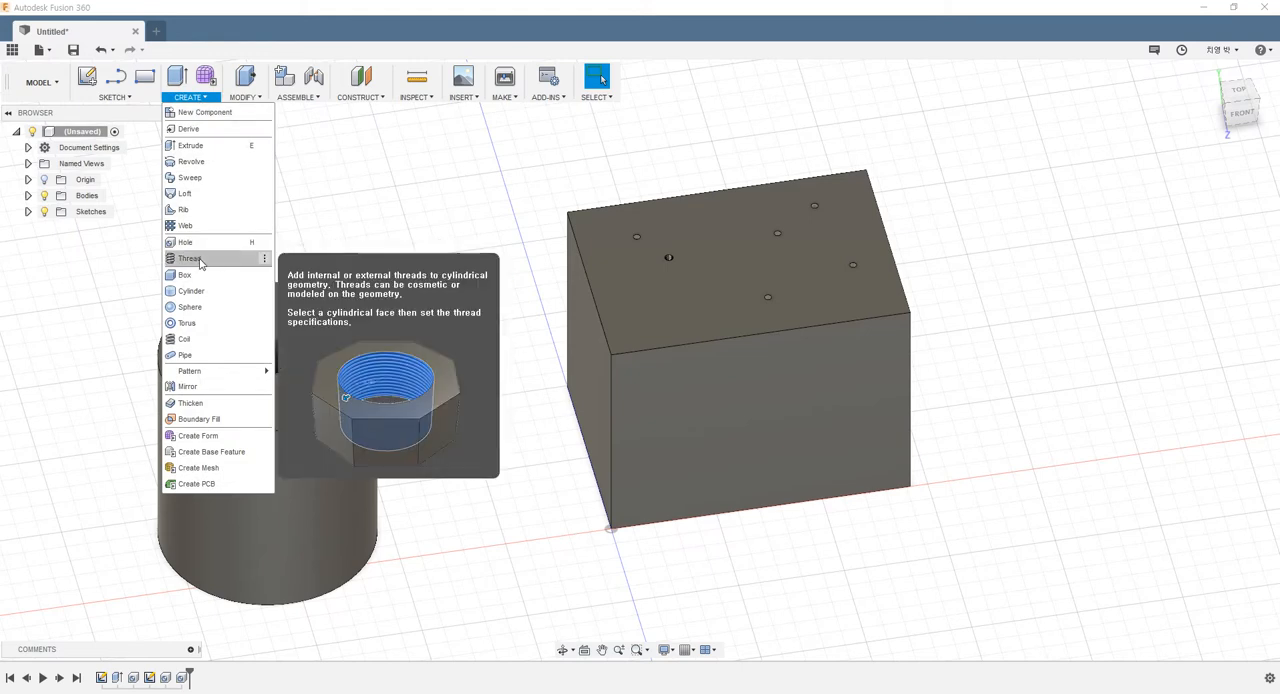
click(190, 259)
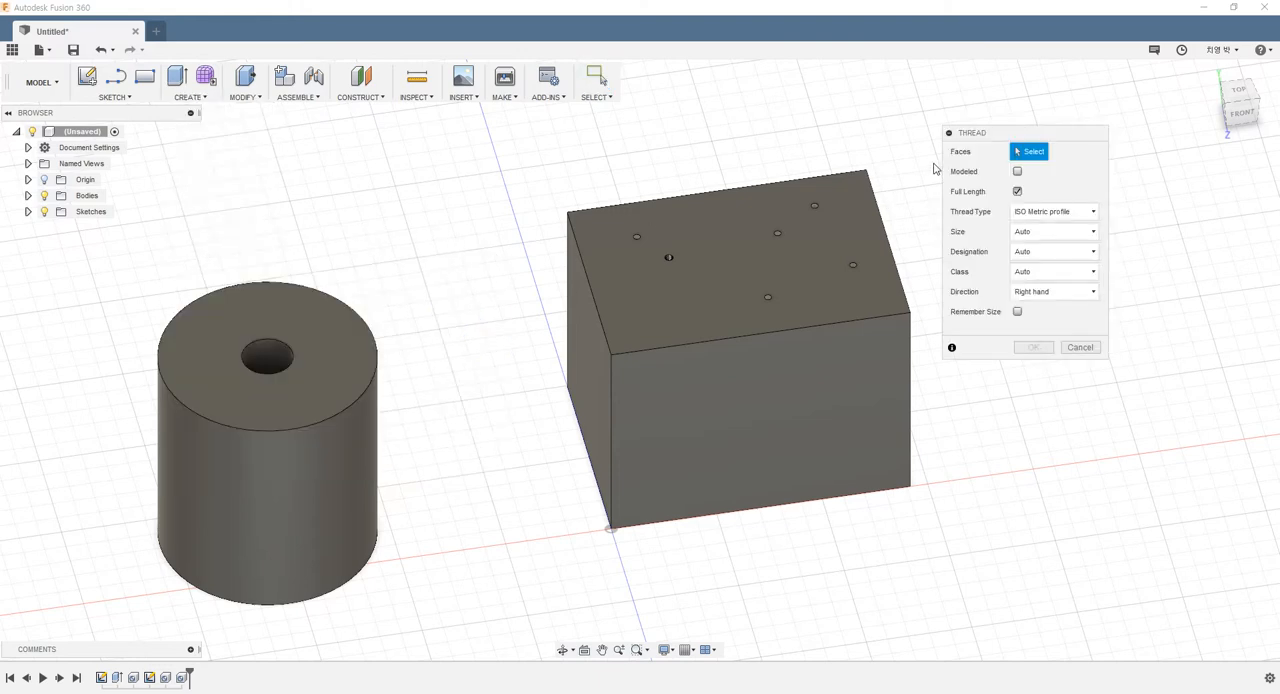
scroll(400, 405, down, 4)
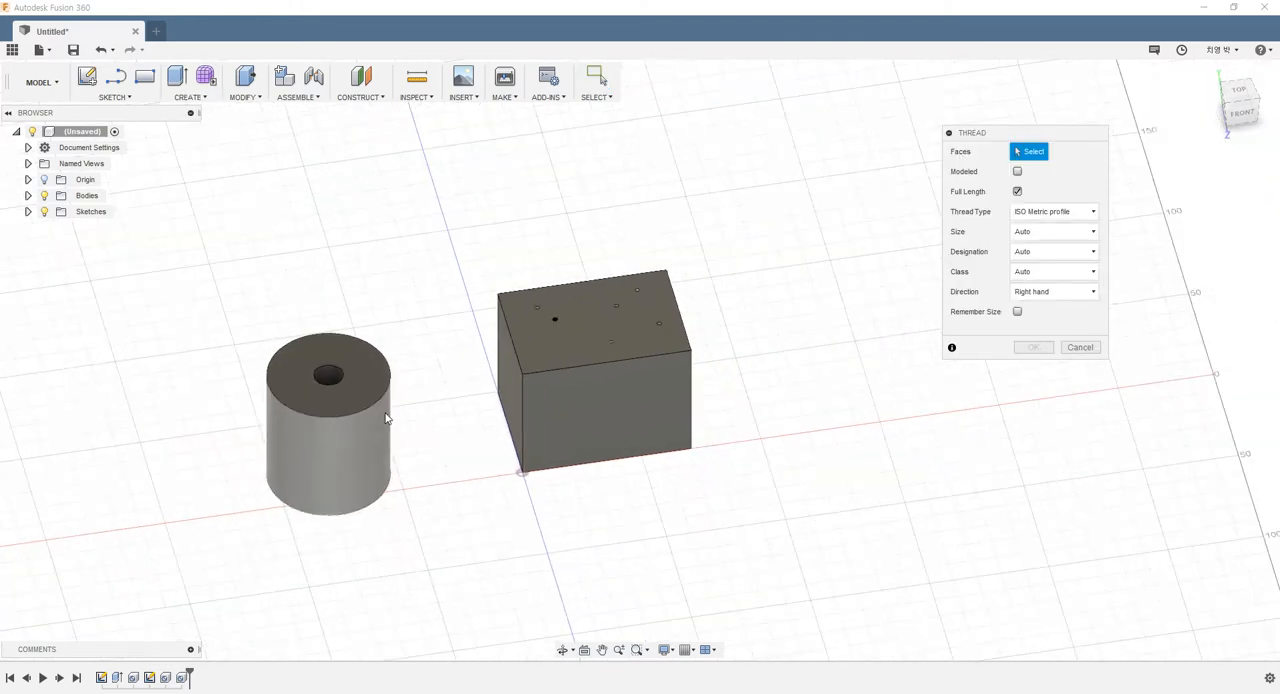
scroll(371, 422, up, 3)
middle_drag(382, 400, 432, 344)
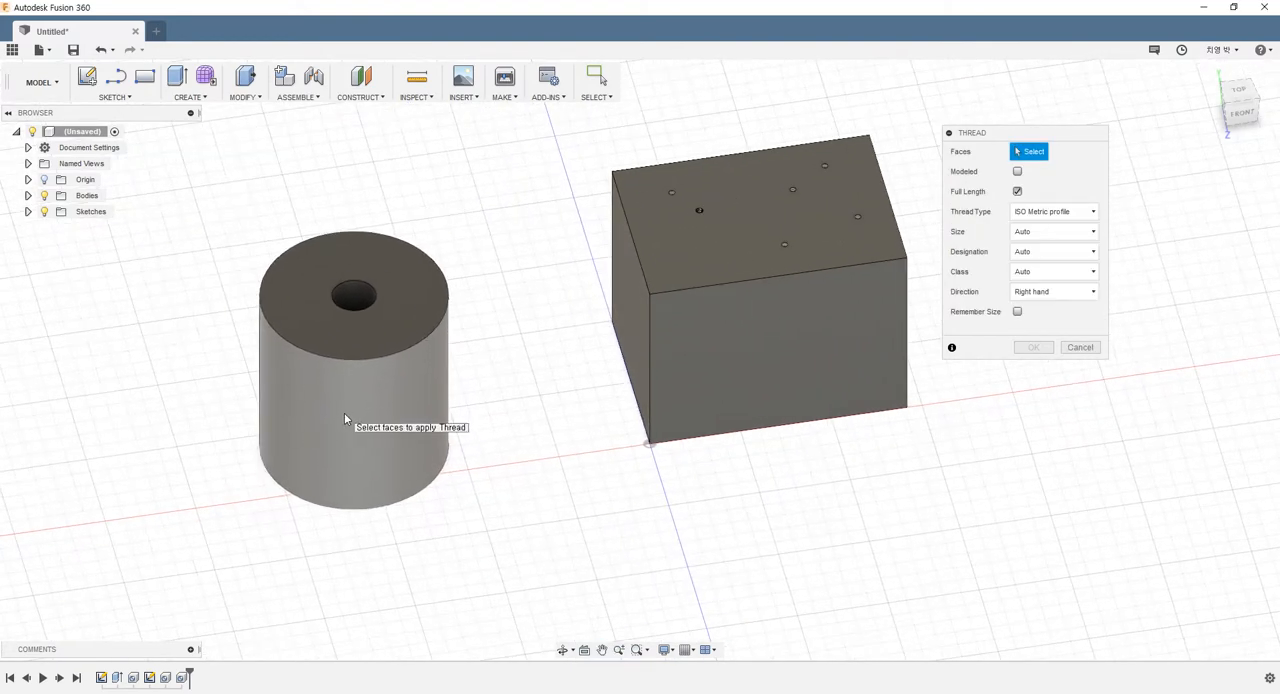
click(344, 413)
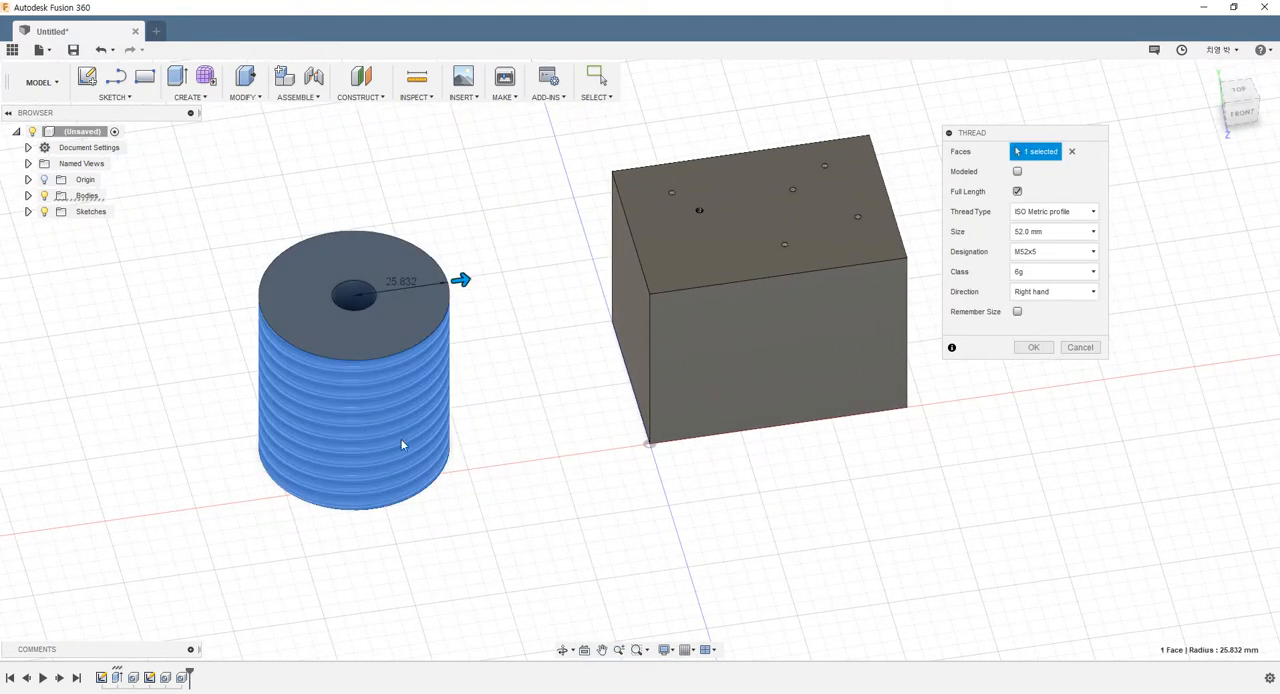
Preview the cylinder's thread as modeled geometry and switch the Modeled option back off
click(1017, 172)
scroll(311, 449, up, 3)
shift+middle_drag(311, 449, 241, 232)
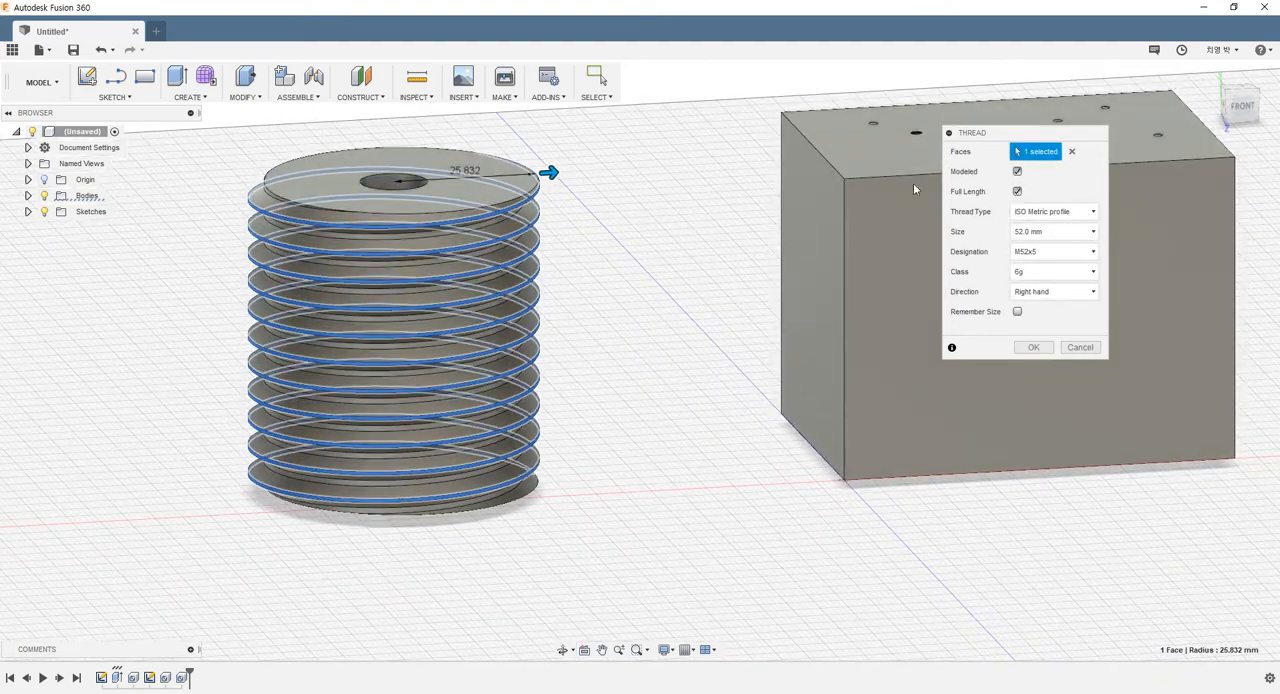
click(1017, 172)
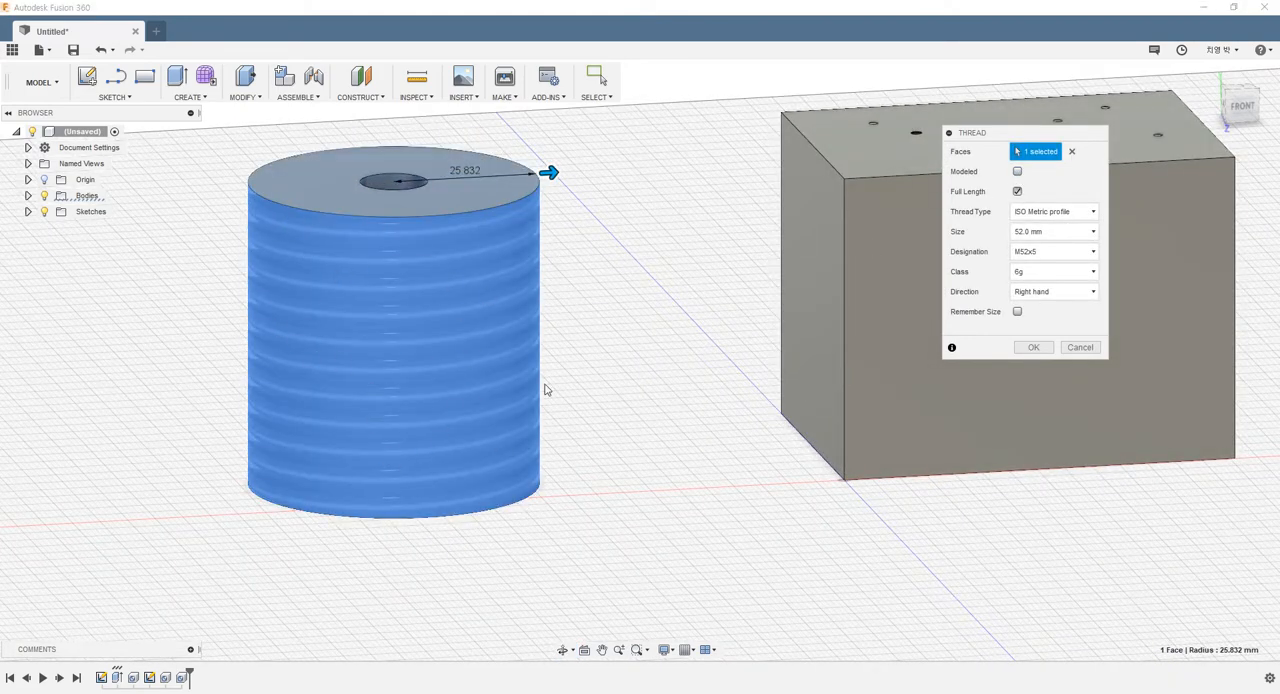
shift+middle_drag(674, 297, 600, 318)
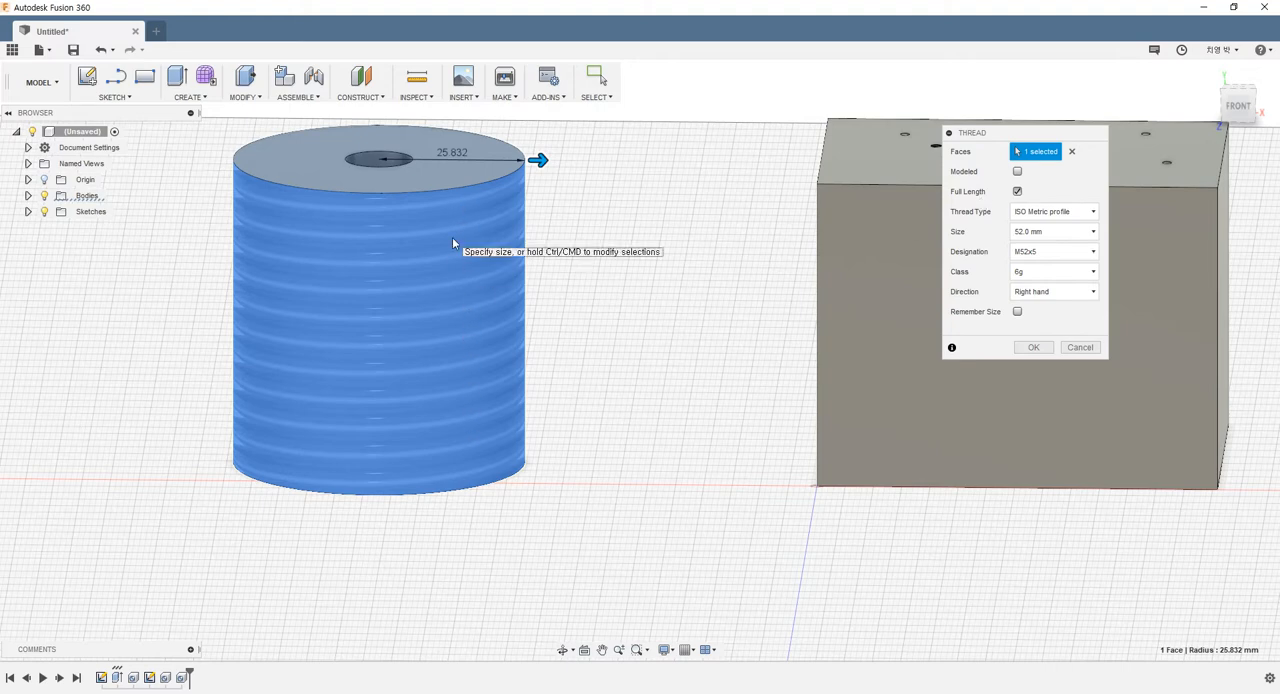
Turn off the thread's full length and set its length to 30 mm
click(1017, 191)
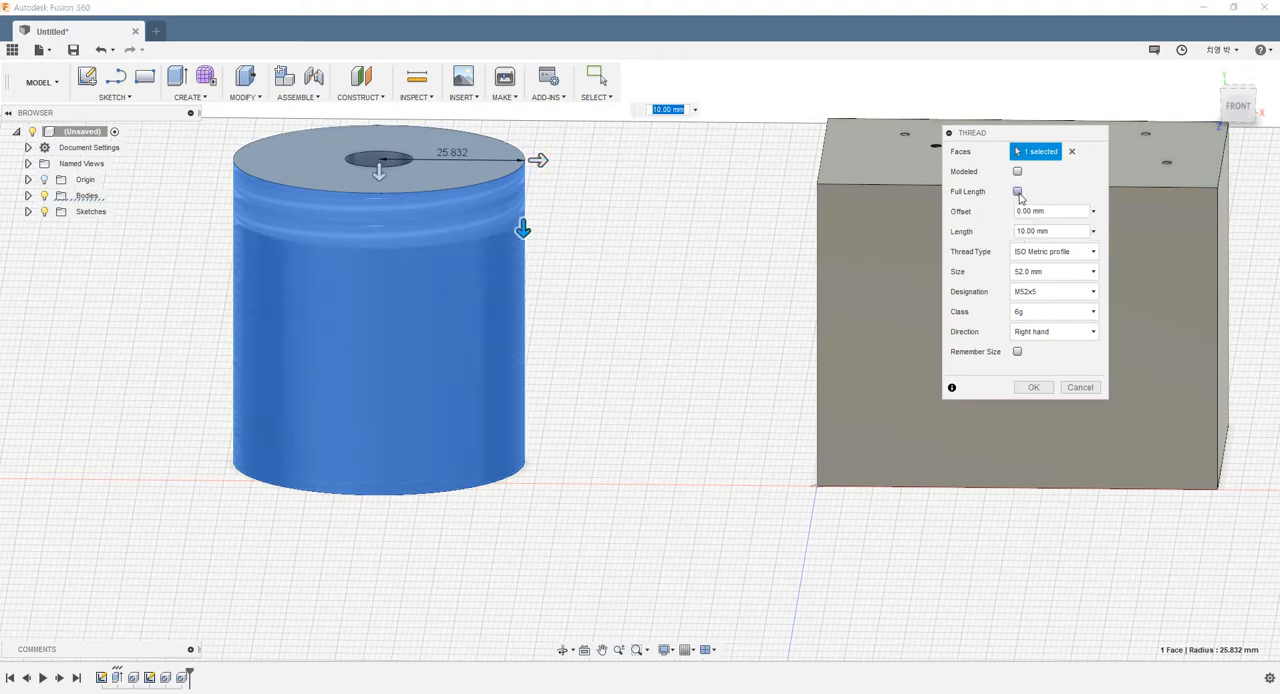
drag(526, 236, 528, 371)
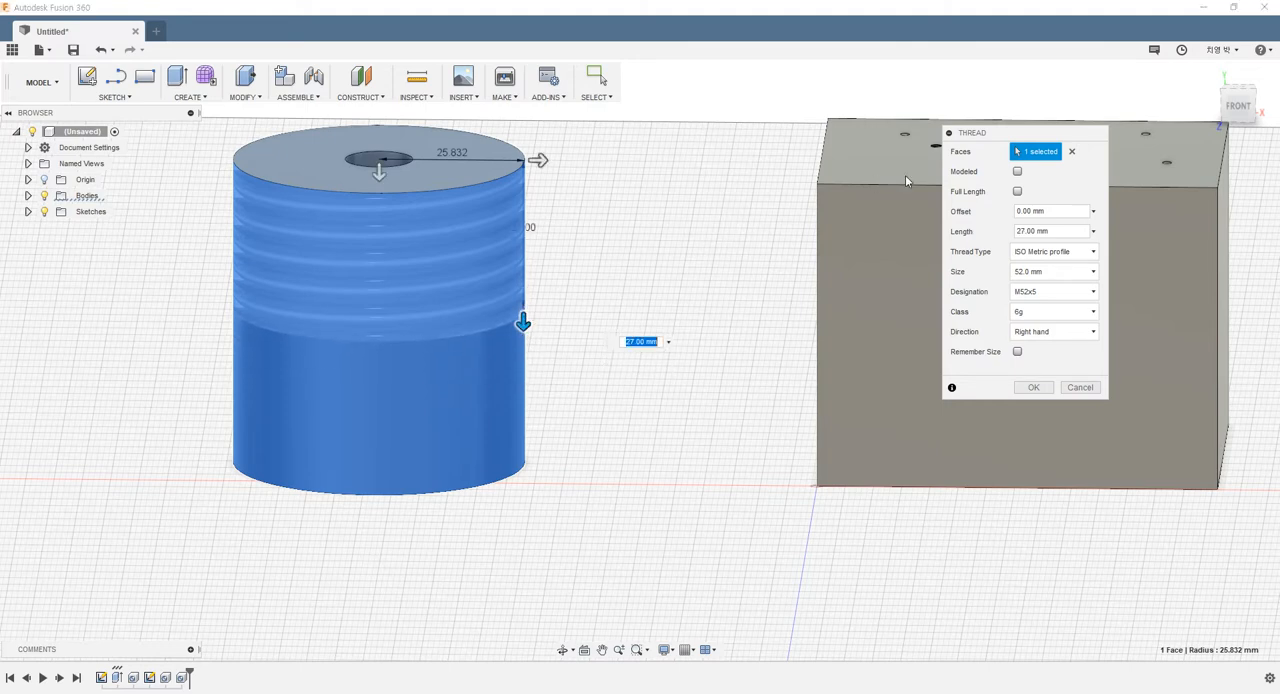
click(1065, 231)
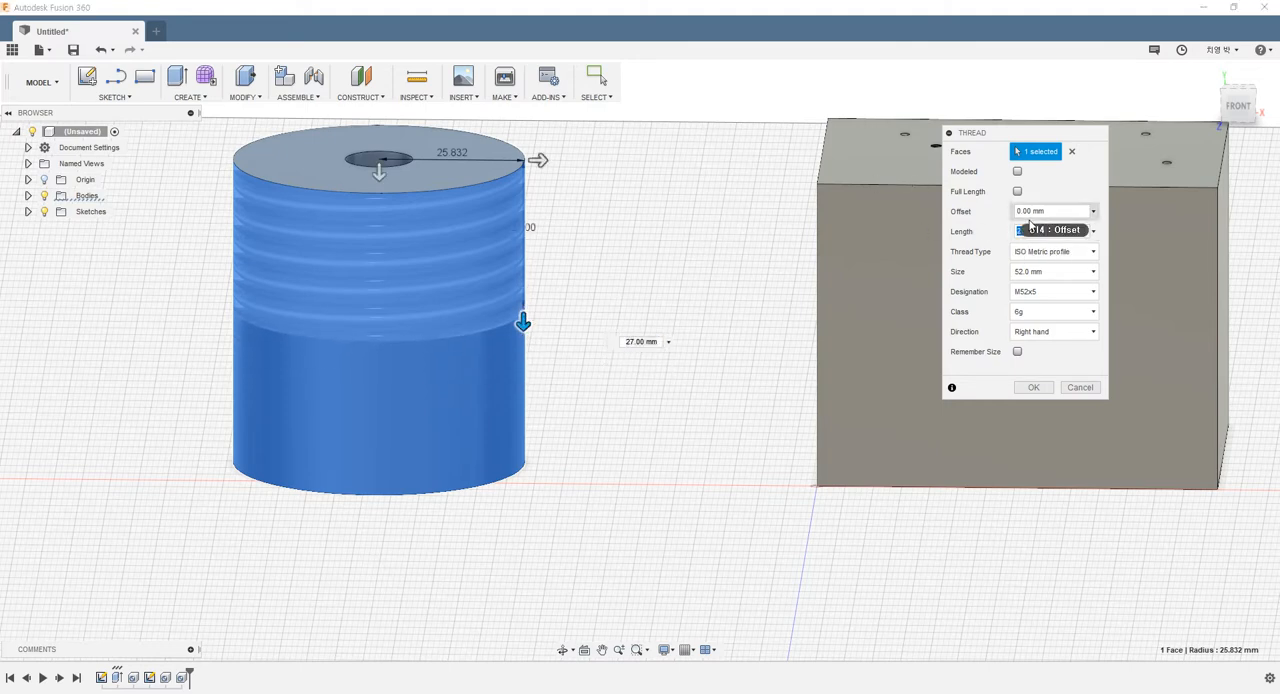
text(30)
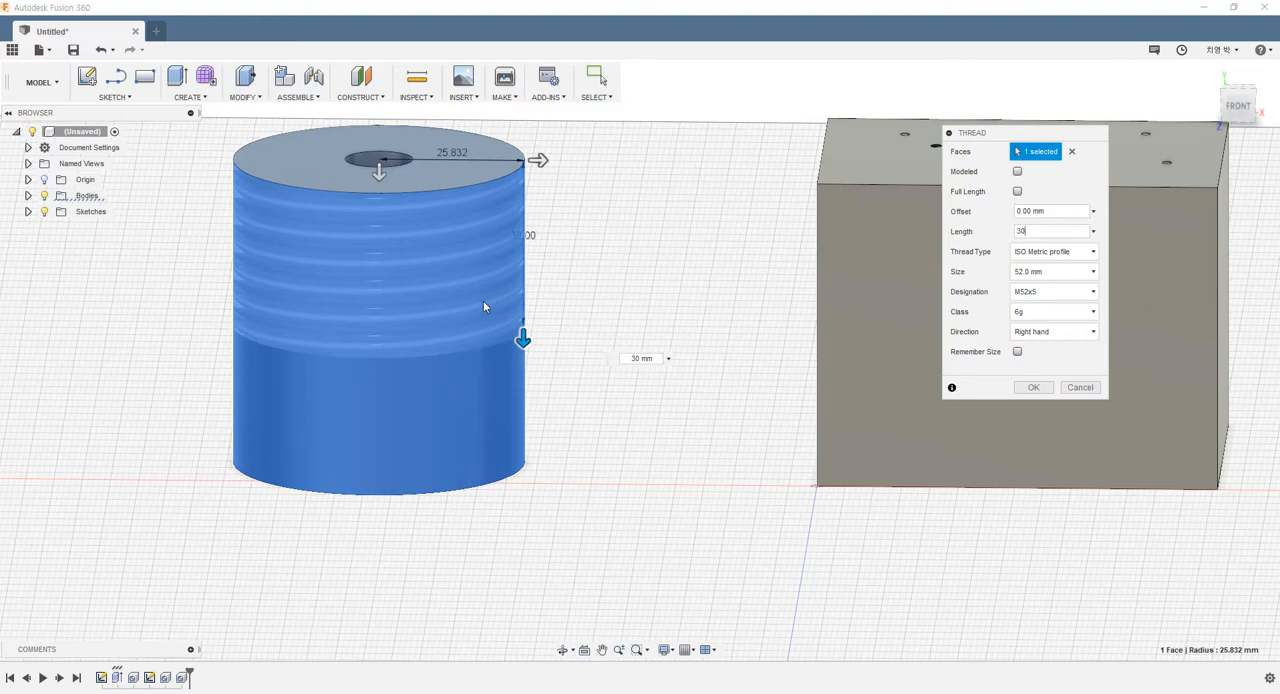
mouse_move(621, 269)
shift+middle_down()
mouse_move(626, 229)
mouse_move(626, 246)
mouse_move(677, 257)
mouse_move(622, 261)
mouse_move(623, 283)
shift+middle_up()
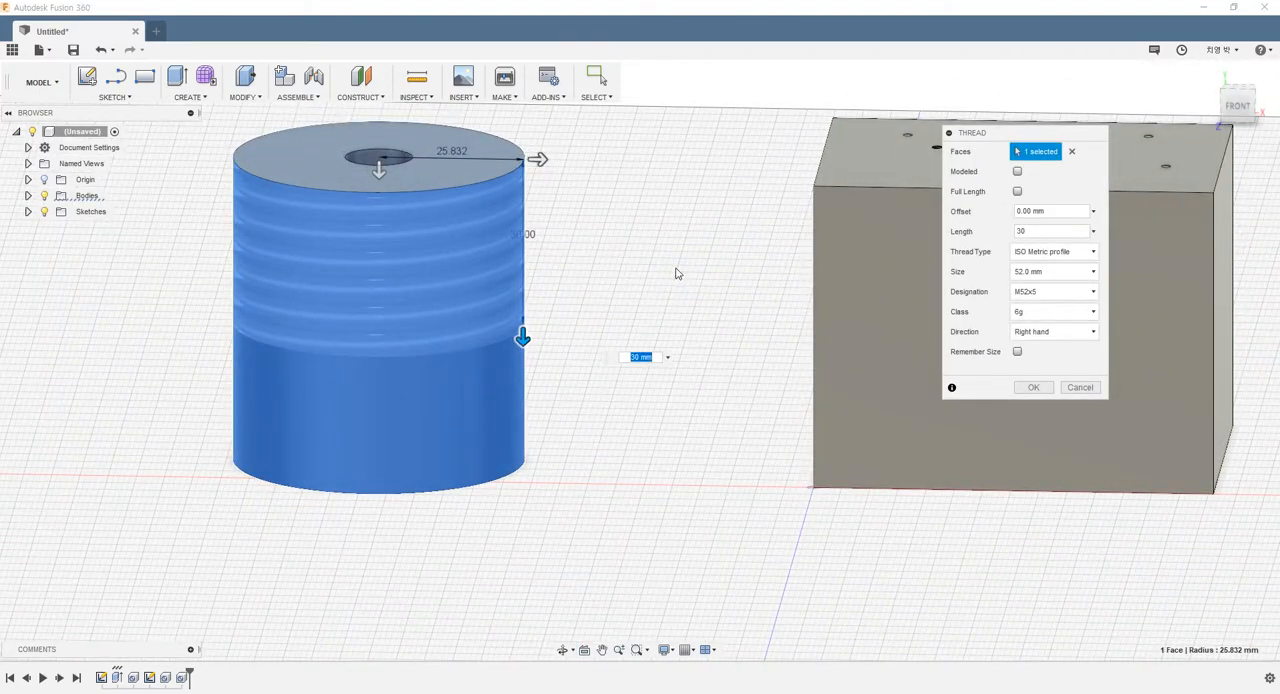
Set the thread type to ISO Pipe Threads with size 41.91 mm and designation G41.91x2.309
click(1030, 256)
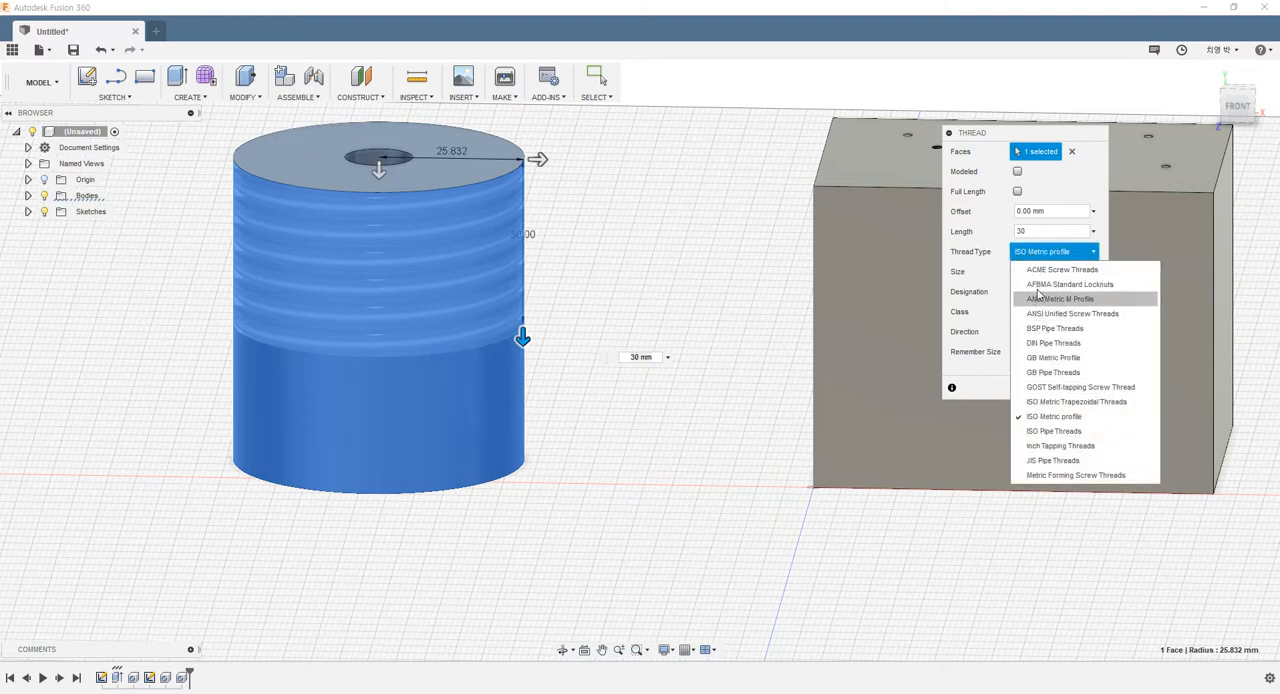
click(1049, 431)
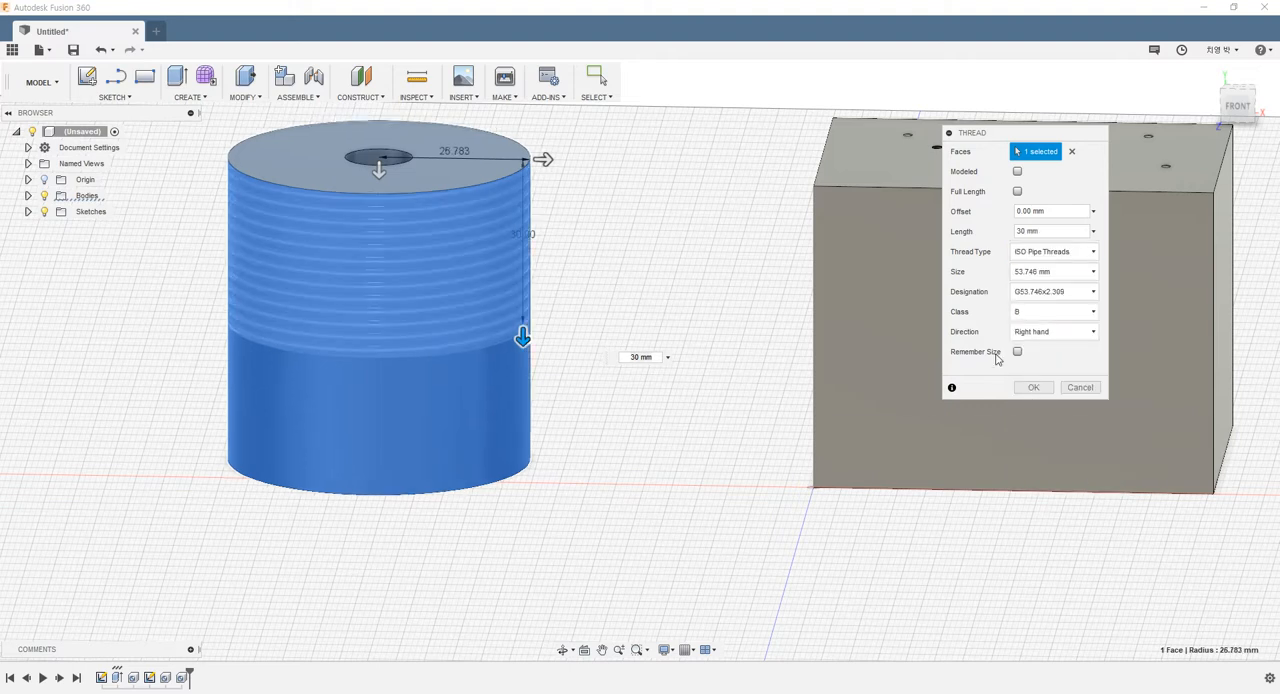
click(1032, 278)
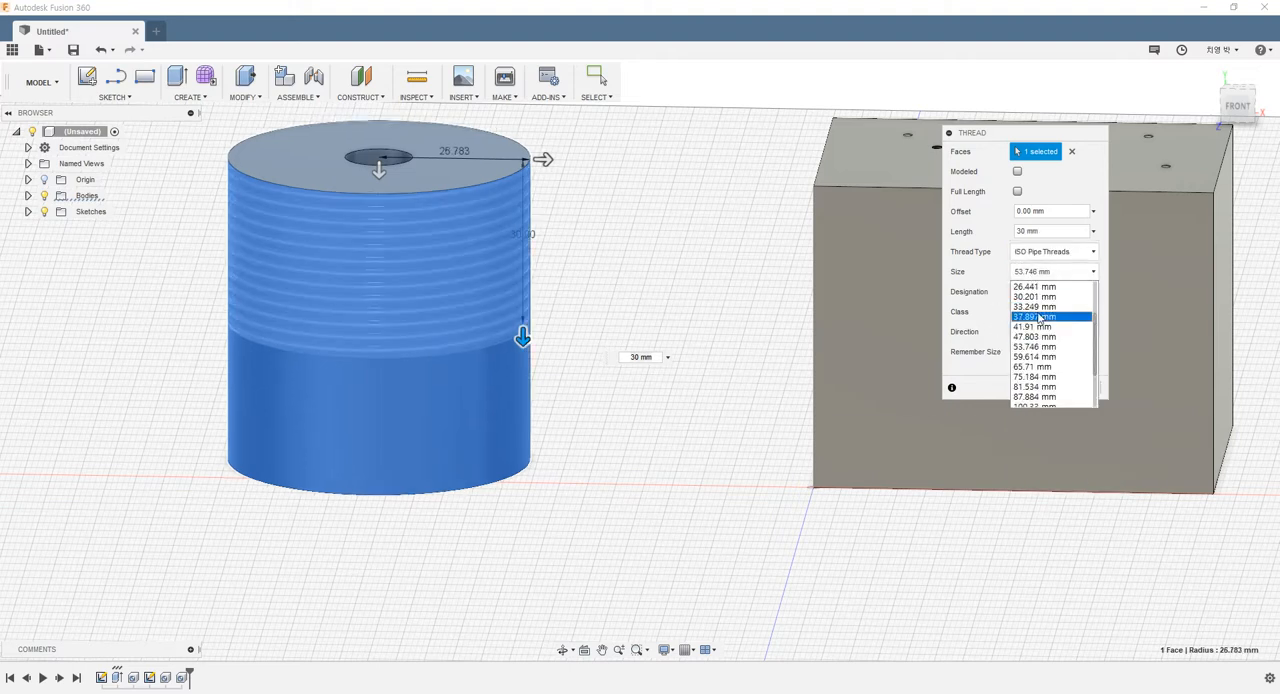
click(1036, 326)
click(1037, 299)
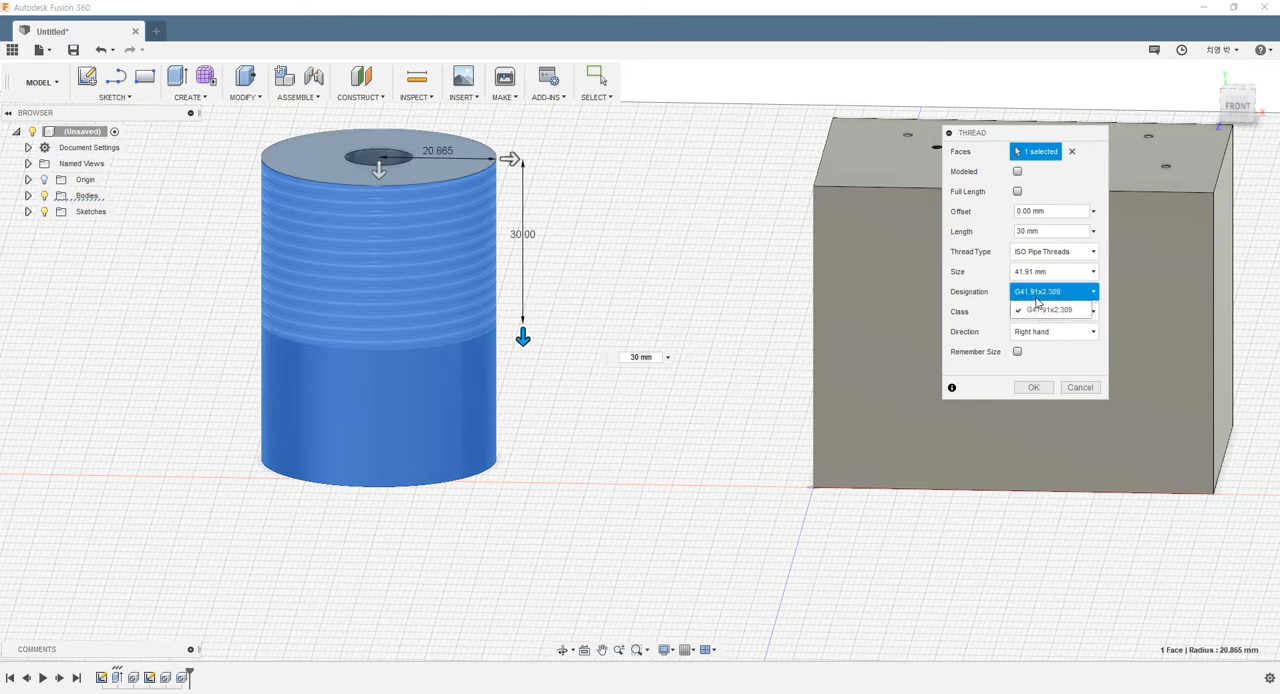
click(1050, 313)
Set the thread class to A, try the left-hand direction, return to right hand, and create the thread
click(1038, 316)
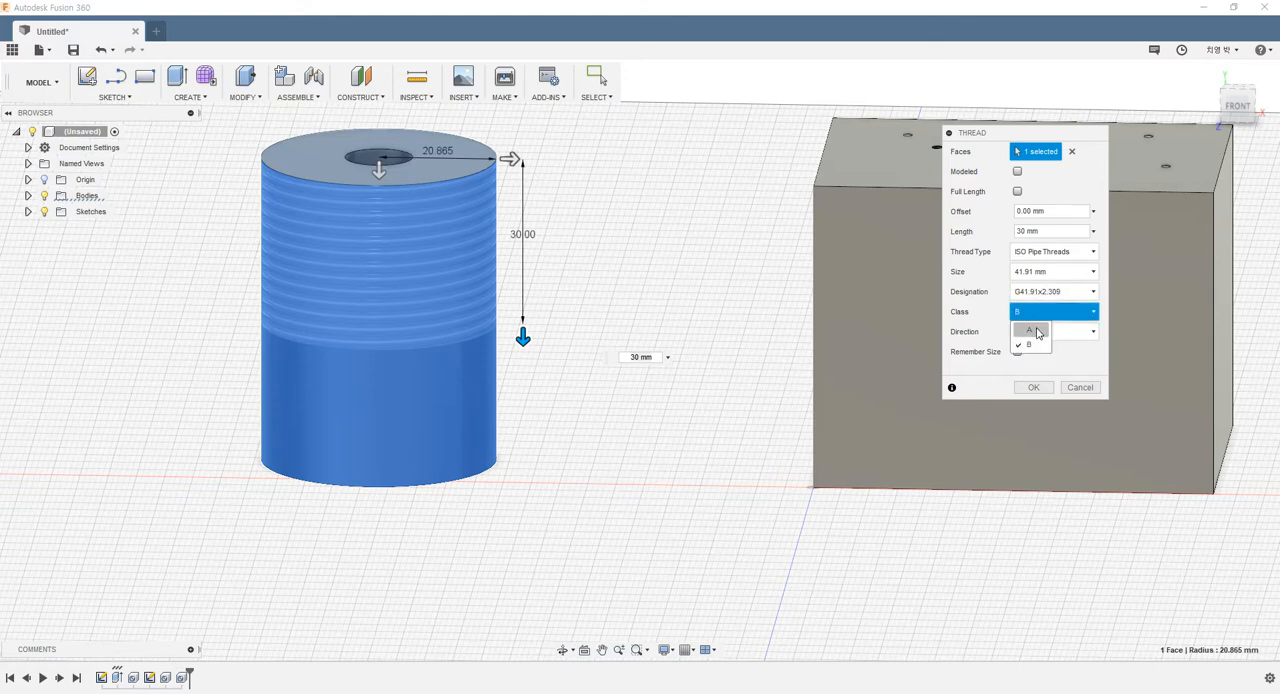
click(1036, 331)
click(1035, 331)
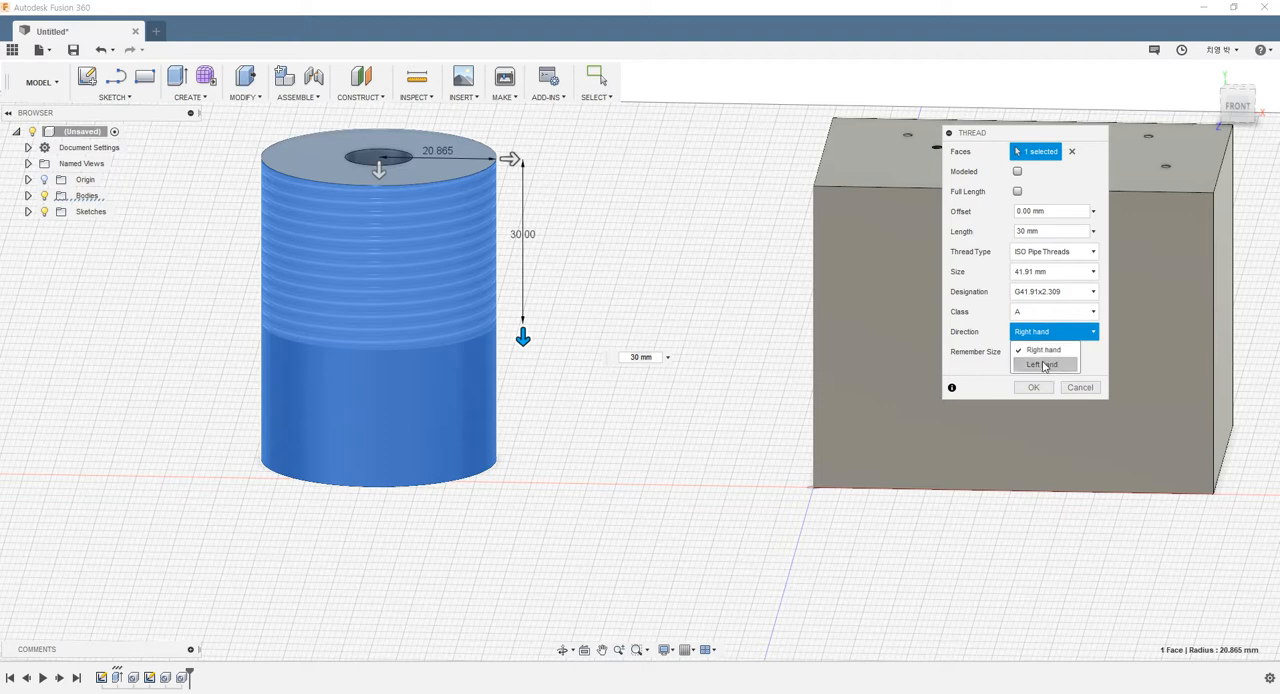
click(1042, 364)
click(1050, 331)
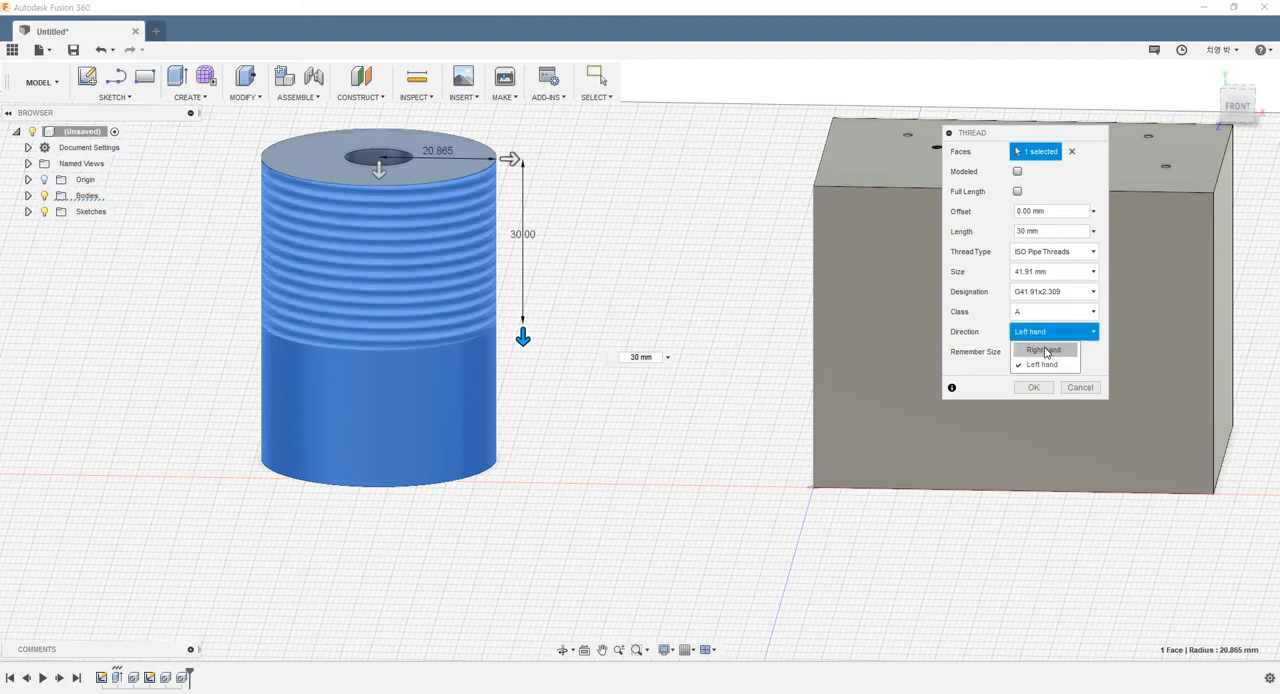
click(1043, 349)
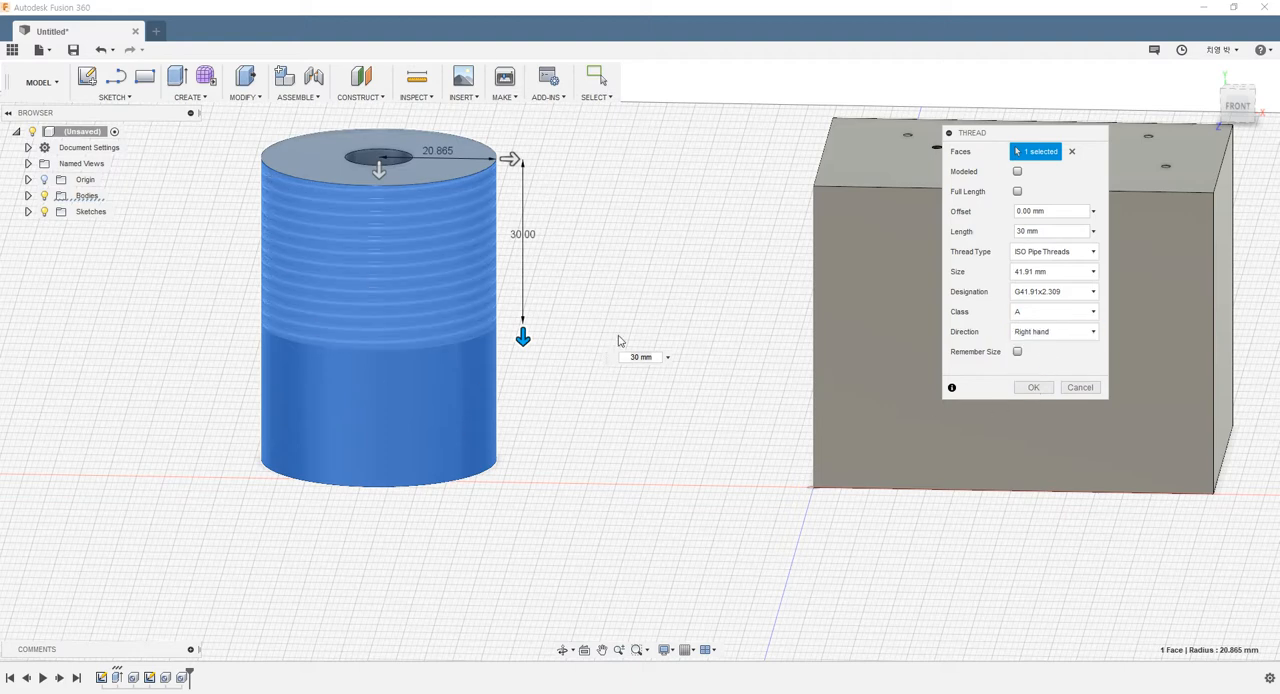
click(1036, 389)
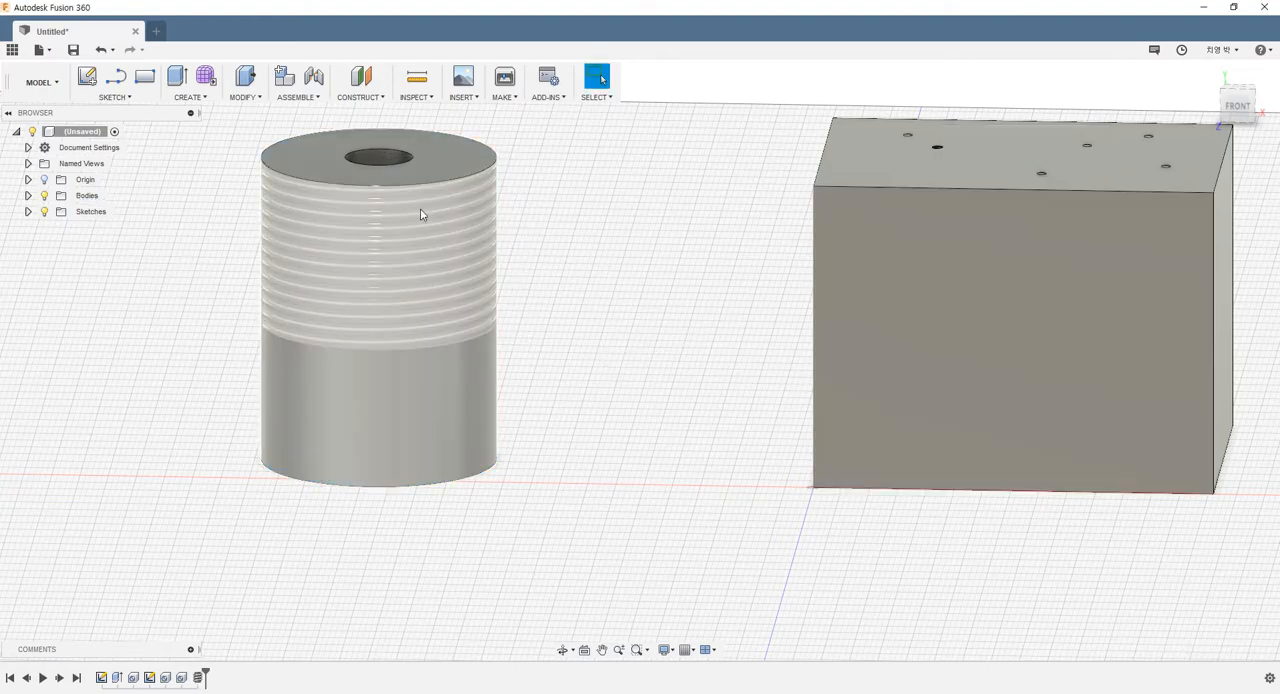
Examine the threaded cylinder and the box from several angles and distances
shift+middle_drag(421, 210, 405, 257)
scroll(405, 257, down, 1)
scroll(224, 228, up, 4)
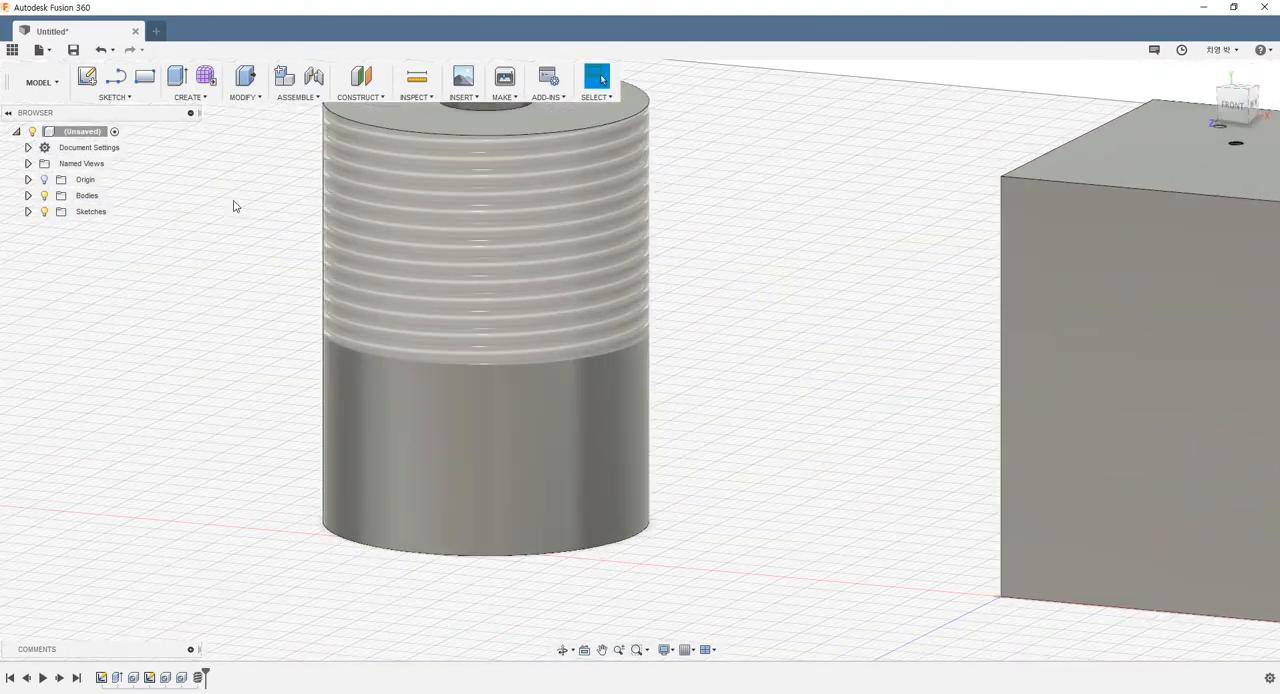
mouse_move(253, 199)
shift+middle_down()
mouse_move(280, 180)
mouse_move(285, 191)
mouse_move(273, 190)
shift+middle_up()
scroll(273, 190, down, 2)
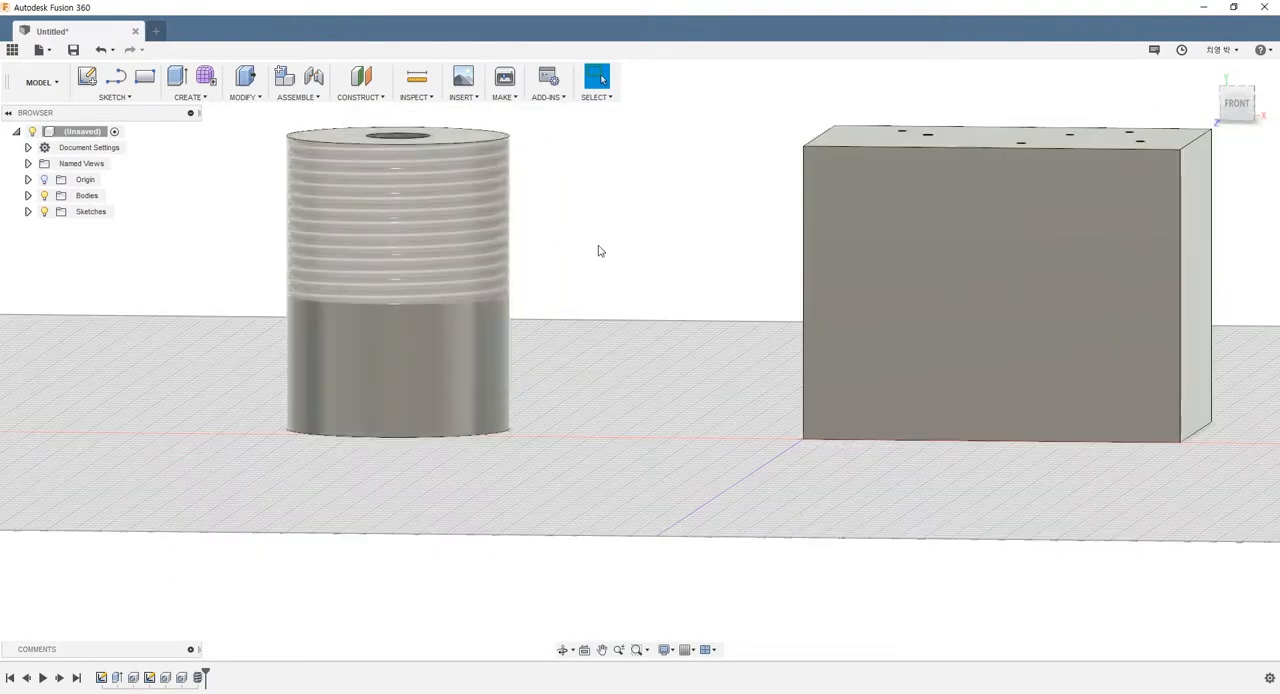
shift+middle_drag(598, 247, 606, 290)
scroll(622, 280, down, 3)
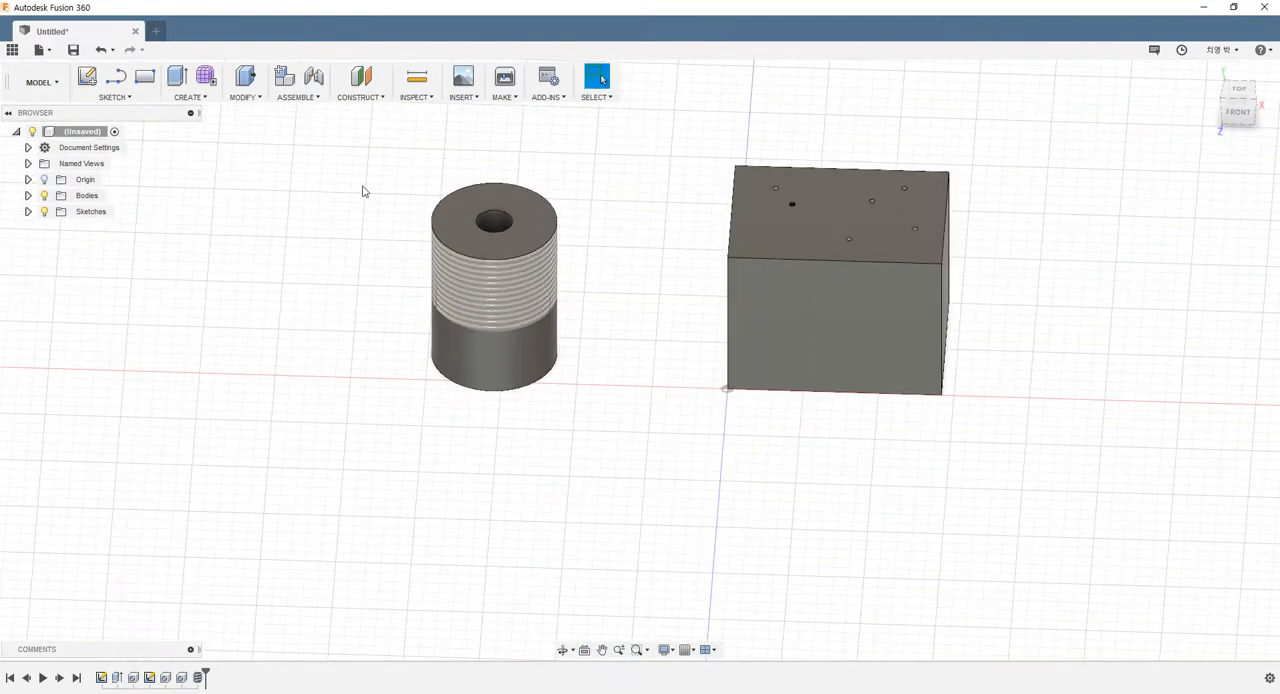
scroll(809, 160, down, 3)
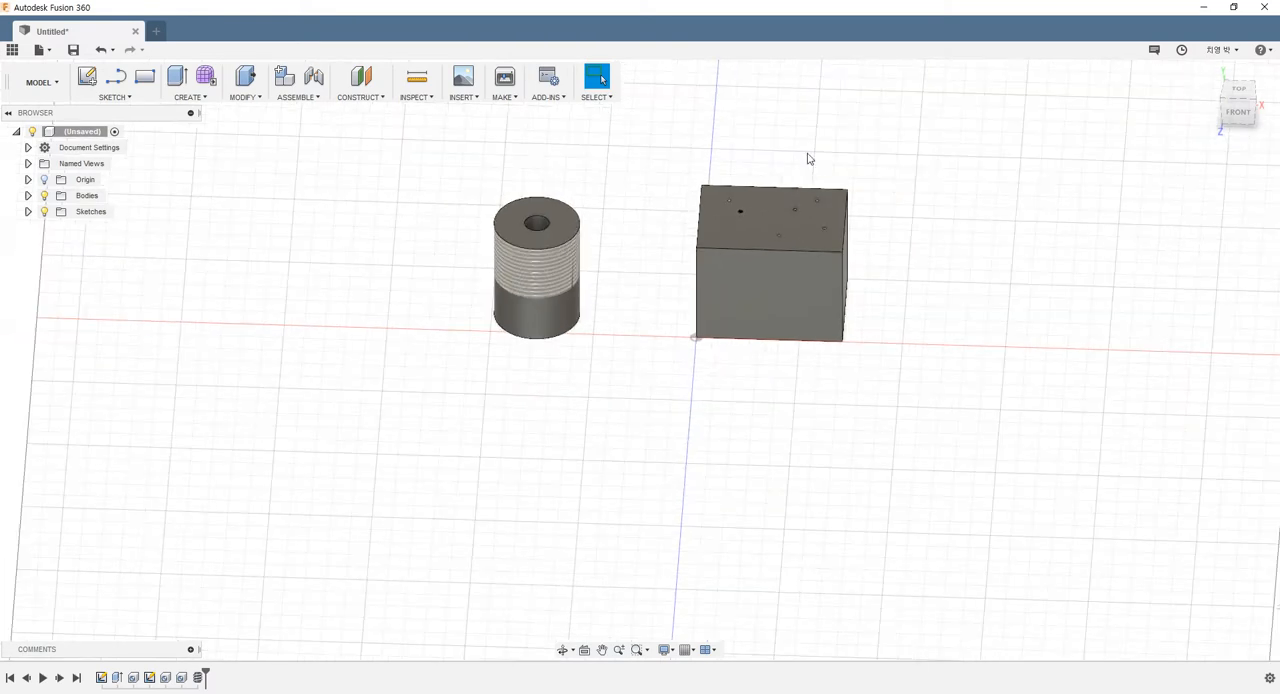
scroll(800, 154, up, 3)
scroll(800, 154, up, 2)
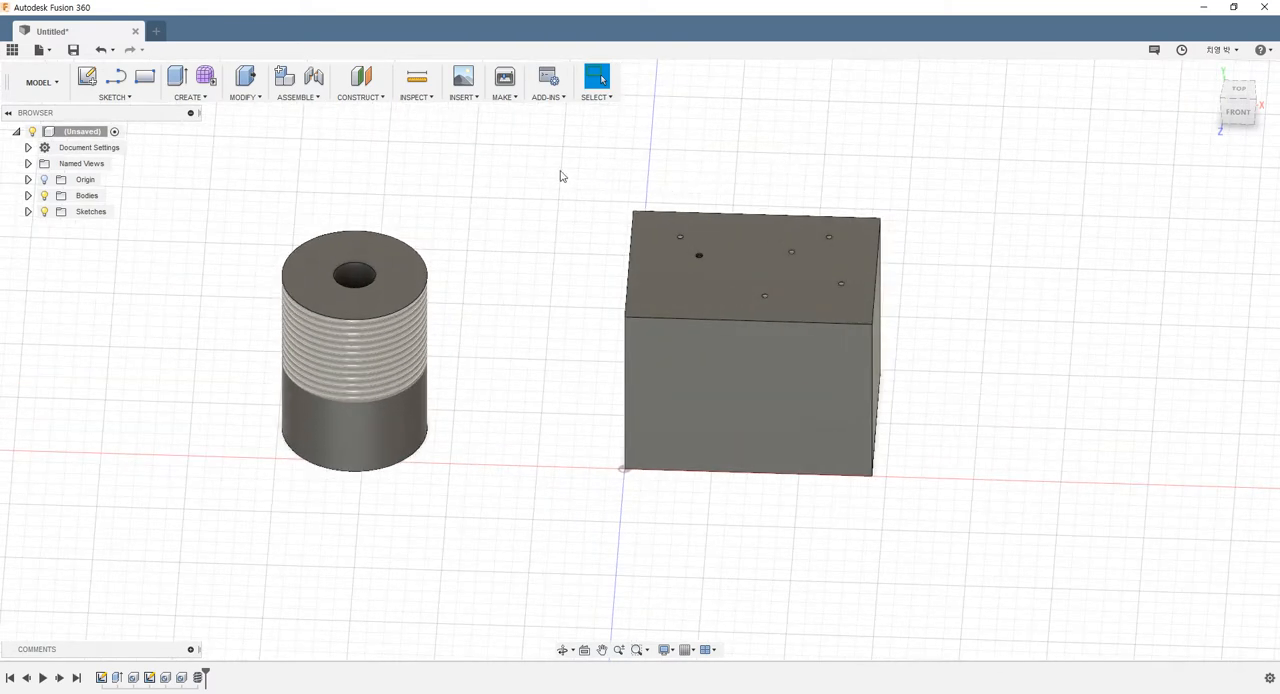
Create a new design and start a sketch on the horizontal origin plane
click(40, 50)
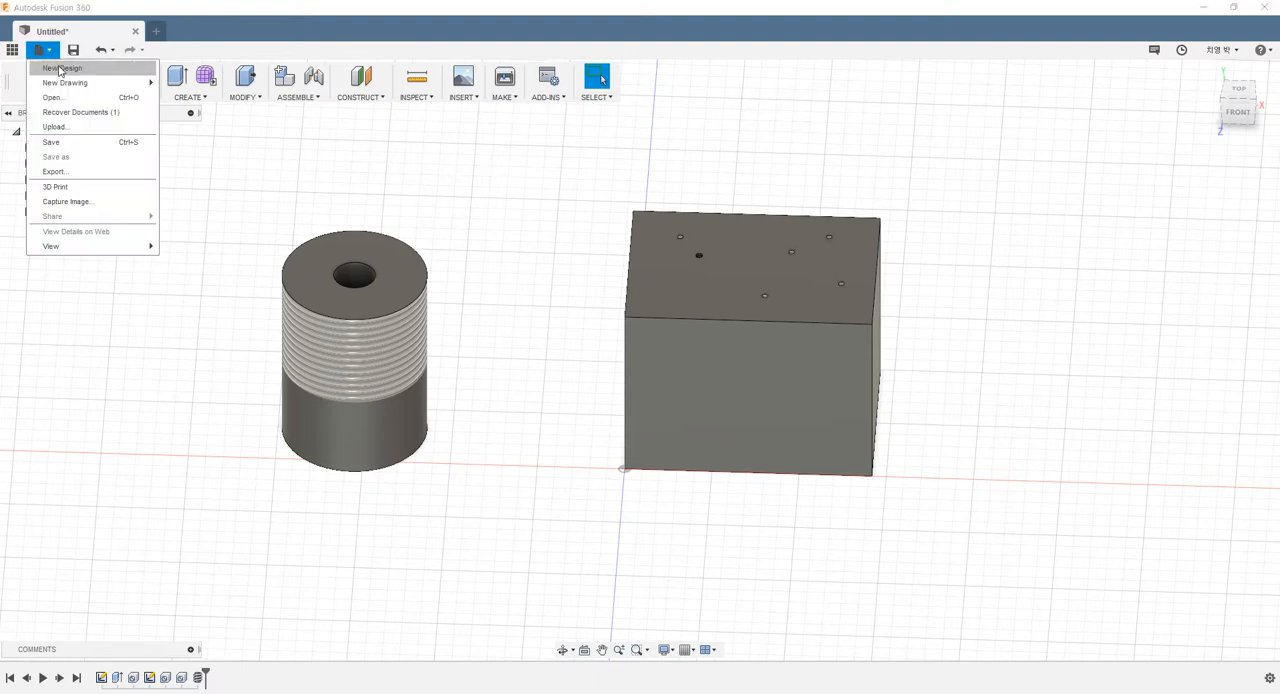
click(60, 68)
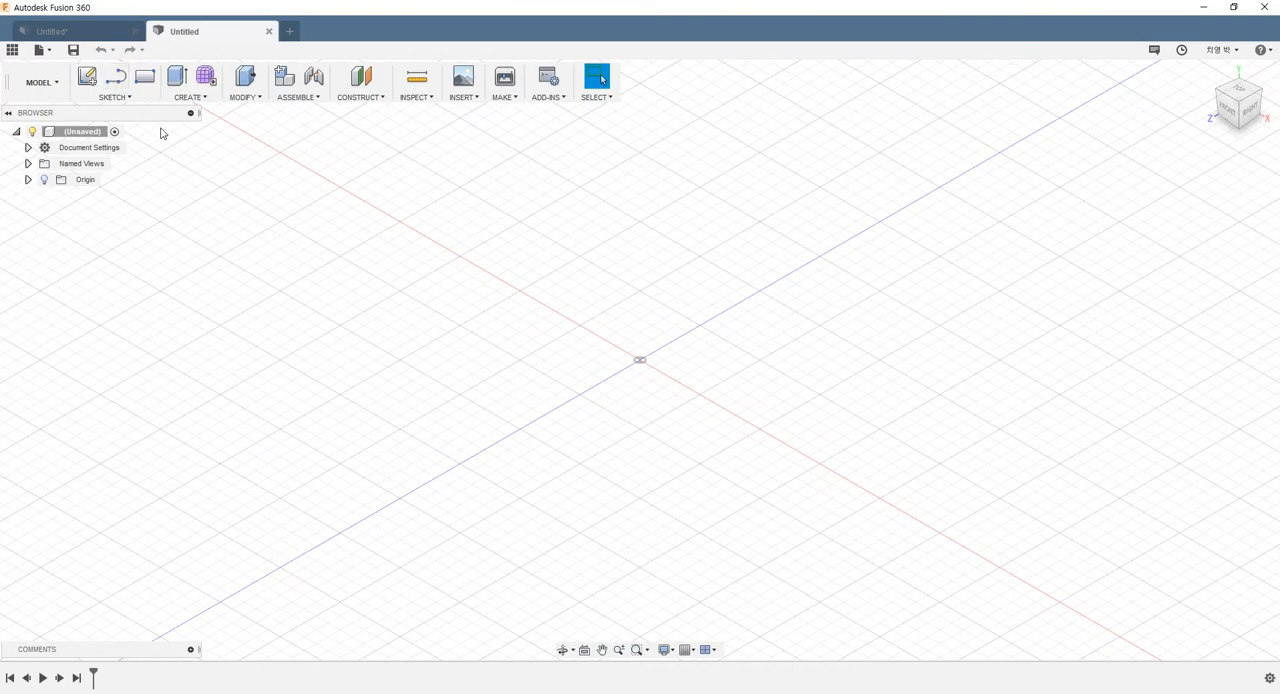
scroll(711, 311, up, 3)
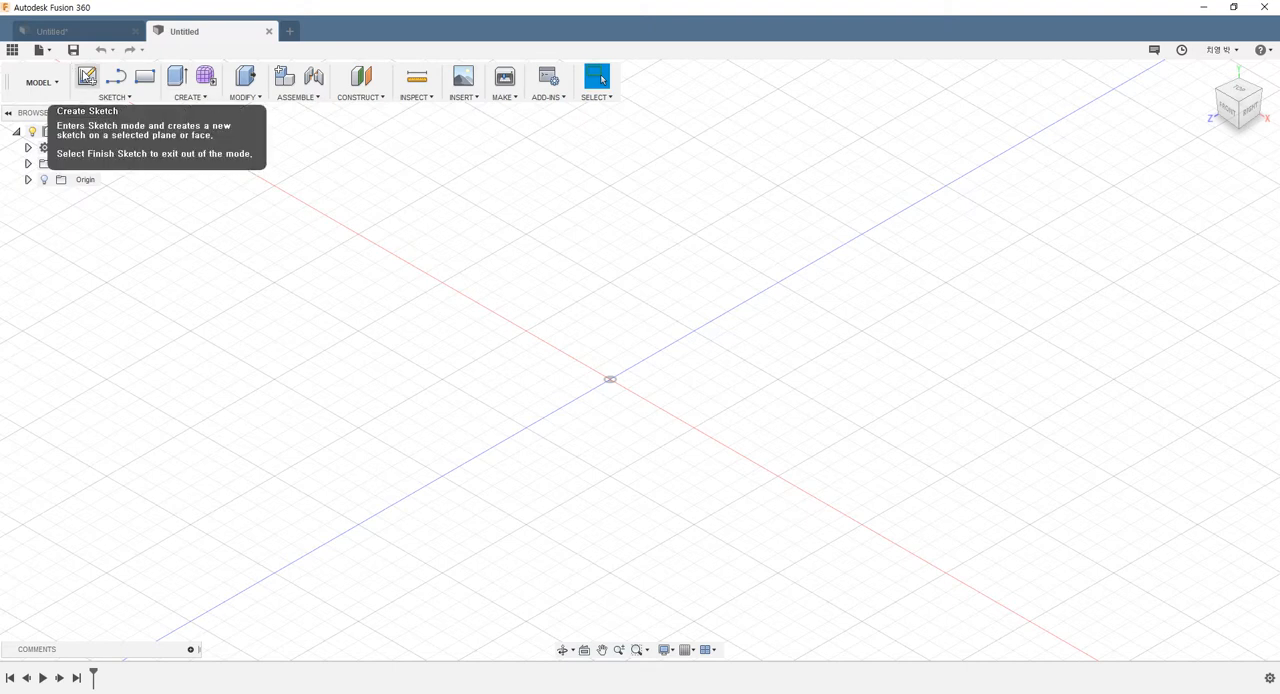
click(87, 78)
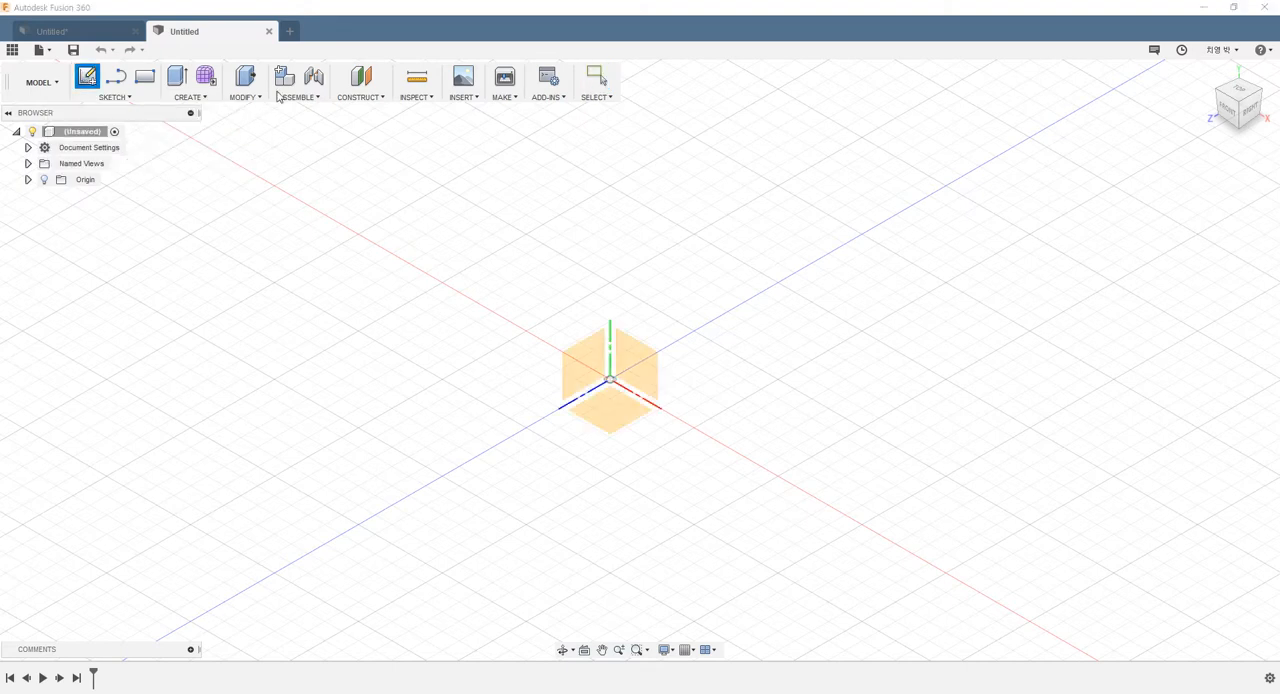
click(611, 418)
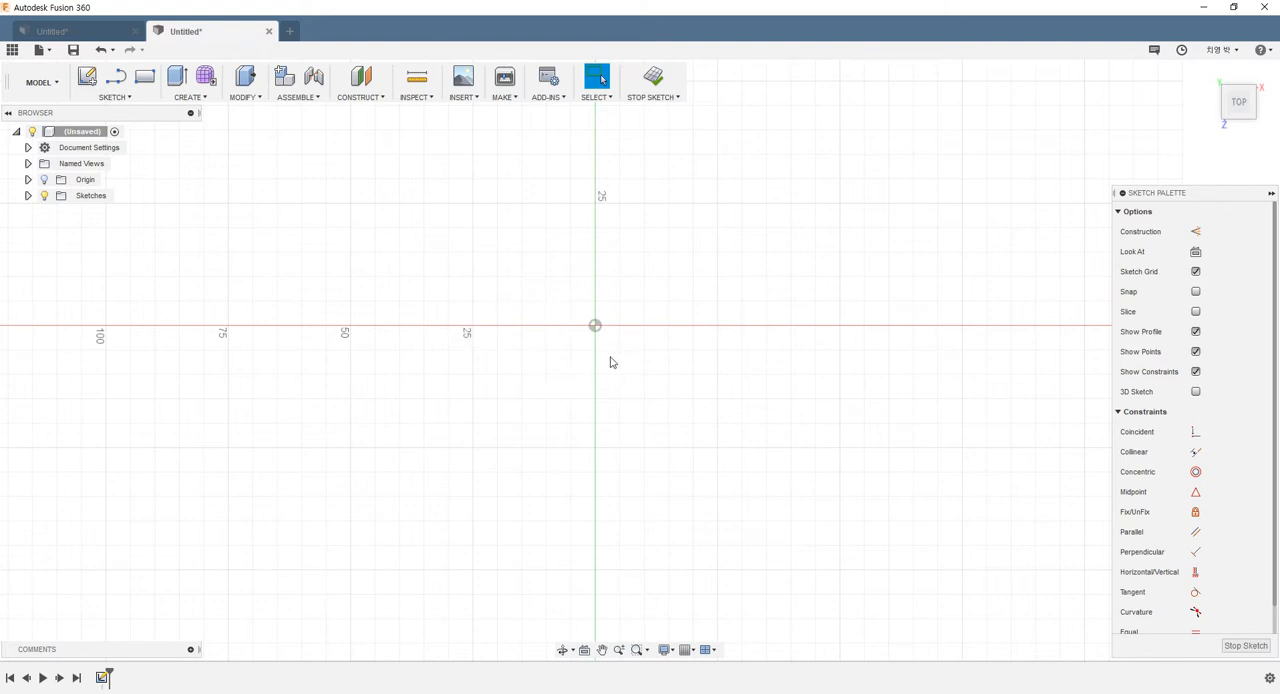
Sketch a center diameter circle about 27.7 mm across, centred on the origin
click(114, 97)
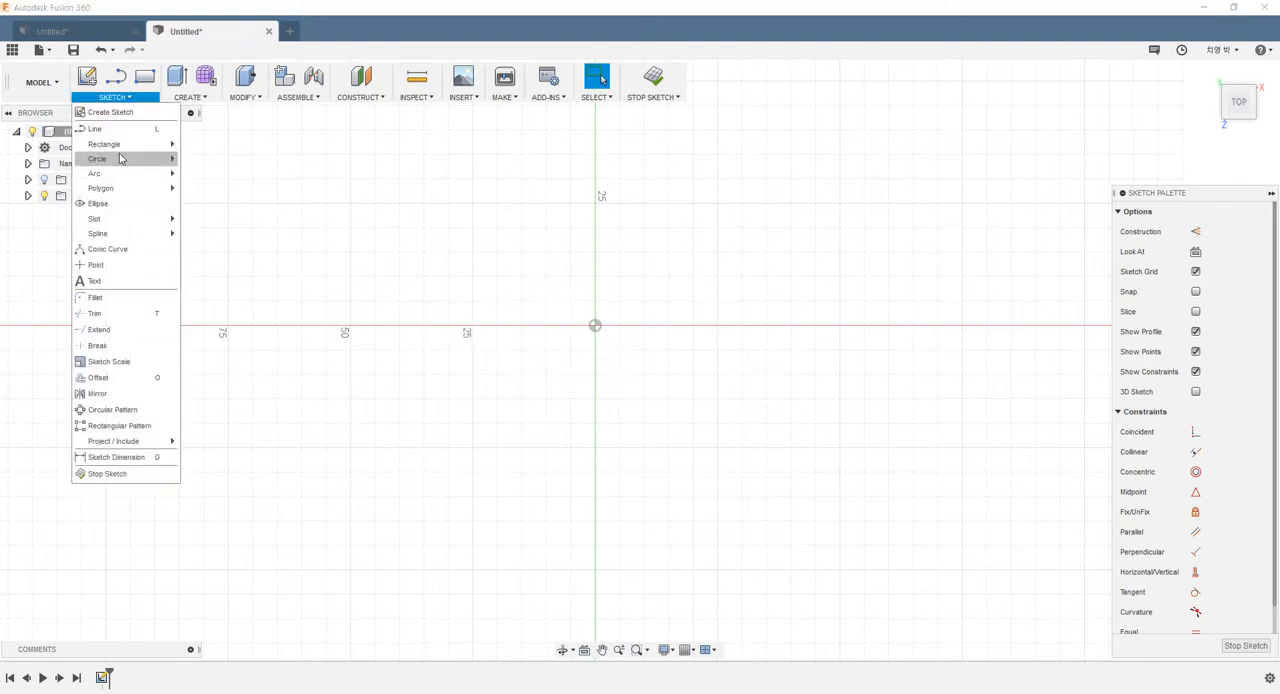
mouse_move(120, 160)
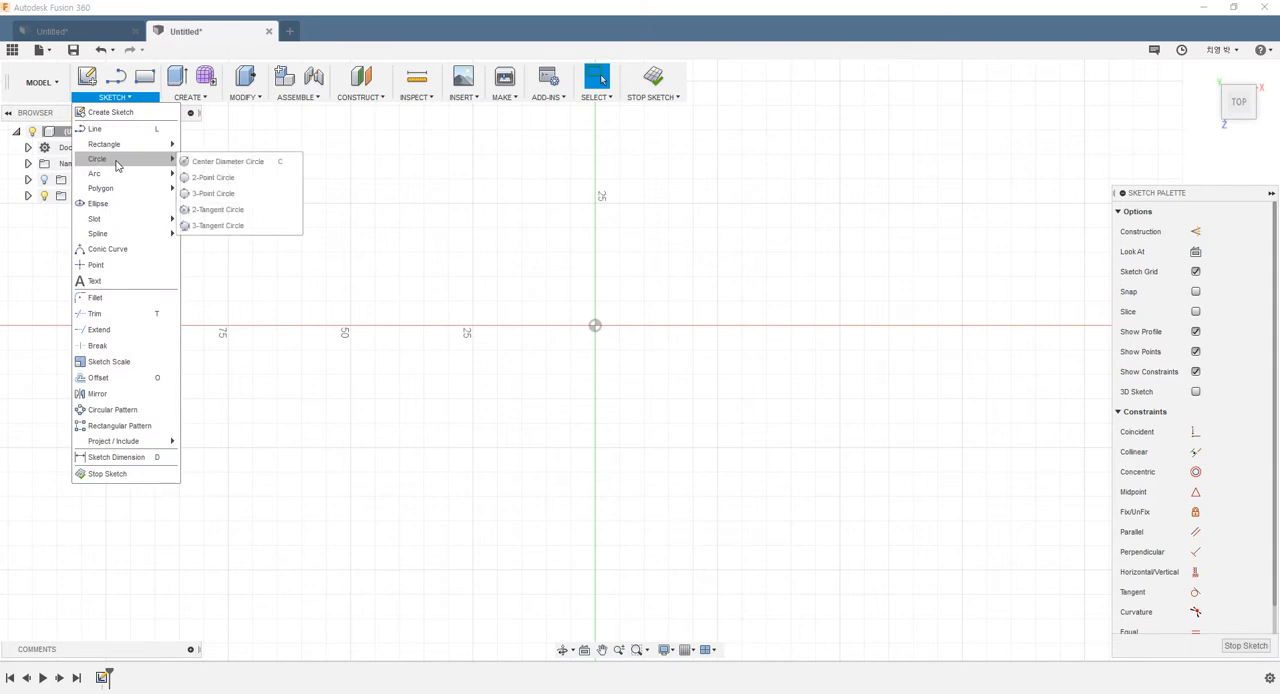
click(203, 162)
click(595, 325)
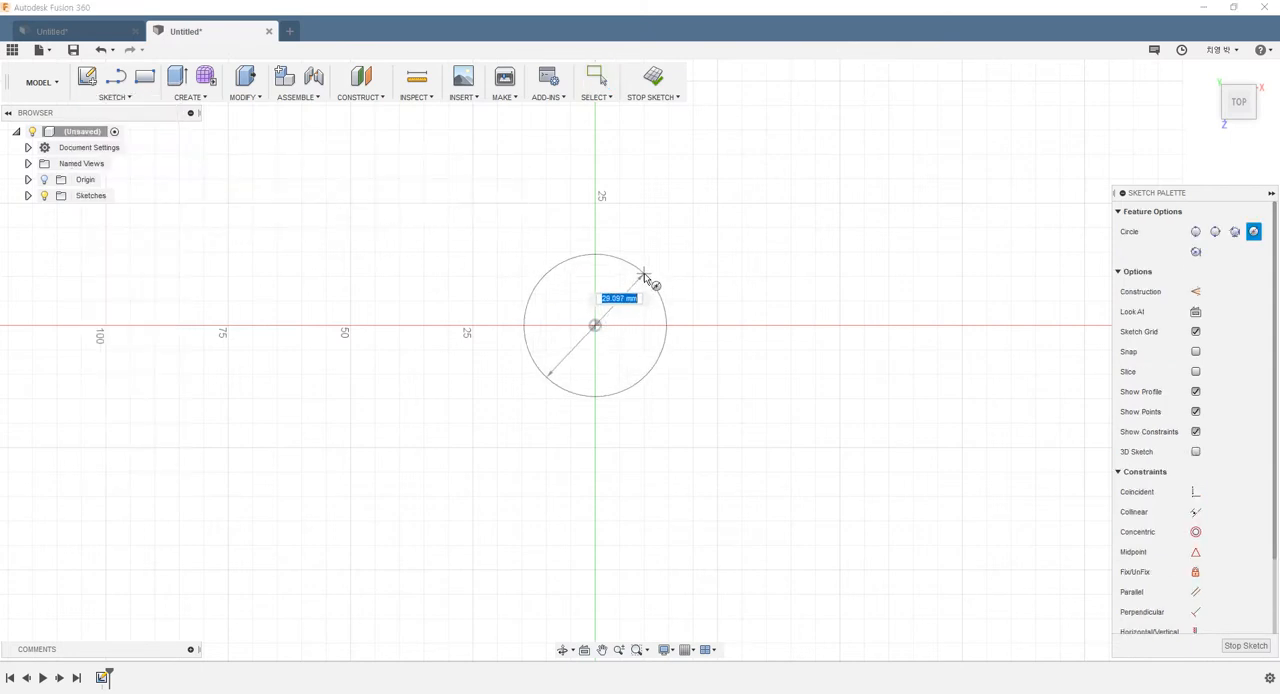
click(665, 322)
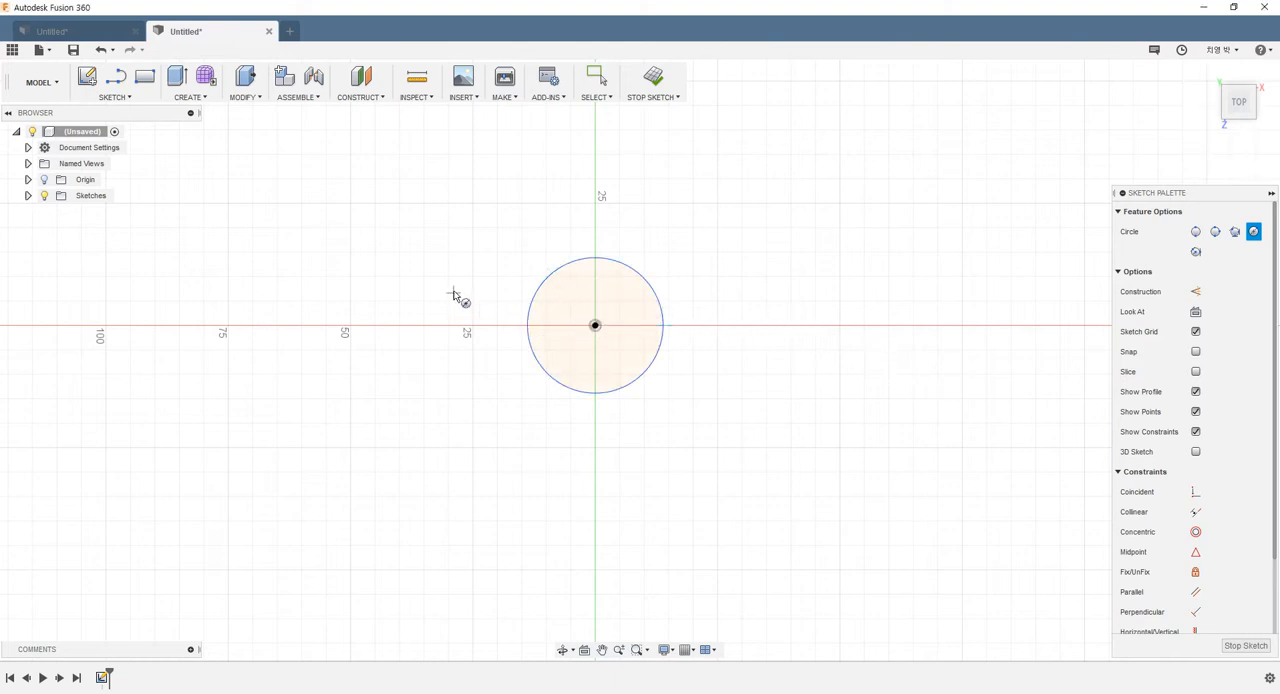
key(Escape)
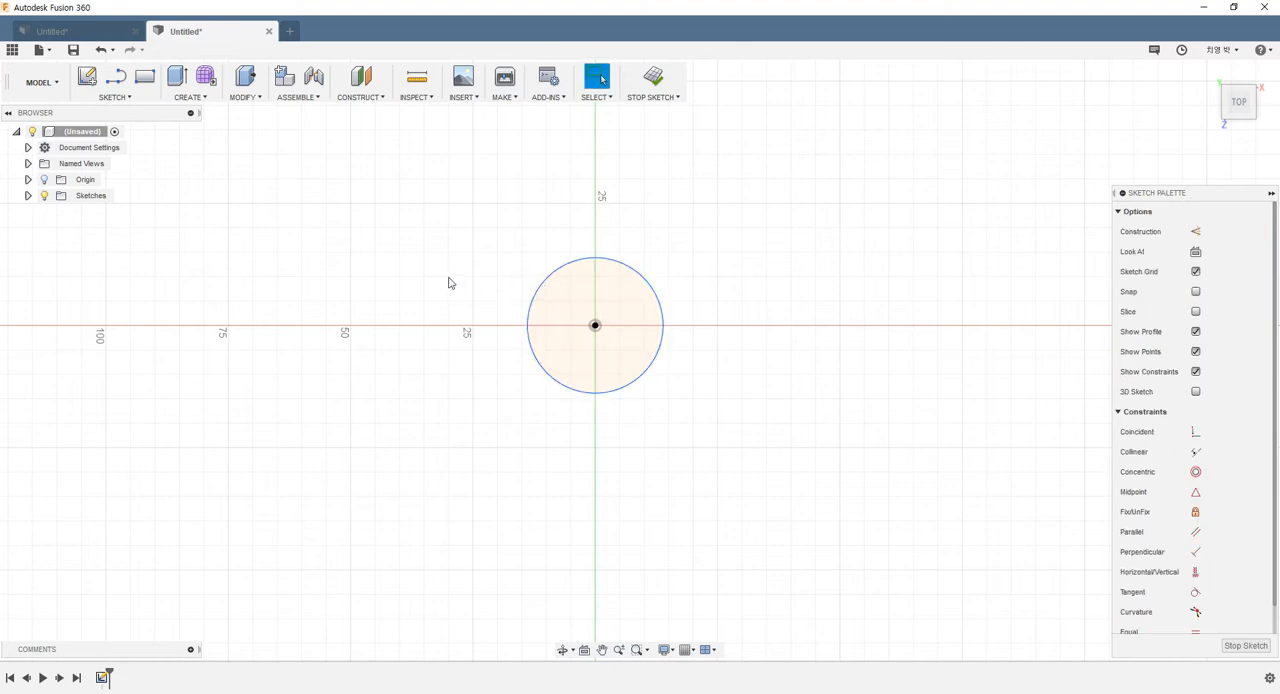
Dimension the circle's diameter as 30 mm and finish the sketch
key(d)
click(545, 283)
click(508, 243)
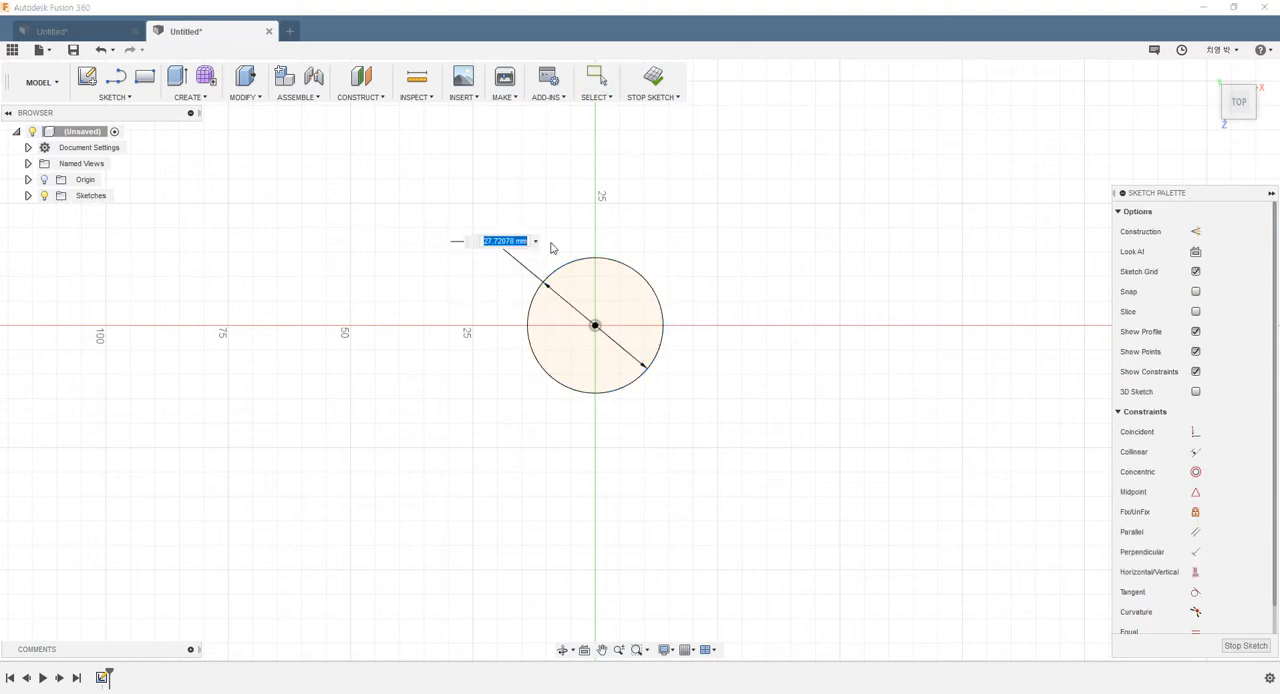
text(30)
key(Return)
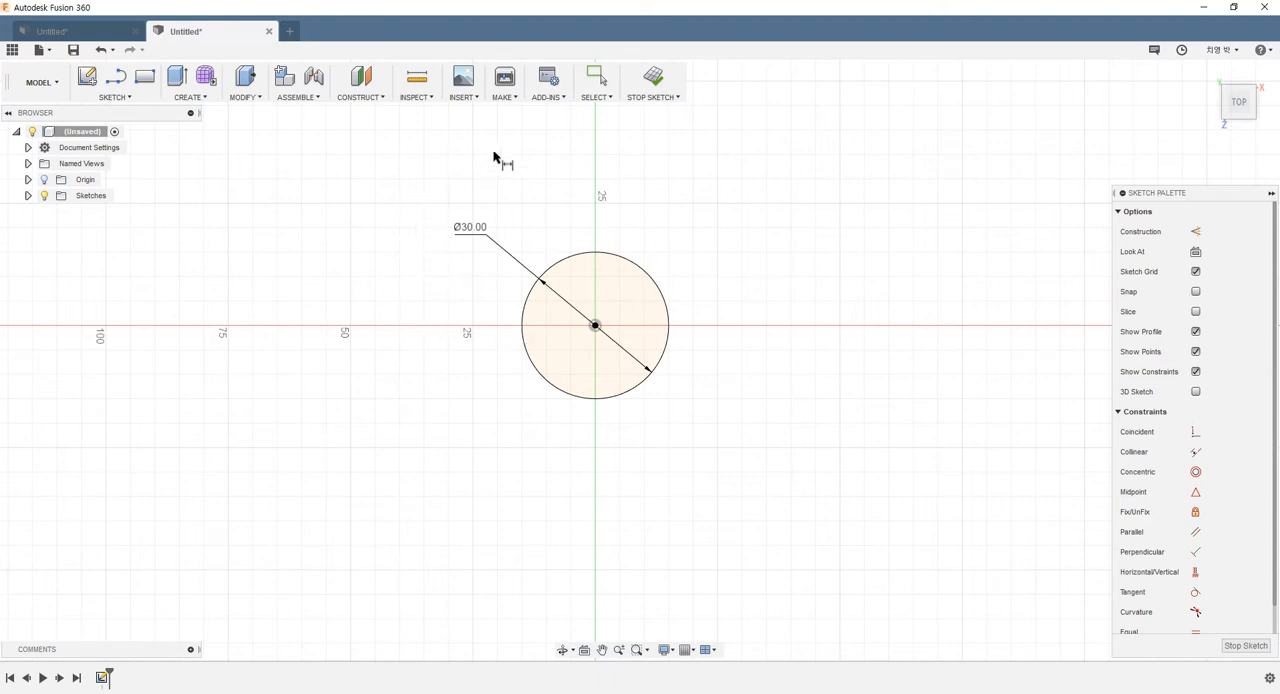
click(652, 78)
Extrude the circle profile 80 mm upward to one side as a new body
shift+middle_drag(681, 180, 654, 146)
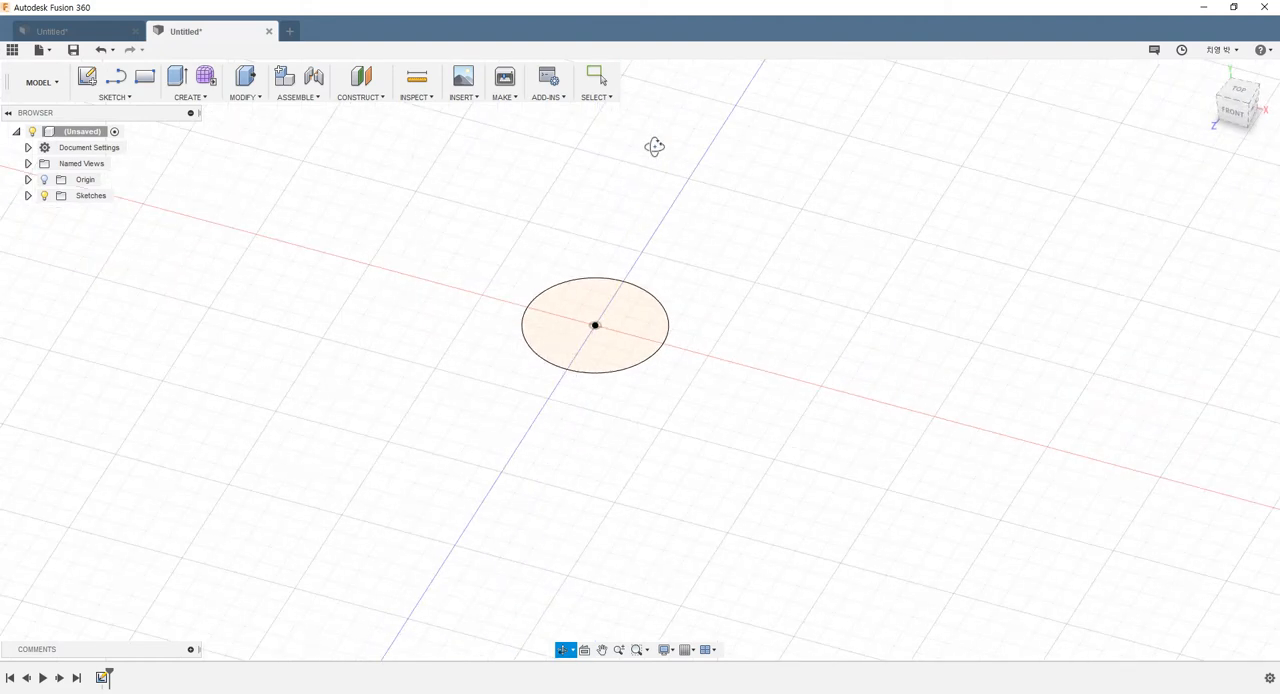
scroll(659, 157, up, 4)
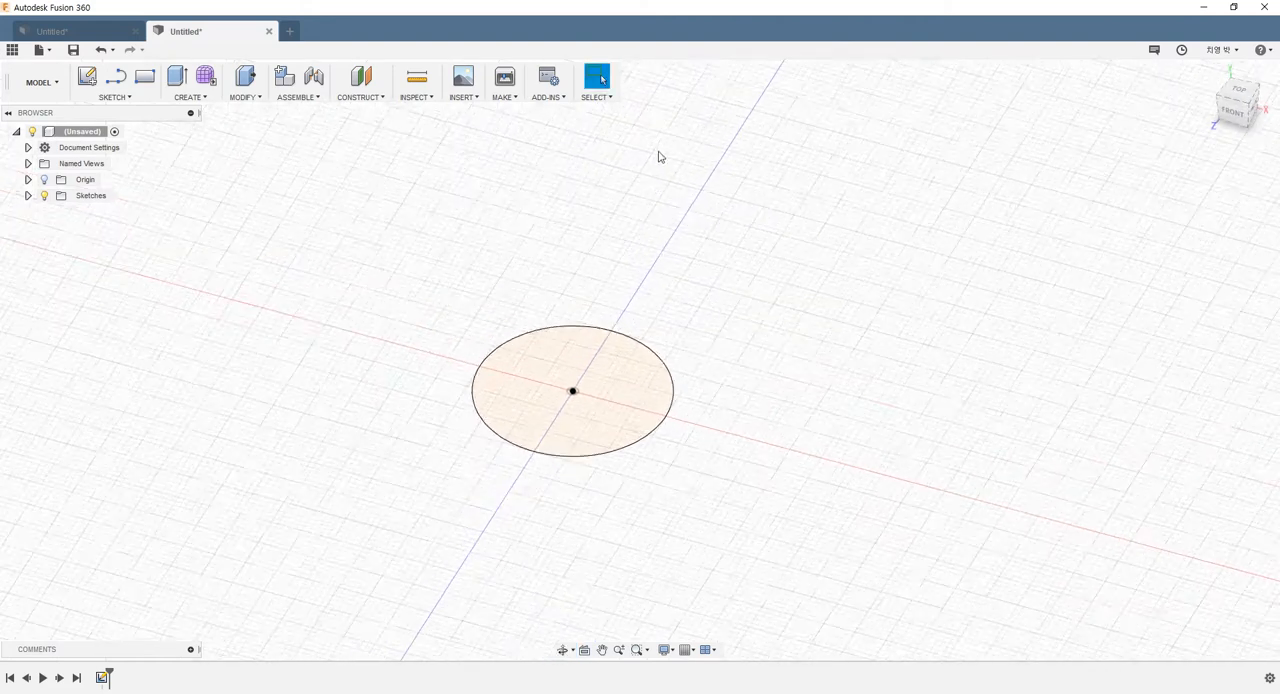
click(177, 80)
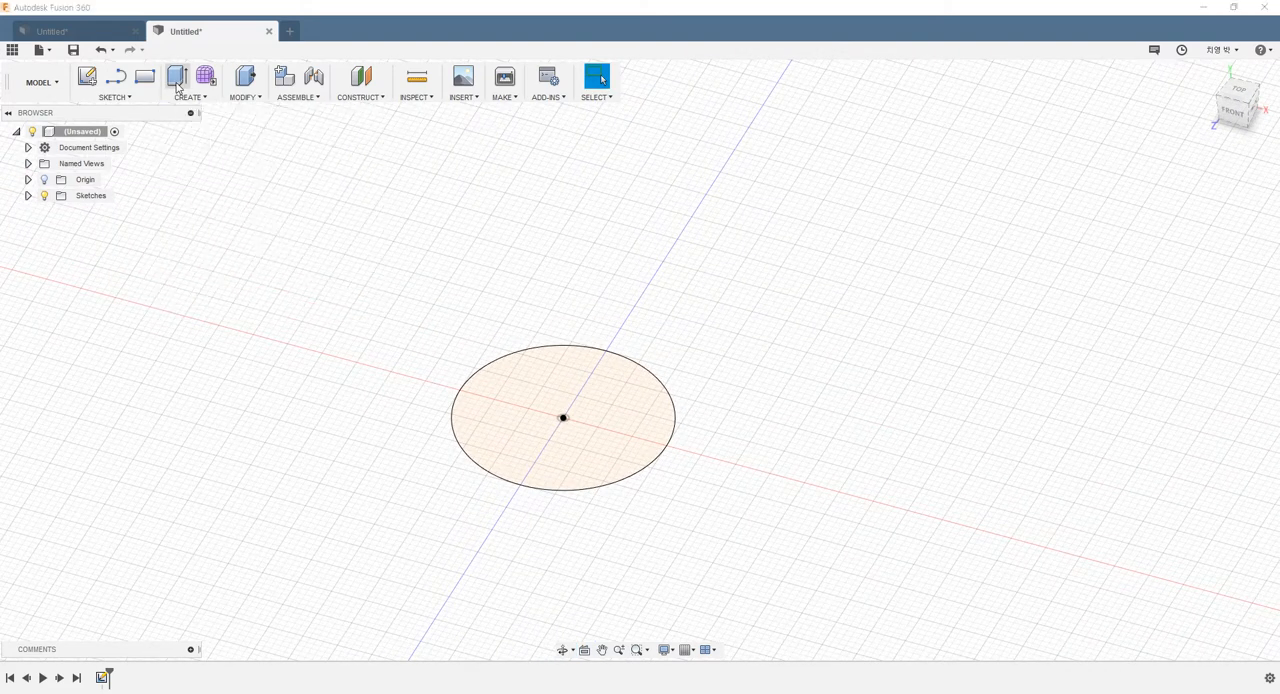
click(557, 401)
drag(563, 407, 560, 152)
scroll(766, 280, down, 3)
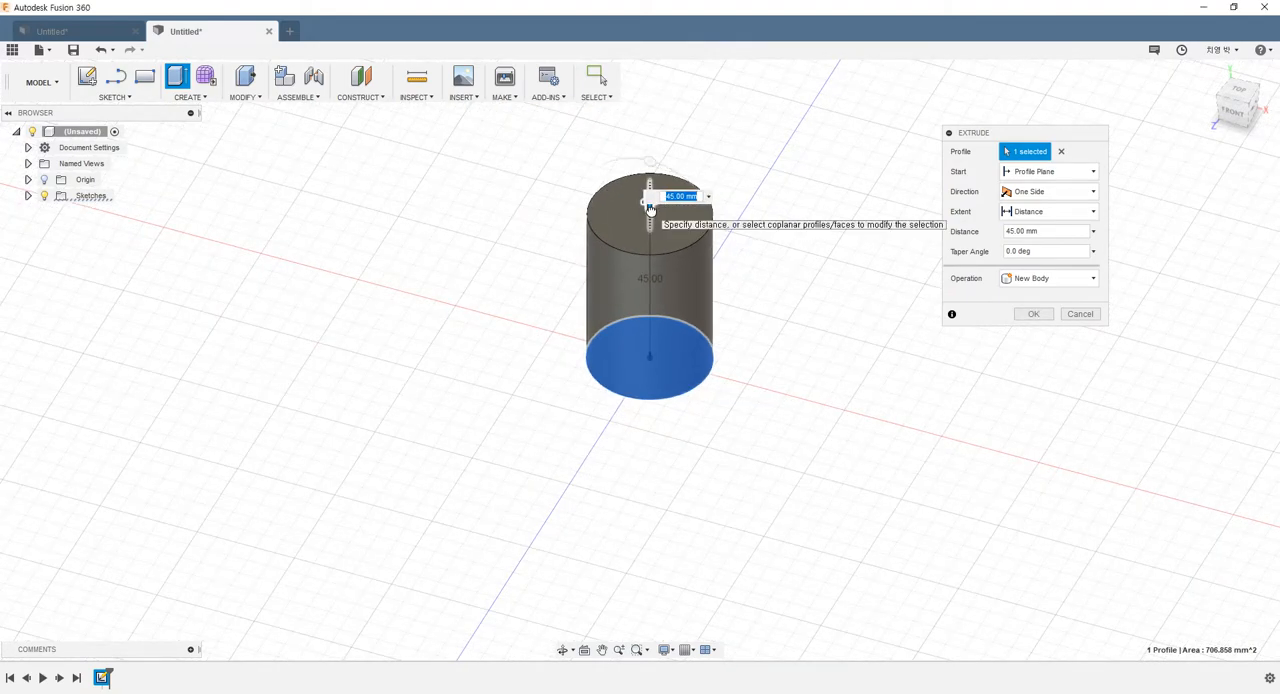
drag(651, 207, 651, 94)
scroll(786, 294, down, 3)
scroll(786, 233, up, 3)
shift+middle_drag(783, 229, 600, 320)
scroll(808, 229, down, 3)
scroll(842, 193, up, 3)
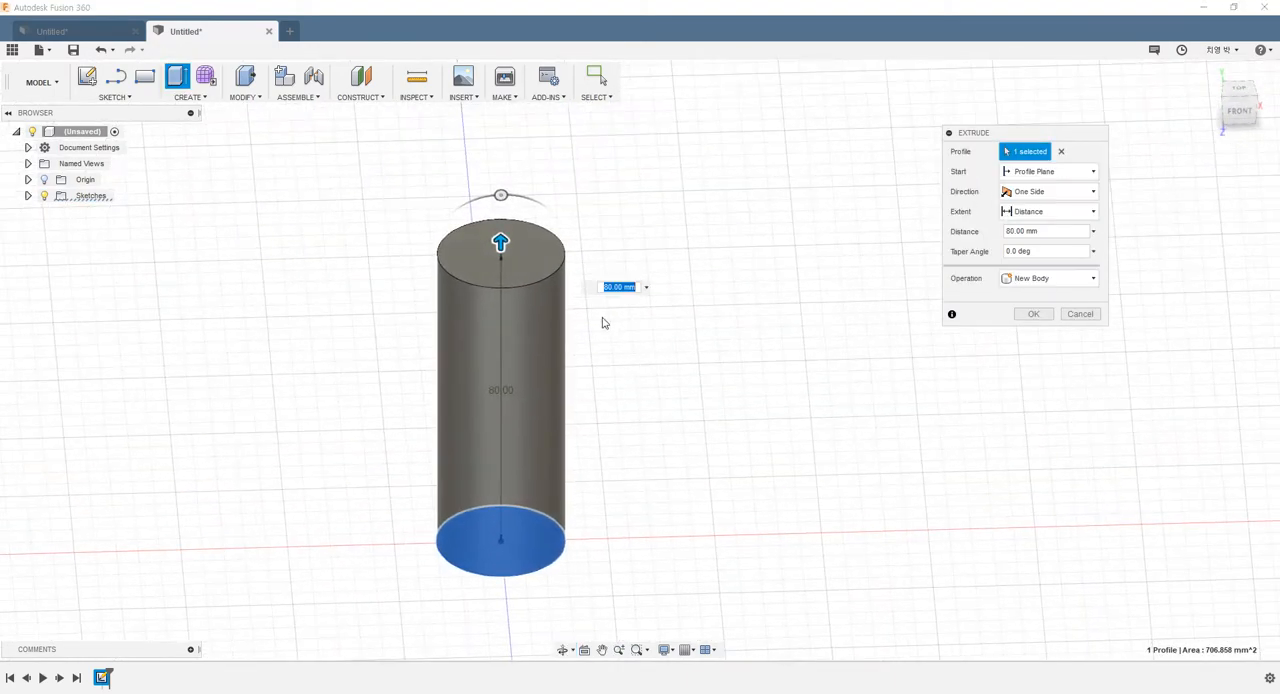
click(1033, 314)
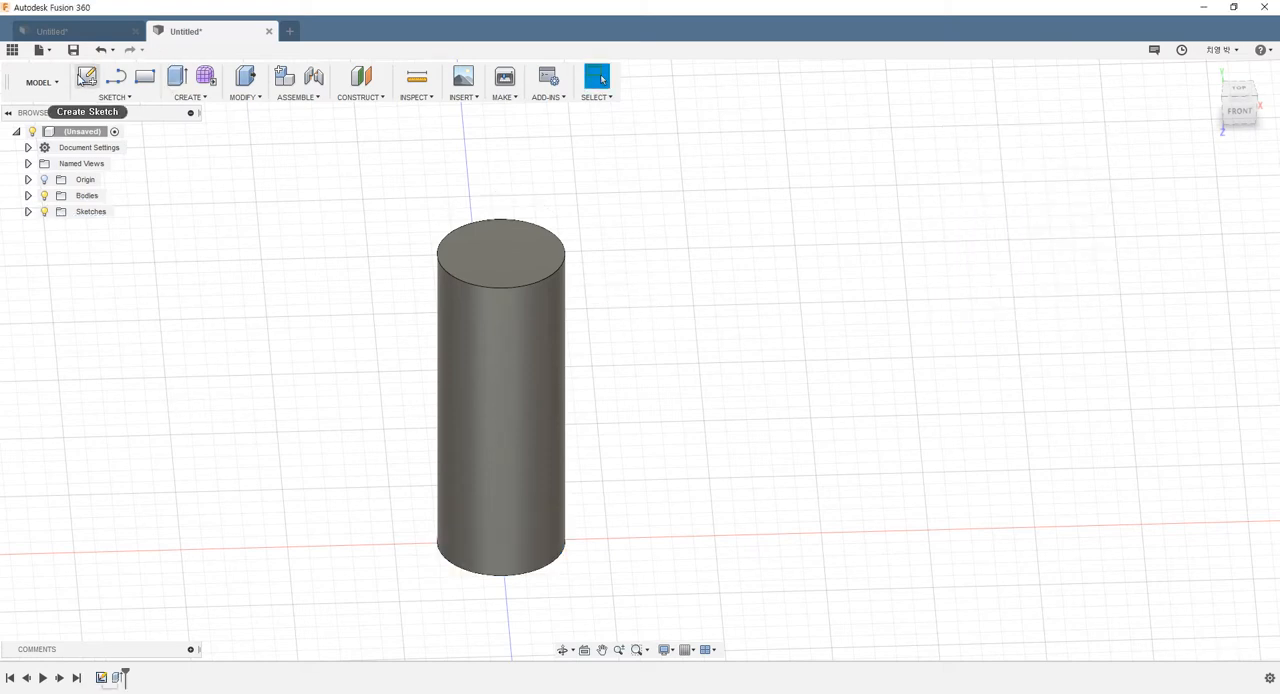
Start a new sketch on the cylinder's top face
click(86, 78)
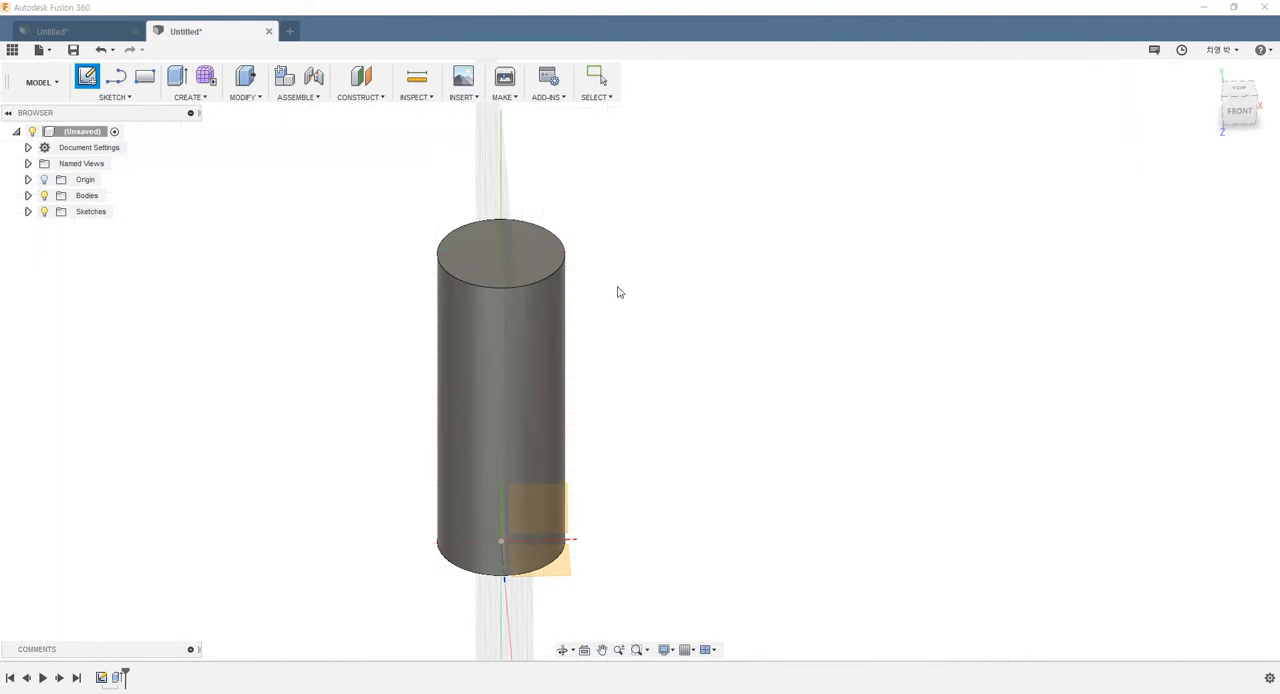
shift+middle_drag(617, 288, 479, 309)
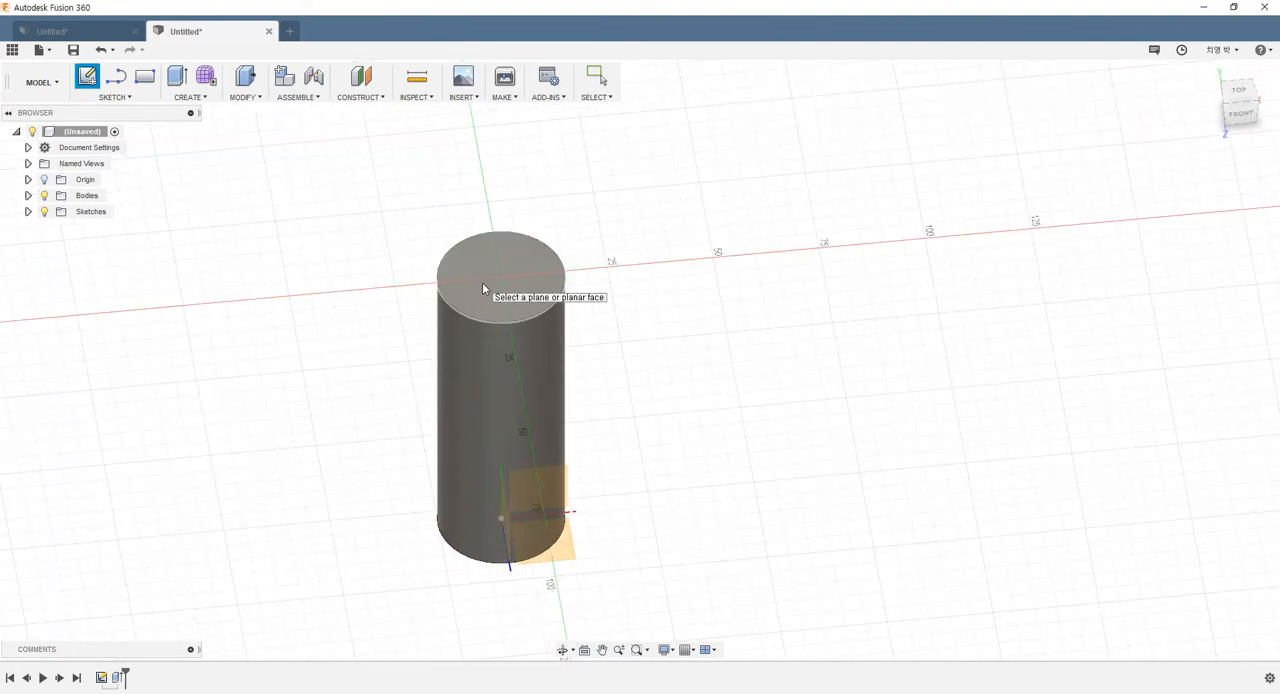
click(486, 292)
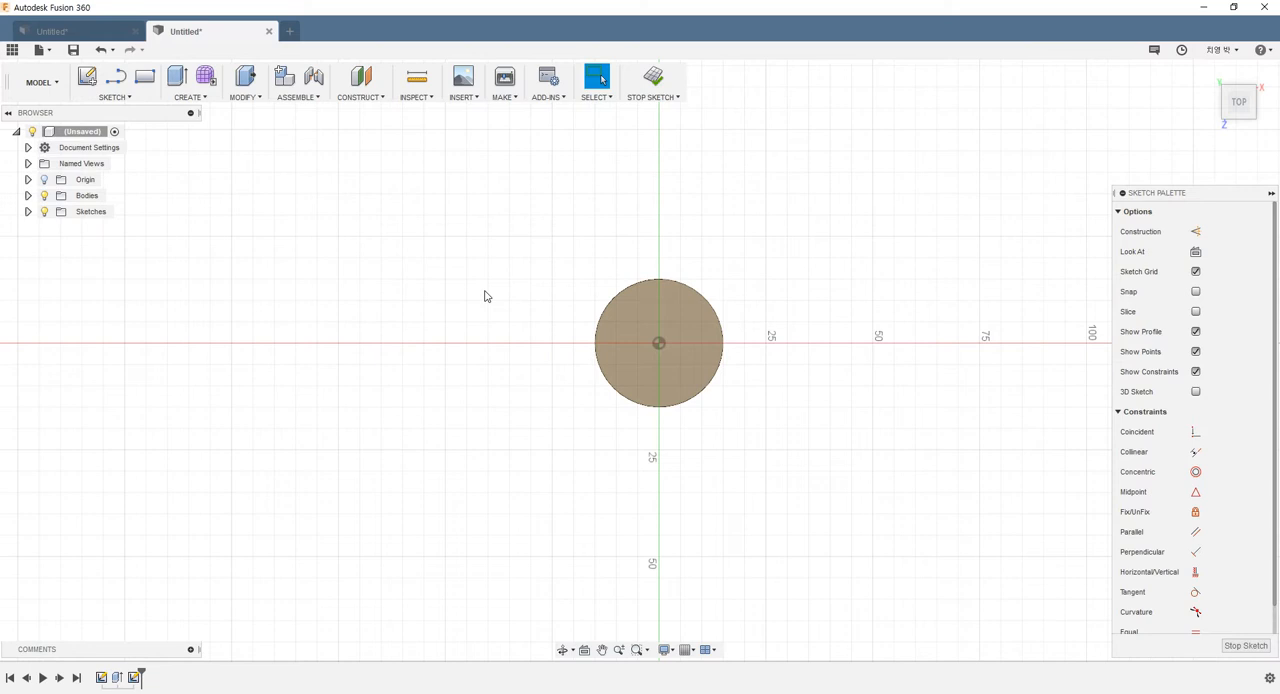
Draw a six-sided circumscribed polygon centred on the origin, 23 mm from centre to edge midpoint, and finish the sketch
scroll(789, 349, up, 4)
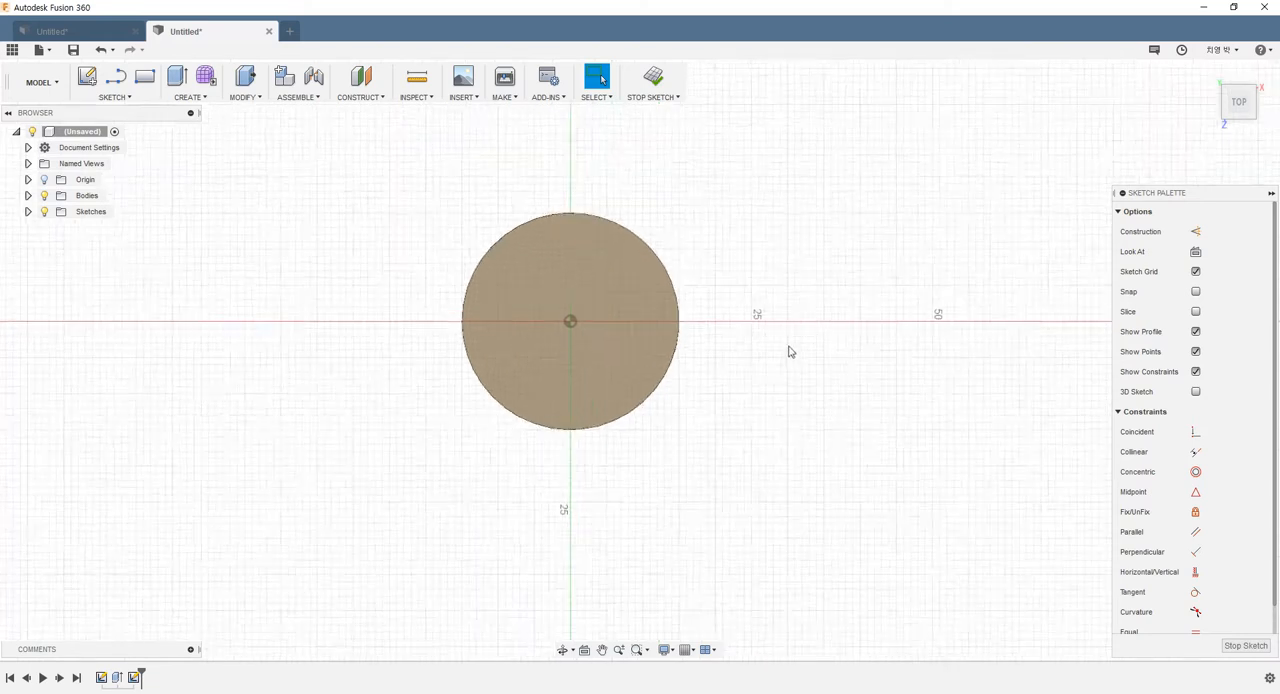
click(113, 98)
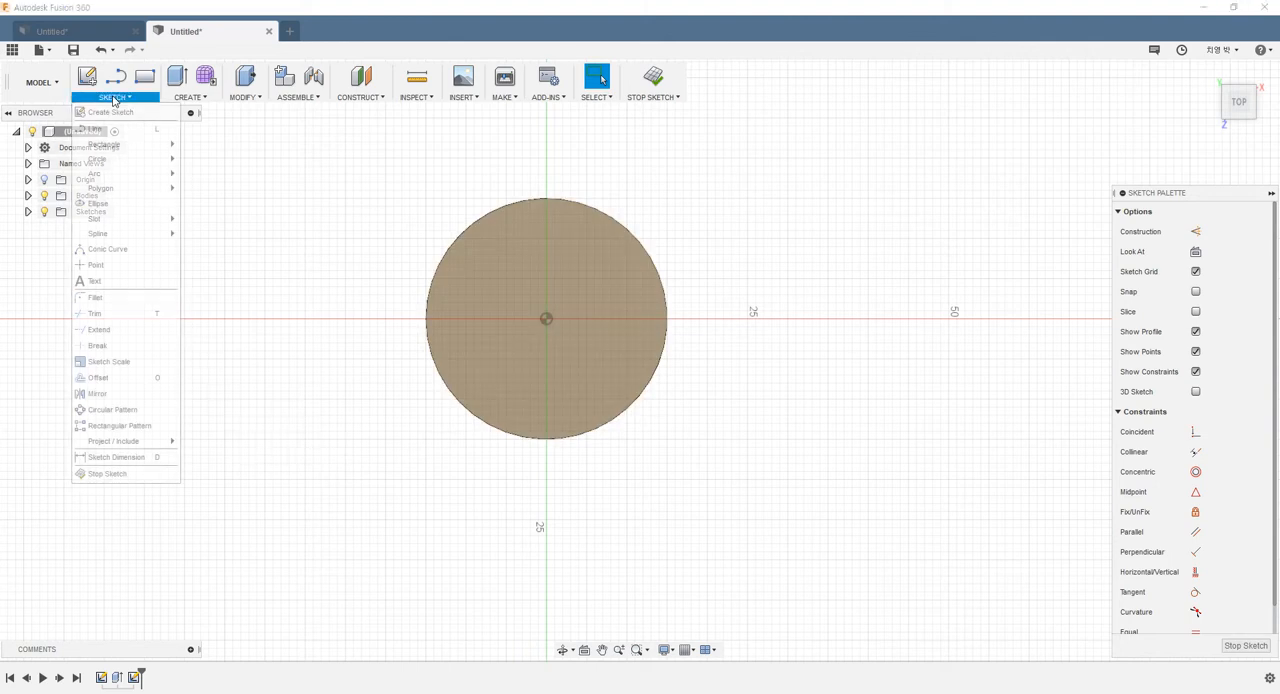
mouse_move(116, 189)
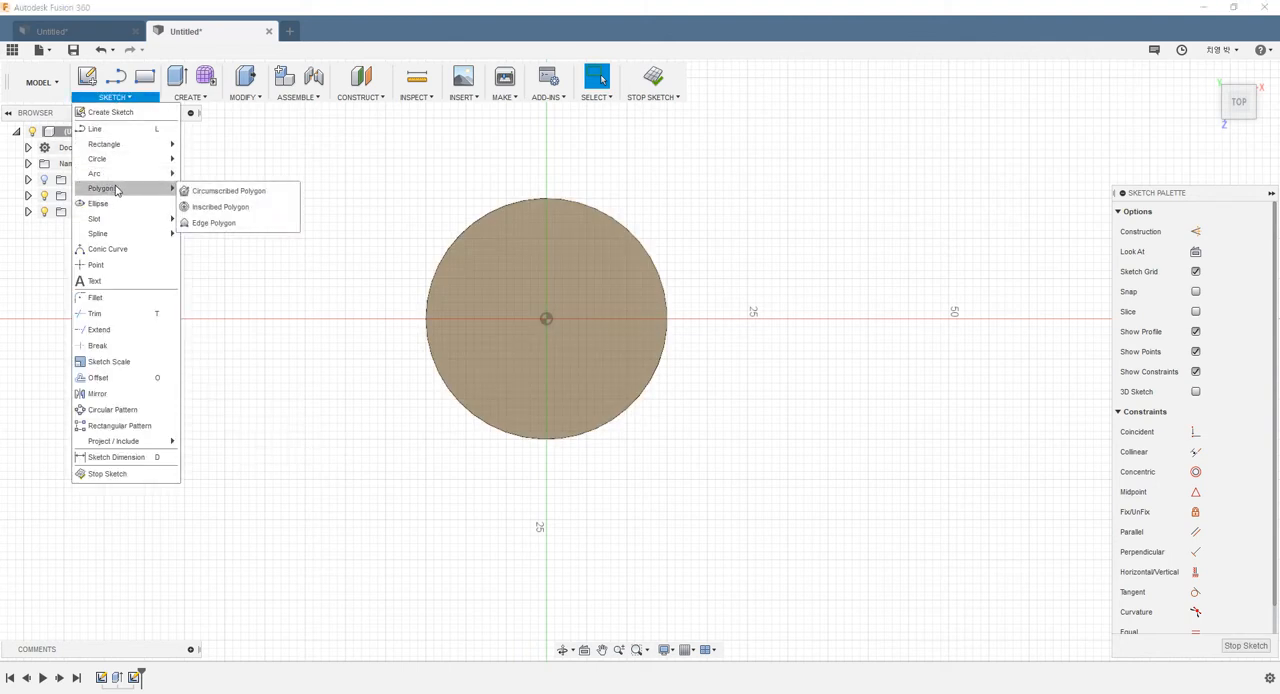
click(226, 194)
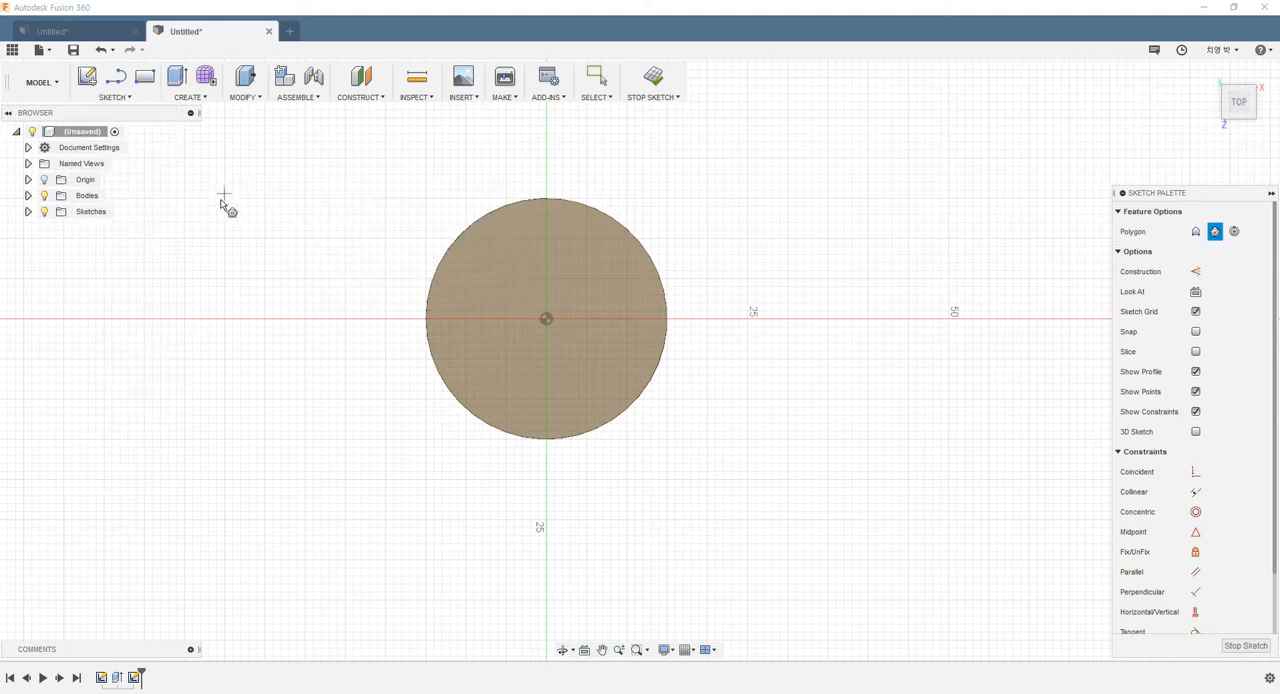
click(547, 319)
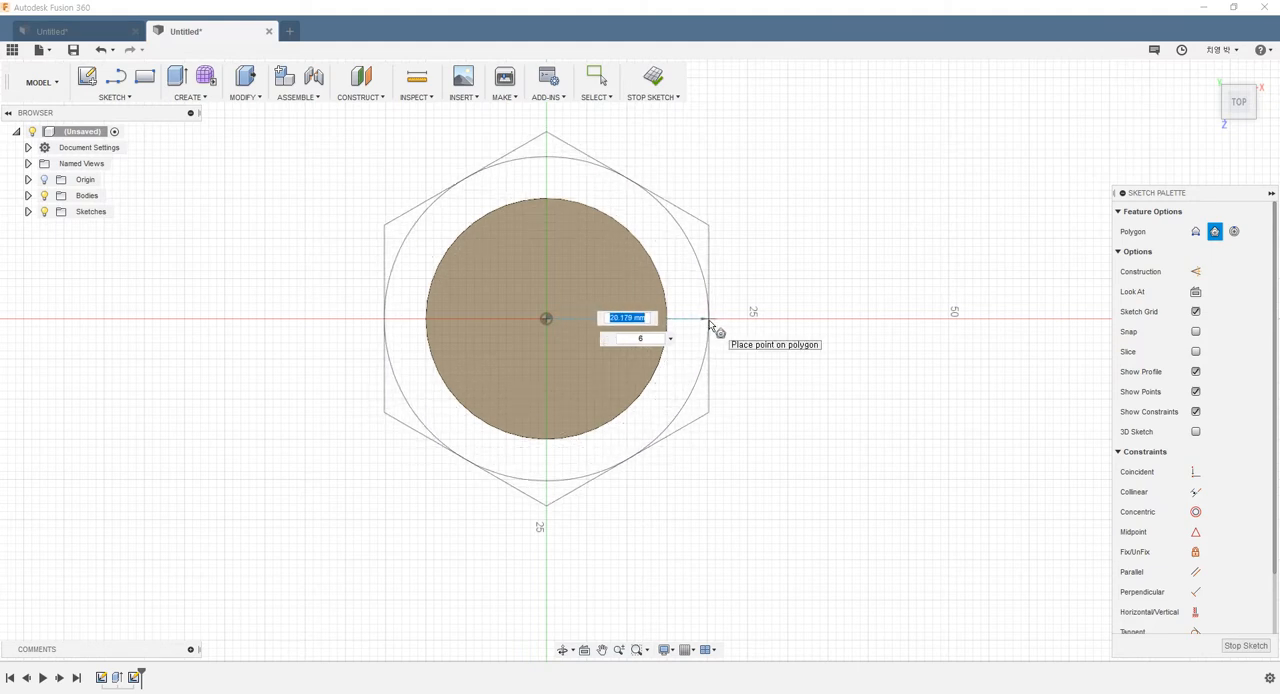
text(23.086)
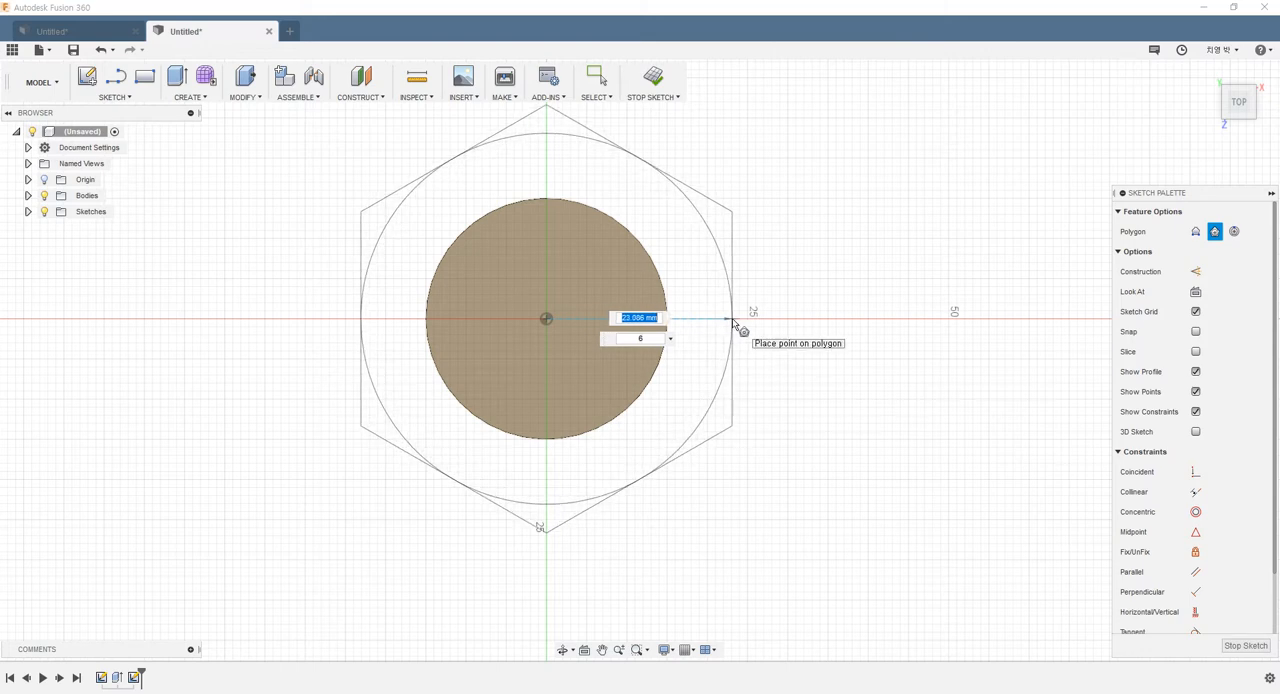
text(23)
key(Tab)
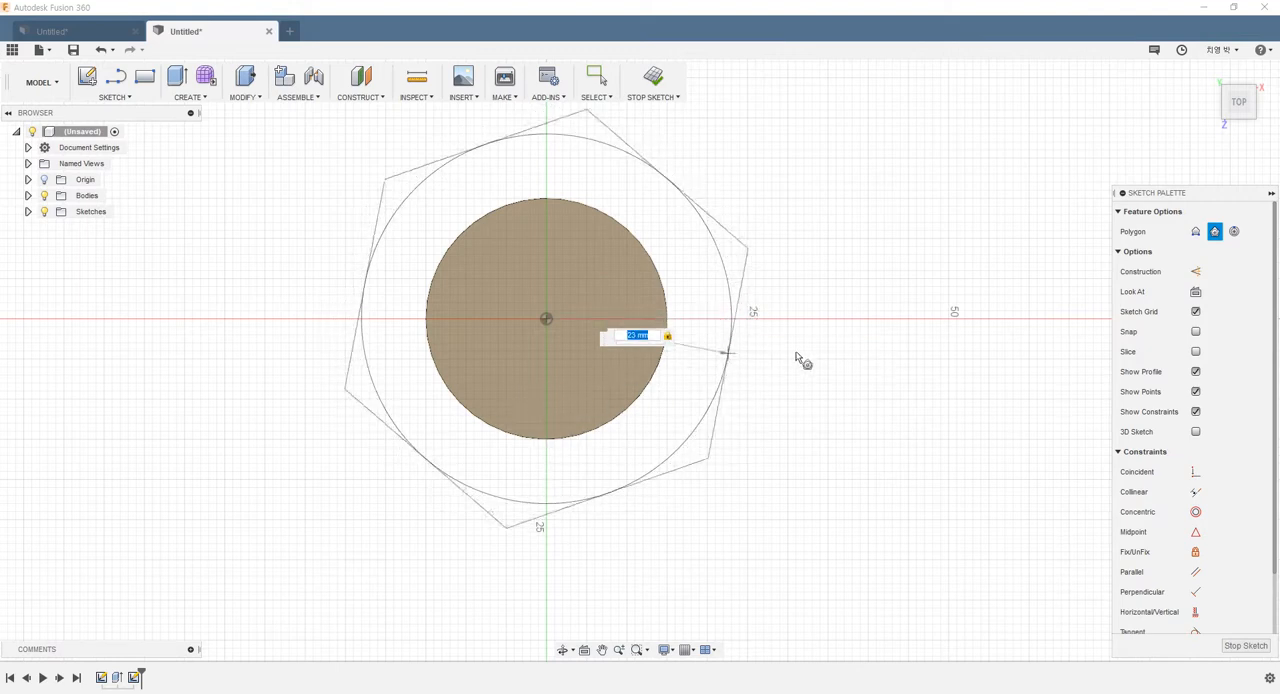
click(771, 322)
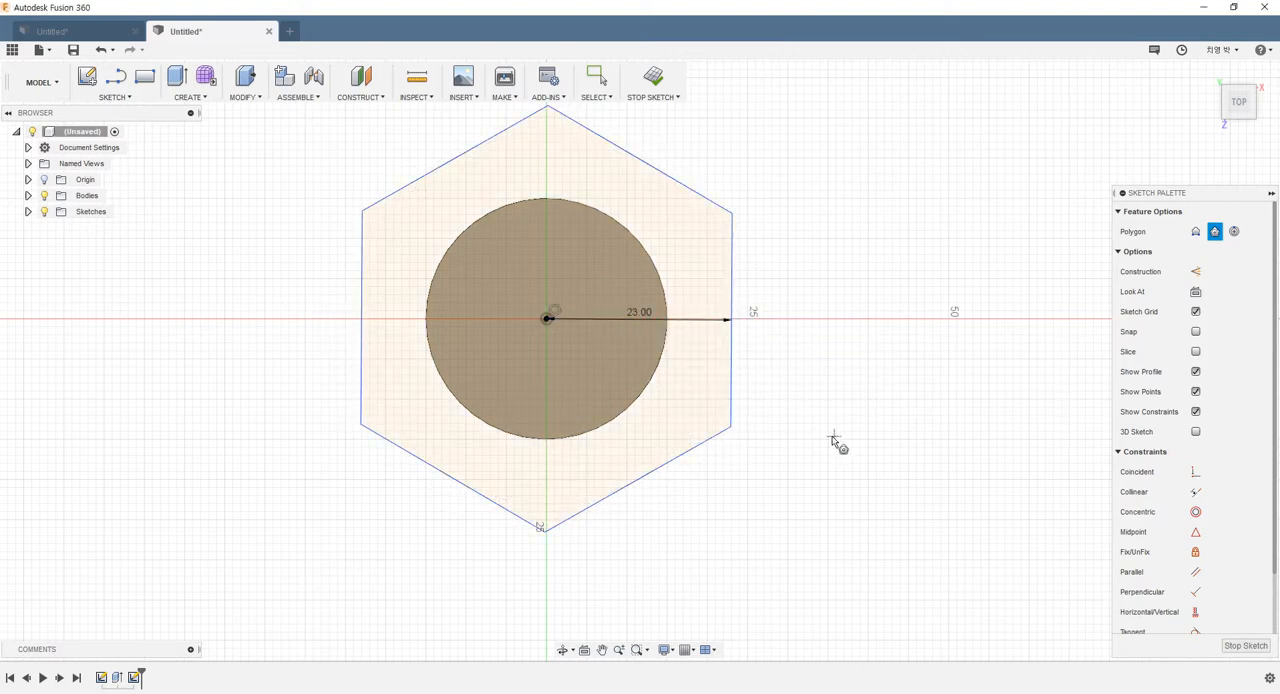
click(663, 86)
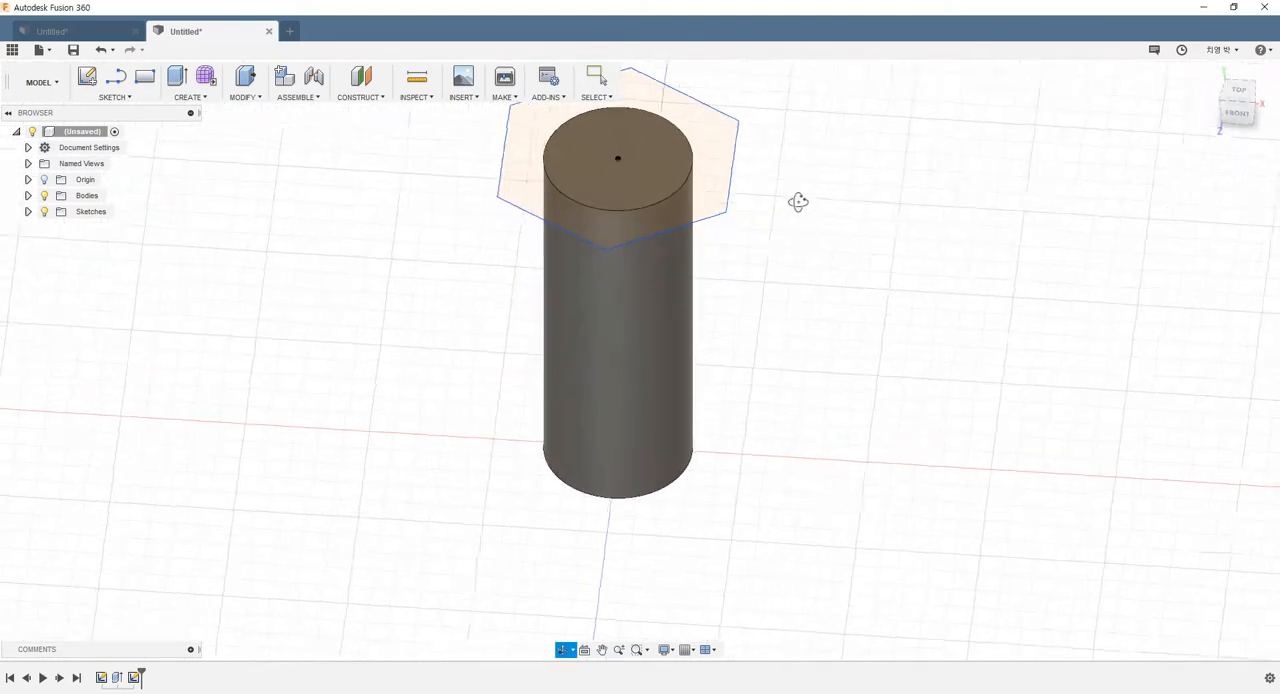
Extrude the hexagon, including its inner circular area, 15 mm upward and join it to the cylinder
scroll(800, 220, up, 4)
shift+middle_drag(834, 215, 294, 254)
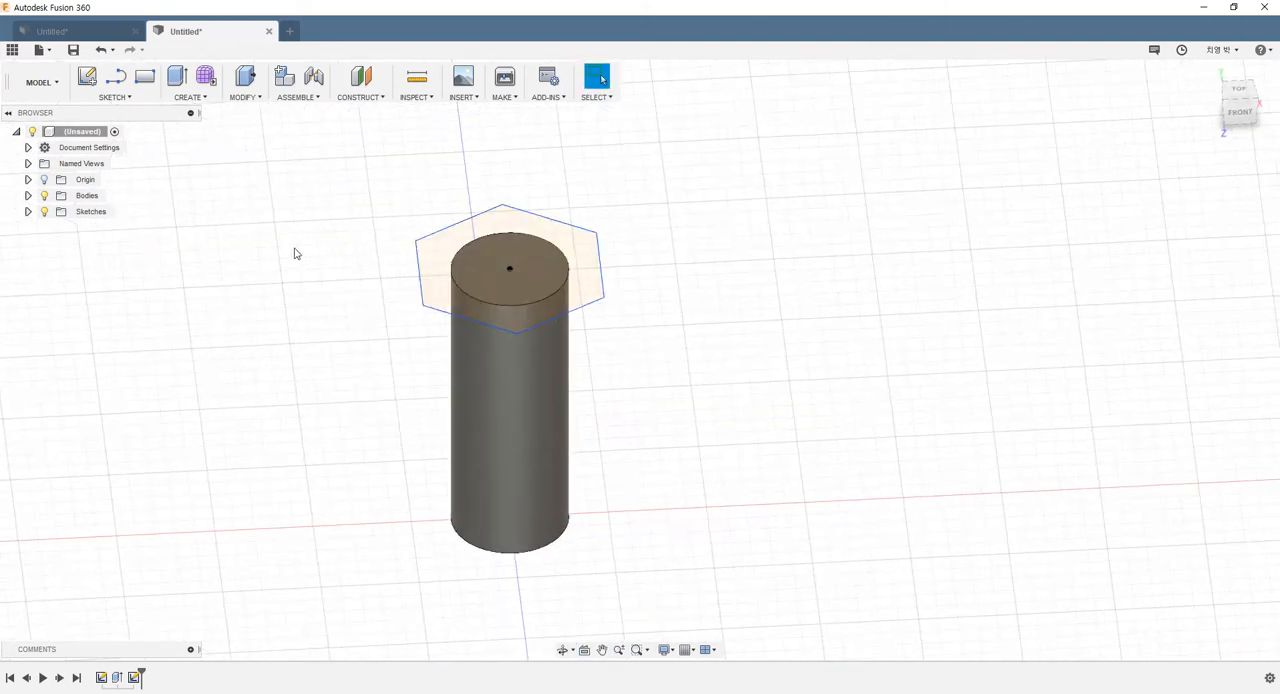
click(177, 77)
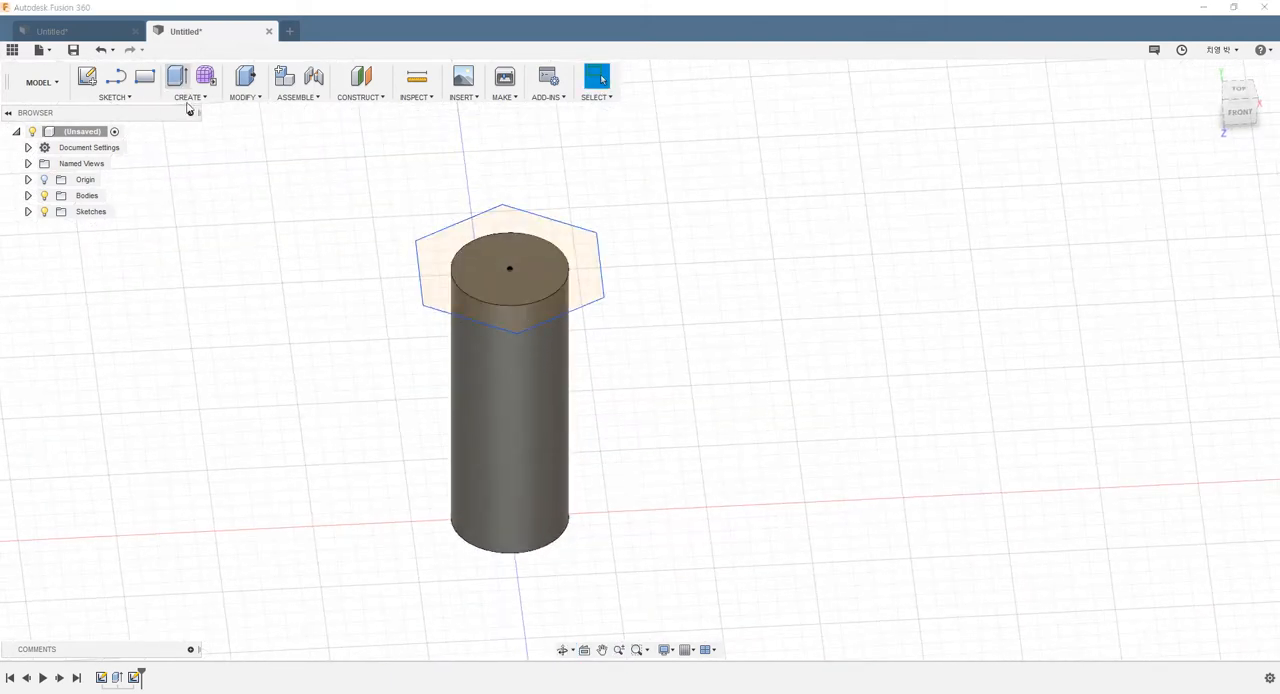
click(455, 262)
click(469, 263)
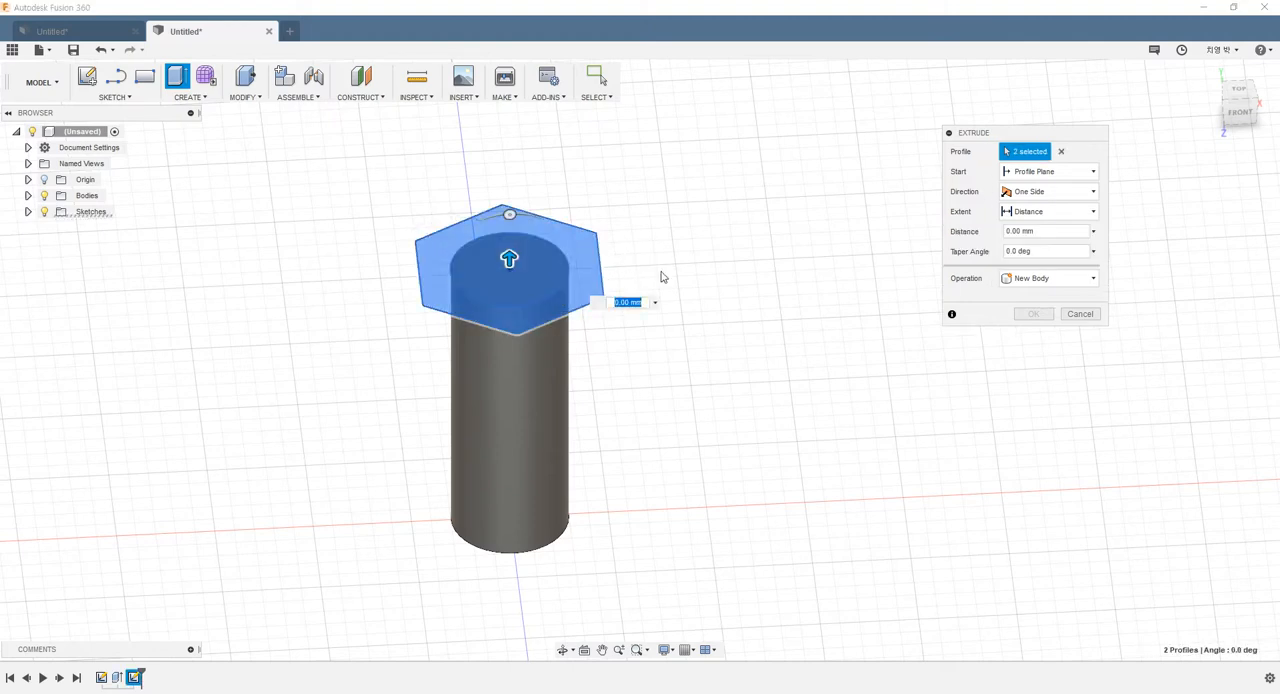
scroll(454, 229, up, 4)
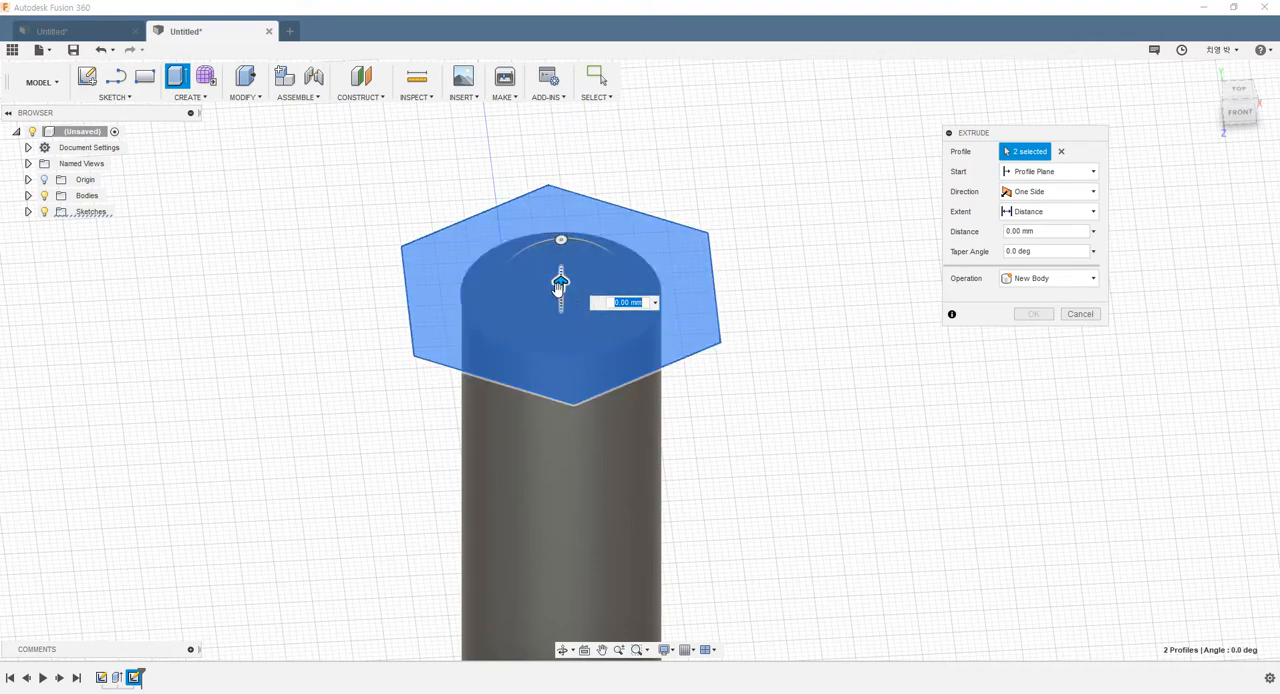
drag(561, 285, 549, 229)
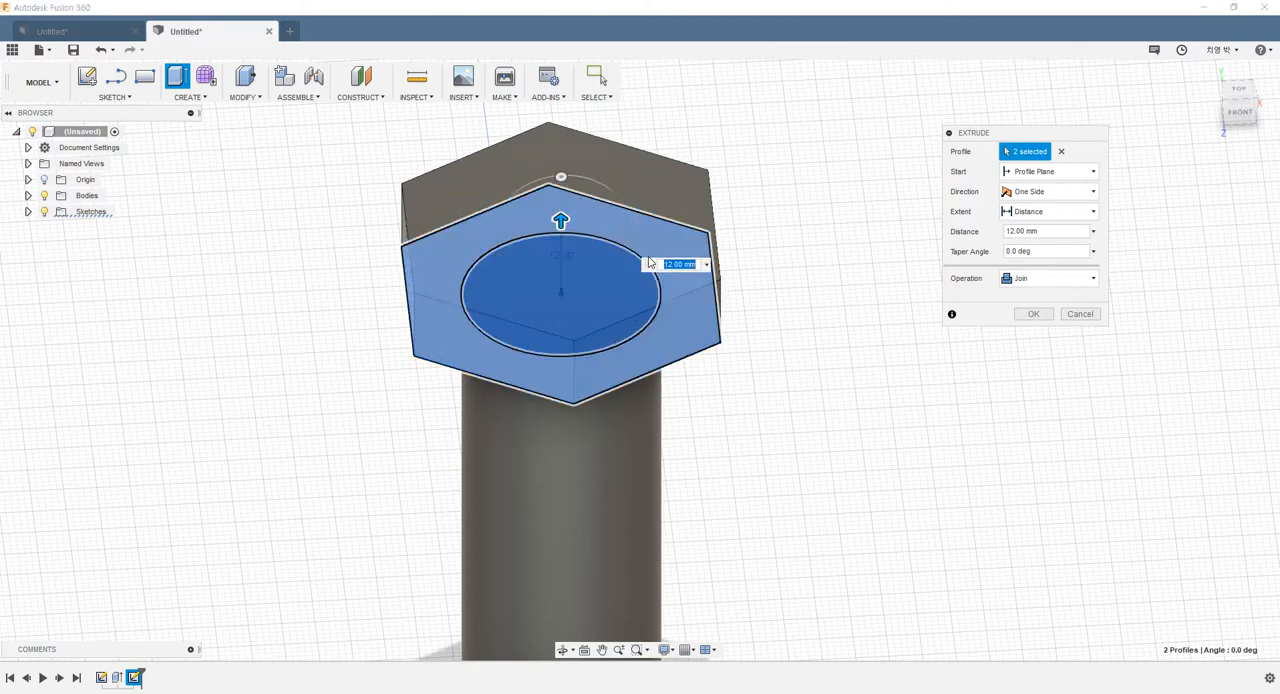
text(15)
scroll(810, 361, down, 3)
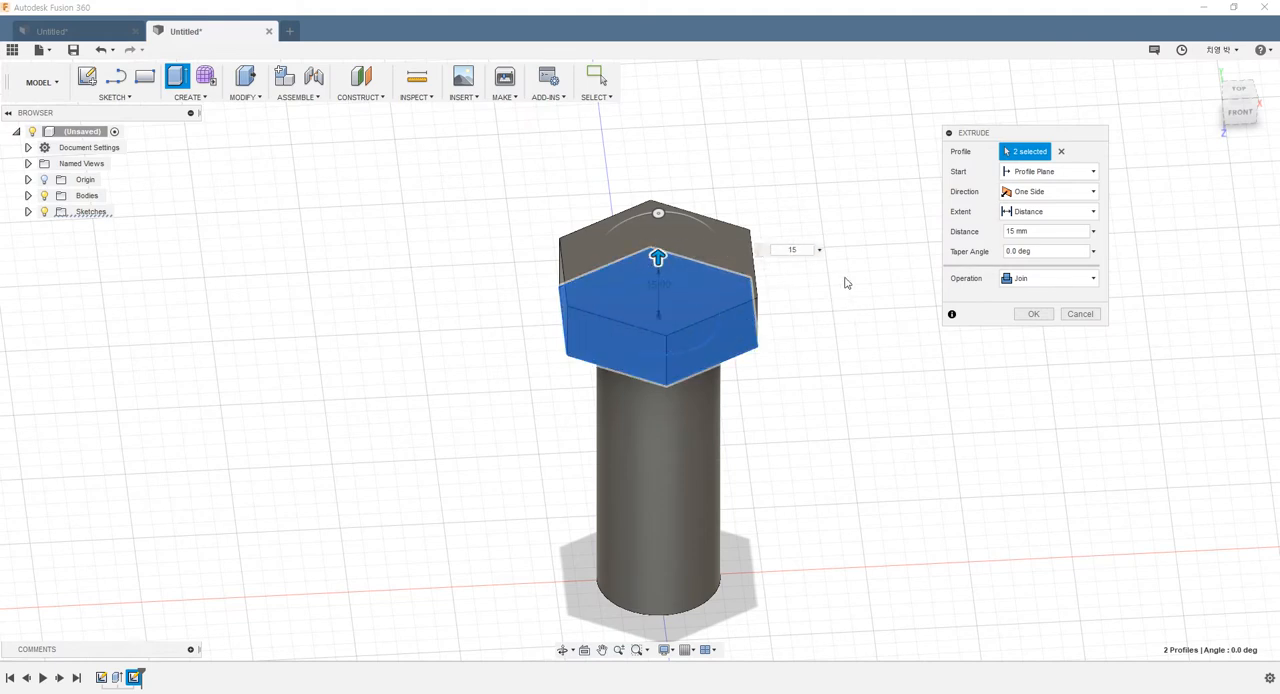
click(1034, 314)
Examine the bolt's hexagonal head and cylindrical shank from several angles
shift+middle_drag(811, 351, 720, 434)
scroll(900, 431, down, 3)
scroll(917, 463, up, 3)
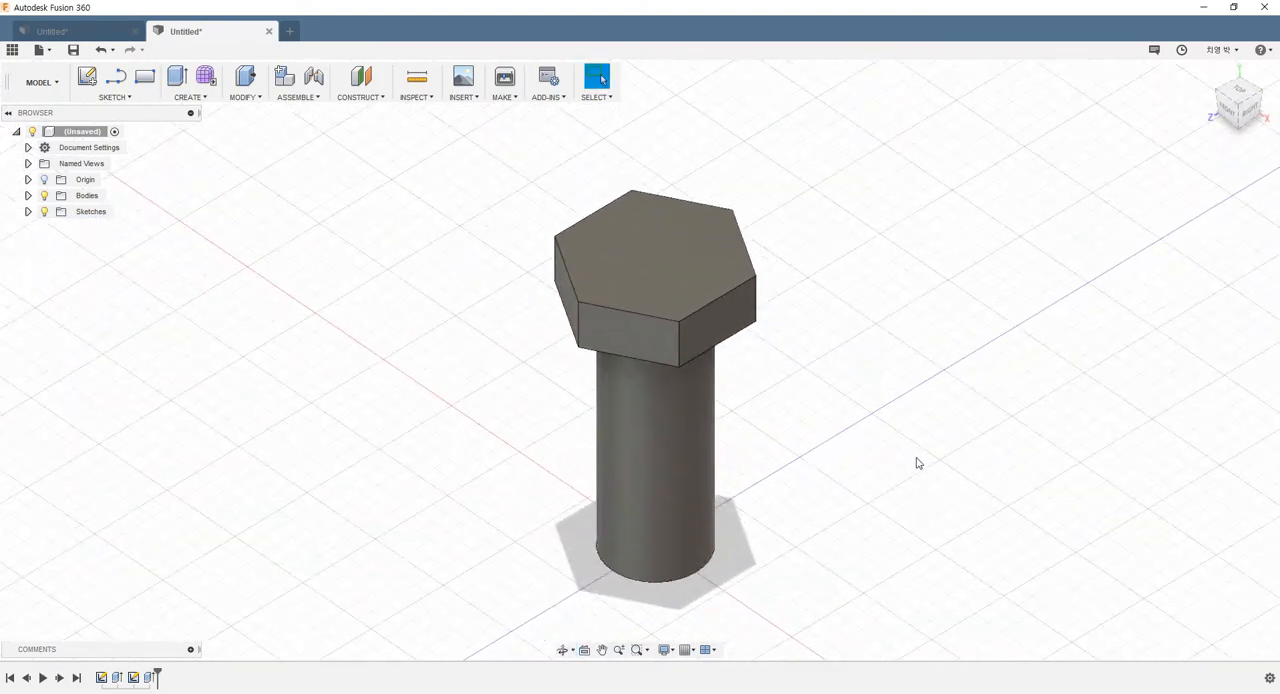
shift+middle_drag(848, 428, 660, 402)
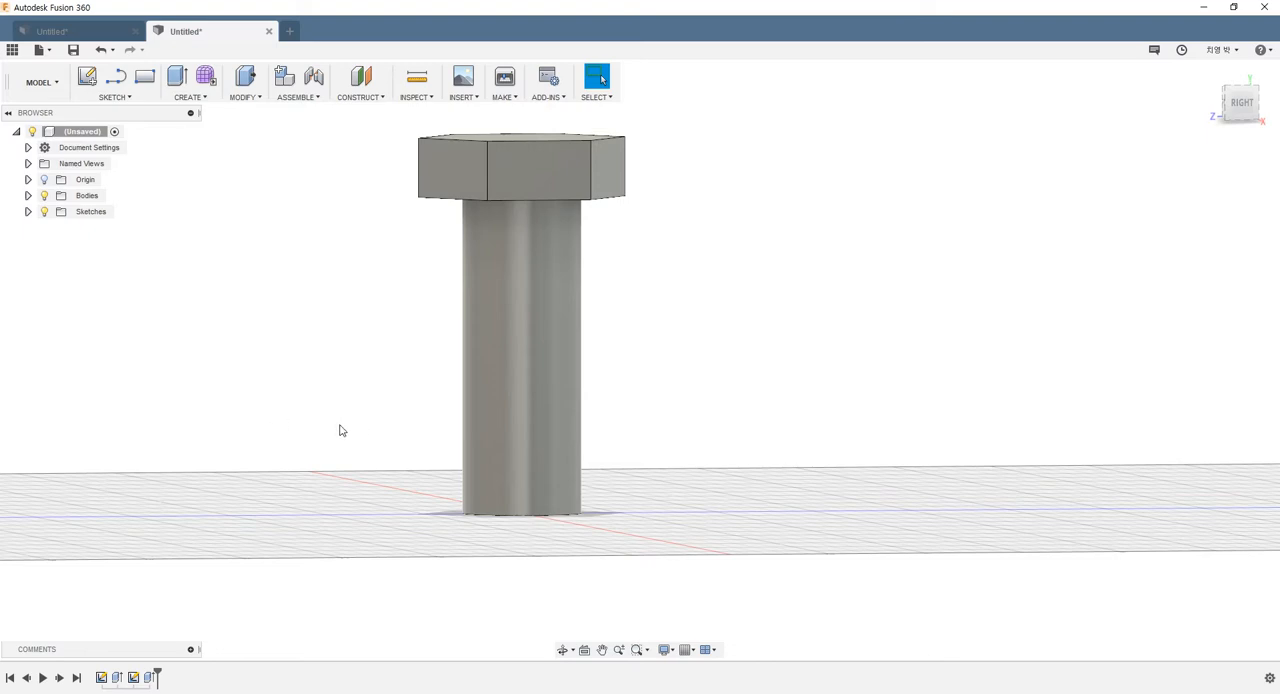
scroll(470, 400, down, 1)
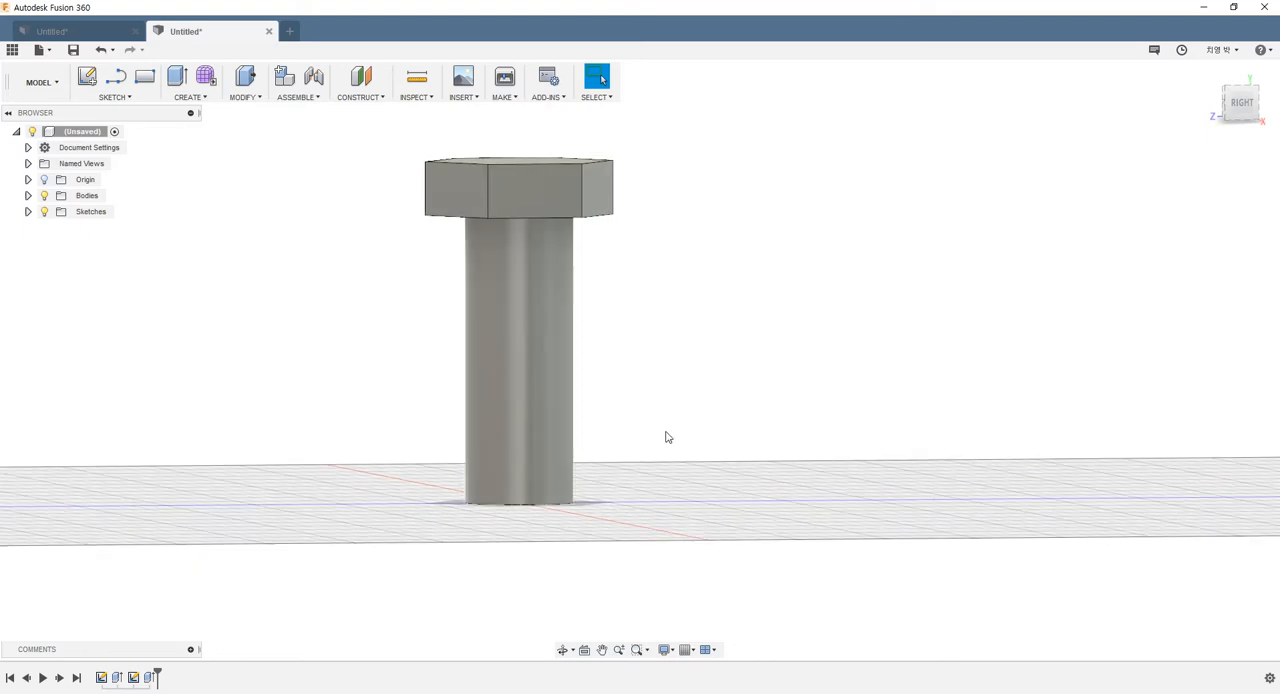
shift+middle_drag(643, 447, 597, 449)
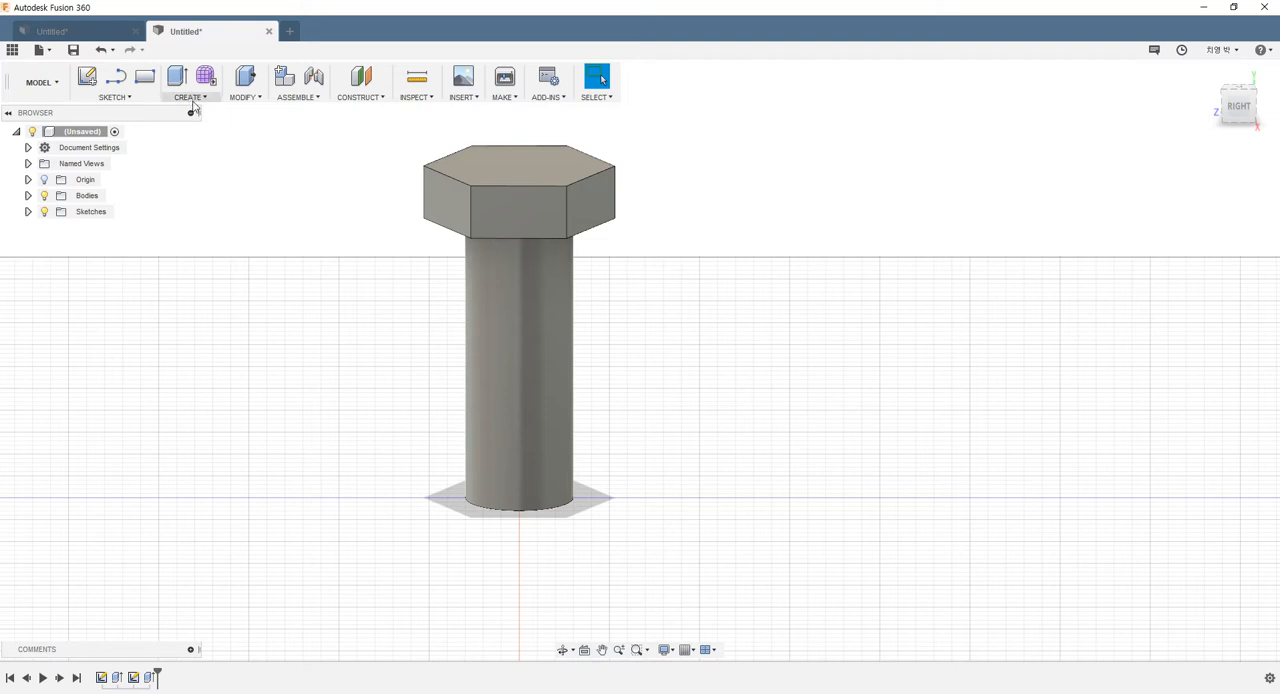
Chamfer the circular edge at the lower end of the bolt's shank with an equal distance of 3 mm
click(253, 100)
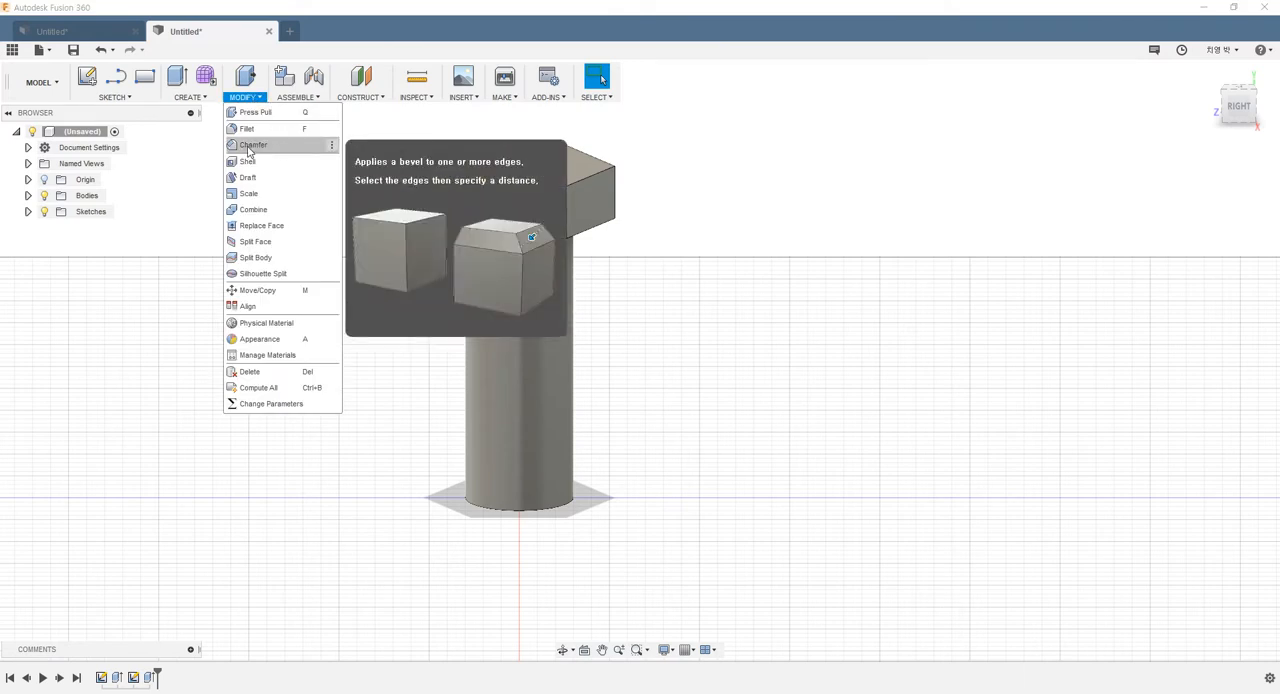
click(252, 146)
scroll(671, 415, up, 2)
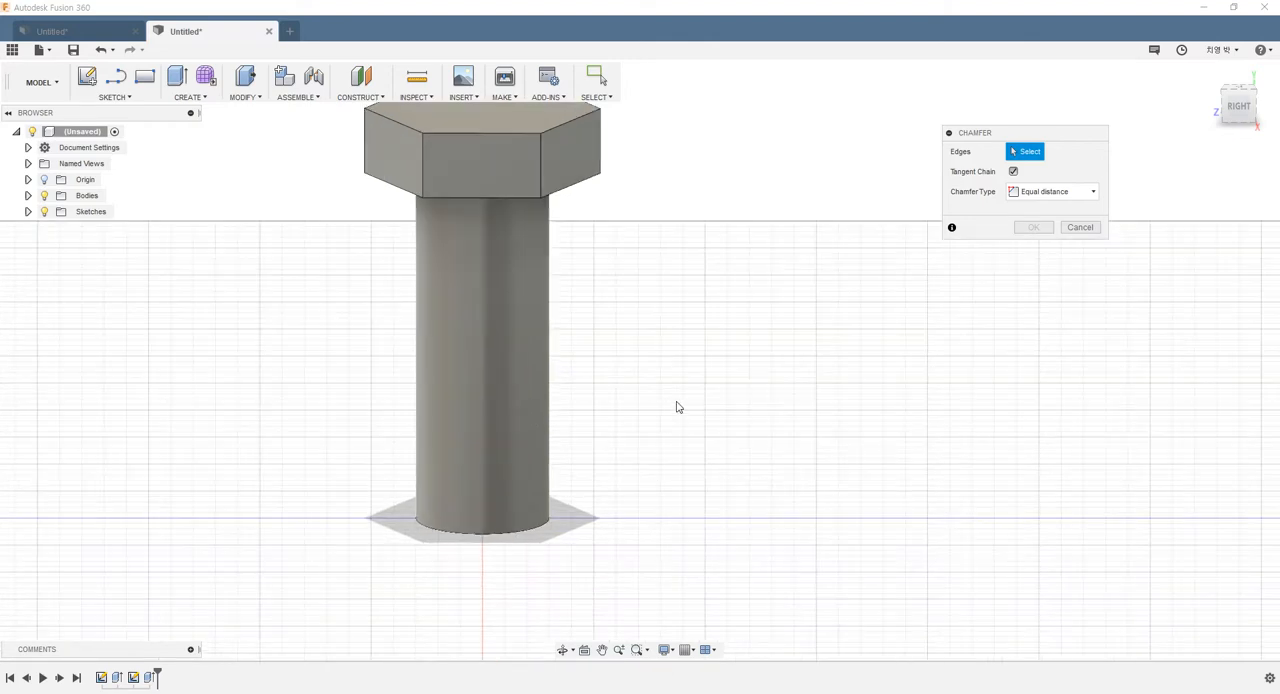
click(440, 533)
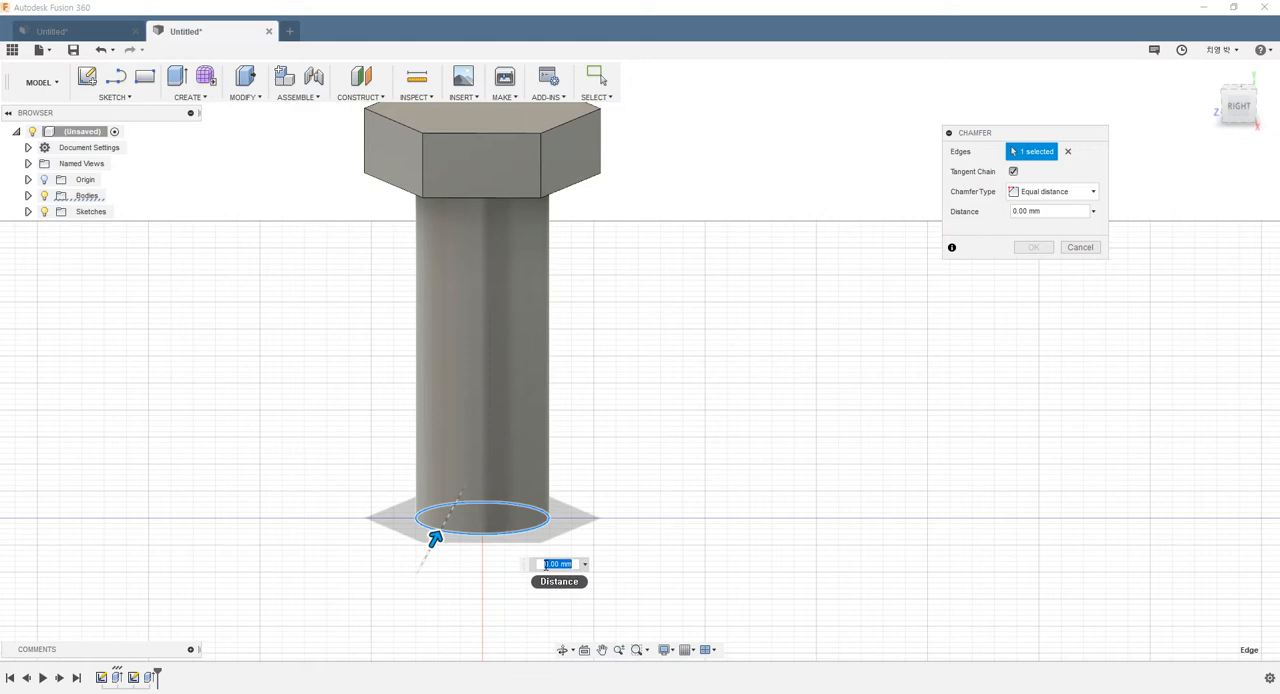
text(2)
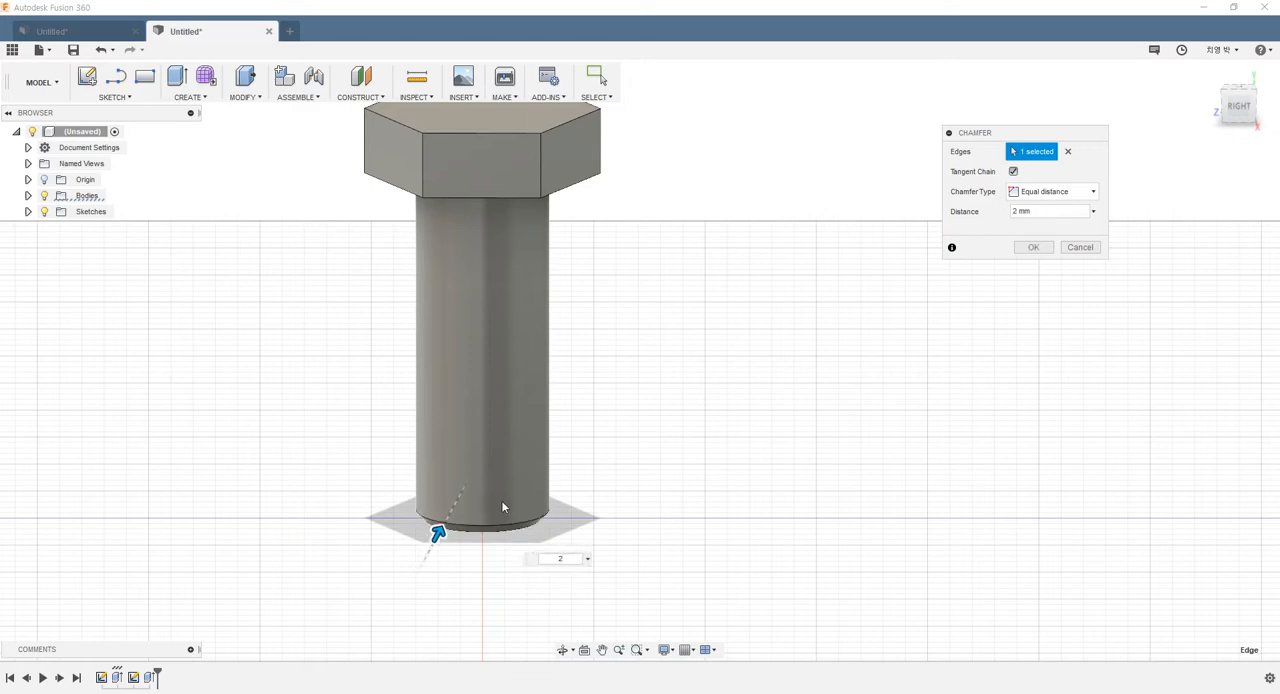
scroll(502, 504, up, 1)
shift+middle_drag(567, 506, 558, 530)
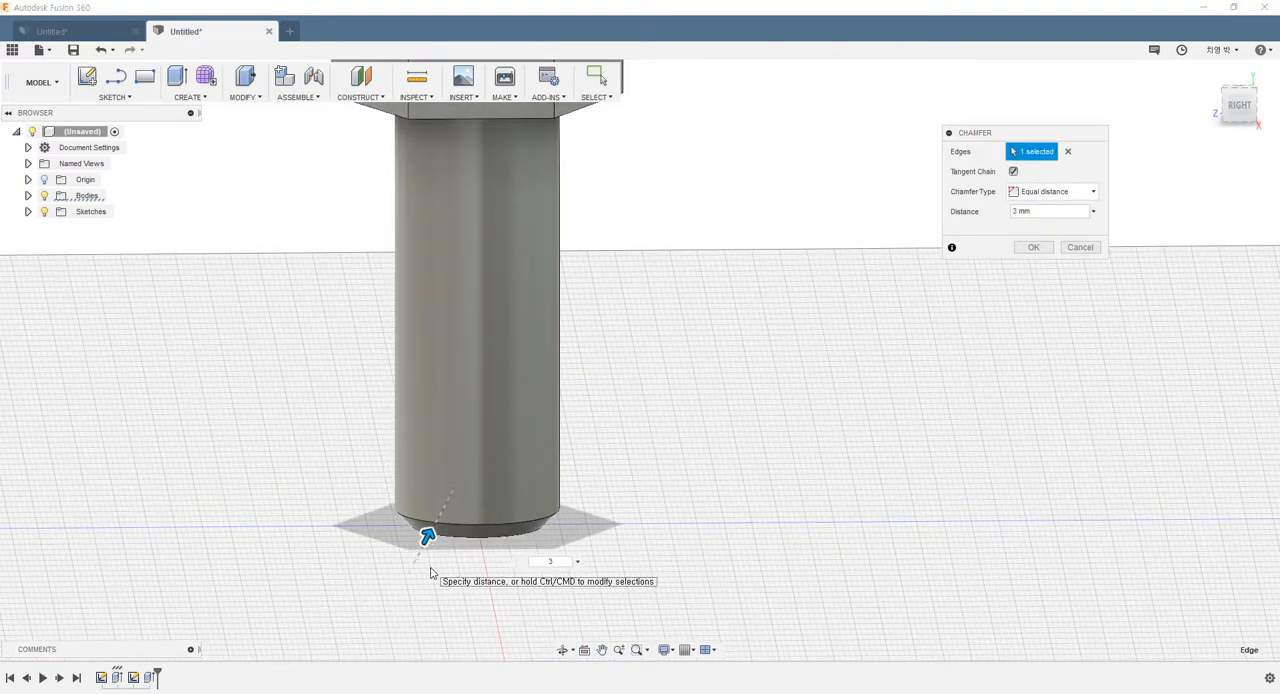
click(1033, 247)
Start a modeled thread on the shank's cylindrical face, limited to 45 mm from the chamfered end instead of full length
shift+middle_drag(742, 379, 368, 395)
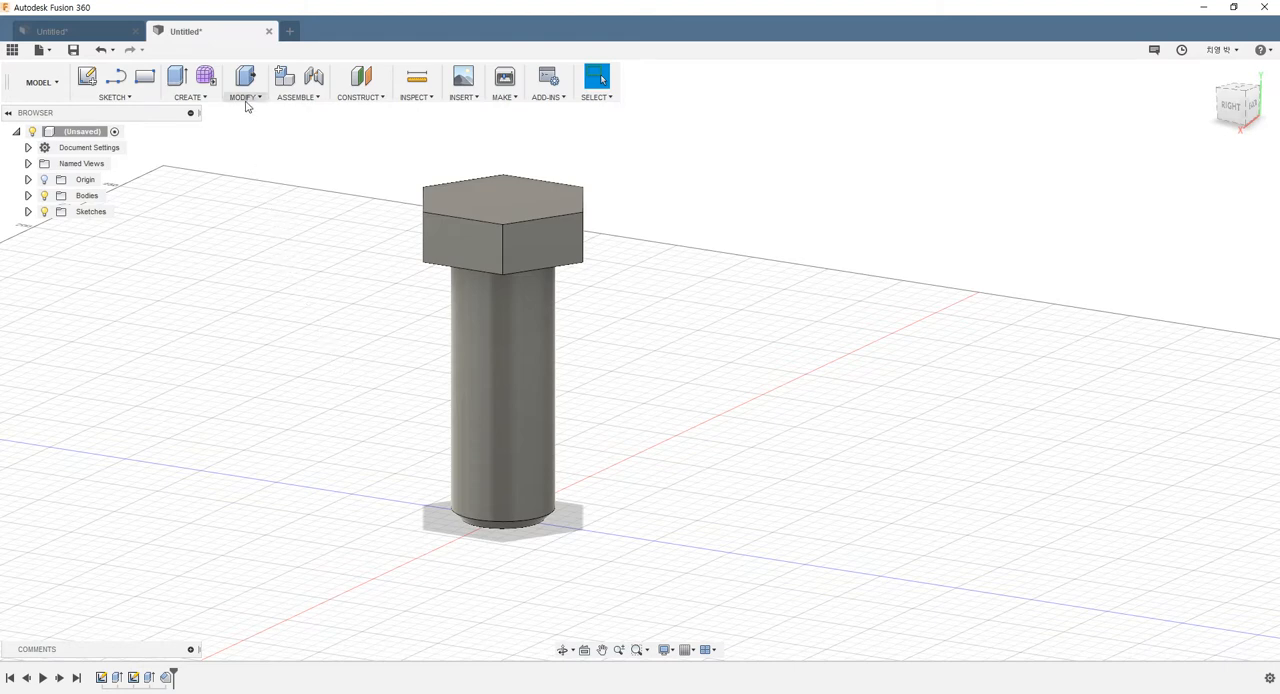
click(190, 97)
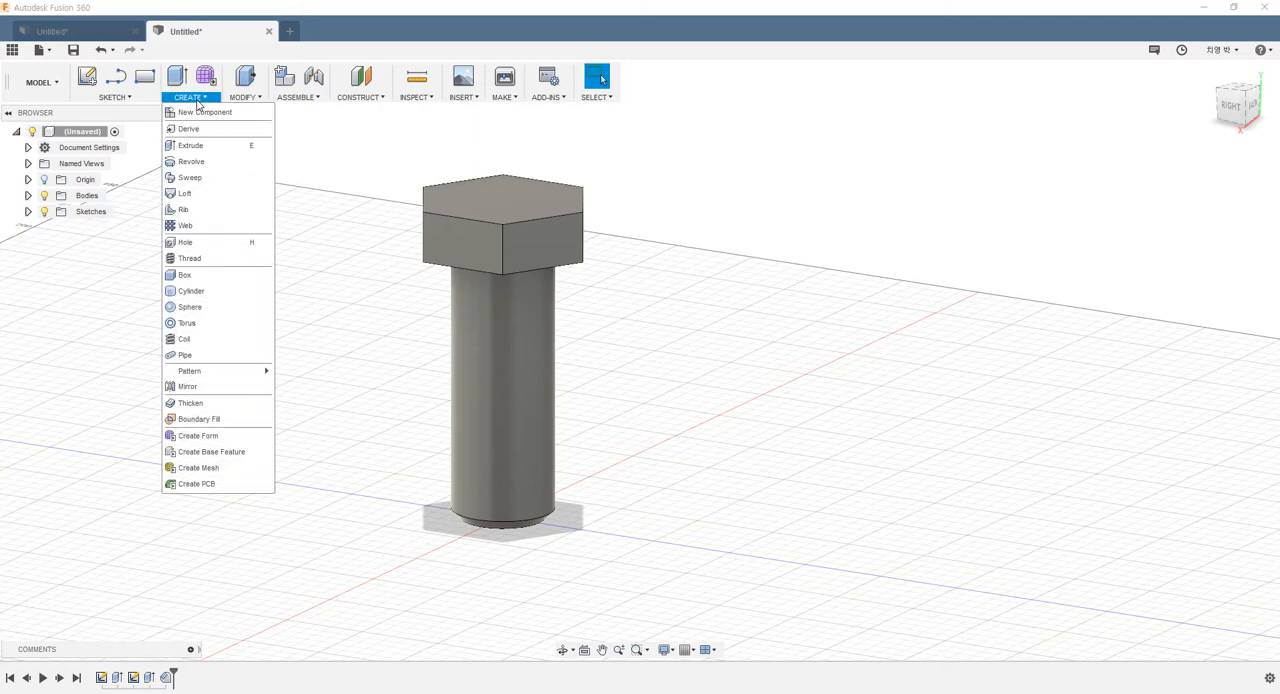
click(213, 260)
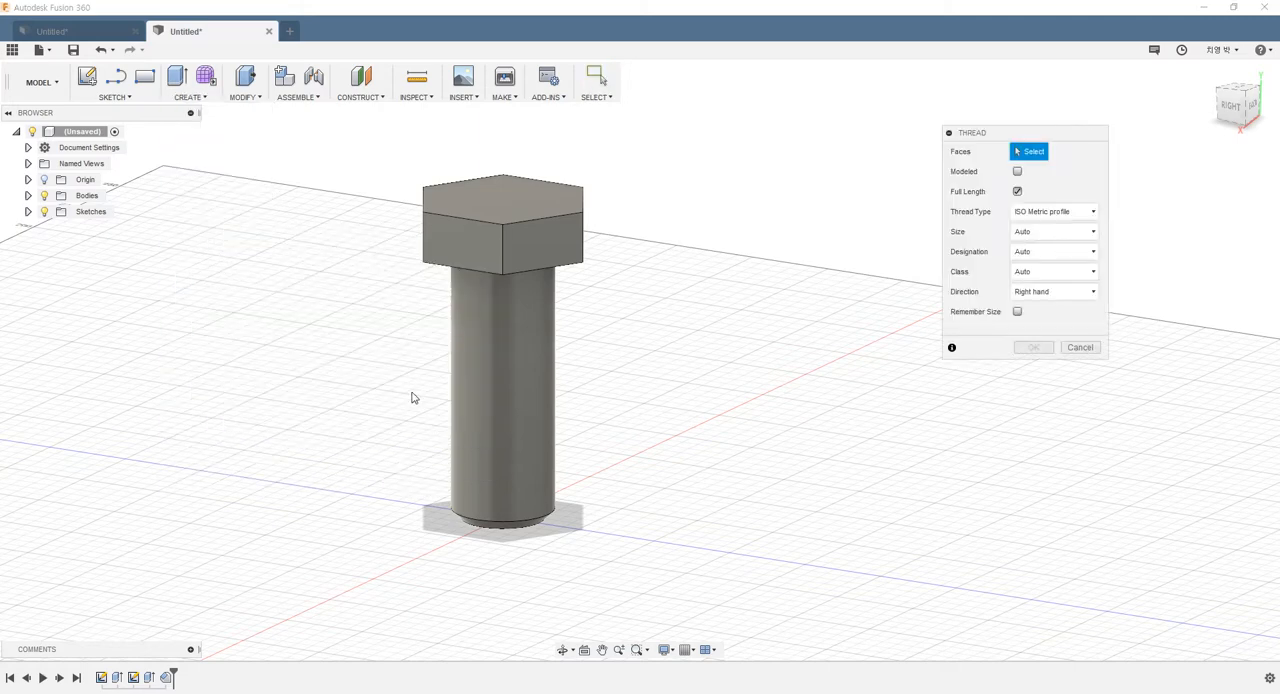
click(493, 424)
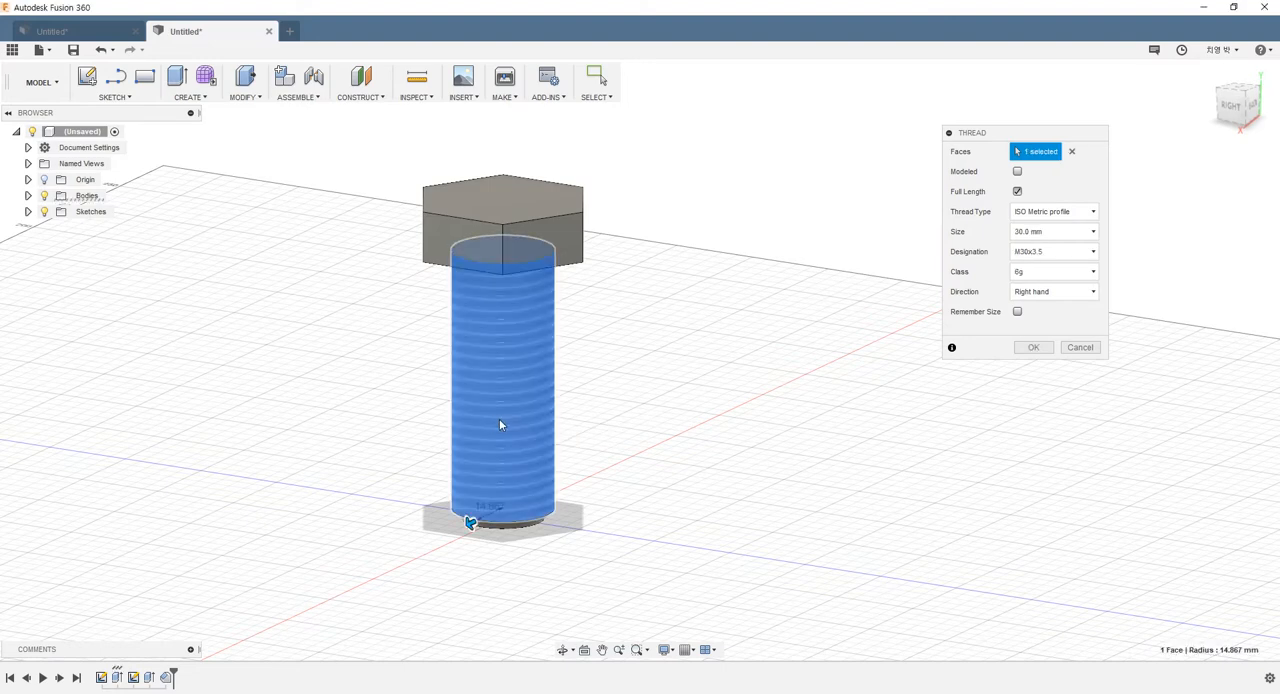
click(1017, 172)
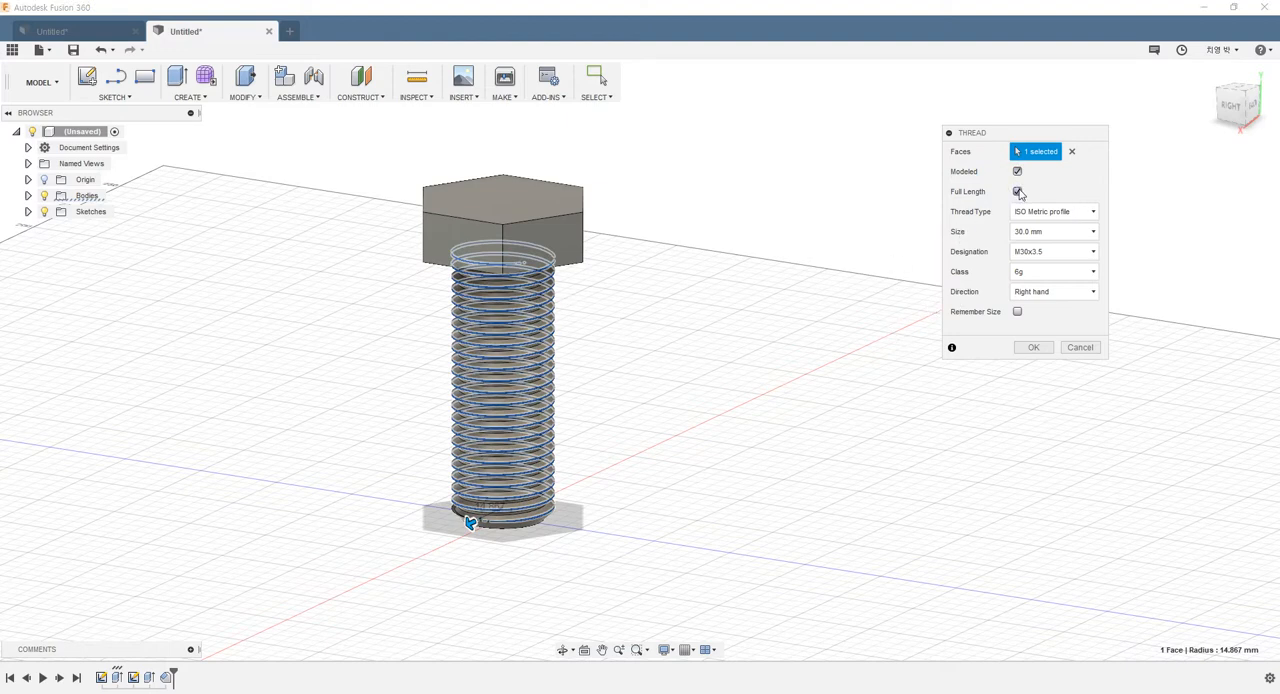
click(1017, 191)
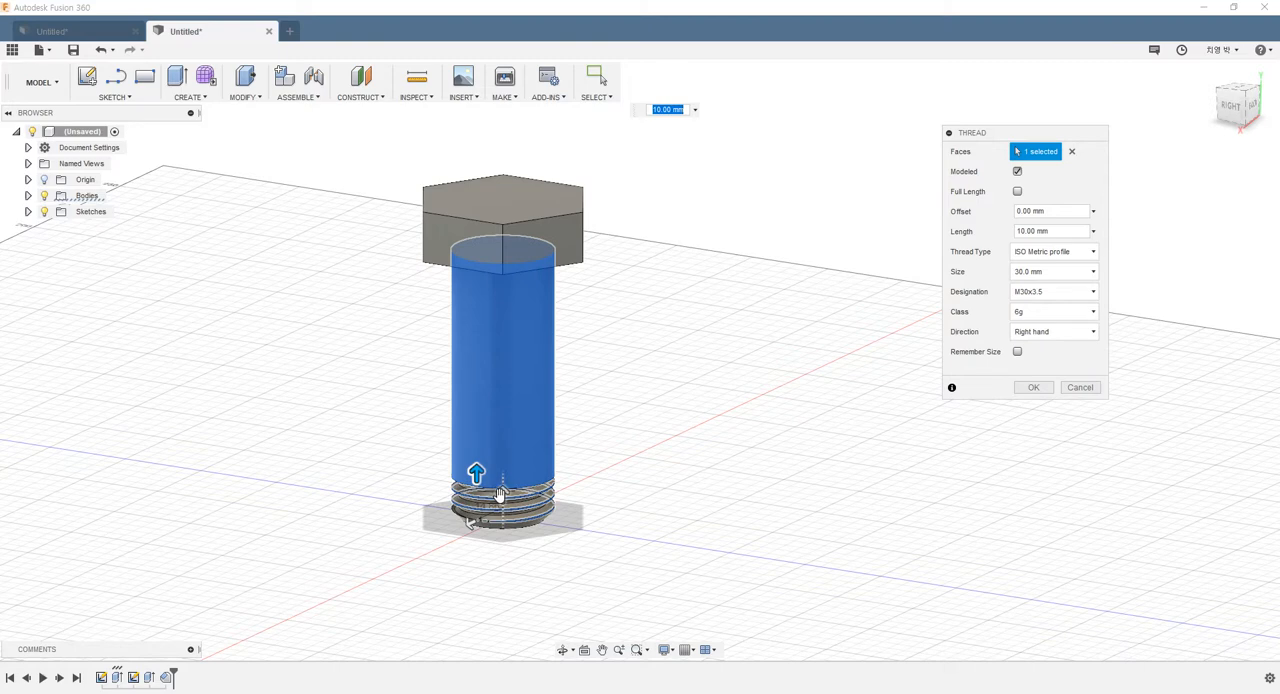
drag(479, 474, 476, 356)
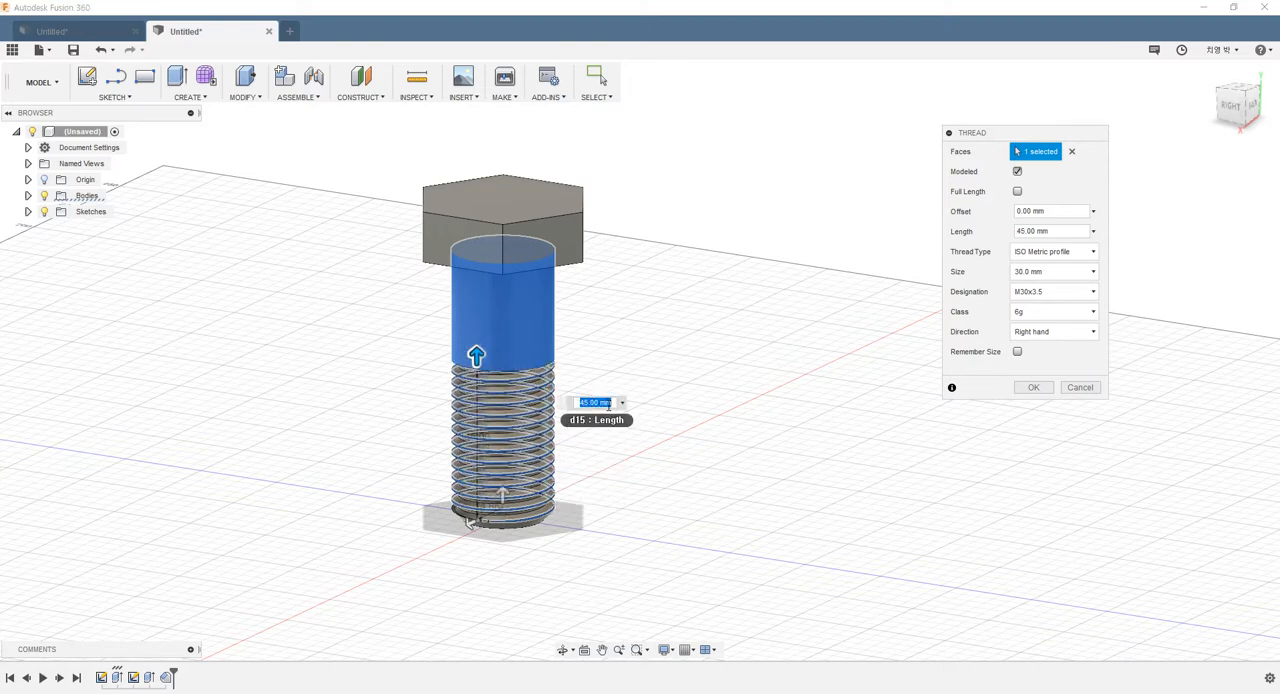
mouse_move(673, 453)
shift+middle_down()
mouse_move(677, 431)
mouse_move(694, 437)
mouse_move(652, 444)
shift+middle_up()
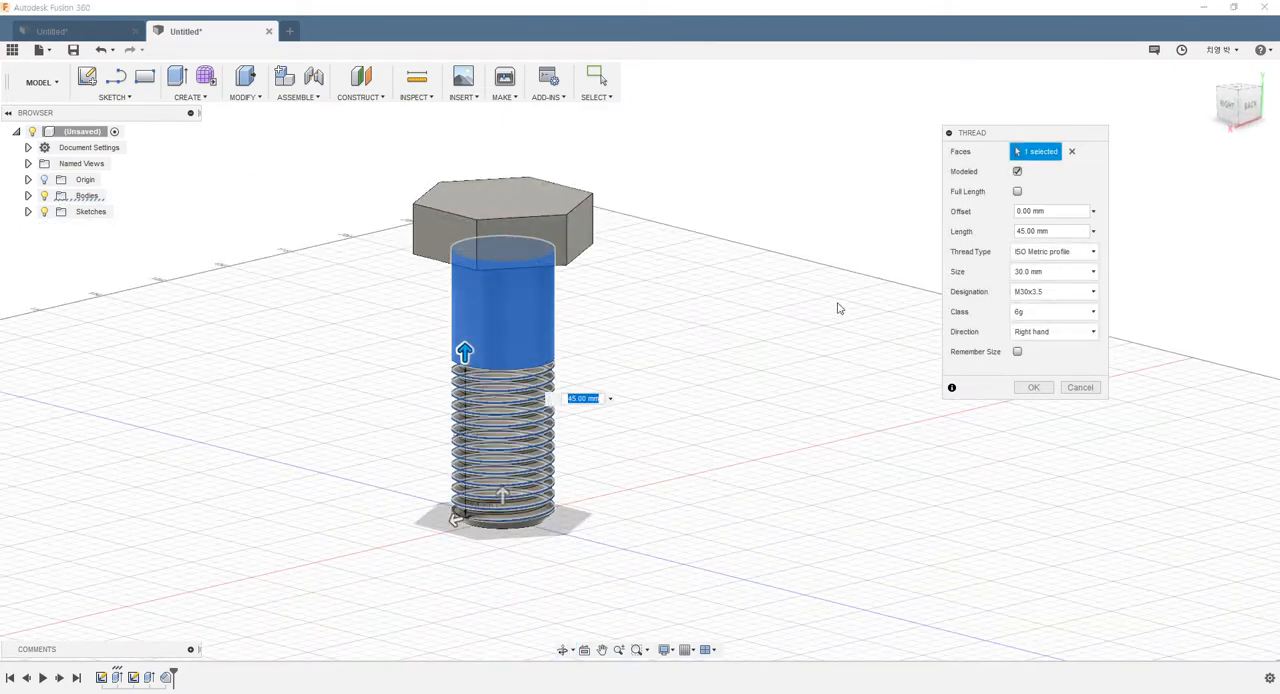
Keep the ISO Metric profile and try thread sizes of 28, 32 and 35 mm before returning to 30 mm
click(1040, 251)
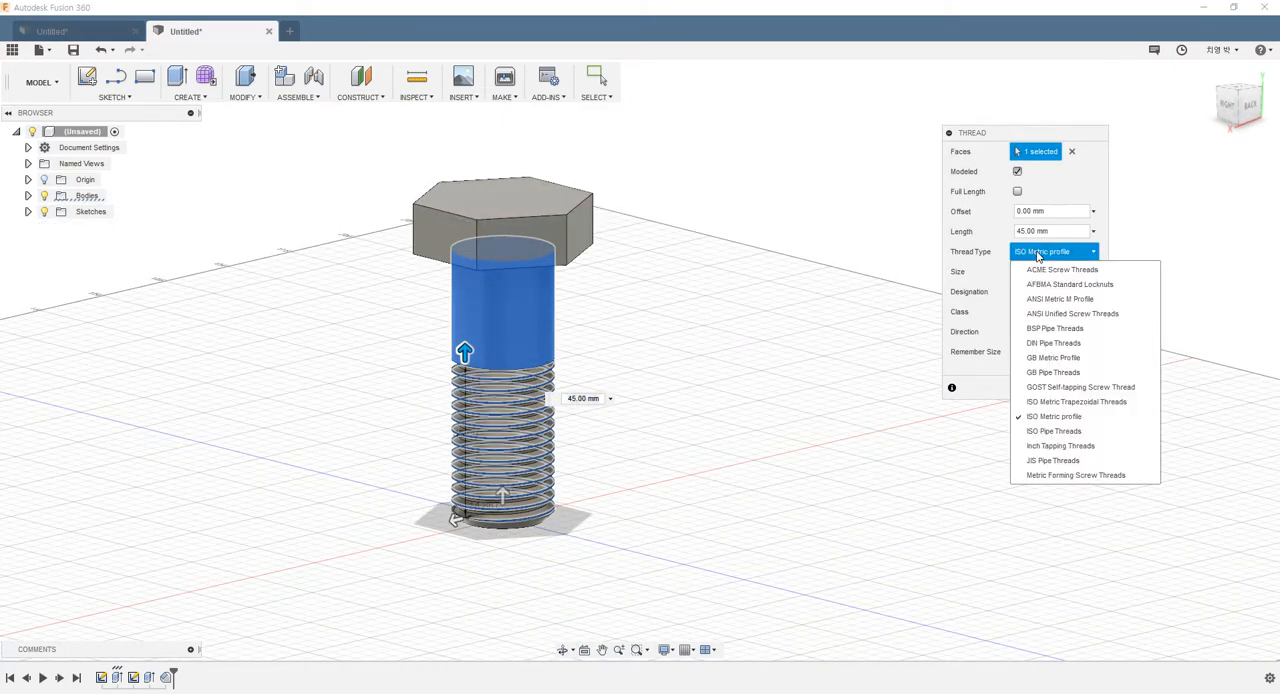
click(1048, 414)
click(1040, 271)
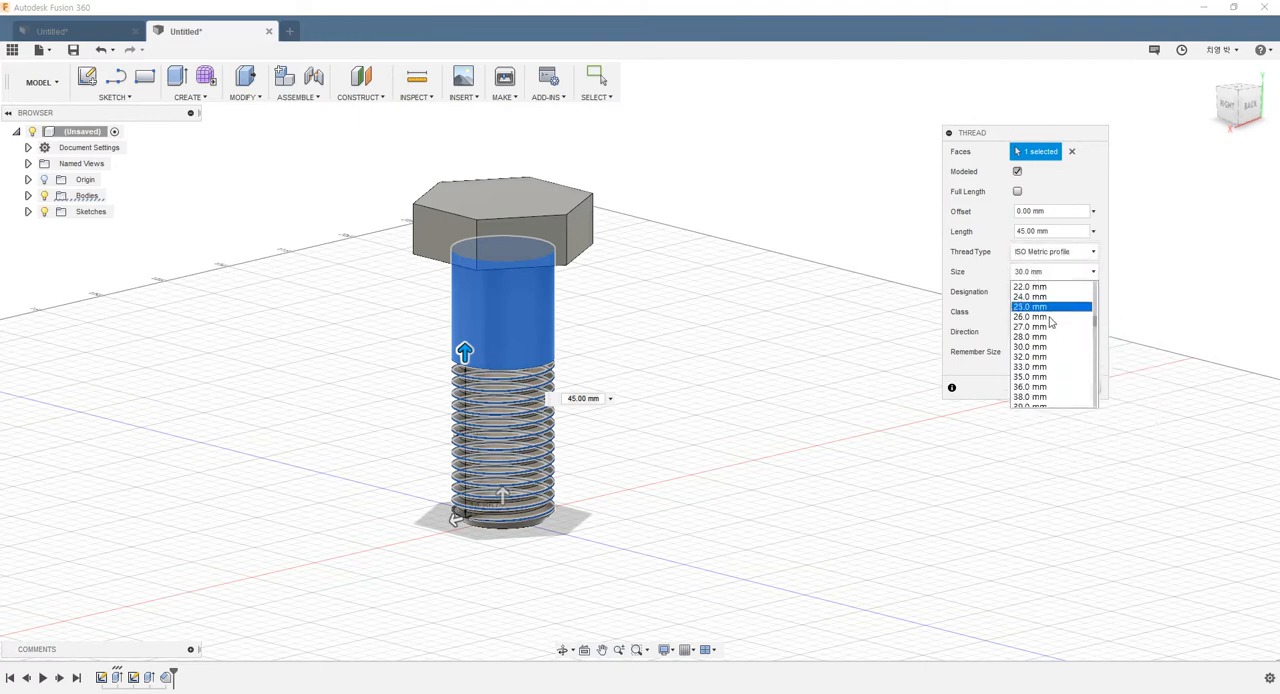
click(1032, 338)
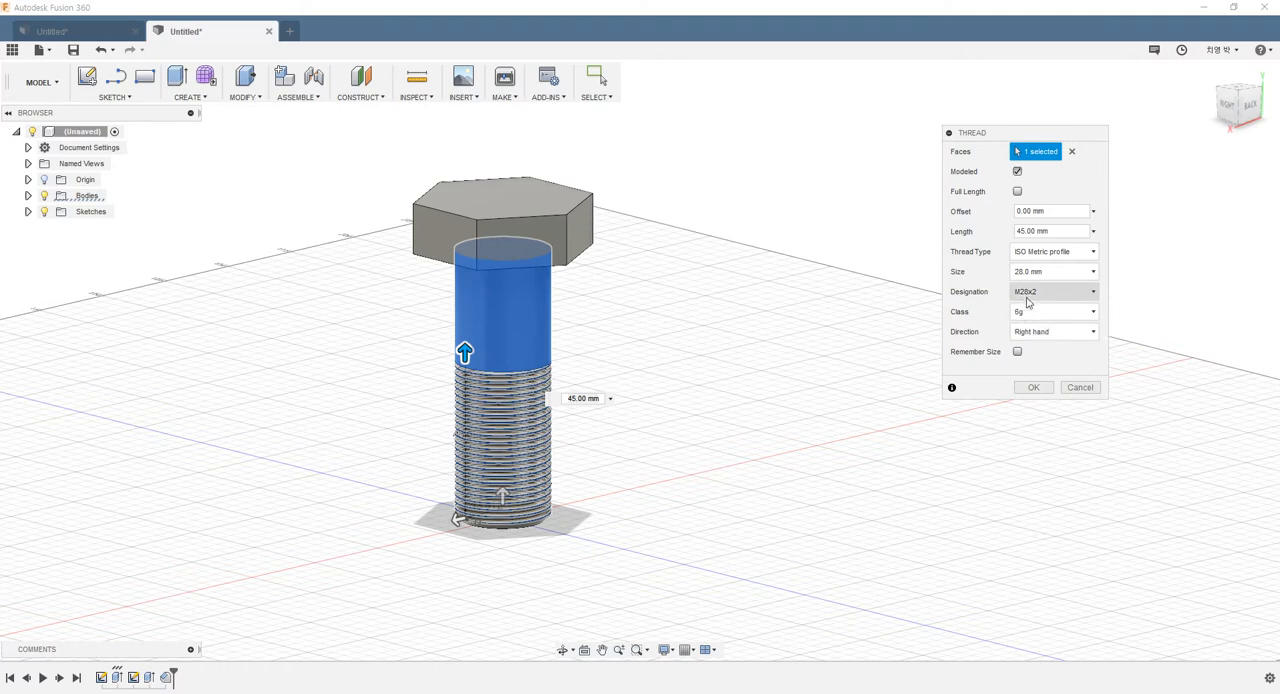
click(1045, 271)
click(1045, 356)
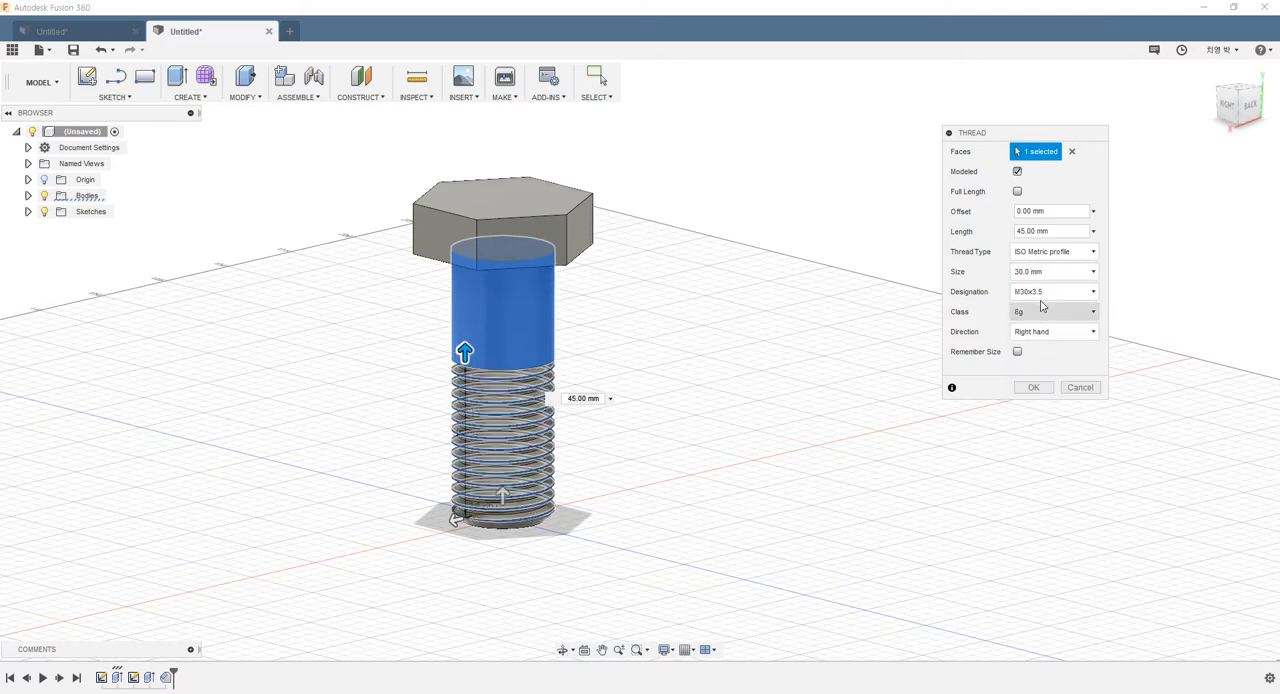
click(1045, 271)
click(1045, 357)
click(1045, 271)
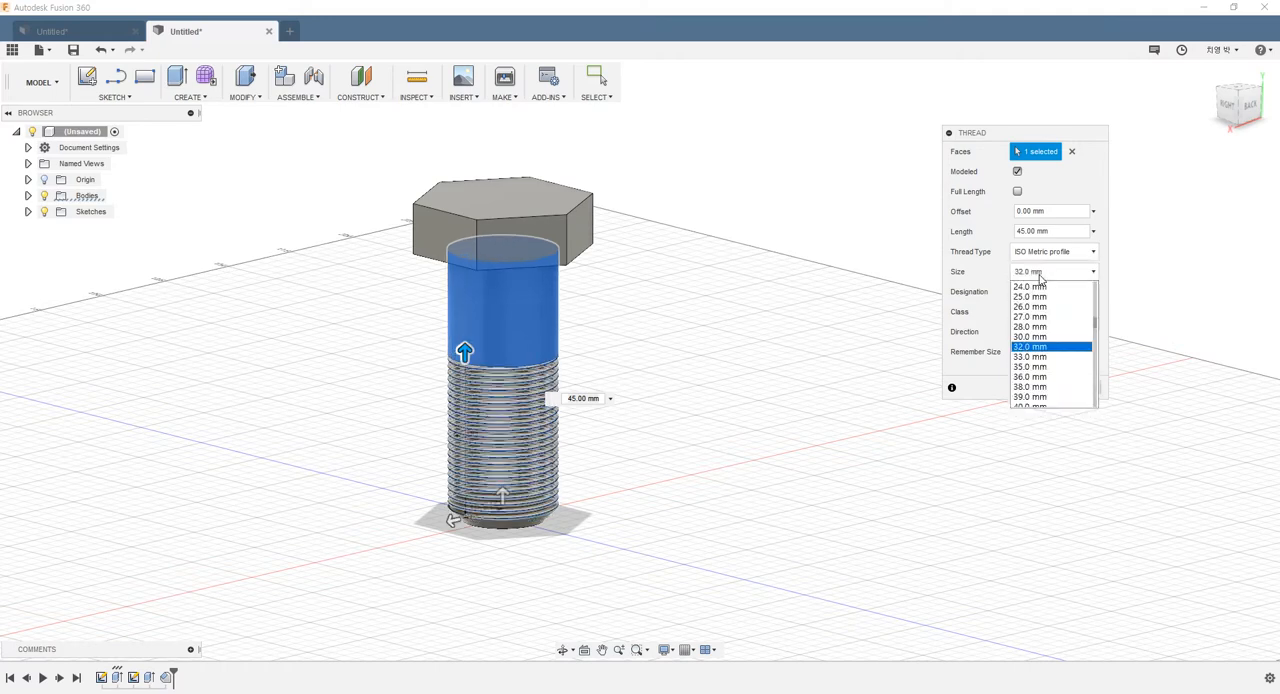
click(1045, 367)
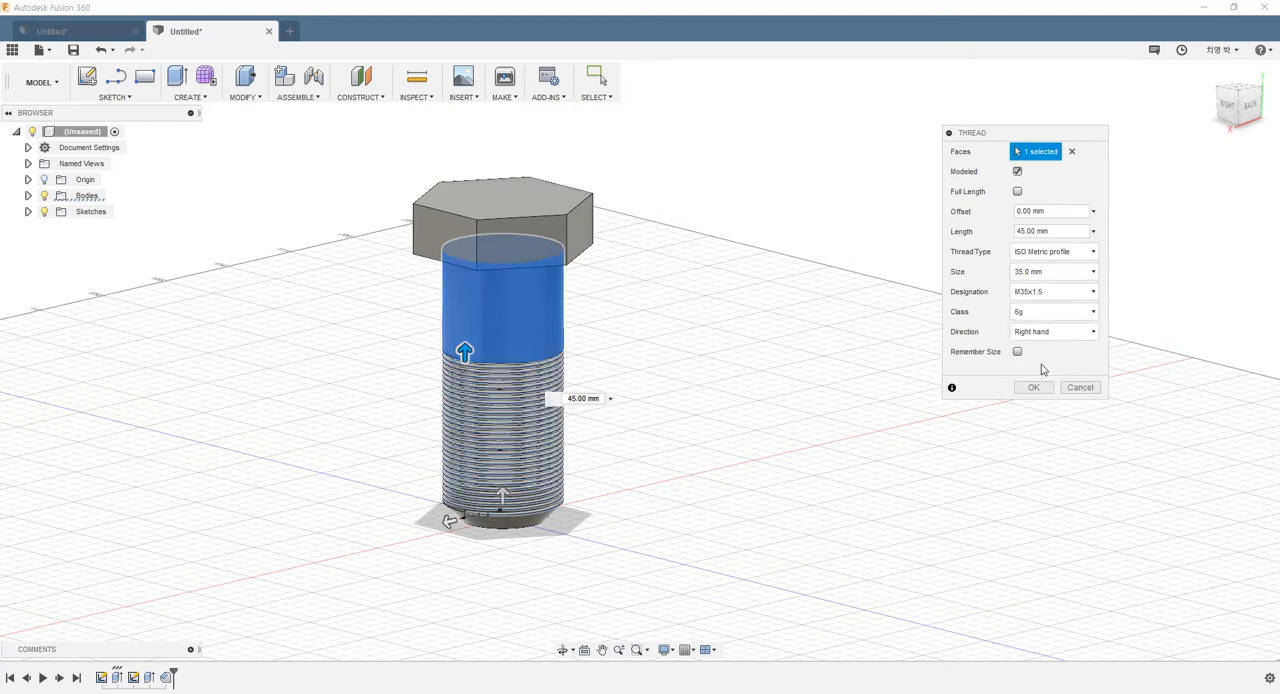
click(1040, 271)
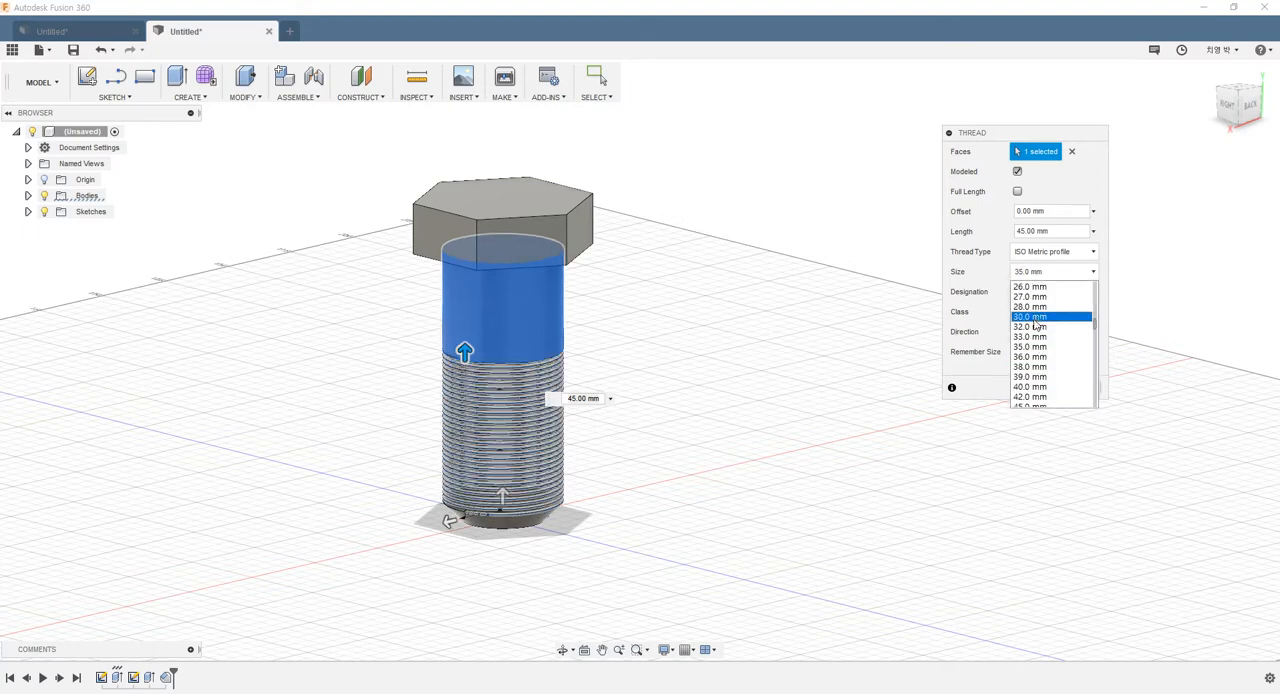
click(1035, 317)
Keep the M30x3.5 designation, set the thread direction to left hand, and create the thread
click(1037, 293)
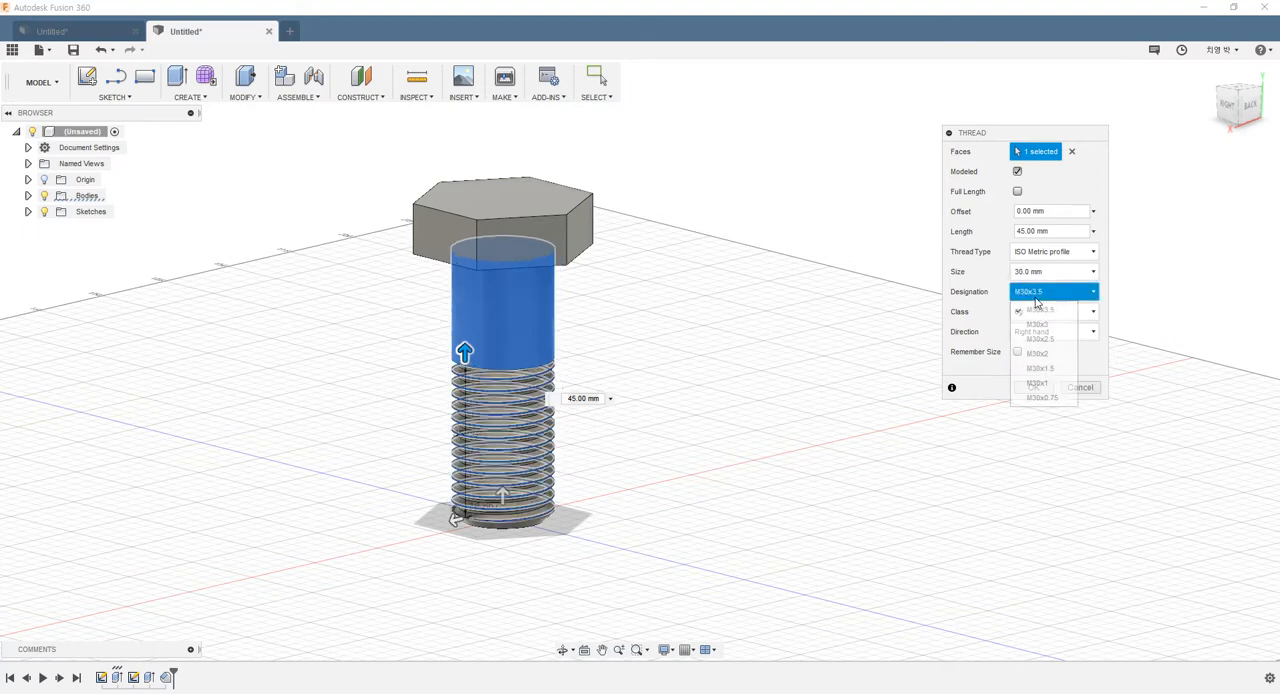
click(1040, 310)
click(1046, 330)
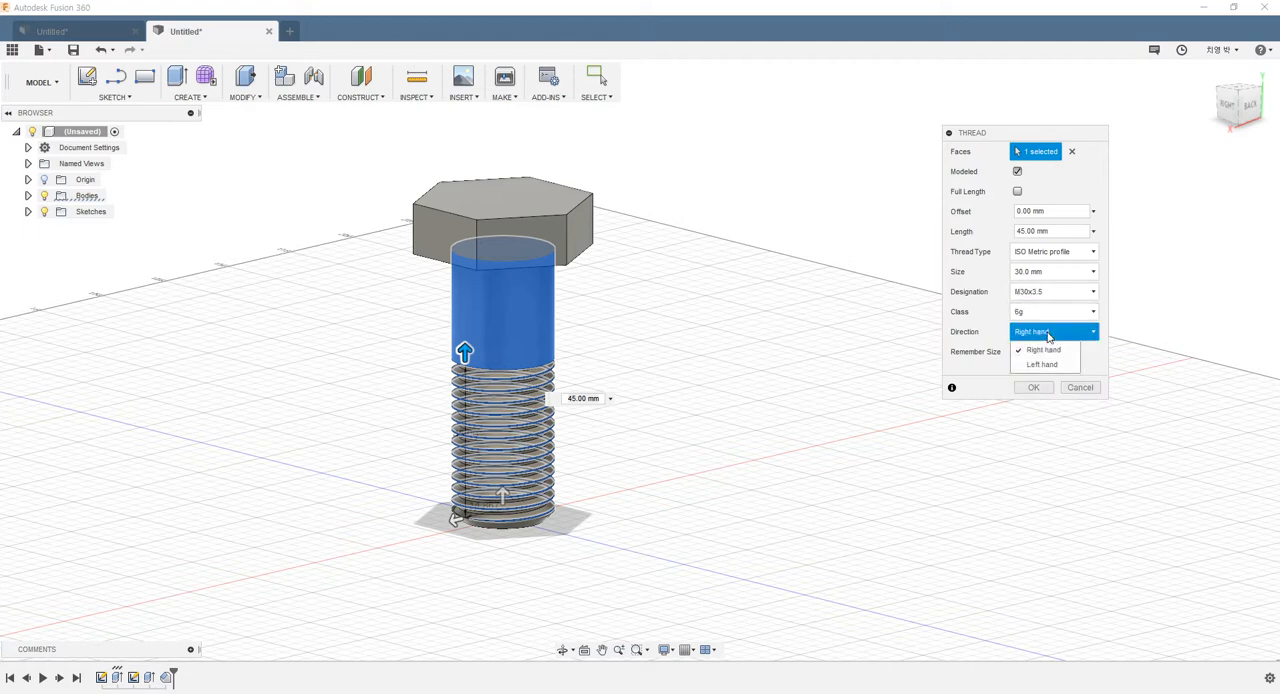
click(1041, 364)
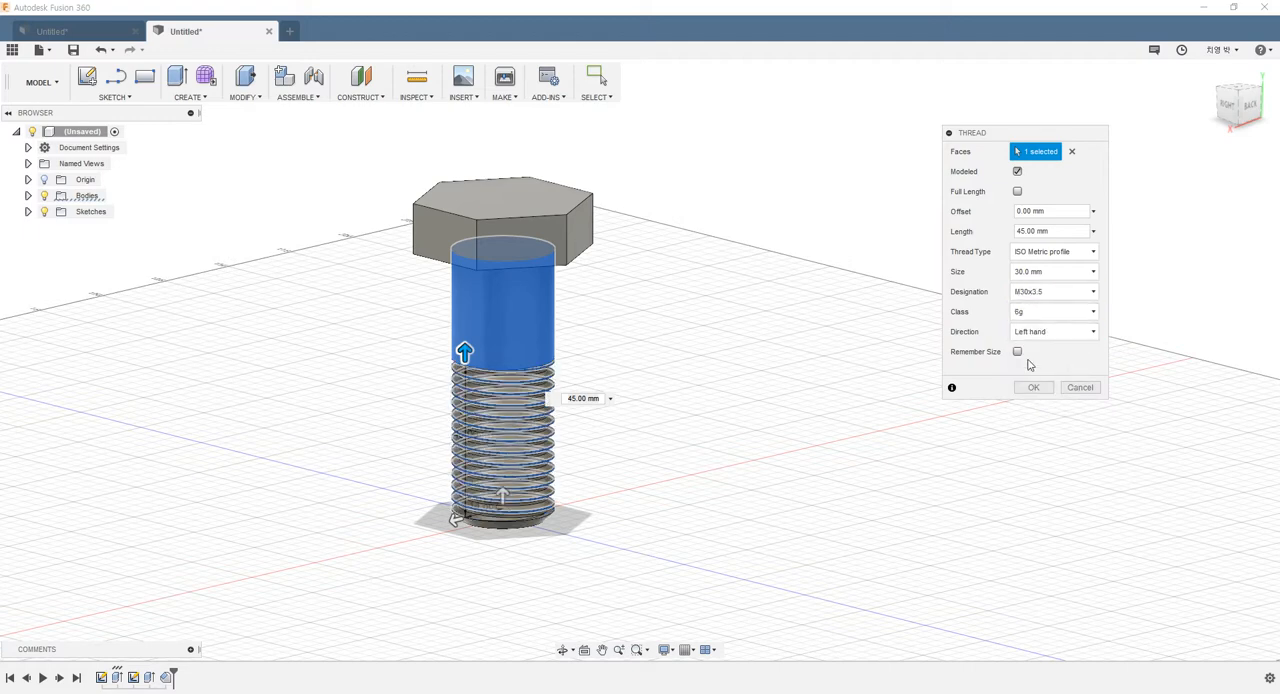
click(1034, 393)
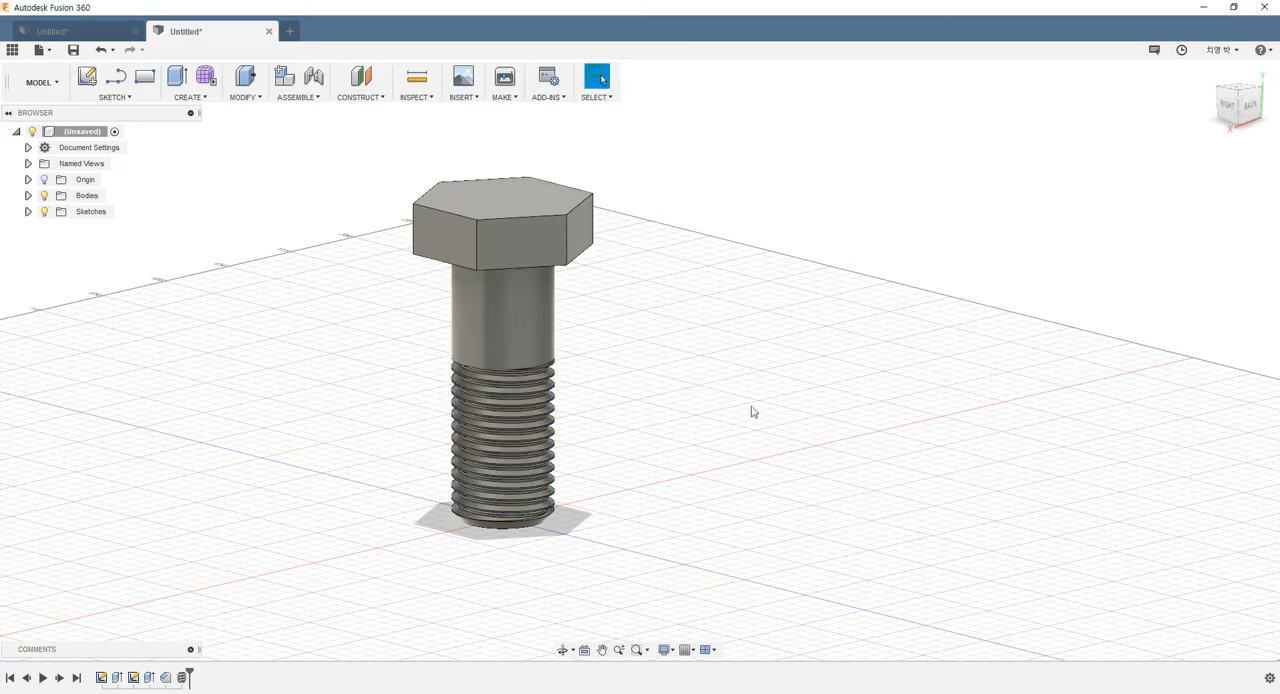
scroll(491, 417, up, 4)
shift+middle_drag(491, 417, 591, 328)
shift+middle_drag(817, 360, 836, 408)
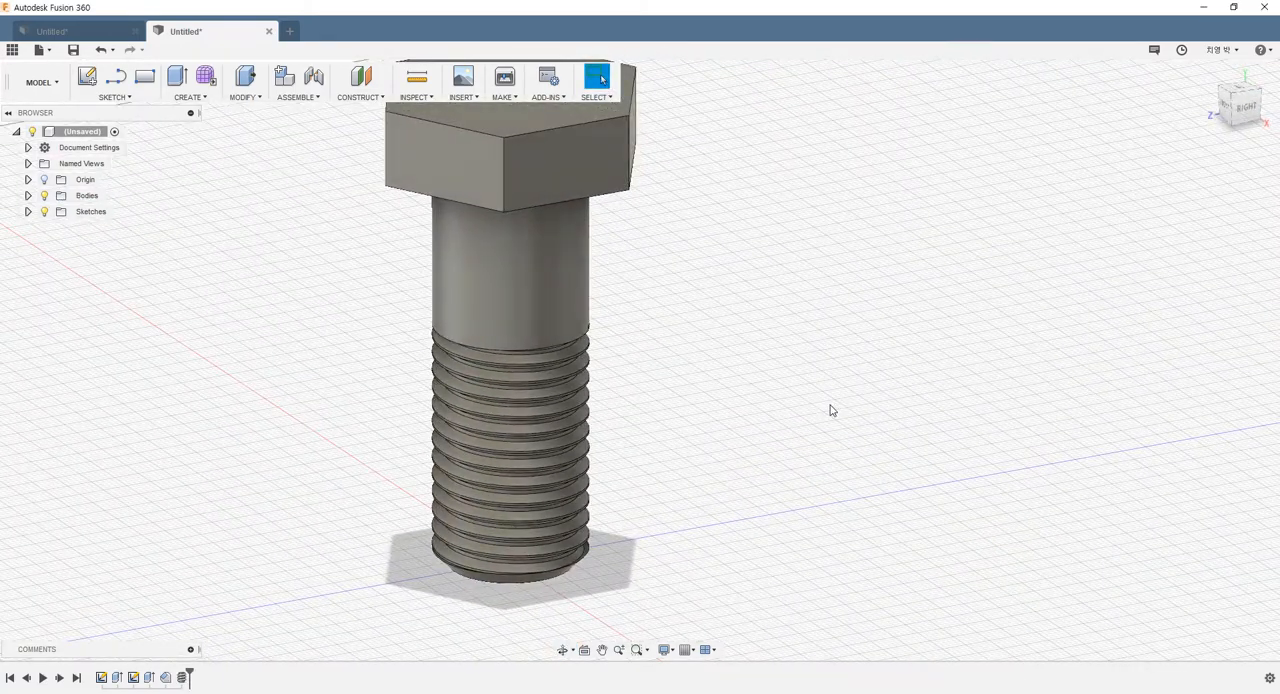